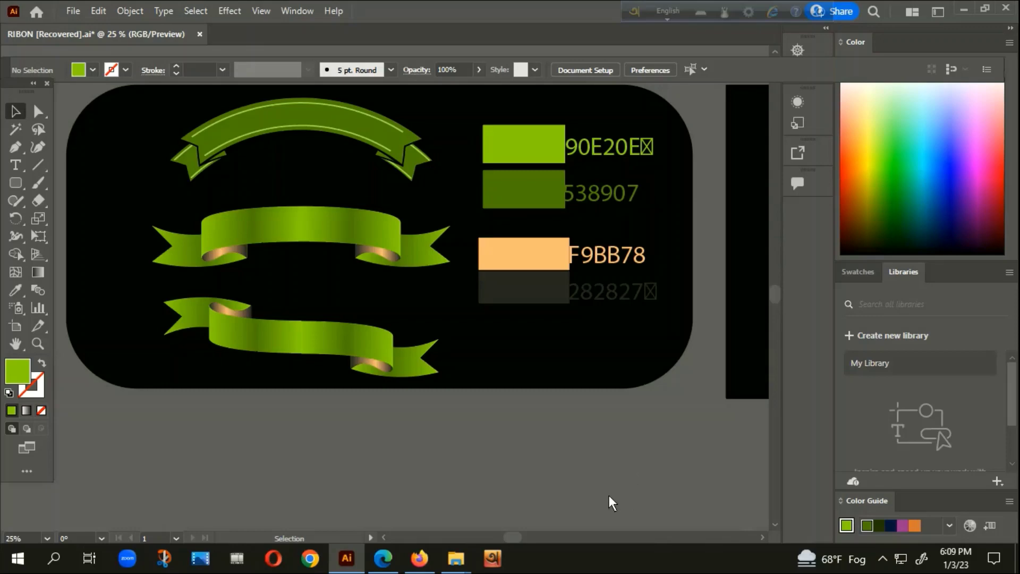
# Pan and zoom around the ribbon artwork to bring the empty right artboard into view.
pyautogui.scroll(2, 489, 445)
pyautogui.hscroll(-2, 517, 457)
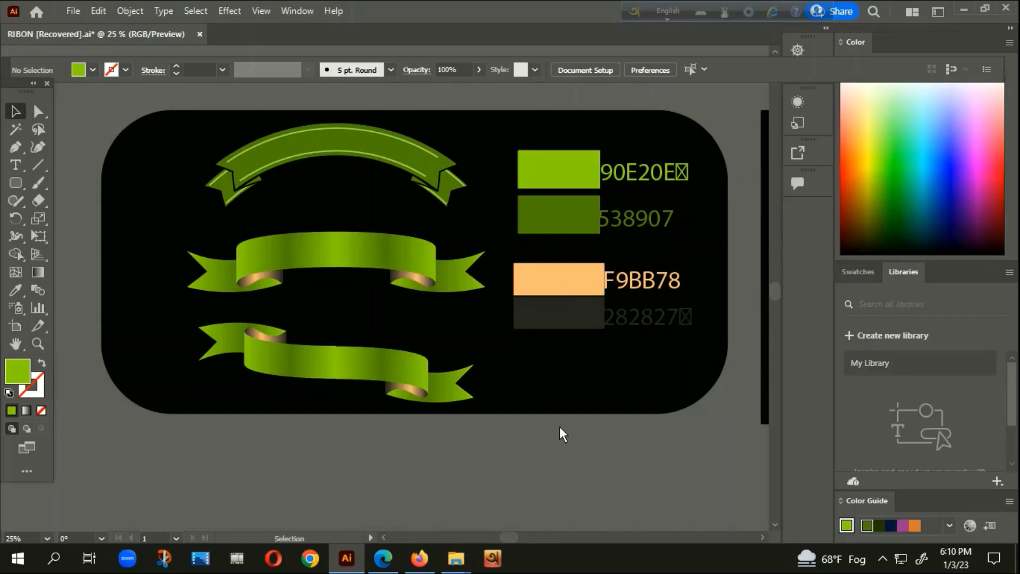
pyautogui.moveTo(572, 423); pyautogui.dragTo(591, 421)
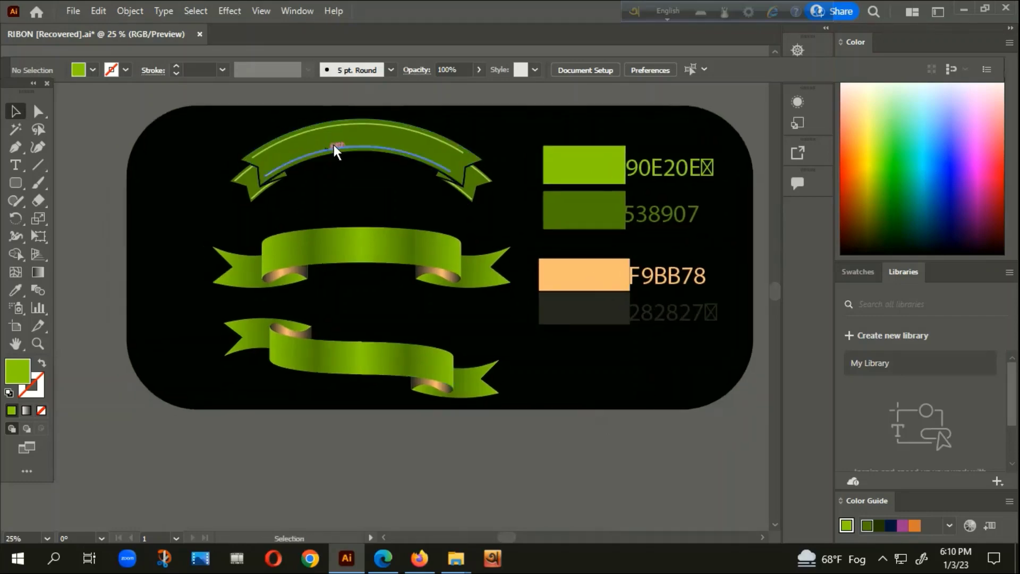
pyautogui.scroll(-1, 354, 318)
pyautogui.moveTo(632, 399); pyautogui.dragTo(443, 368)
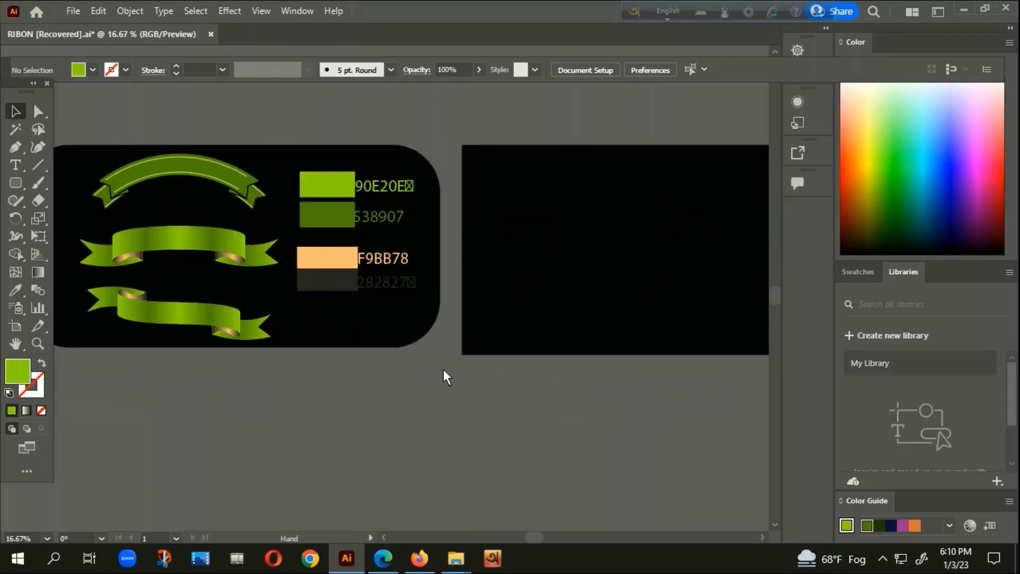
pyautogui.scroll(2, 128, 143)
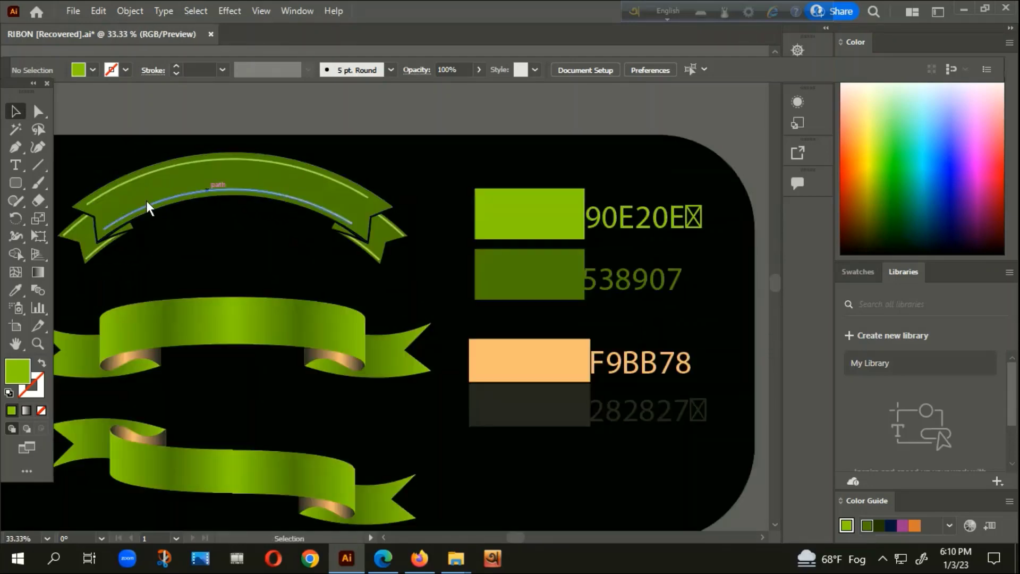
pyautogui.moveTo(321, 193); pyautogui.dragTo(395, 237)
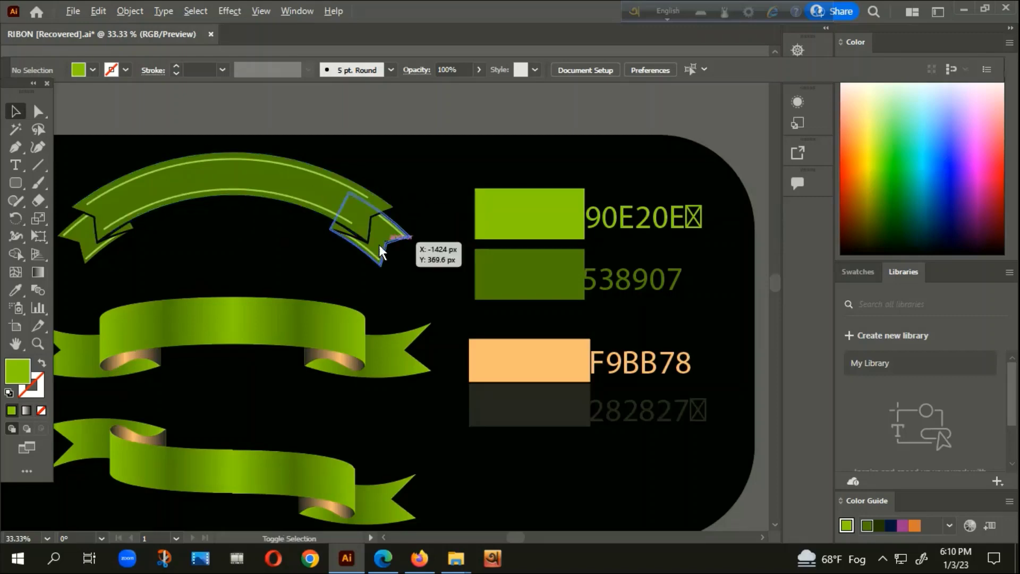
pyautogui.scroll(-1, 346, 241)
pyautogui.hscroll(2, 509, 325)
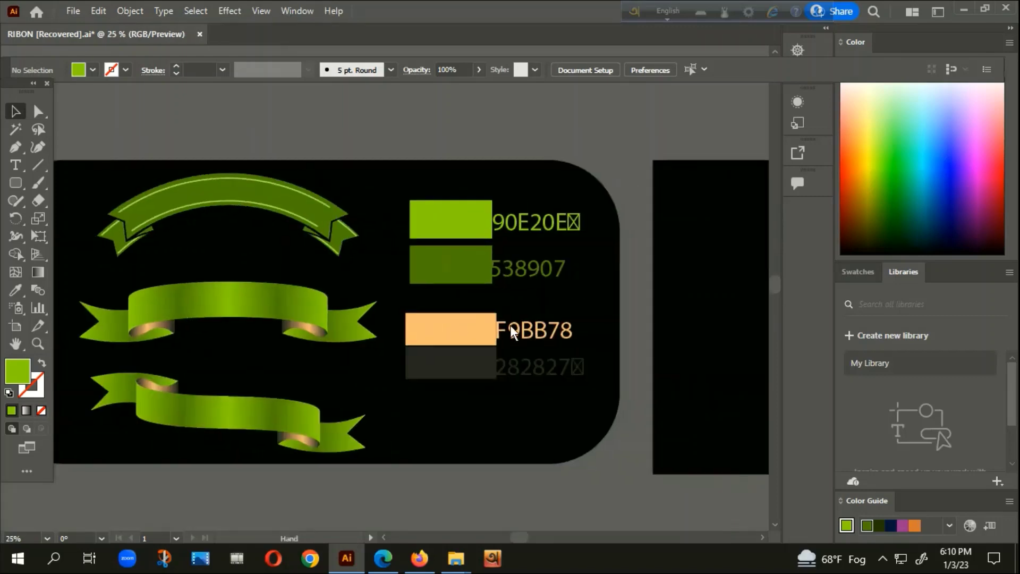
pyautogui.hscroll(2, 492, 247)
pyautogui.scroll(2, 486, 244)
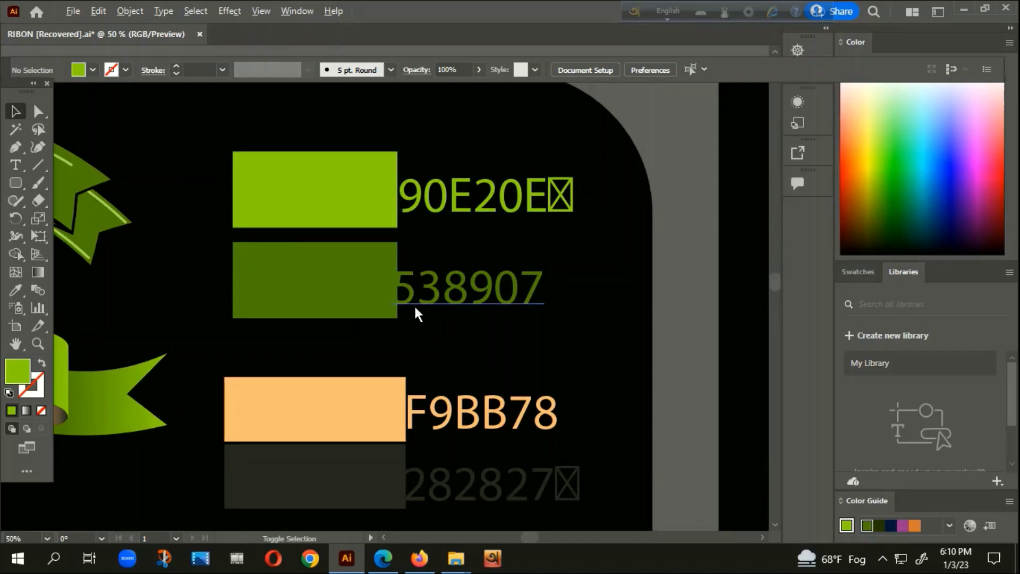
pyautogui.scroll(-1, 410, 254)
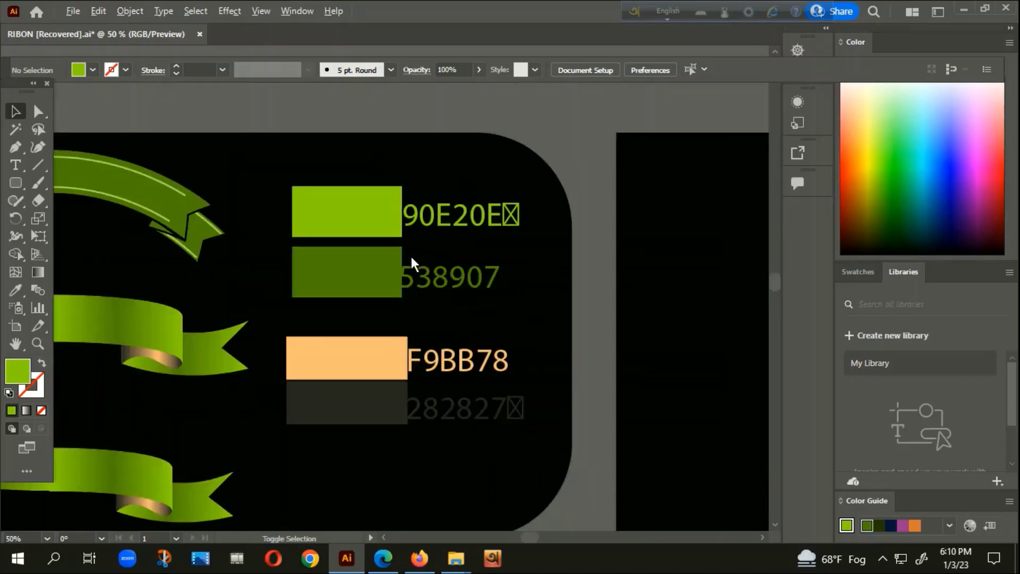
pyautogui.scroll(-1, 402, 279)
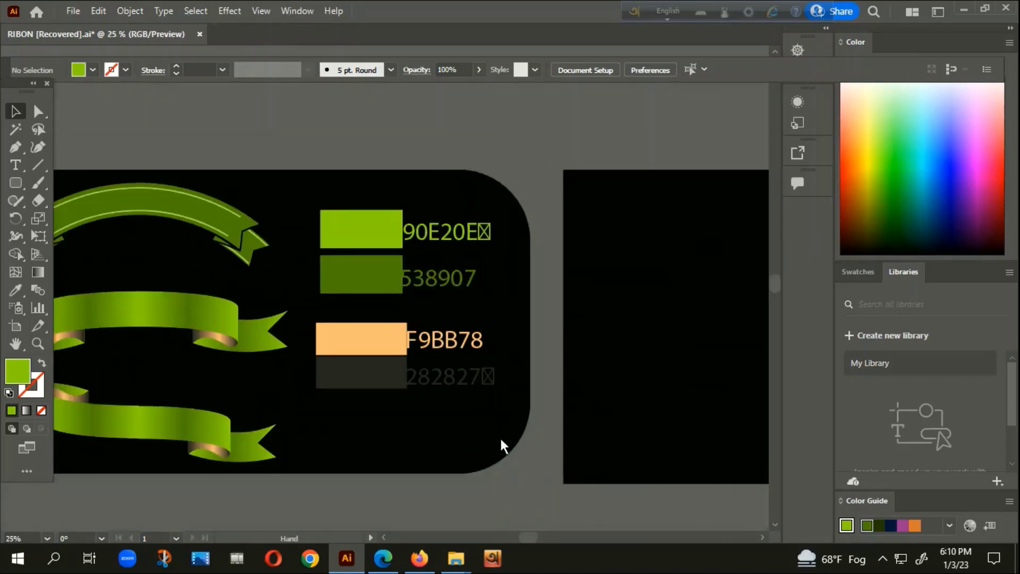
pyautogui.moveTo(500, 438); pyautogui.dragTo(474, 407)
pyautogui.scroll(-1, 431, 351)
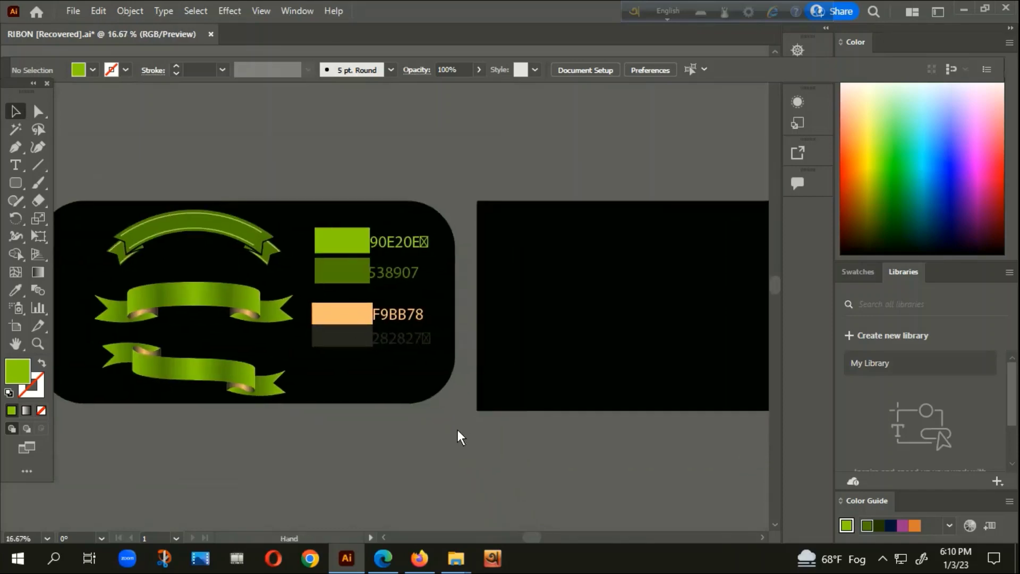
# Draw a long flat rectangle on the right artboard and fill it with dark green 538907.
pyautogui.click(15, 182)
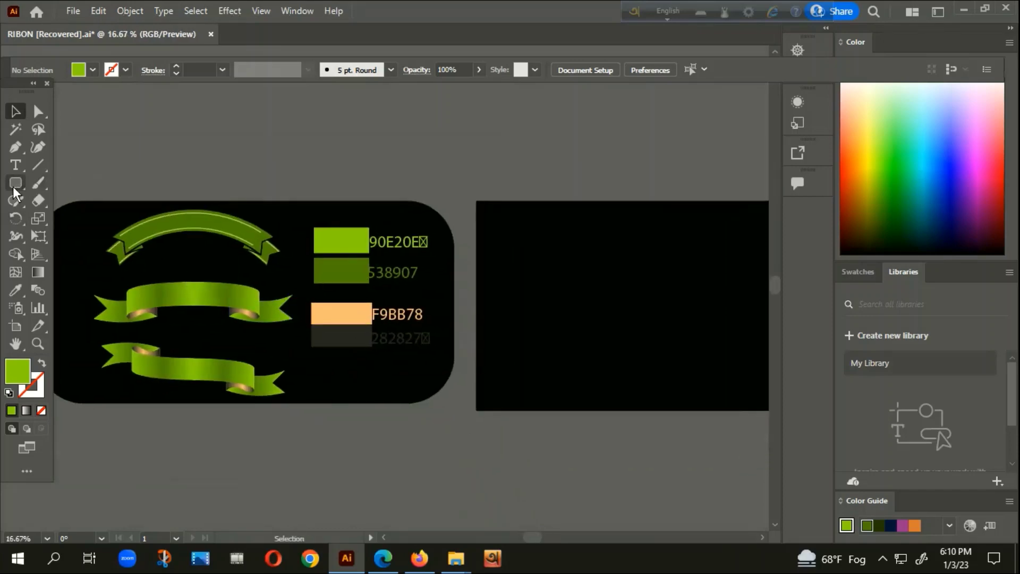
pyautogui.click(74, 182)
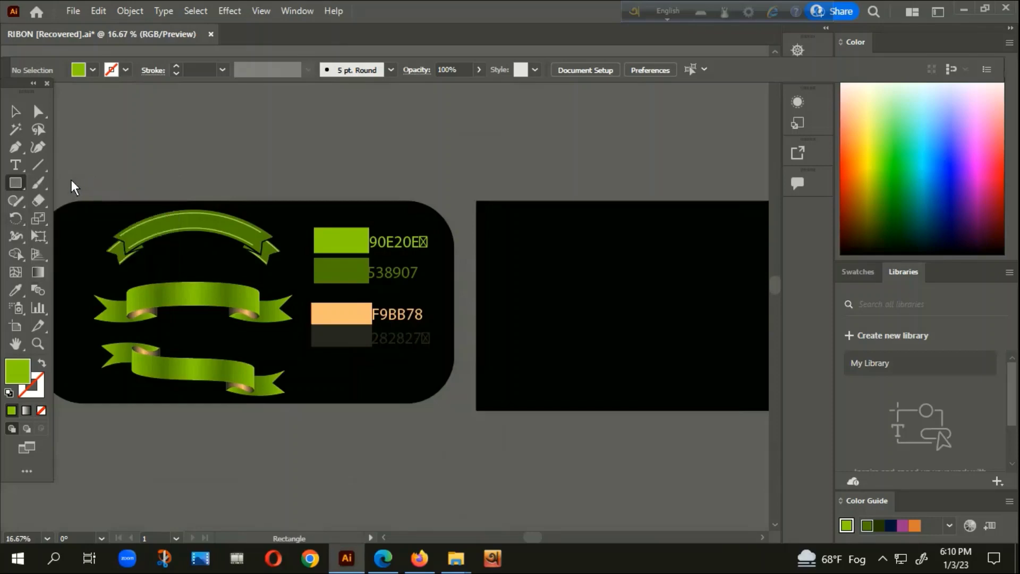
pyautogui.moveTo(450, 211)
pyautogui.mouseDown()
pyautogui.moveTo(457, 225)
pyautogui.moveTo(652, 234)
pyautogui.mouseUp()
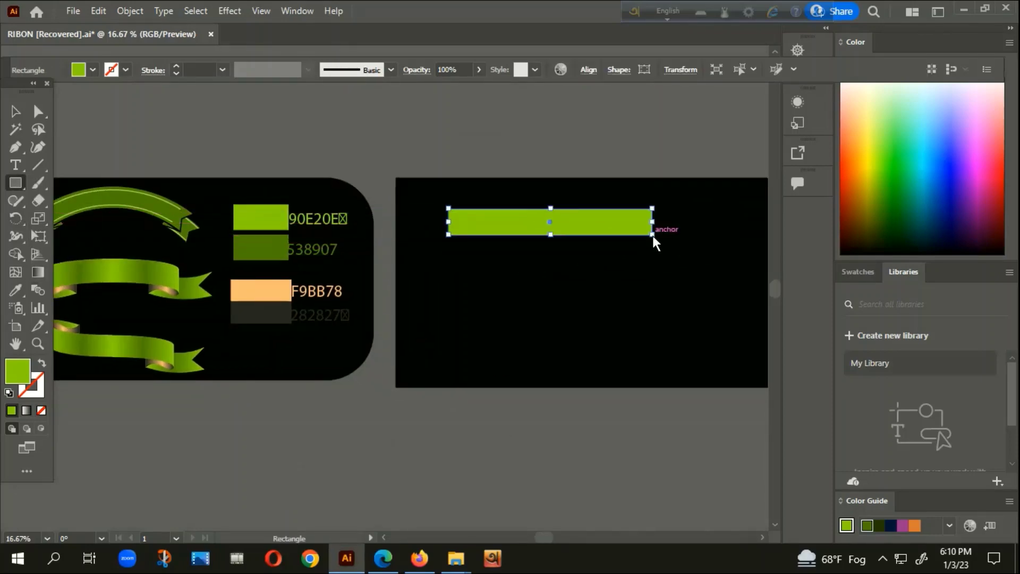
pyautogui.press('i')
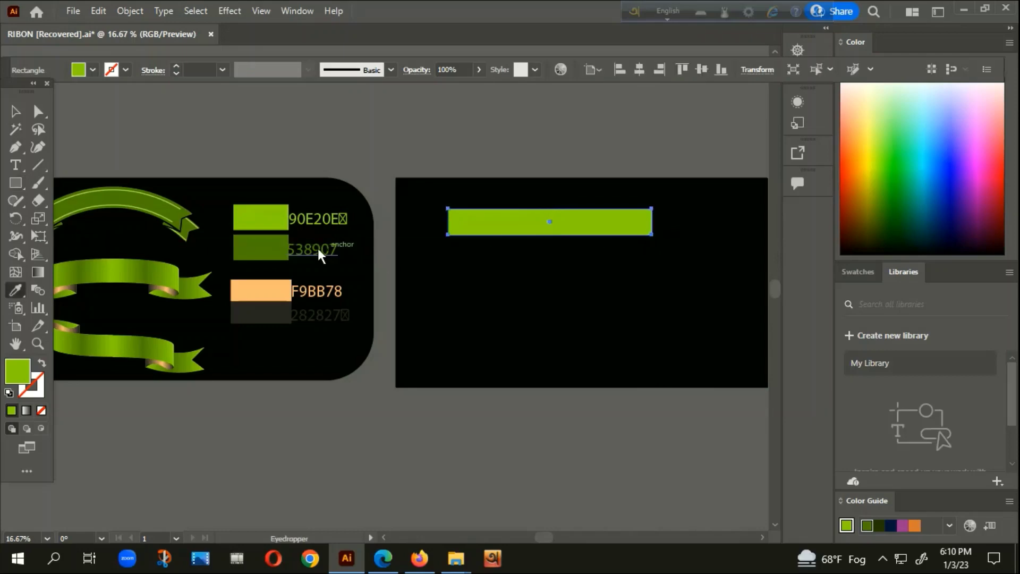
pyautogui.click(267, 248)
# Move the green bar further right on the artboard.
pyautogui.click(15, 111)
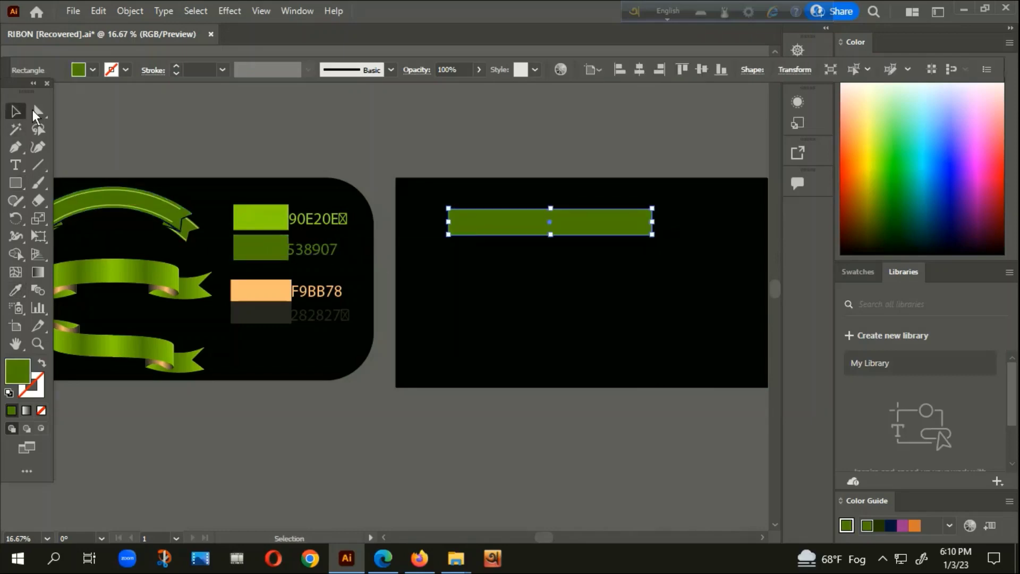
pyautogui.moveTo(578, 228); pyautogui.dragTo(632, 235)
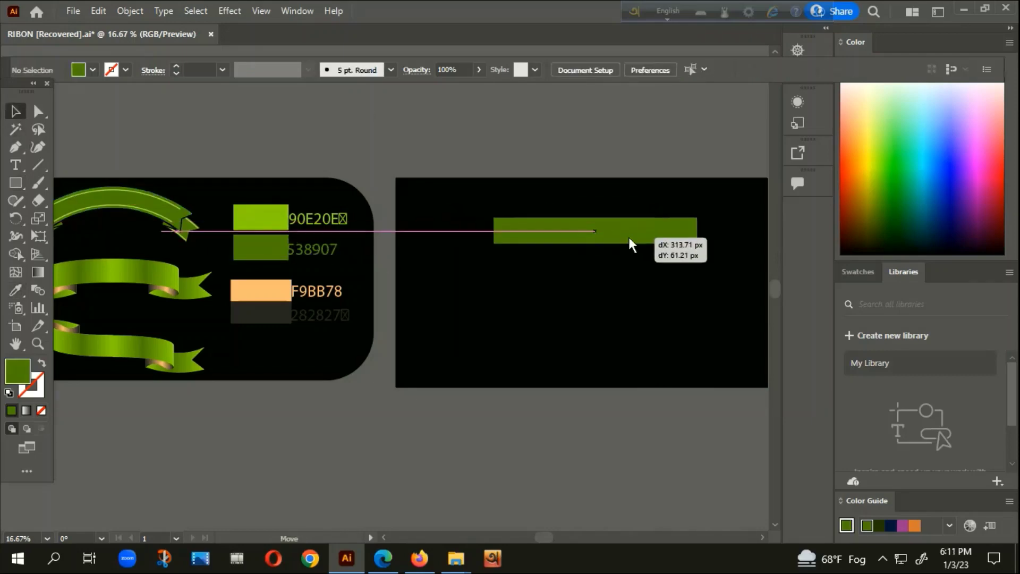
pyautogui.hscroll(3, 593, 332)
pyautogui.hscroll(1, 594, 333)
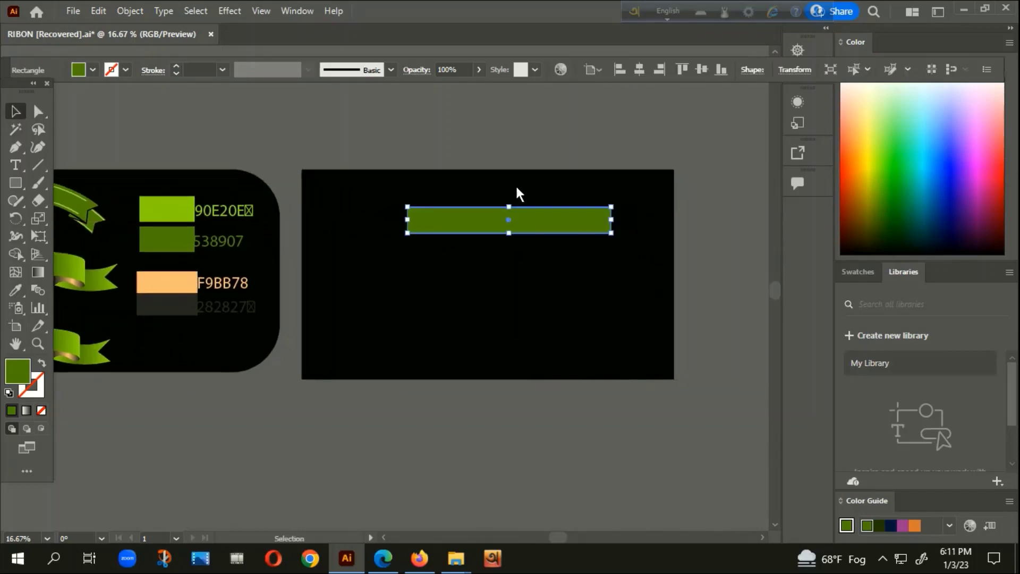
pyautogui.scroll(1, 477, 230)
pyautogui.scroll(2, 478, 230)
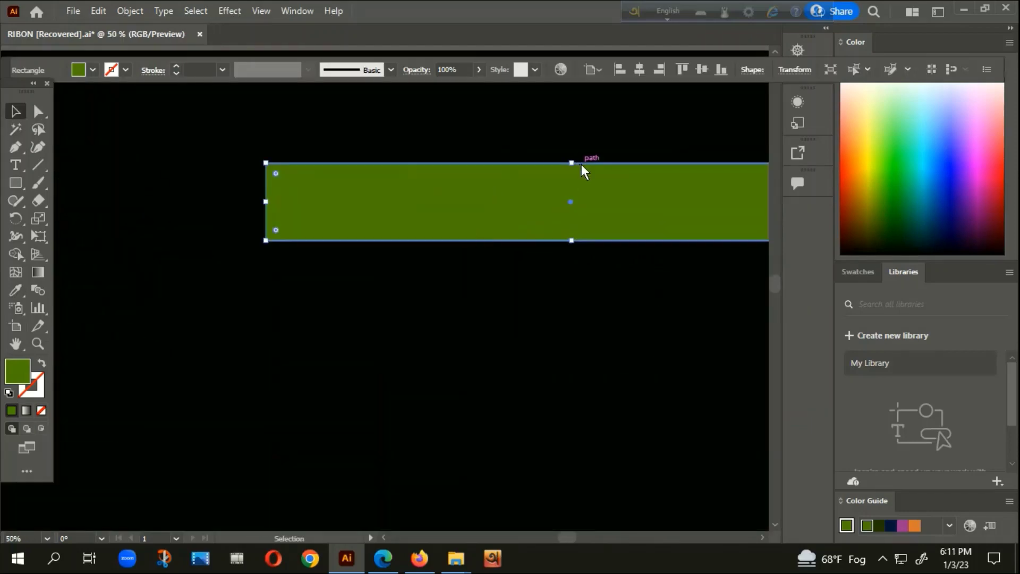
pyautogui.scroll(-1, 563, 235)
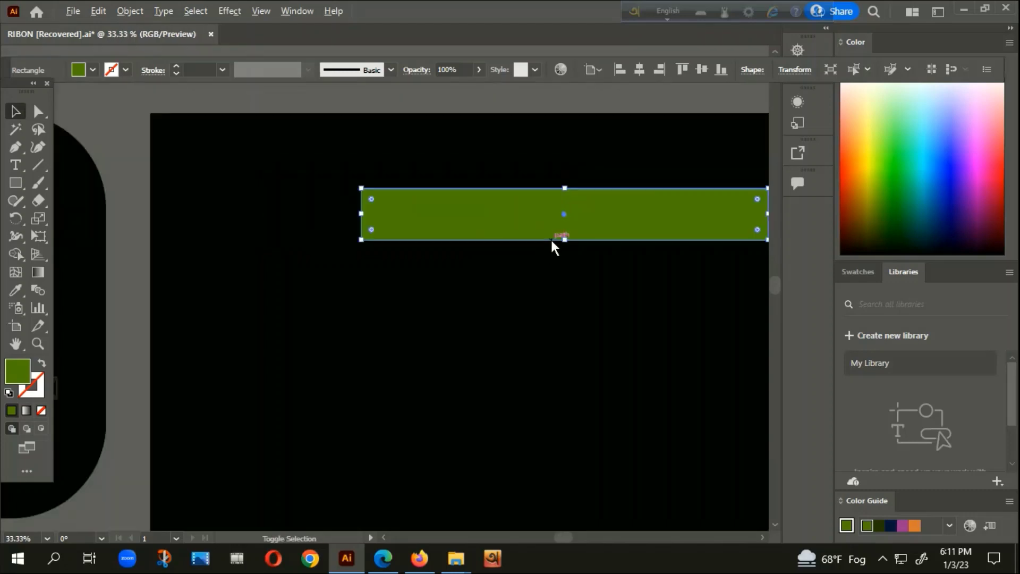
pyautogui.scroll(-1, 539, 244)
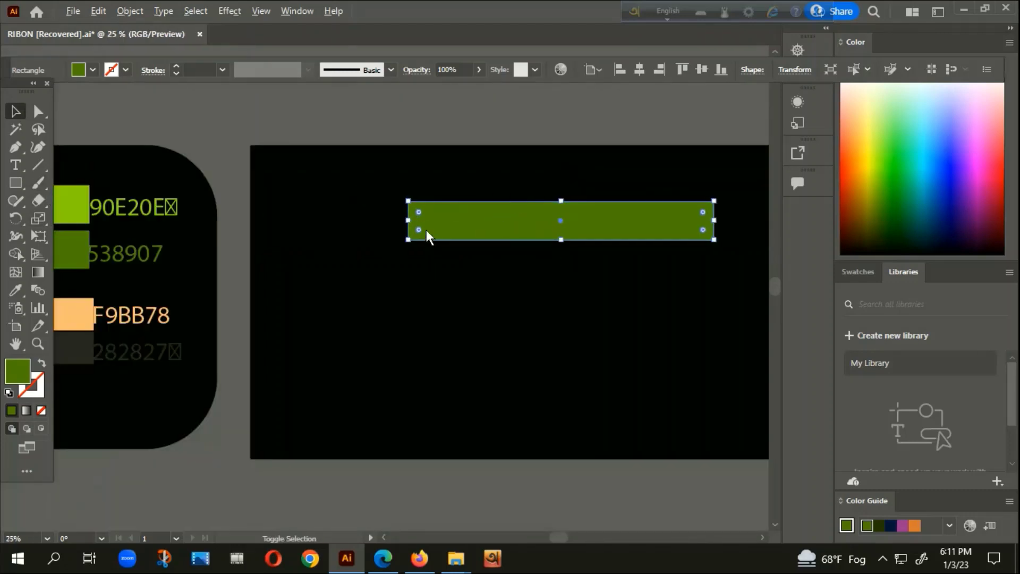
pyautogui.scroll(1, 426, 230)
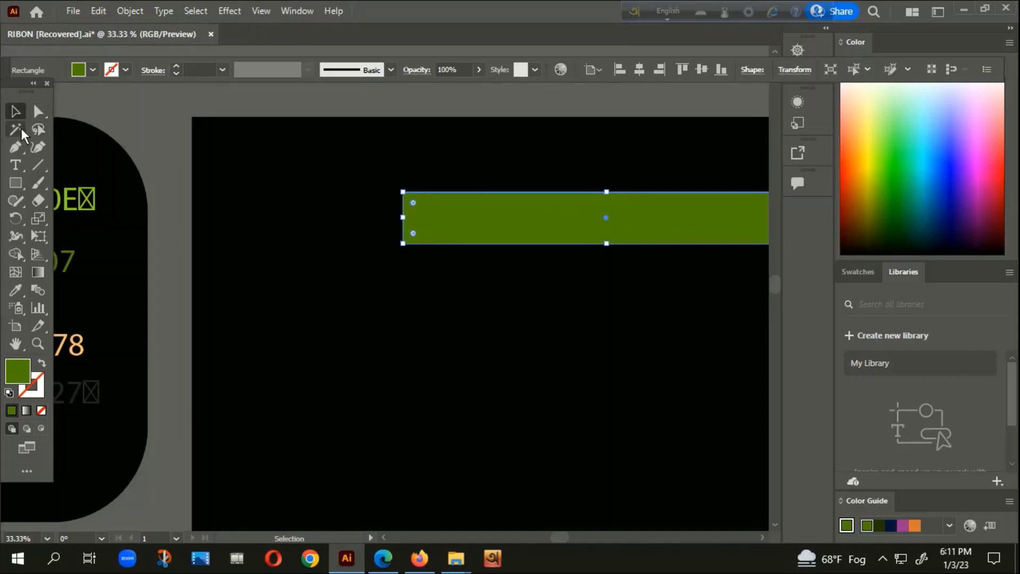
# Add an anchor at the bar's left-edge midpoint and drag it about 60 px inward for a V-notch.
pyautogui.click(13, 147)
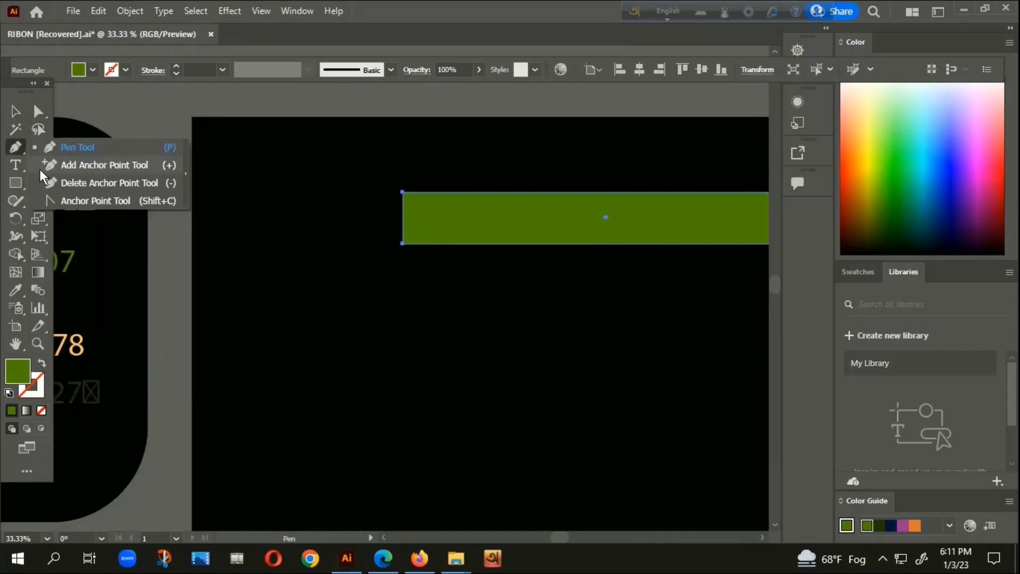
pyautogui.click(91, 165)
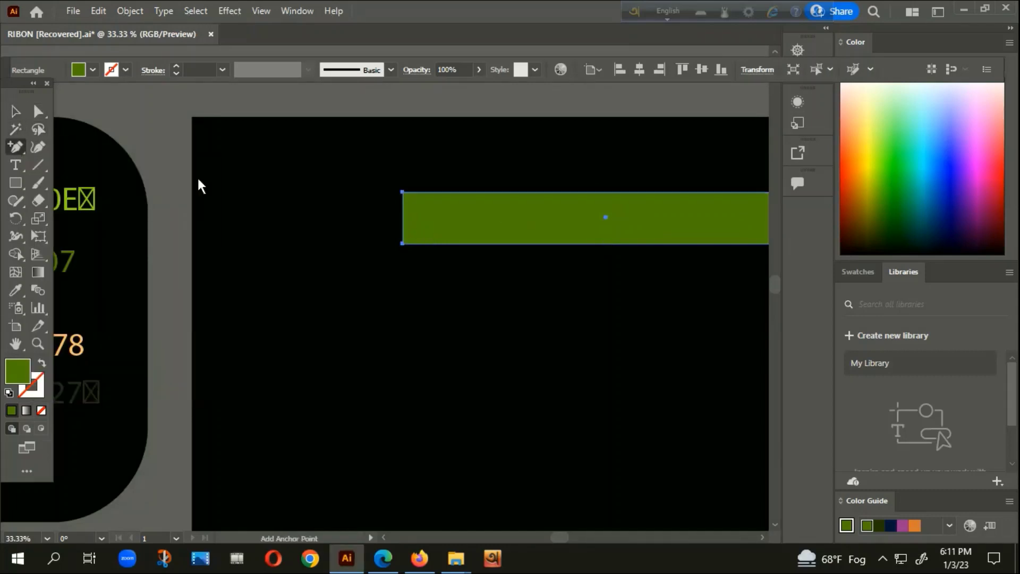
pyautogui.click(402, 217)
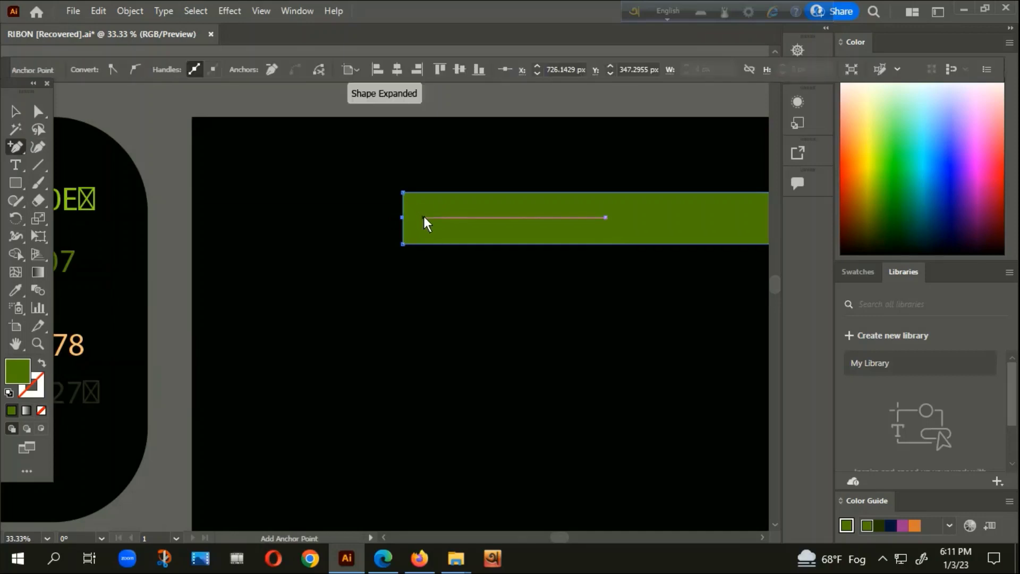
pyautogui.click(38, 113)
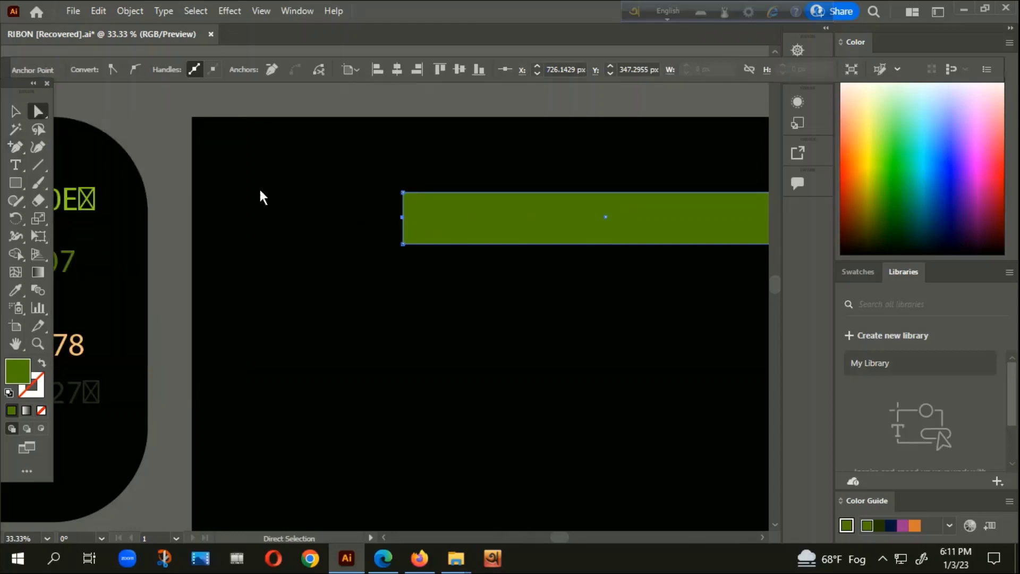
pyautogui.moveTo(403, 217); pyautogui.dragTo(421, 217)
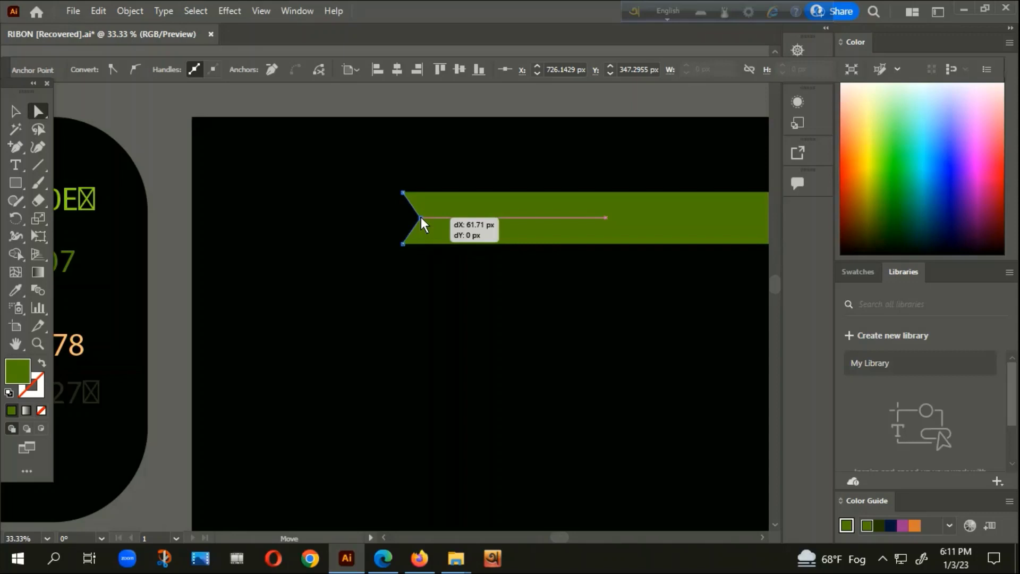
pyautogui.moveTo(421, 217); pyautogui.dragTo(421, 216)
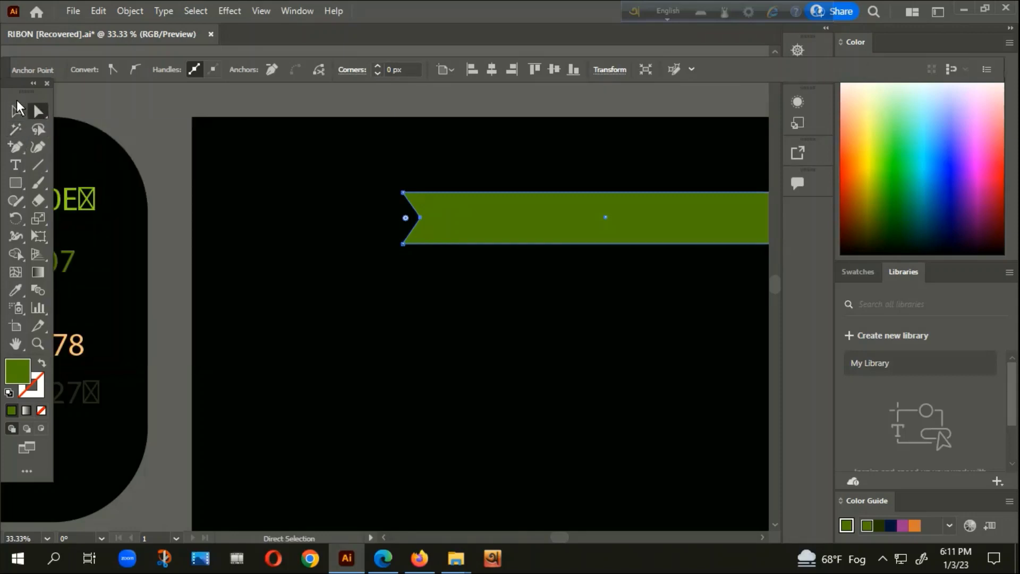
pyautogui.click(319, 178)
pyautogui.scroll(-1, 410, 237)
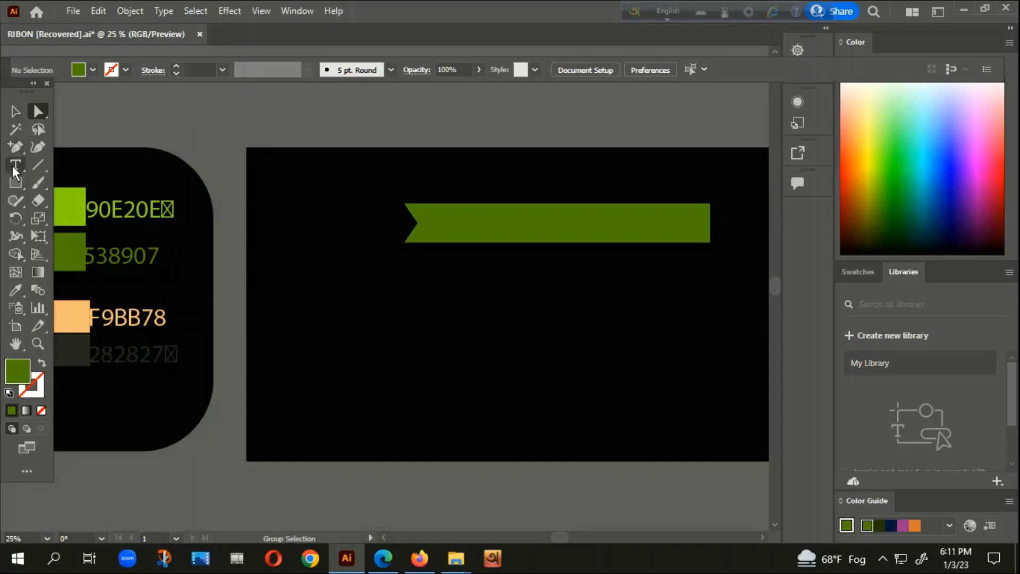
# Draw a small rectangle near the band's left end and fill it light green AEC687.
pyautogui.click(15, 183)
pyautogui.scroll(1, 448, 238)
pyautogui.moveTo(366, 203)
pyautogui.mouseDown()
pyautogui.moveTo(382, 227)
pyautogui.moveTo(433, 254)
pyautogui.mouseUp()
pyautogui.doubleClick(18, 371)
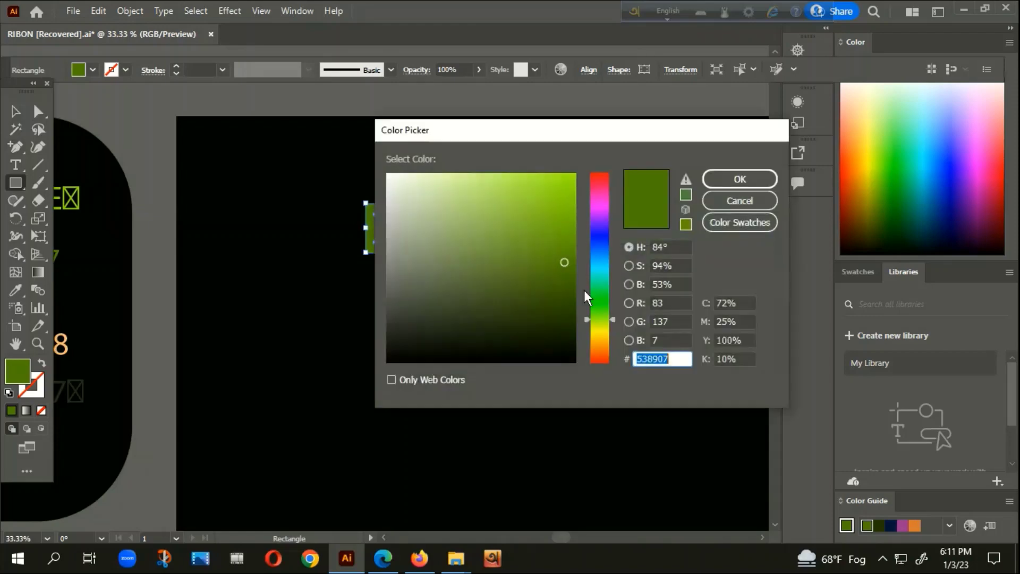
pyautogui.moveTo(575, 295)
pyautogui.mouseDown()
pyautogui.moveTo(579, 250)
pyautogui.moveTo(557, 194)
pyautogui.mouseUp()
pyautogui.click(446, 215)
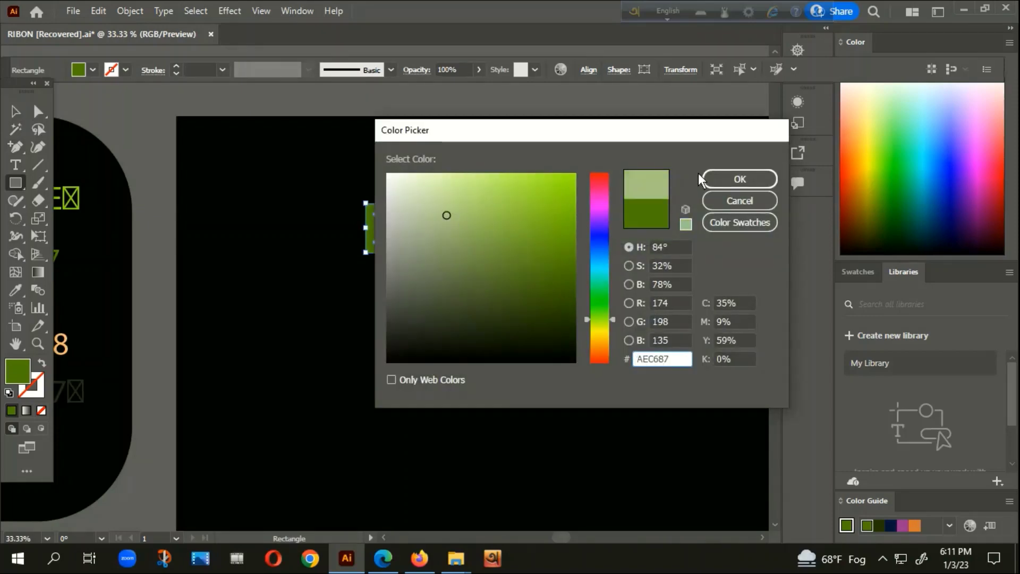
pyautogui.click(717, 175)
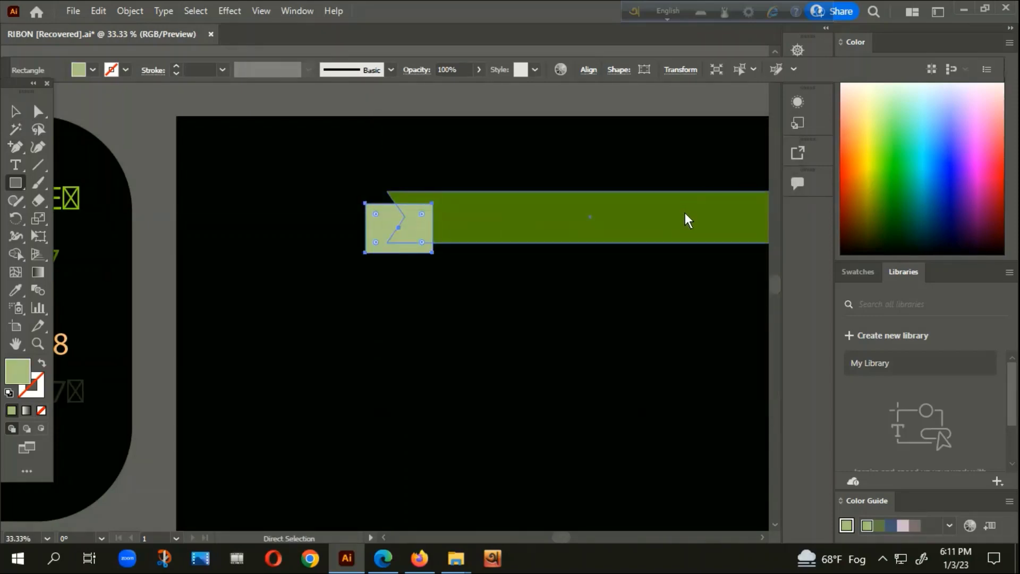
# Delete the light-green rectangle and select the green ribbon.
pyautogui.press('Delete')
pyautogui.click(15, 111)
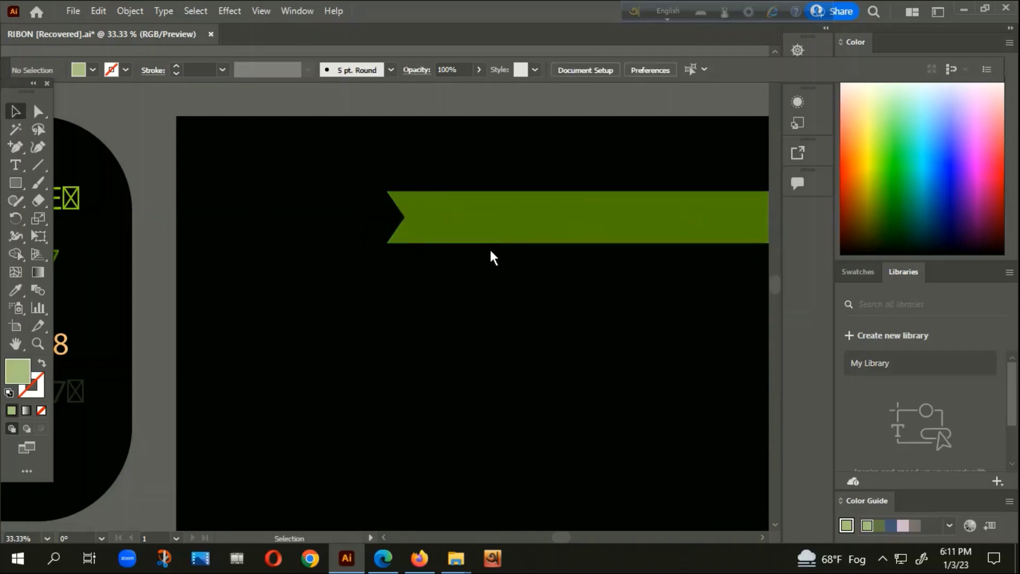
pyautogui.click(462, 234)
# Restore the light-green rectangle behind the ribbon's left end and widen it slightly leftward.
pyautogui.press('a')
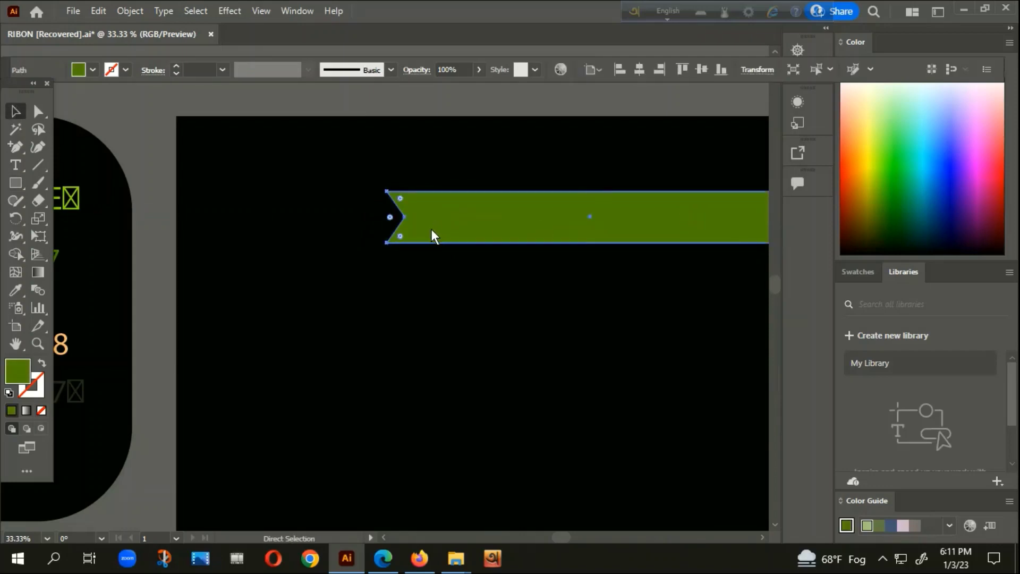
pyautogui.hotkey('ctrl', 'z')
pyautogui.click(425, 279)
pyautogui.scroll(2, 425, 254)
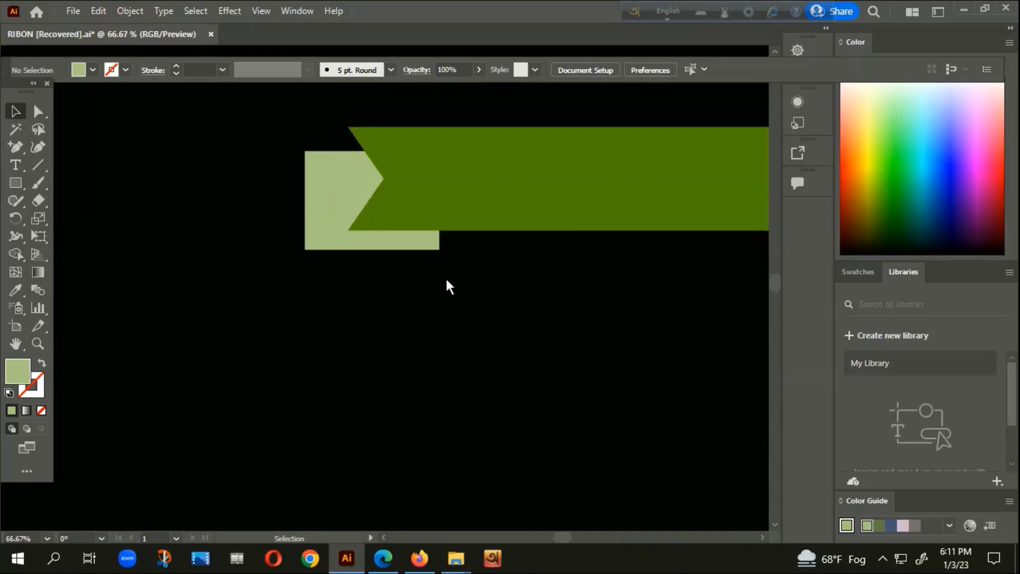
pyautogui.scroll(2, 447, 319)
pyautogui.click(411, 315)
pyautogui.scroll(1, 381, 305)
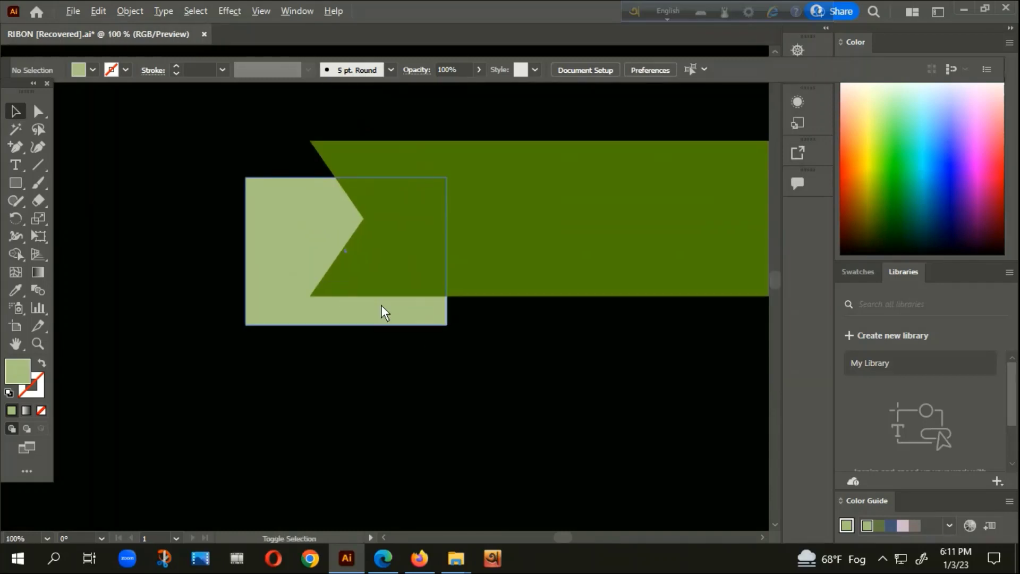
pyautogui.scroll(-4, 381, 305)
pyautogui.scroll(-2, 354, 330)
pyautogui.scroll(2, 202, 300)
pyautogui.scroll(1, 135, 272)
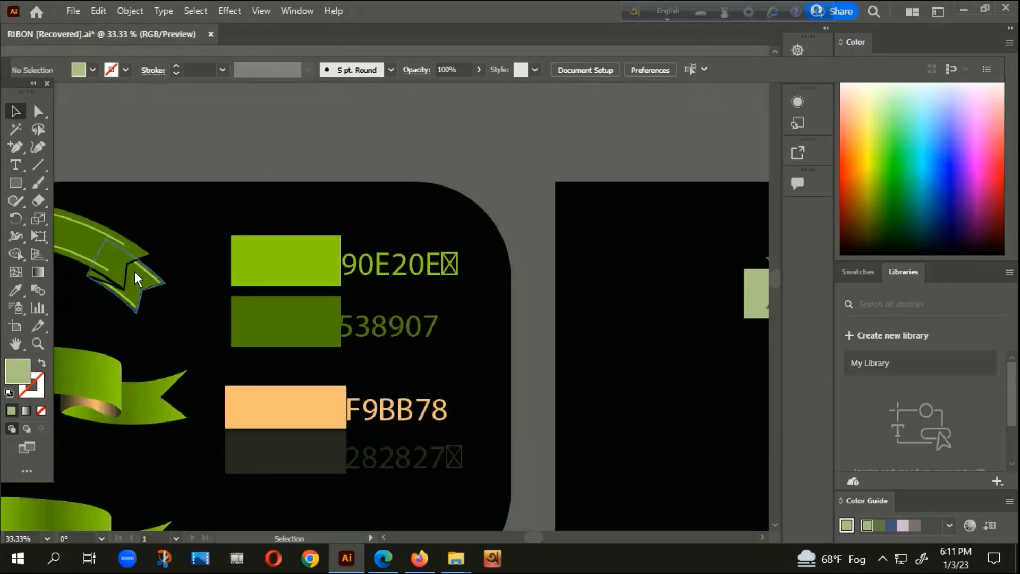
pyautogui.scroll(-1, 141, 289)
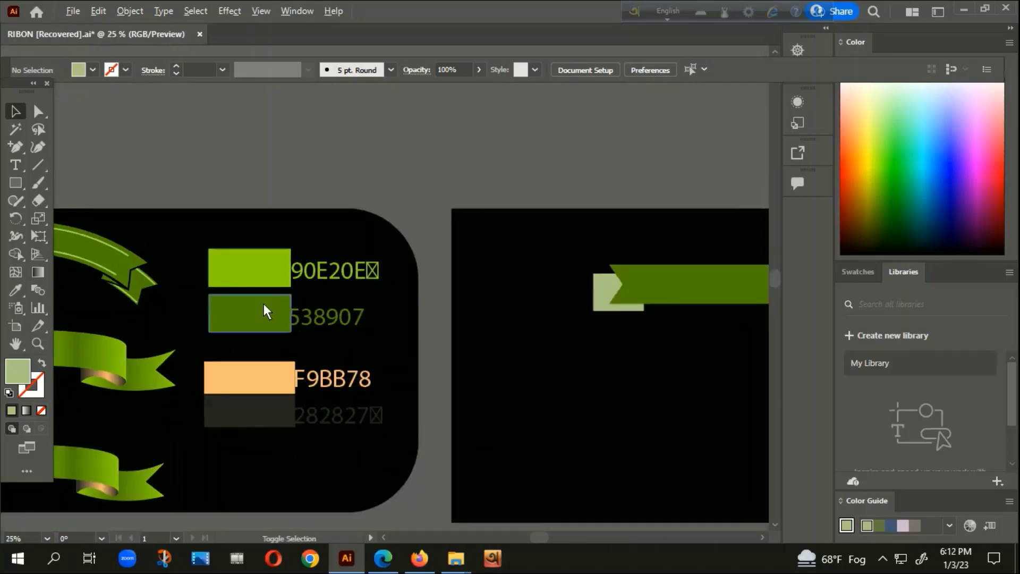
pyautogui.scroll(3, 624, 321)
pyautogui.click(616, 304)
pyautogui.moveTo(537, 266); pyautogui.dragTo(528, 267)
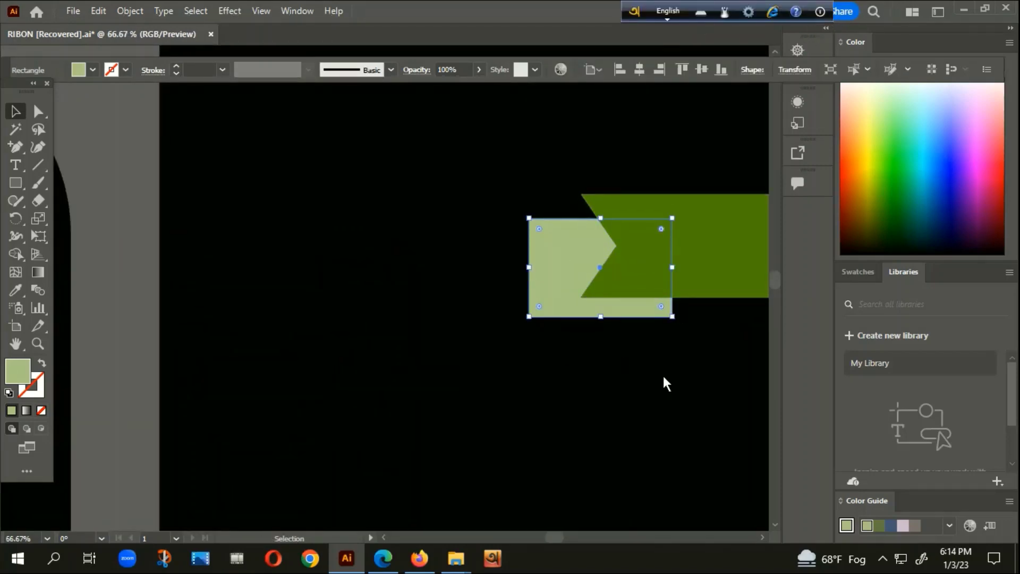
# Notch the light-green piece's left edge by dragging a new midpoint anchor inward.
pyautogui.moveTo(661, 374); pyautogui.dragTo(504, 338)
pyautogui.scroll(1, 493, 256)
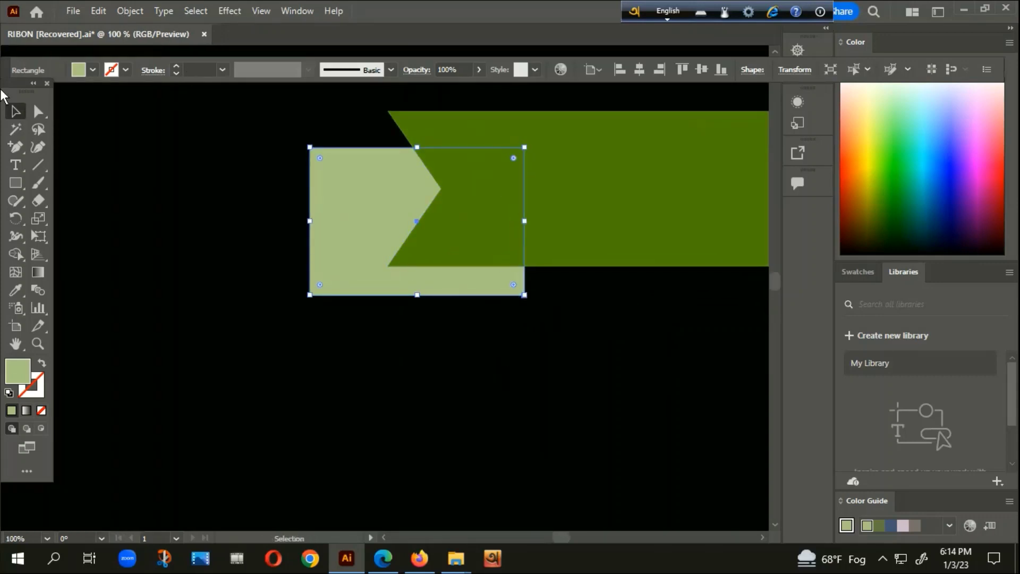
pyautogui.click(9, 146)
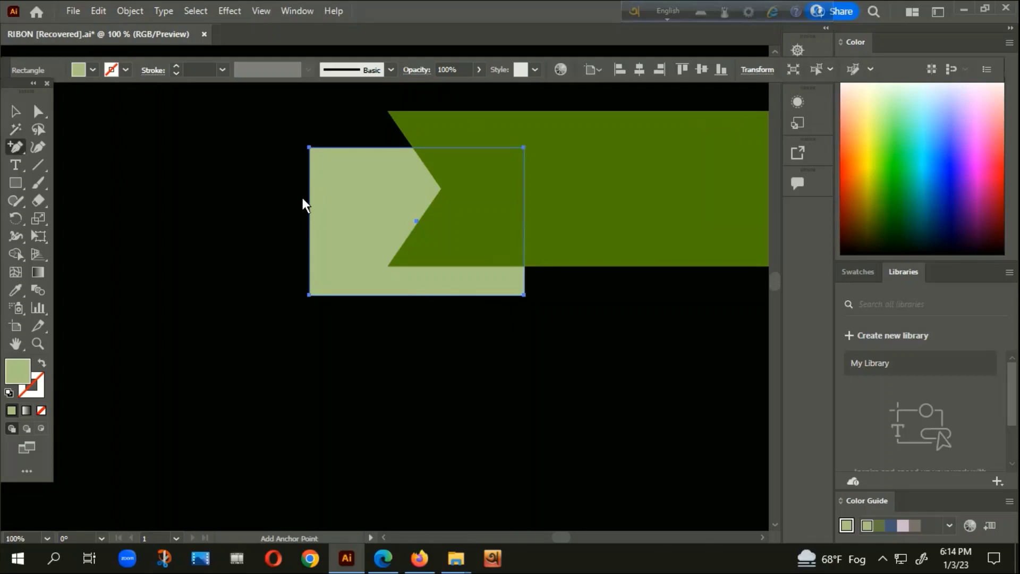
pyautogui.click(309, 217)
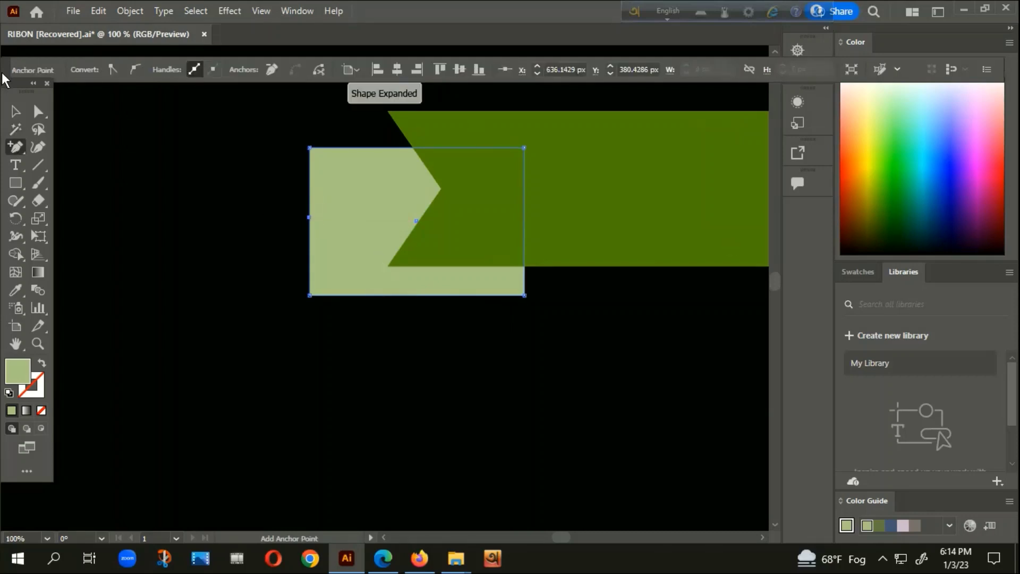
pyautogui.click(38, 112)
pyautogui.moveTo(309, 217); pyautogui.dragTo(356, 215)
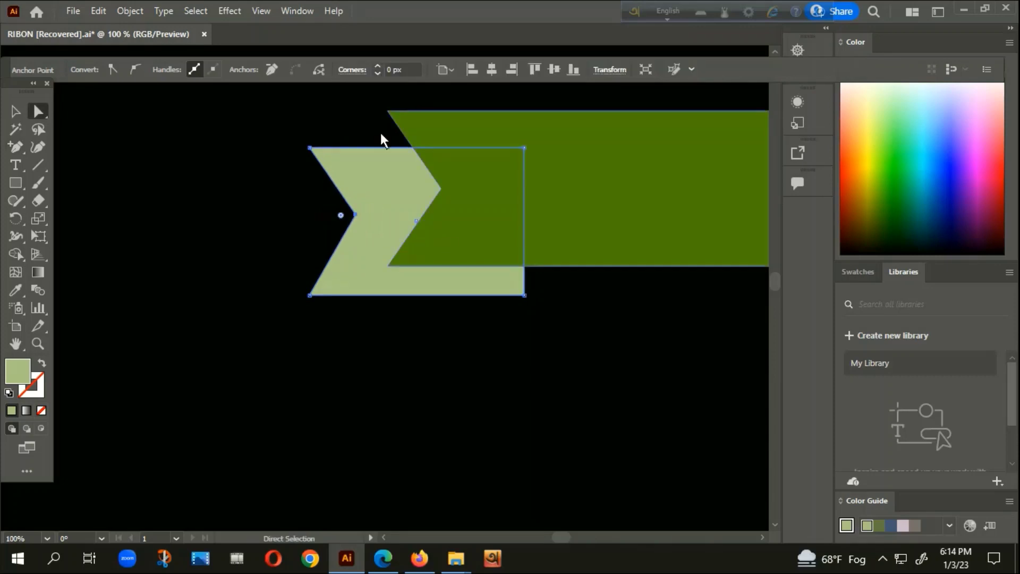
pyautogui.click(16, 112)
pyautogui.click(78, 145)
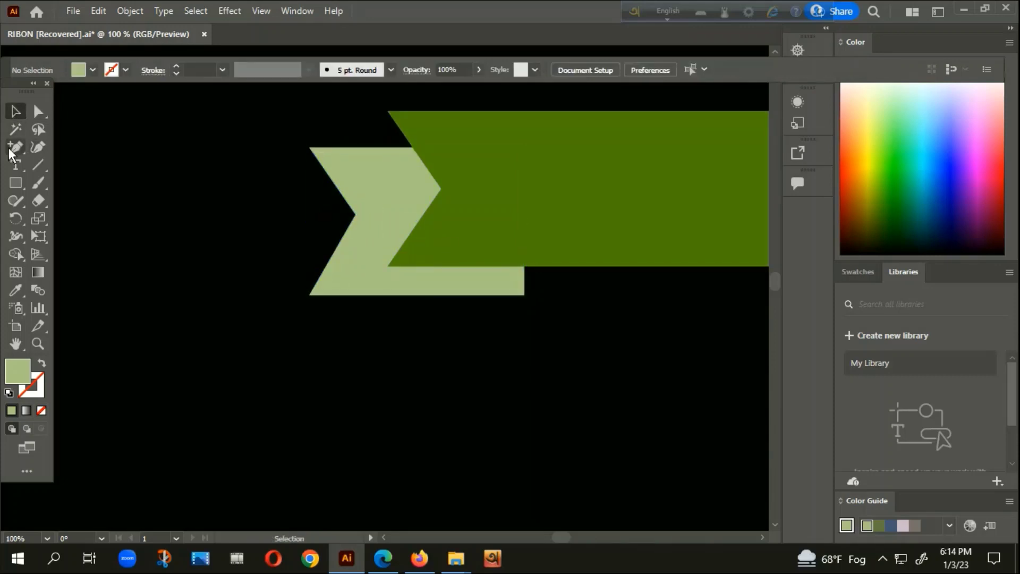
pyautogui.click(8, 147)
# Draw a closed dark-green triangle linking the ribbon's lower notch corner to the end piece.
pyautogui.click(56, 143)
pyautogui.click(389, 267)
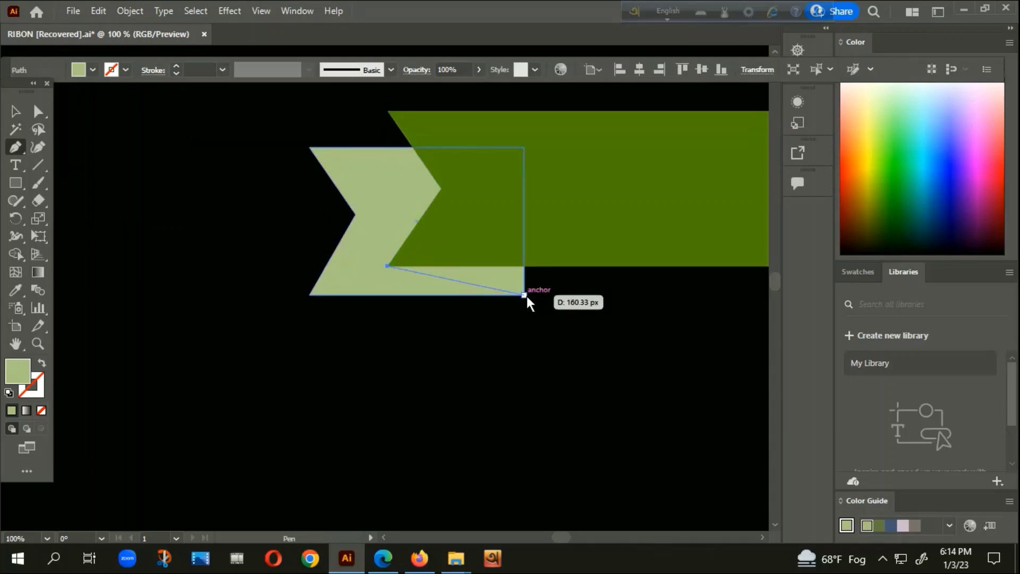
pyautogui.click(524, 294)
pyautogui.click(525, 267)
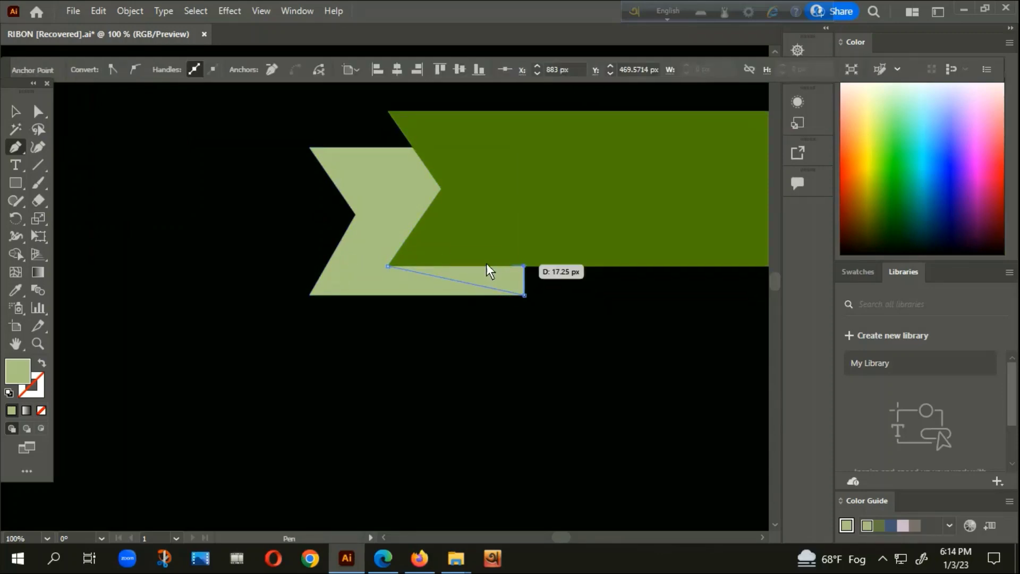
pyautogui.click(388, 266)
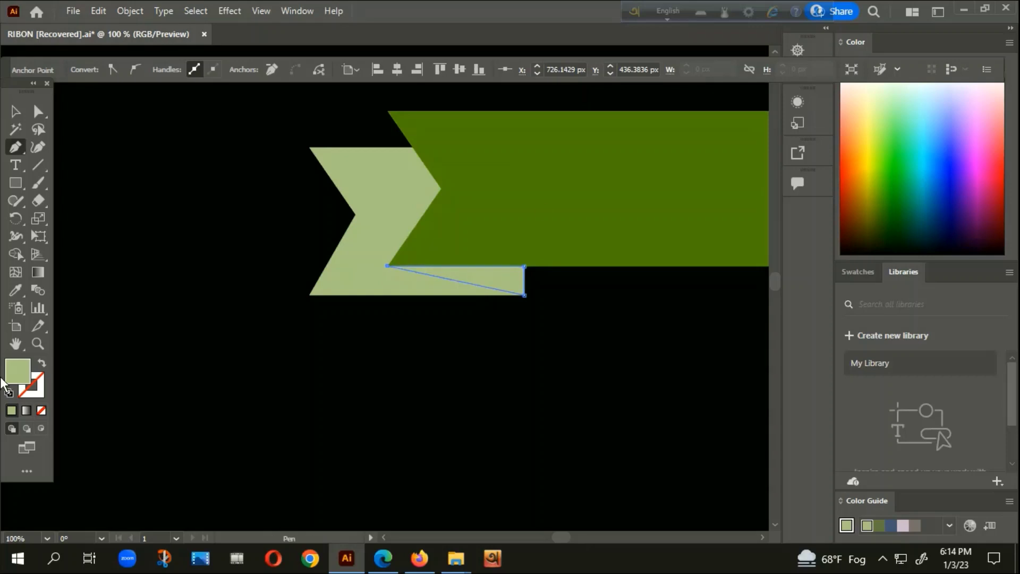
pyautogui.doubleClick(16, 371)
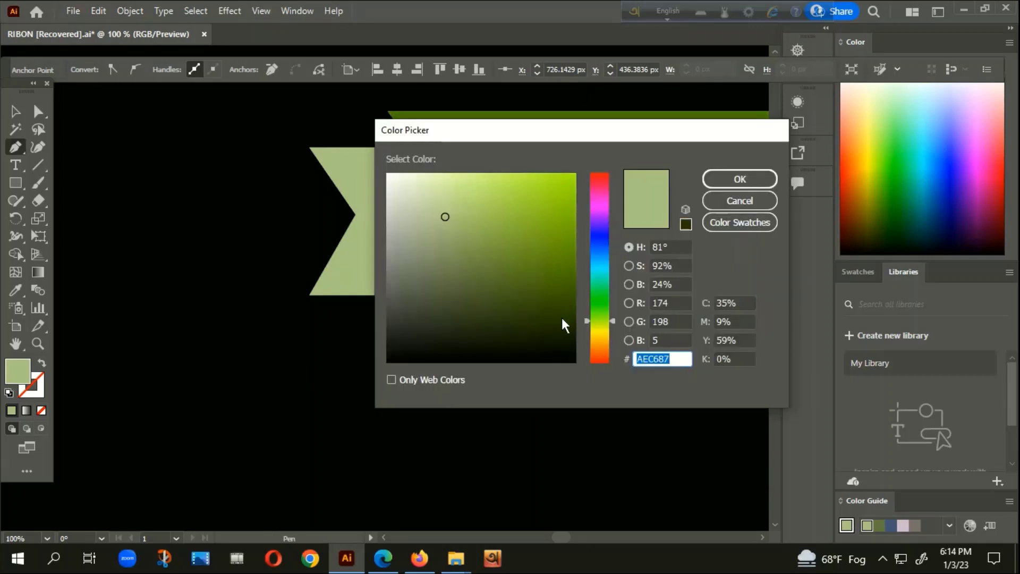
pyautogui.click(561, 317)
pyautogui.click(720, 179)
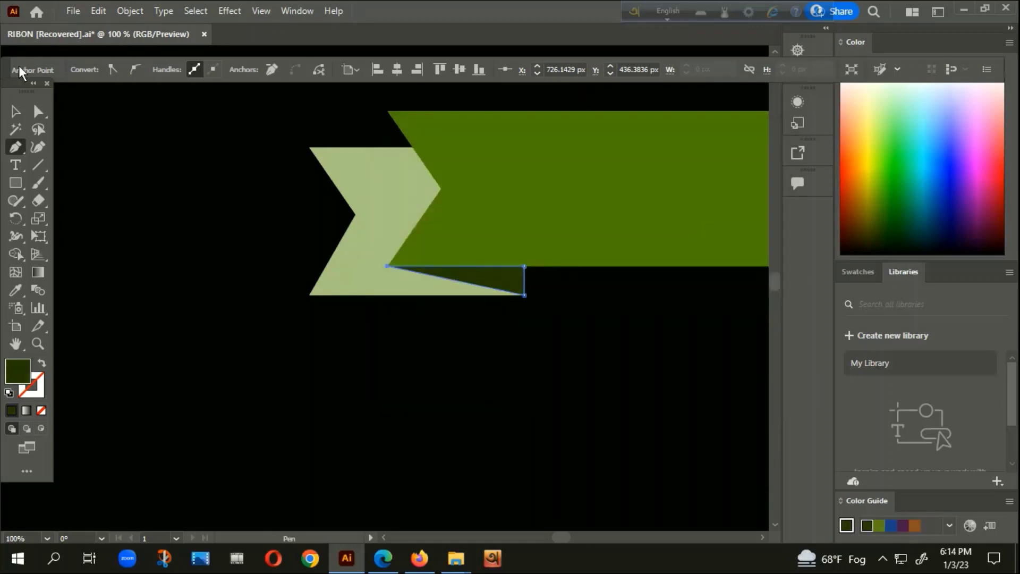
# Deselect the triangle and pan to bring the whole ribbon into view.
pyautogui.click(14, 111)
pyautogui.click(126, 196)
pyautogui.scroll(-1, 132, 199)
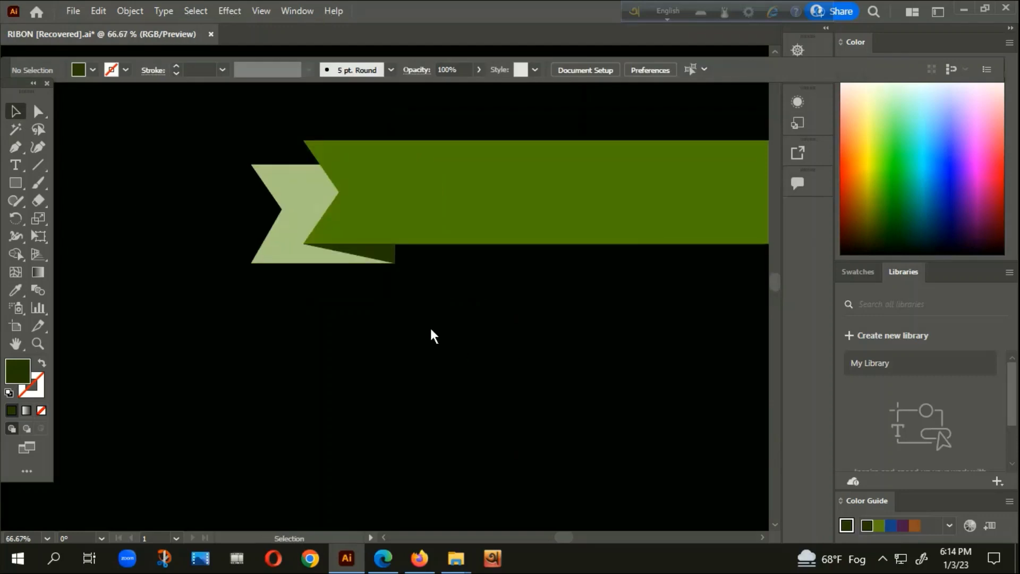
pyautogui.scroll(-1, 429, 326)
pyautogui.moveTo(499, 350)
pyautogui.mouseDown()
pyautogui.moveTo(365, 314)
pyautogui.moveTo(356, 322)
pyautogui.mouseUp()
pyautogui.scroll(-1, 355, 287)
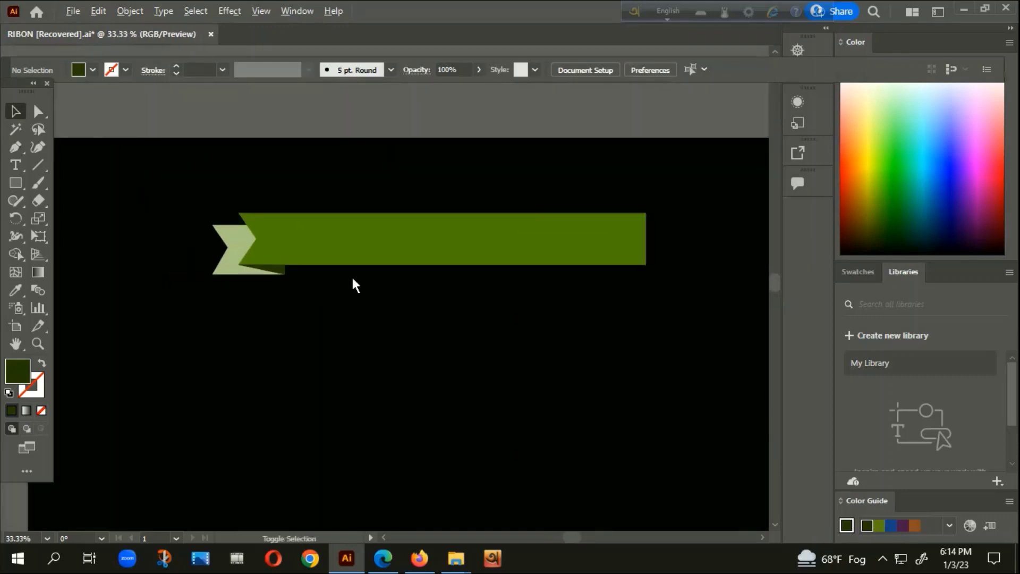
pyautogui.moveTo(36, 163); pyautogui.dragTo(81, 166)
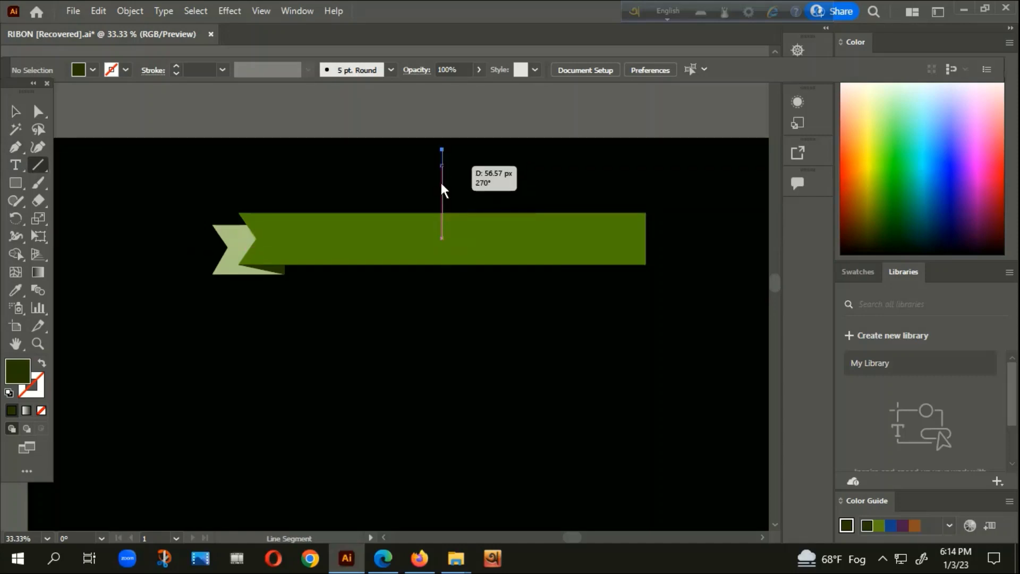
# Draw a vertical line across the ribbon's middle and Divide the ribbon along it.
pyautogui.moveTo(443, 149); pyautogui.dragTo(442, 321)
pyautogui.click(16, 109)
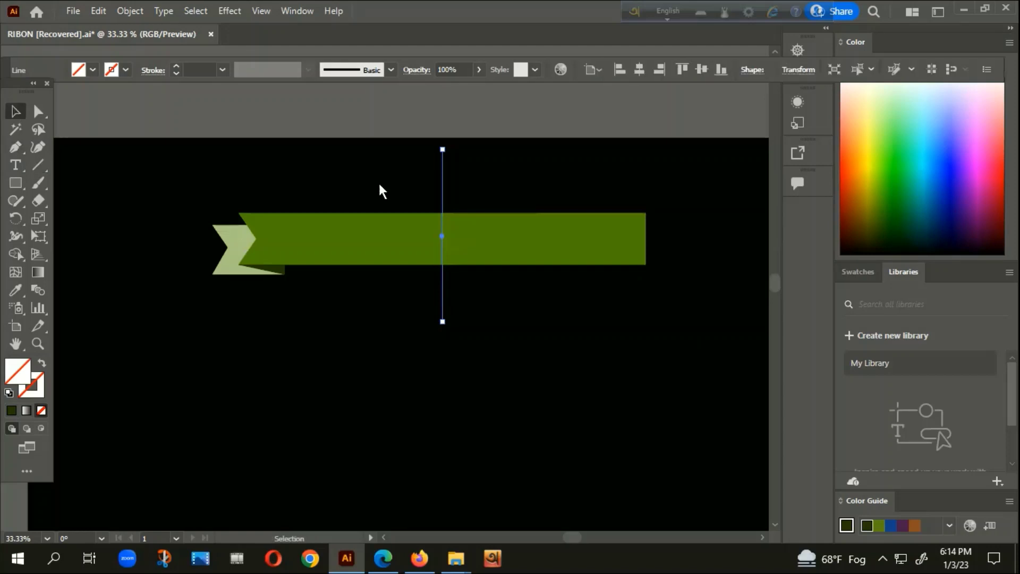
pyautogui.moveTo(361, 161); pyautogui.dragTo(499, 316)
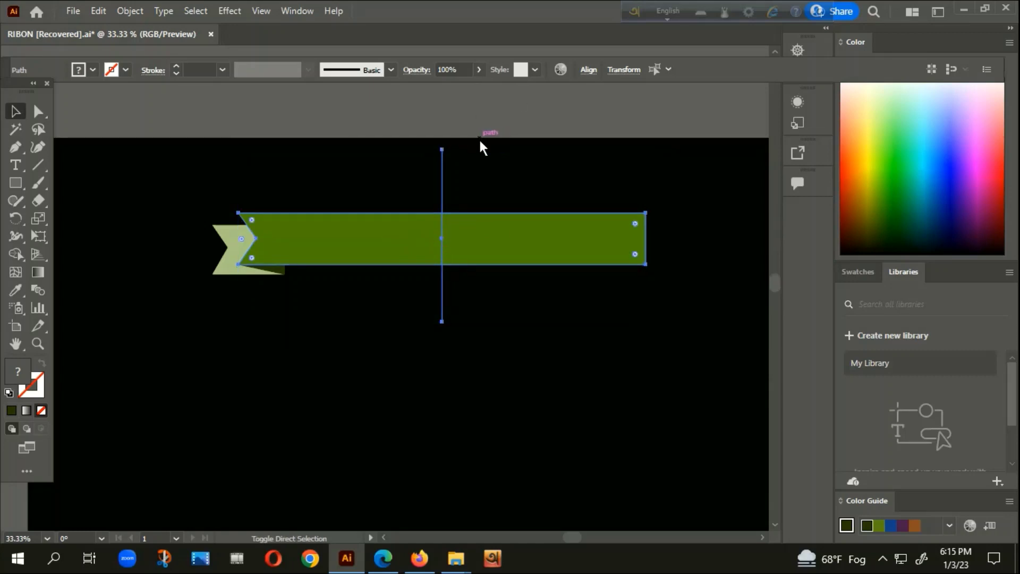
pyautogui.hotkey('ctrl', 'shift', 'F9')
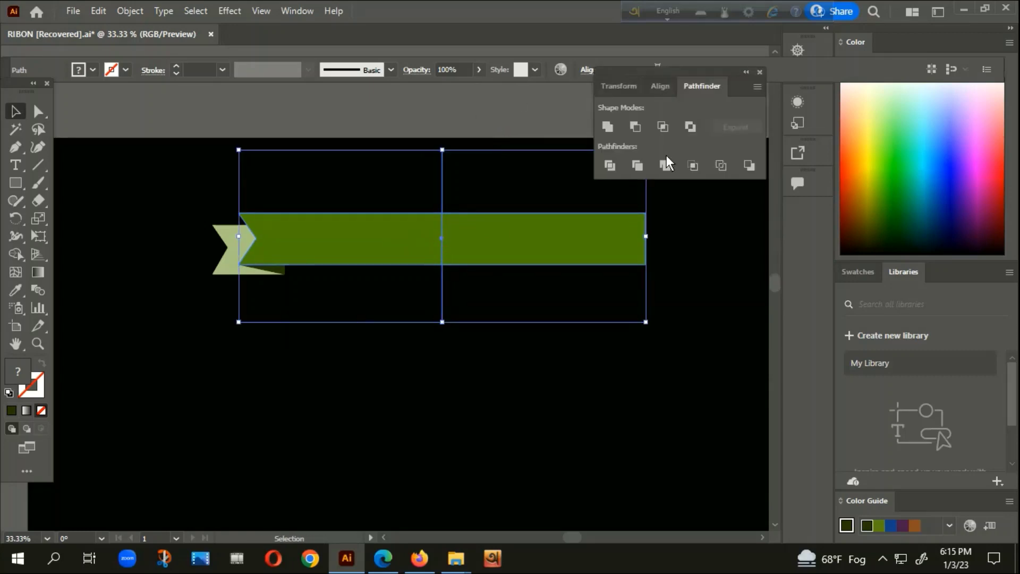
pyautogui.click(610, 166)
pyautogui.click(542, 186)
# Ungroup the divided pieces and delete the ribbon's right half.
pyautogui.click(512, 230)
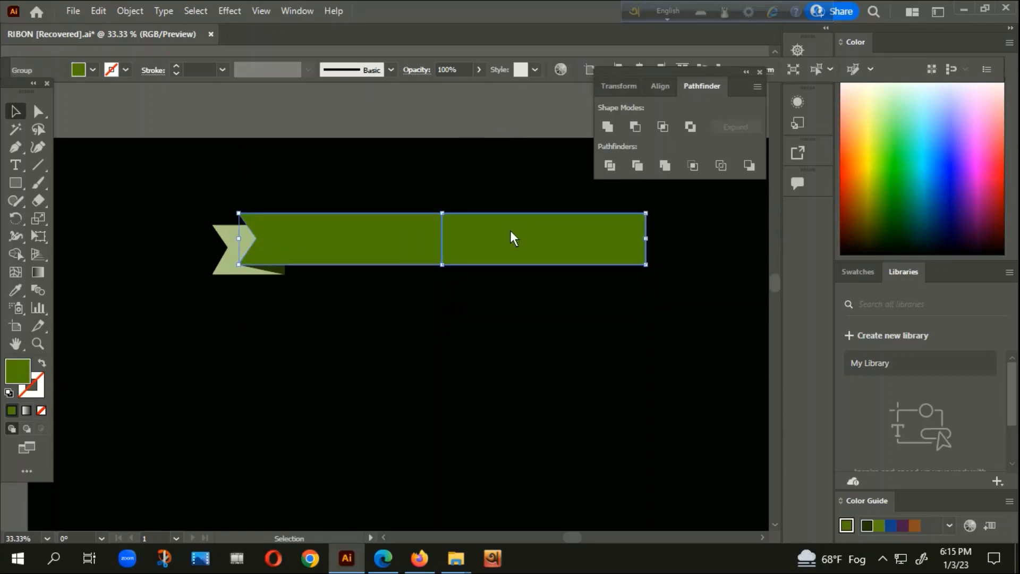
pyautogui.rightClick(510, 231)
pyautogui.click(574, 376)
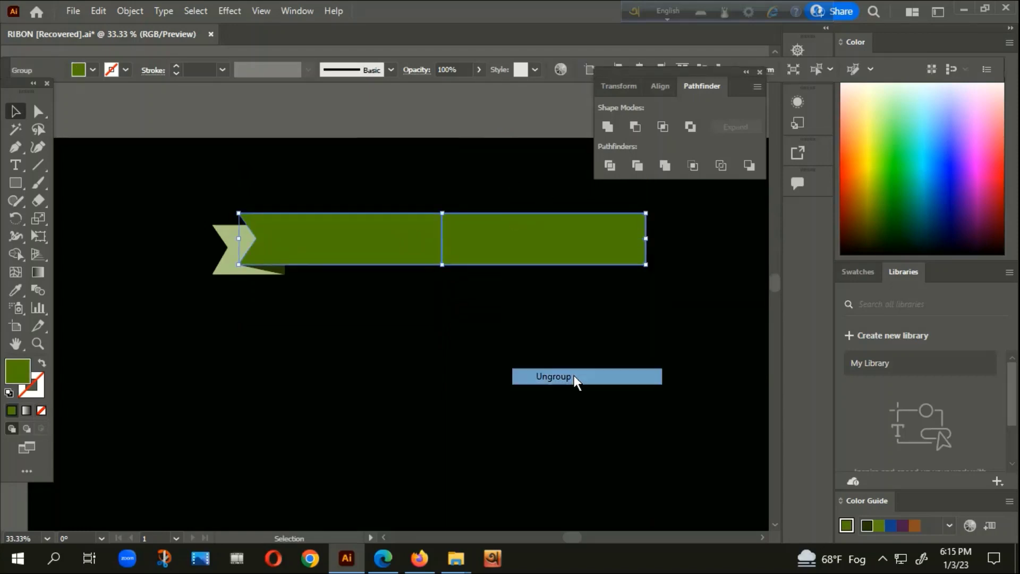
pyautogui.click(485, 226)
pyautogui.press('Delete')
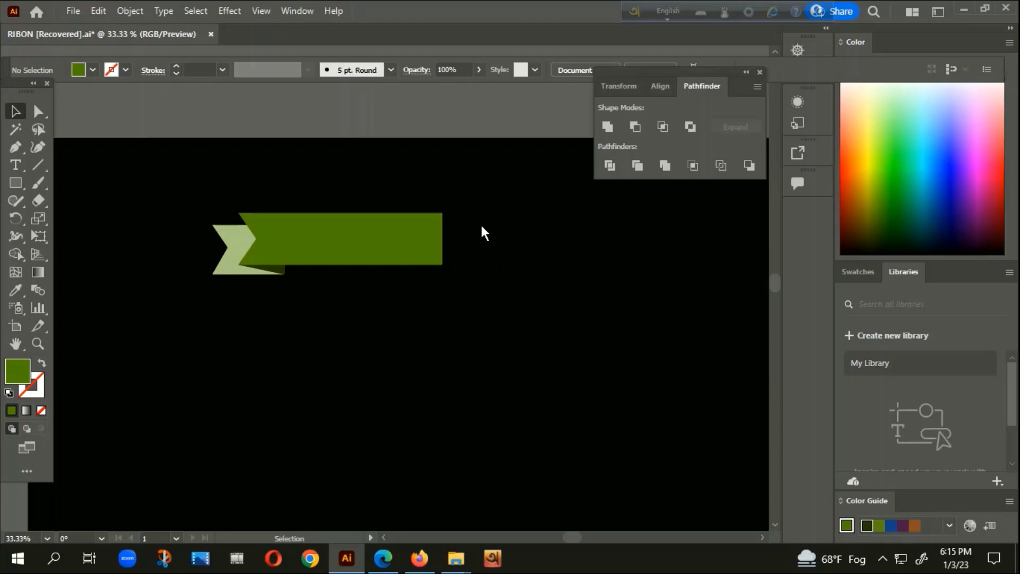
# Group the ribbon shapes and make a copy reflected across the vertical axis.
pyautogui.moveTo(447, 304); pyautogui.dragTo(432, 292)
pyautogui.moveTo(162, 200); pyautogui.dragTo(350, 309)
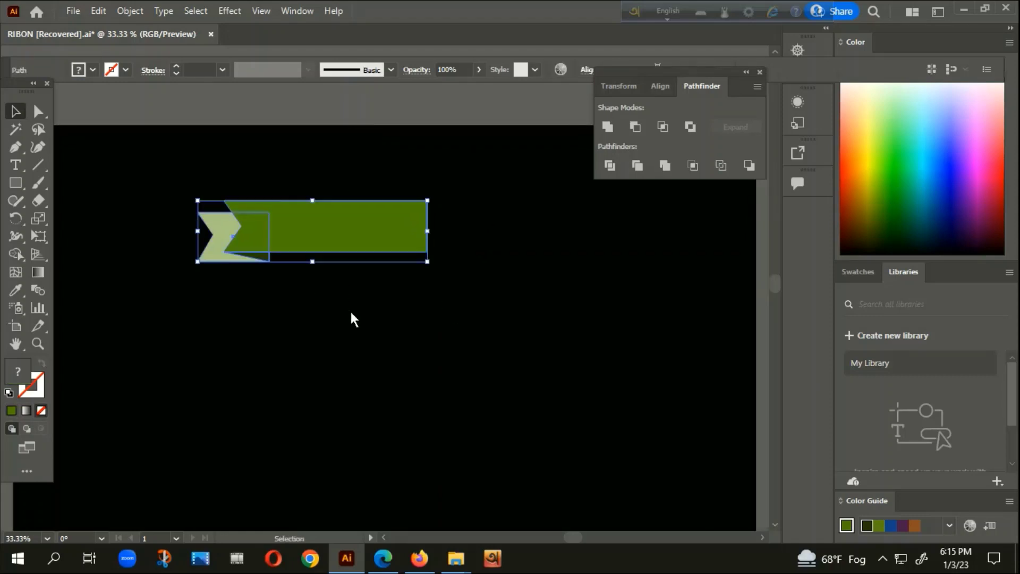
pyautogui.rightClick(283, 208)
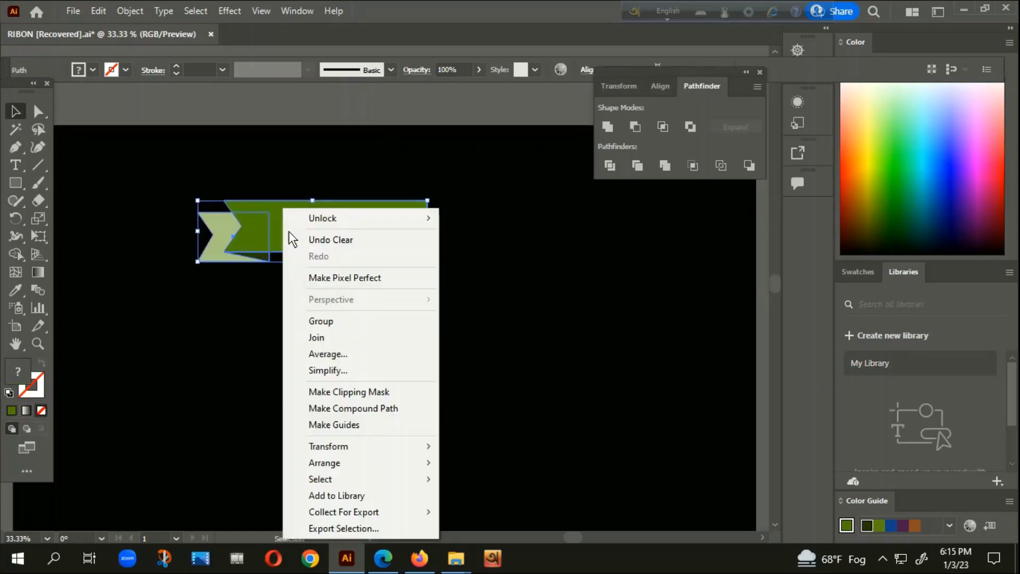
pyautogui.click(326, 320)
pyautogui.rightClick(317, 230)
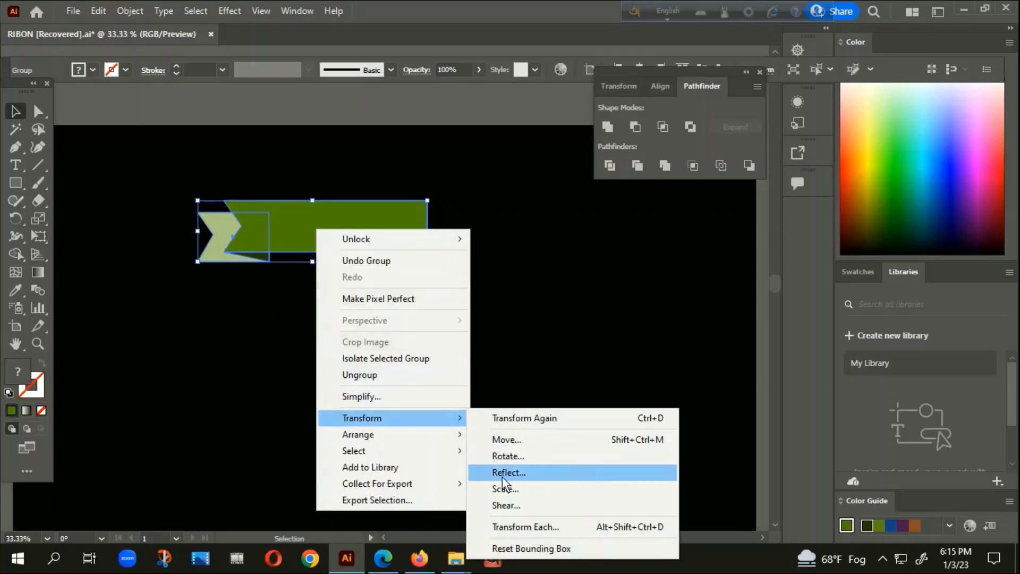
pyautogui.click(505, 473)
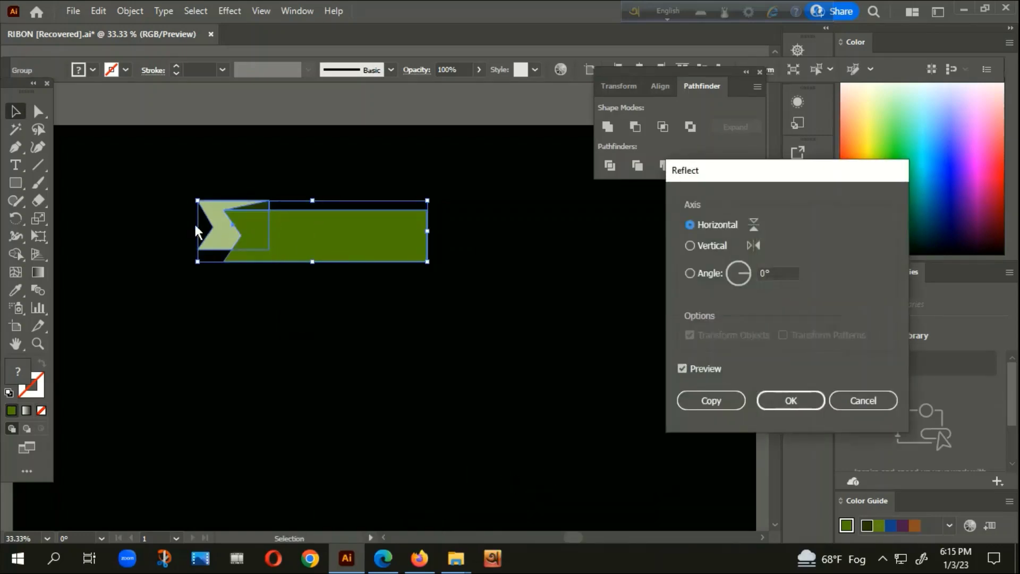
pyautogui.click(690, 245)
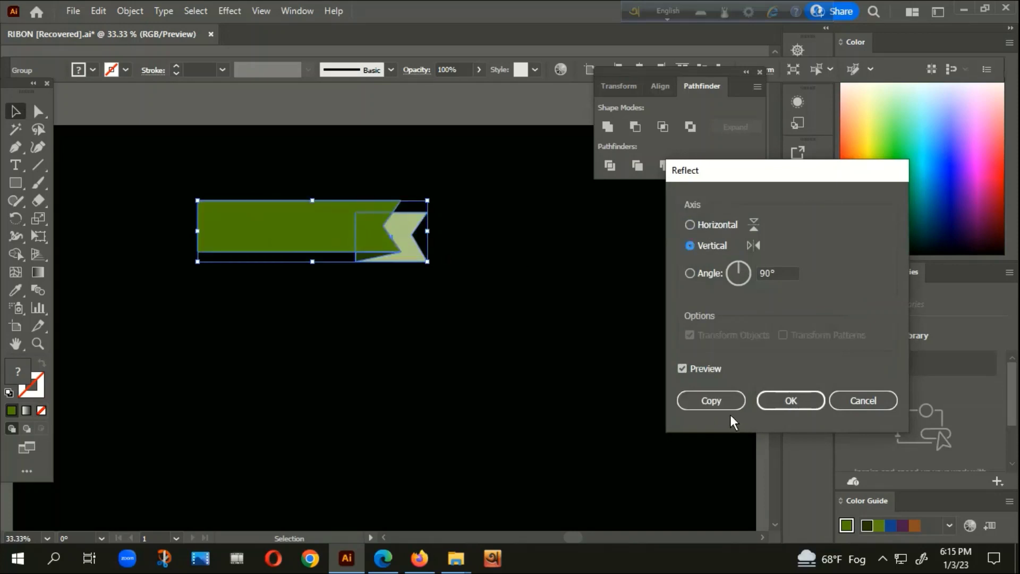
pyautogui.click(718, 397)
# Move the mirrored copy to the right and line it up with the original band.
pyautogui.moveTo(238, 238)
pyautogui.mouseDown()
pyautogui.moveTo(470, 234)
pyautogui.moveTo(419, 202)
pyautogui.mouseUp()
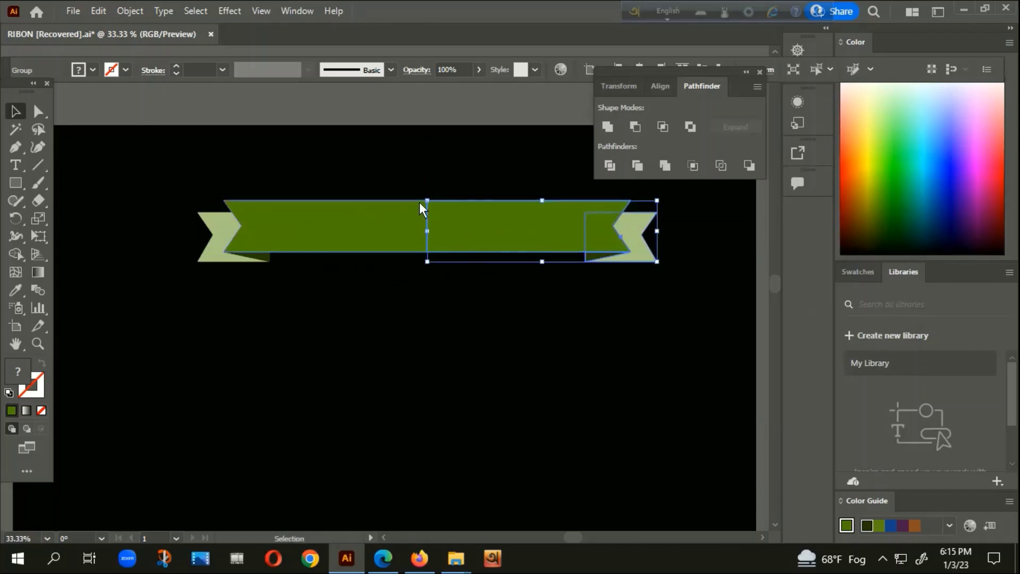
pyautogui.scroll(2, 419, 202)
pyautogui.scroll(4, 418, 202)
pyautogui.moveTo(666, 263)
pyautogui.mouseDown()
pyautogui.moveTo(693, 243)
pyautogui.moveTo(652, 274)
pyautogui.mouseUp()
pyautogui.scroll(-4, 422, 180)
# Shift a ribbon piece to the left to close up the two halves.
pyautogui.scroll(-5, 423, 180)
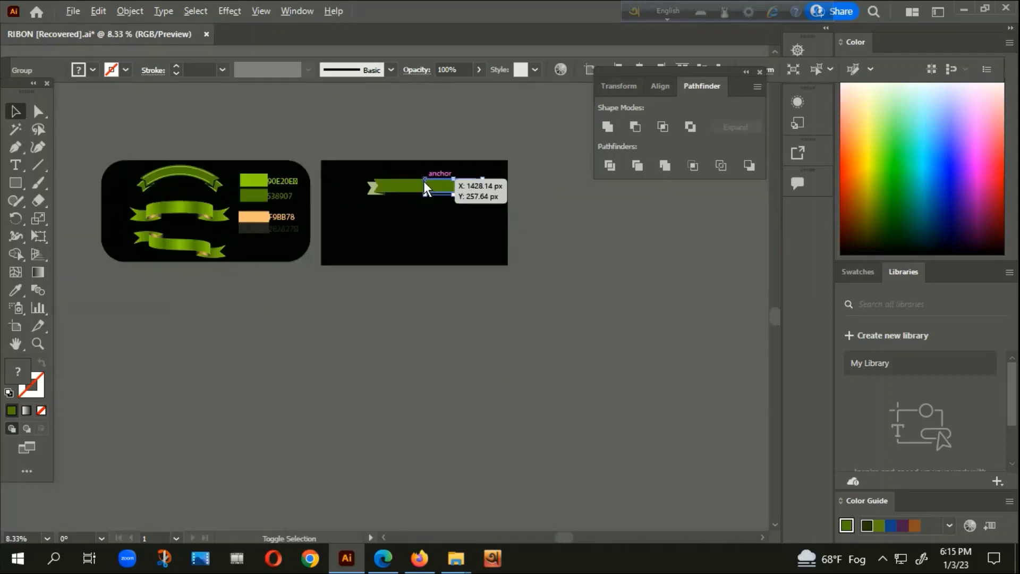
pyautogui.click(423, 226)
pyautogui.scroll(1, 427, 202)
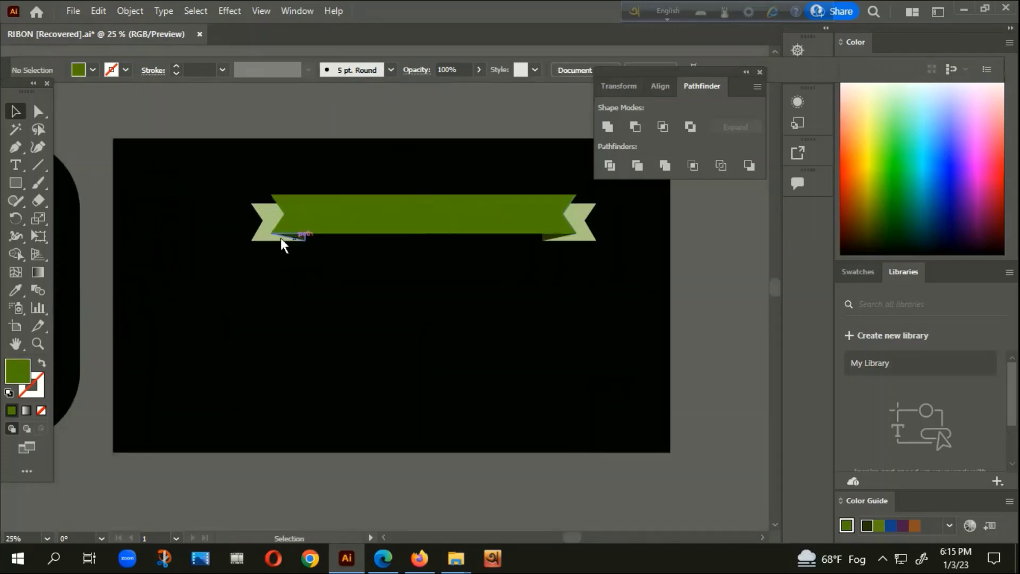
pyautogui.scroll(1, 416, 231)
pyautogui.moveTo(568, 192); pyautogui.dragTo(526, 190)
pyautogui.click(473, 266)
pyautogui.scroll(-1, 440, 272)
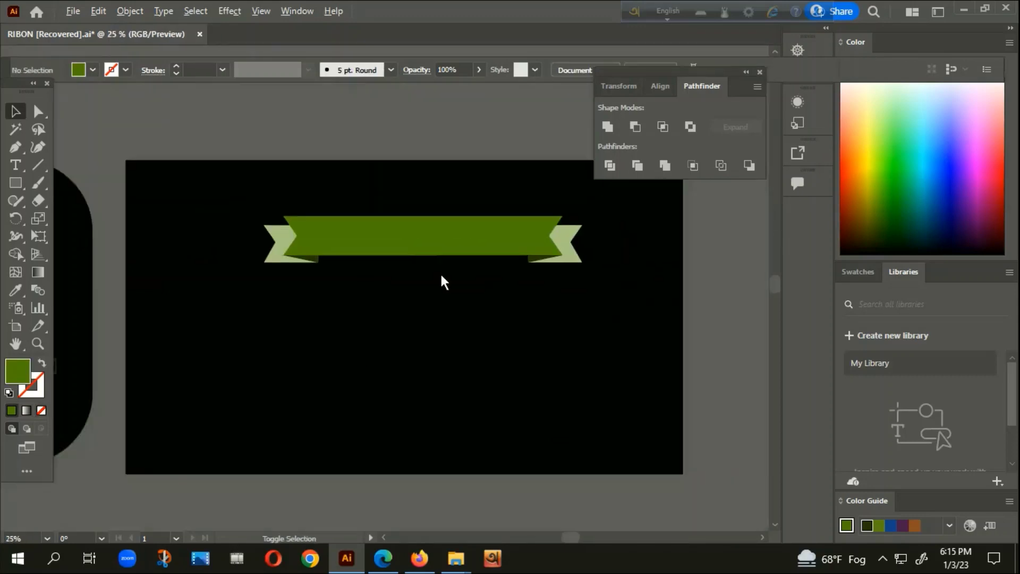
# Select the whole ribbon and ungroup it from the Object menu.
pyautogui.moveTo(232, 178); pyautogui.dragTo(585, 325)
pyautogui.scroll(1, 469, 247)
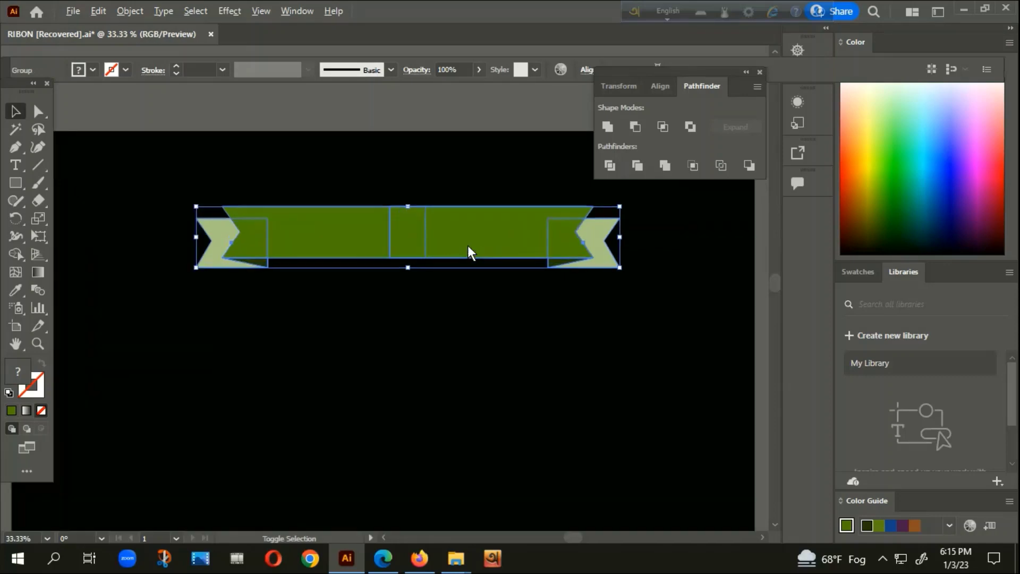
pyautogui.click(126, 14)
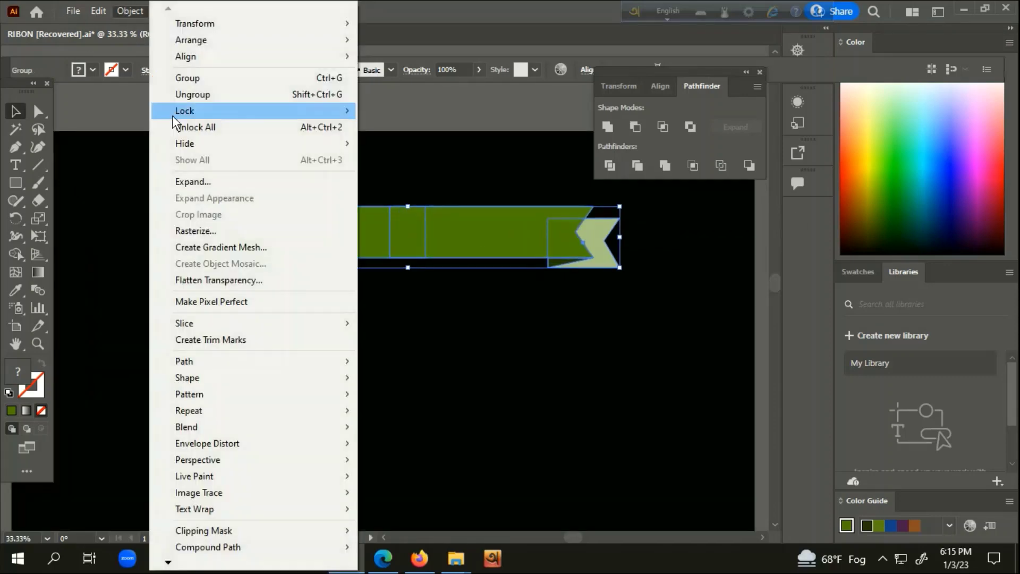
pyautogui.click(190, 94)
pyautogui.click(131, 13)
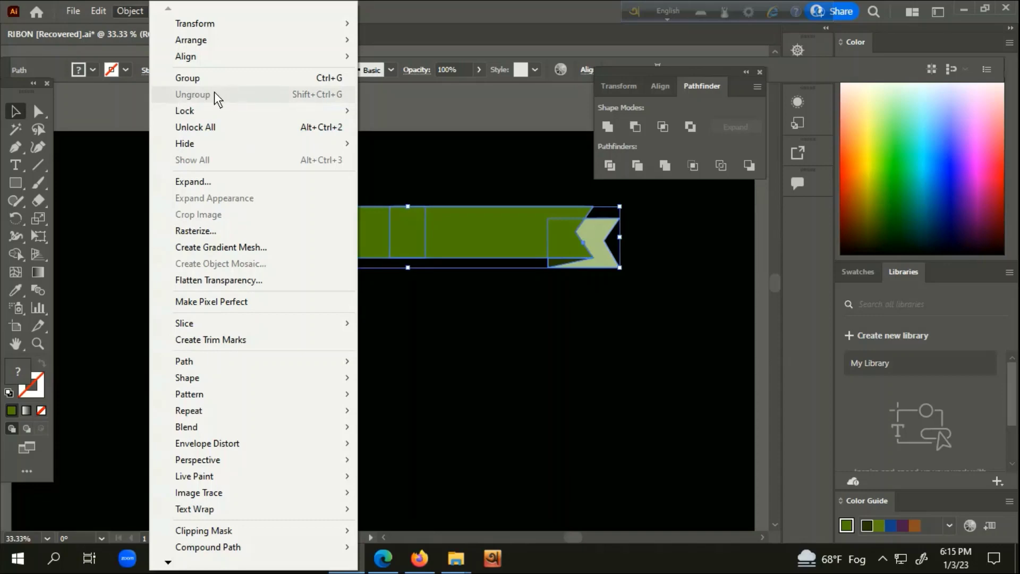
pyautogui.click(444, 156)
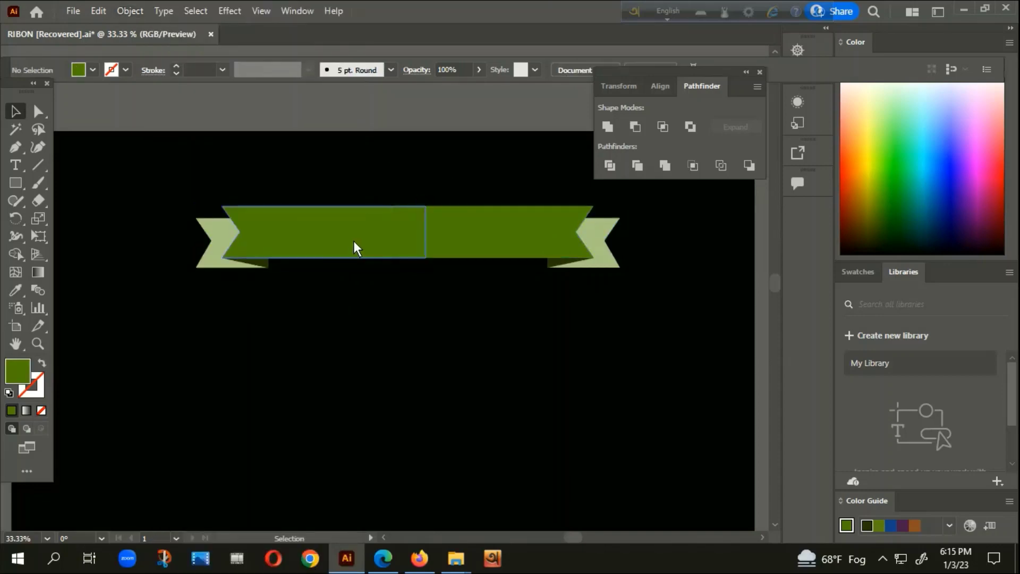
# Unite the two middle rectangles into one band, then select the entire ribbon.
pyautogui.hotkey('ctrl', 'a')
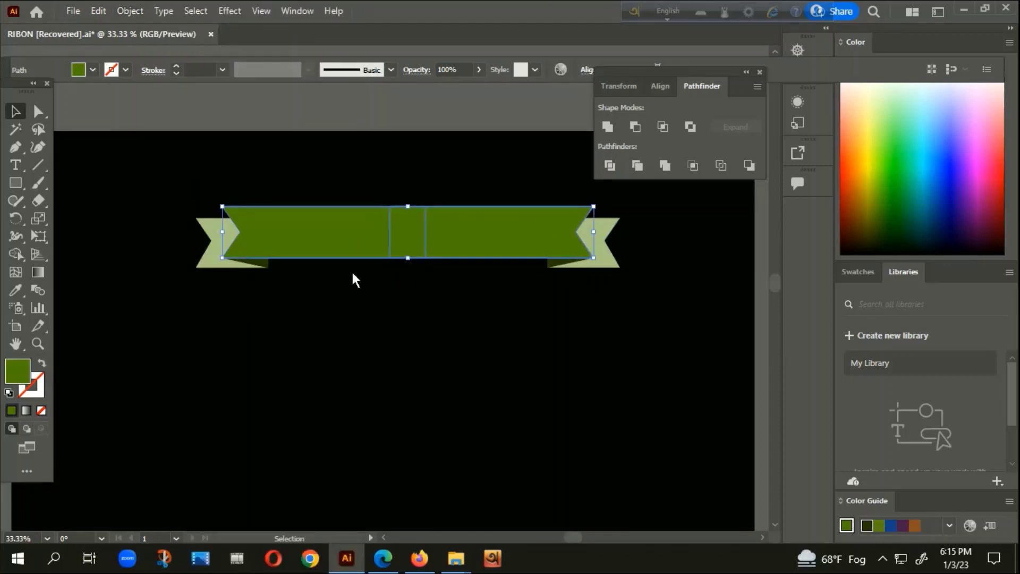
pyautogui.click(607, 126)
pyautogui.click(410, 178)
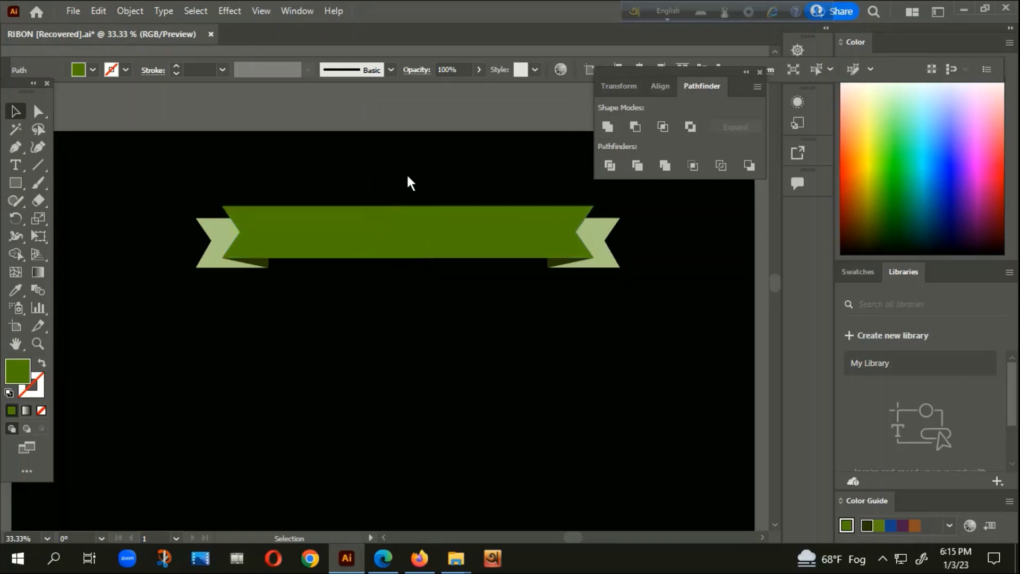
pyautogui.moveTo(315, 283); pyautogui.dragTo(628, 334)
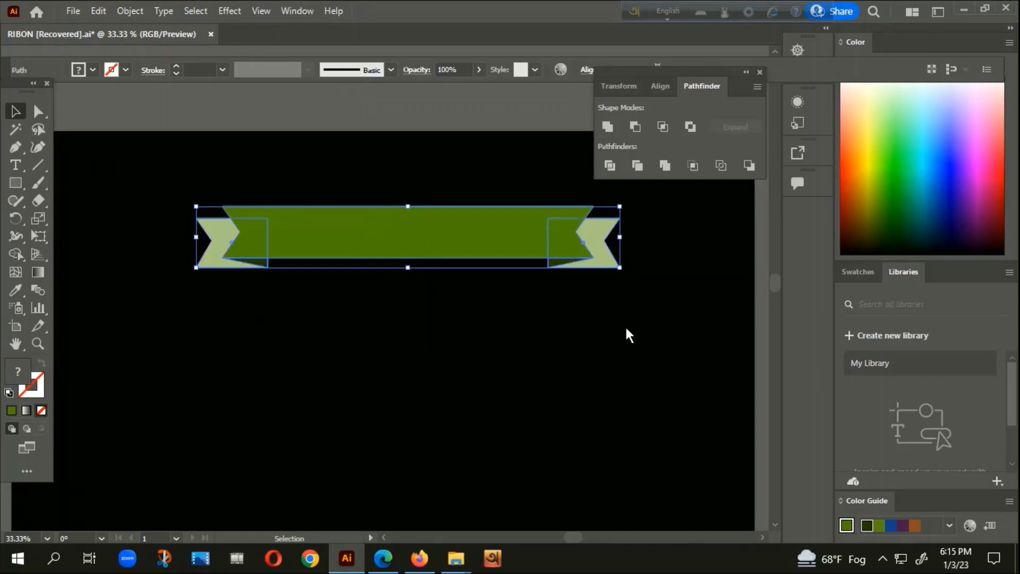
# Sample the band's green onto the end pieces and set the outline colour to black.
pyautogui.press('i')
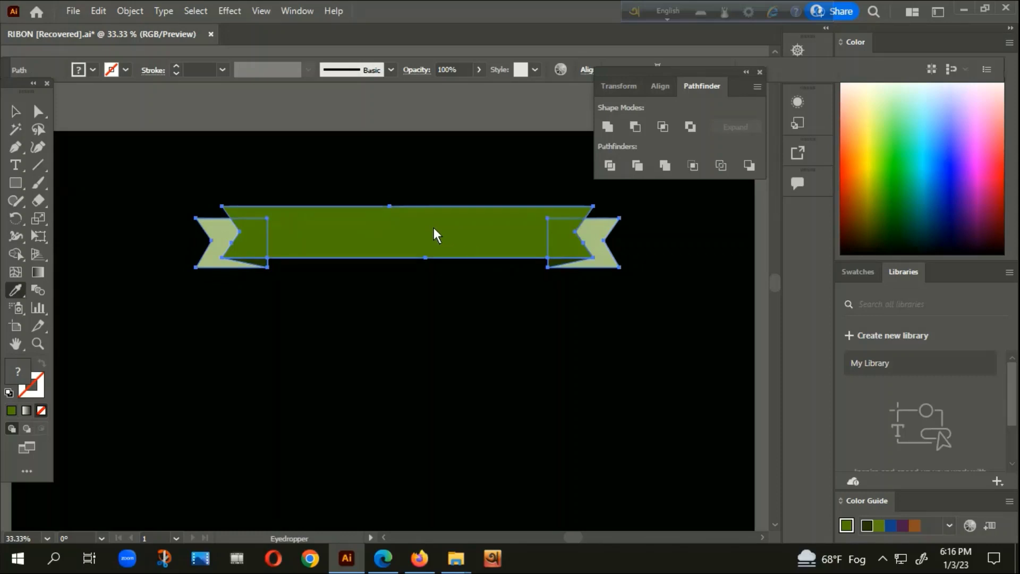
pyautogui.click(434, 227)
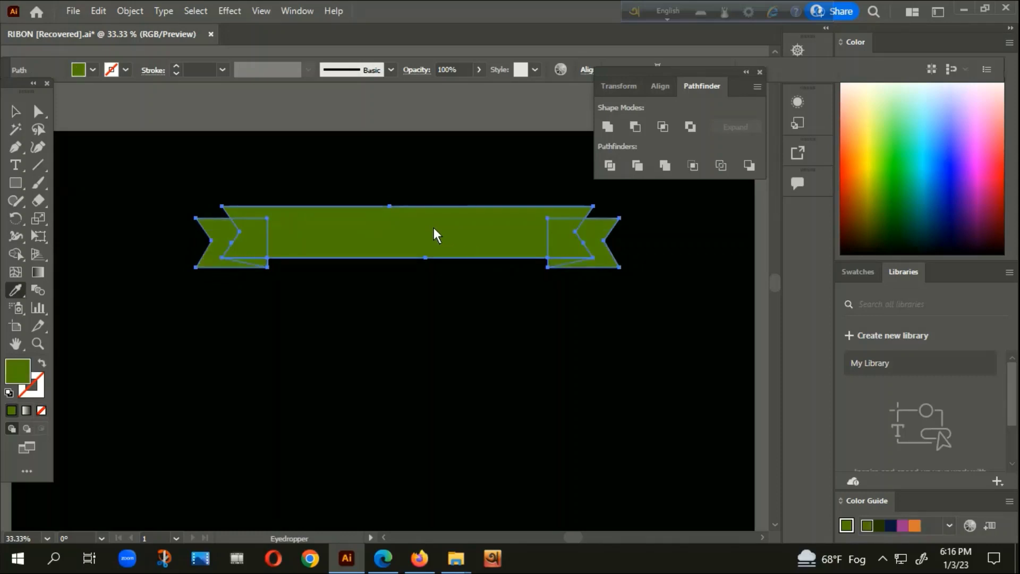
pyautogui.click(38, 396)
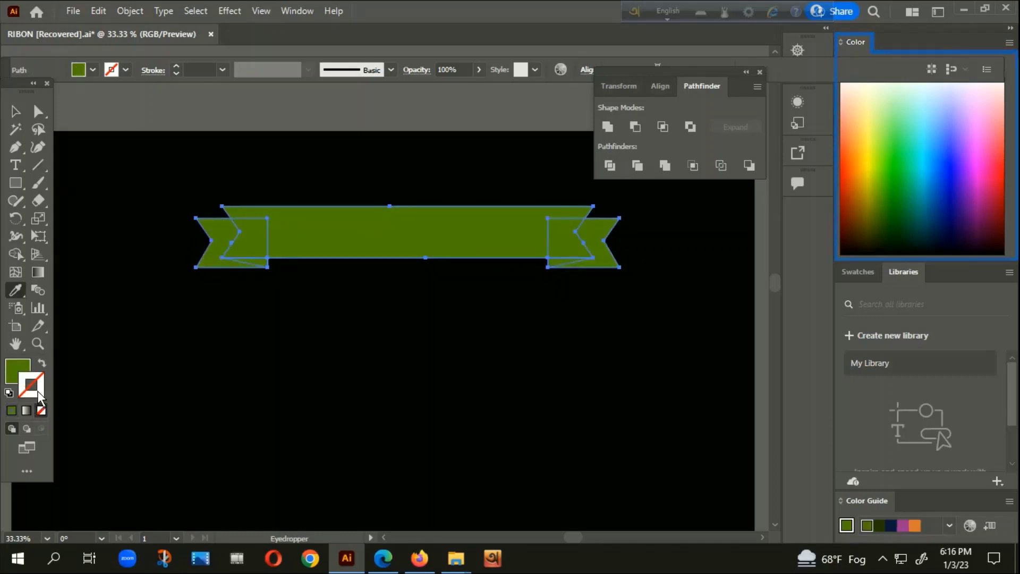
pyautogui.doubleClick(38, 396)
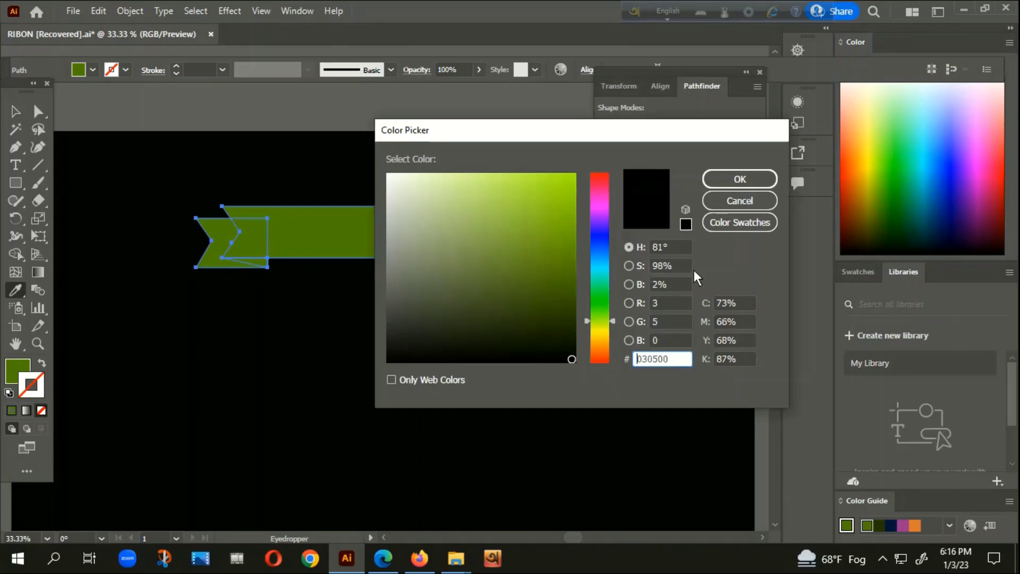
pyautogui.click(730, 176)
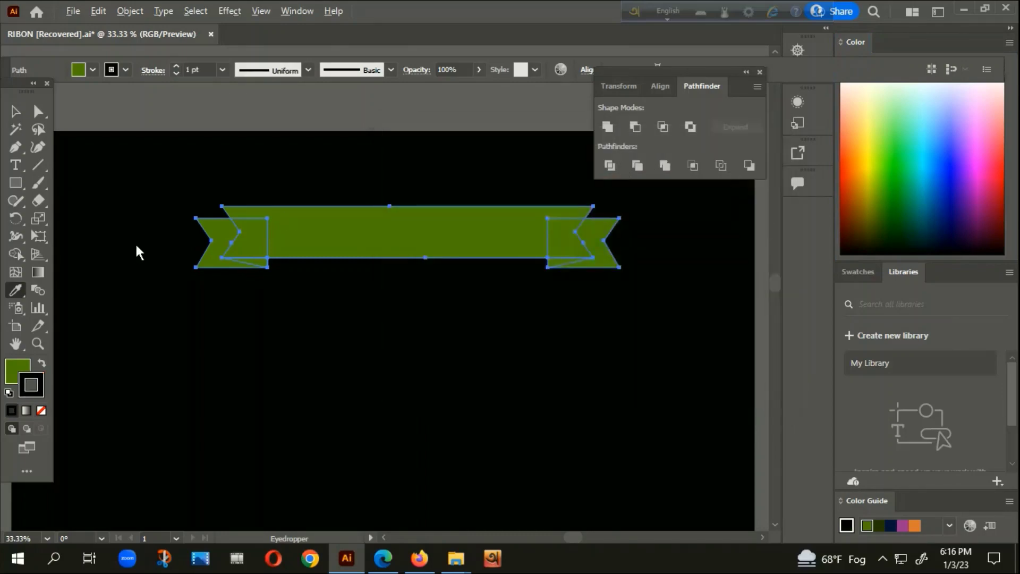
# Raise the ribbon's stroke weight to 5 pt.
pyautogui.scroll(1, 277, 254)
pyautogui.scroll(2, 277, 254)
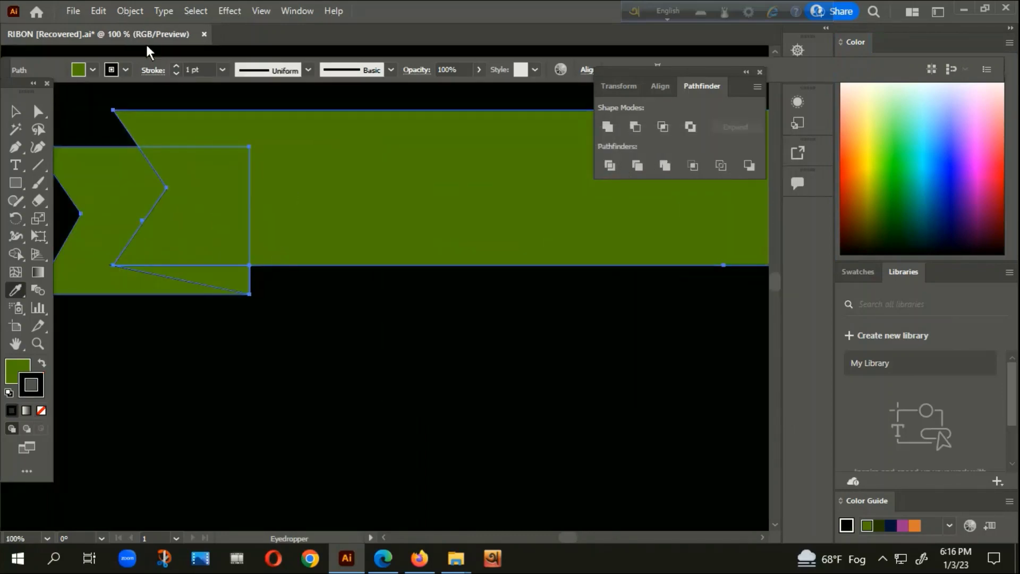
pyautogui.click(177, 65)
pyautogui.click(177, 64)
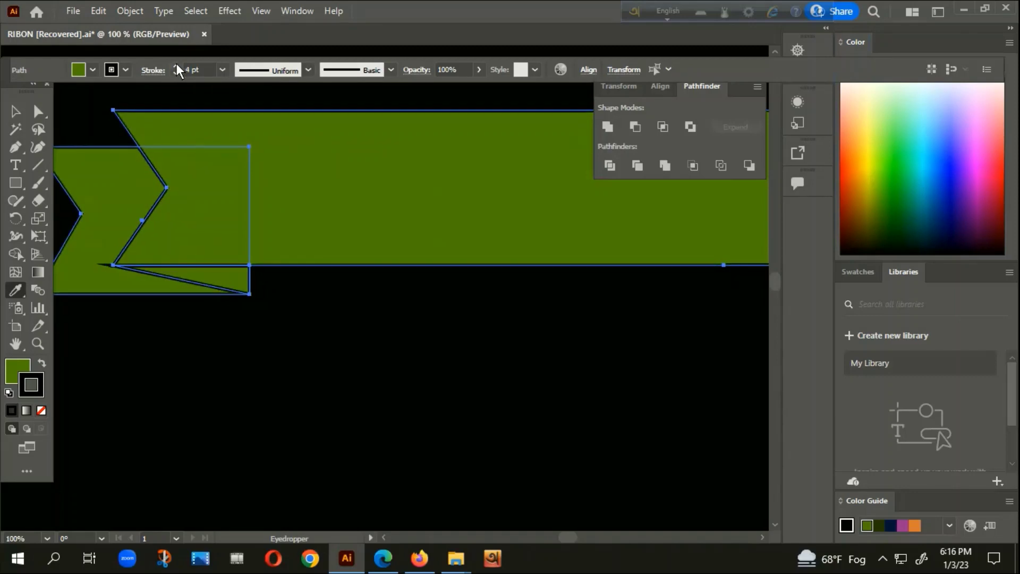
pyautogui.scroll(-2, 183, 135)
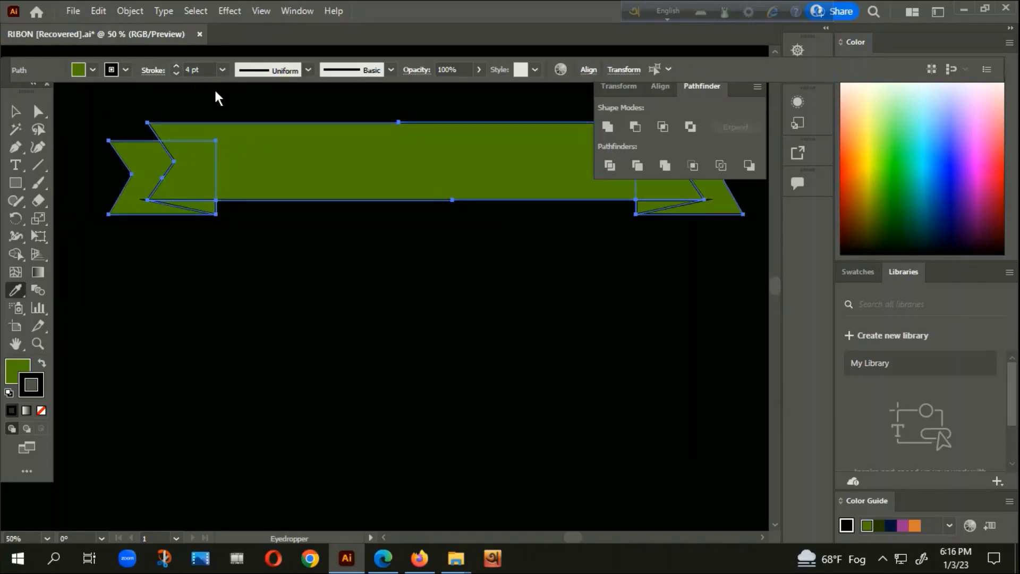
pyautogui.click(177, 65)
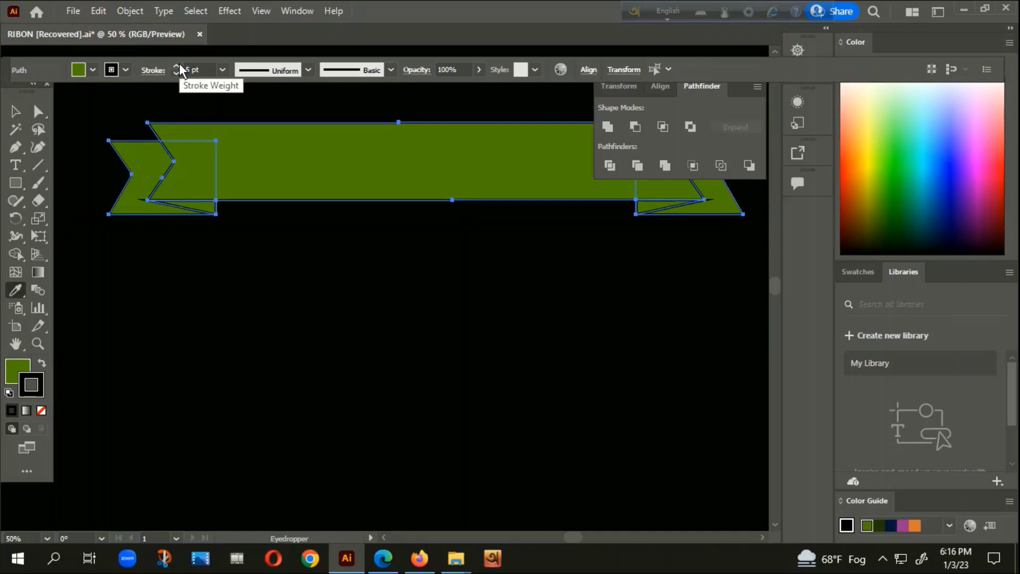
# Pull the left-end fold triangle's top-left corner point right and down to tidy its join.
pyautogui.click(16, 112)
pyautogui.click(287, 329)
pyautogui.scroll(3, 301, 409)
pyautogui.hscroll(-3, 353, 407)
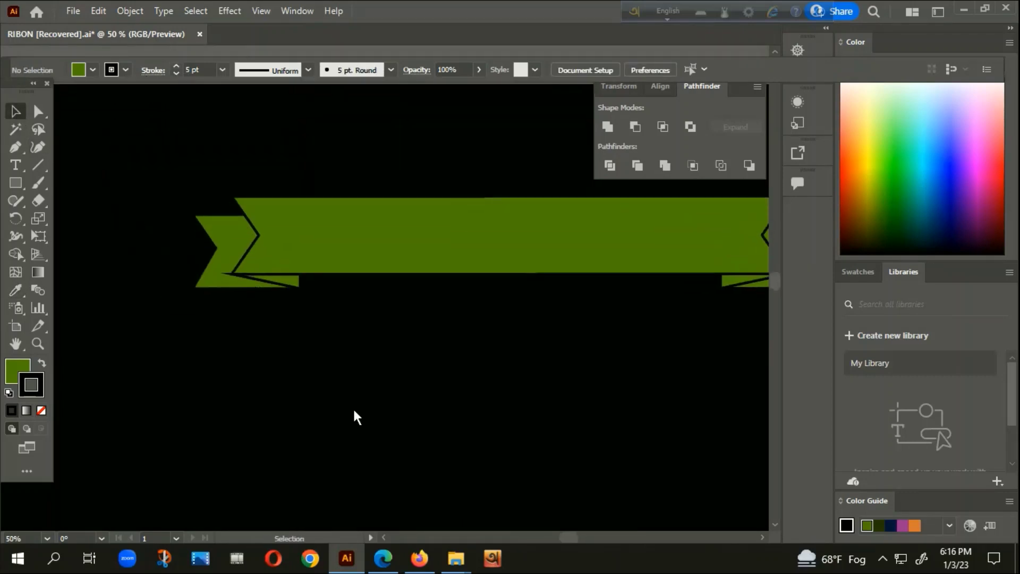
pyautogui.scroll(4, 235, 282)
pyautogui.scroll(1, 334, 276)
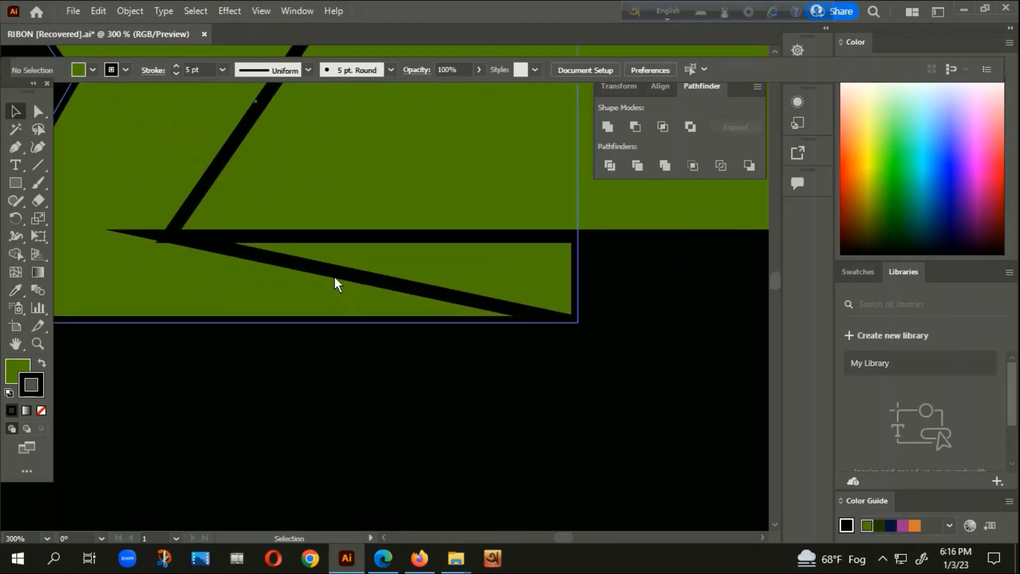
pyautogui.click(336, 270)
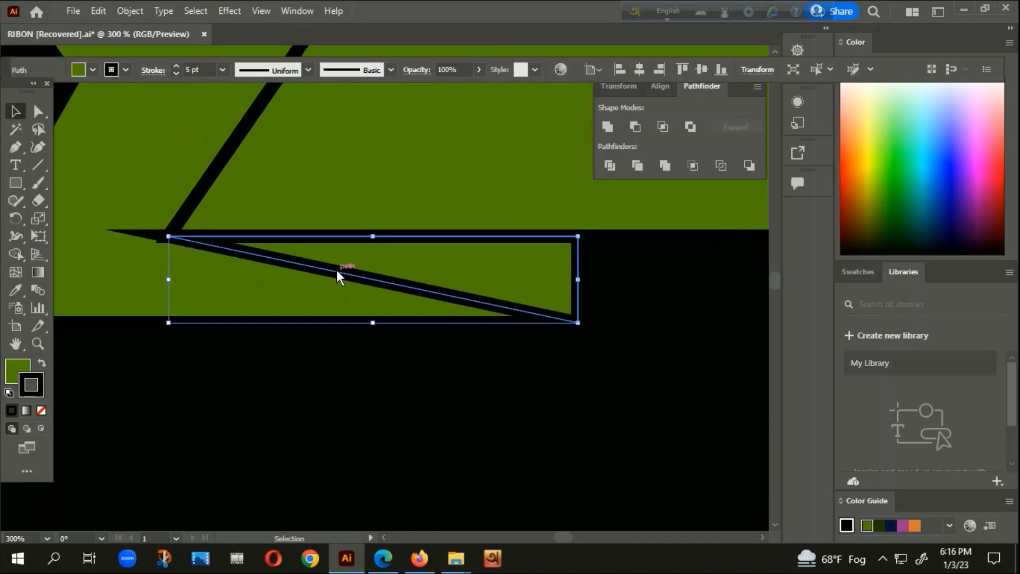
pyautogui.click(39, 111)
pyautogui.click(168, 237)
pyautogui.moveTo(167, 237); pyautogui.dragTo(210, 250)
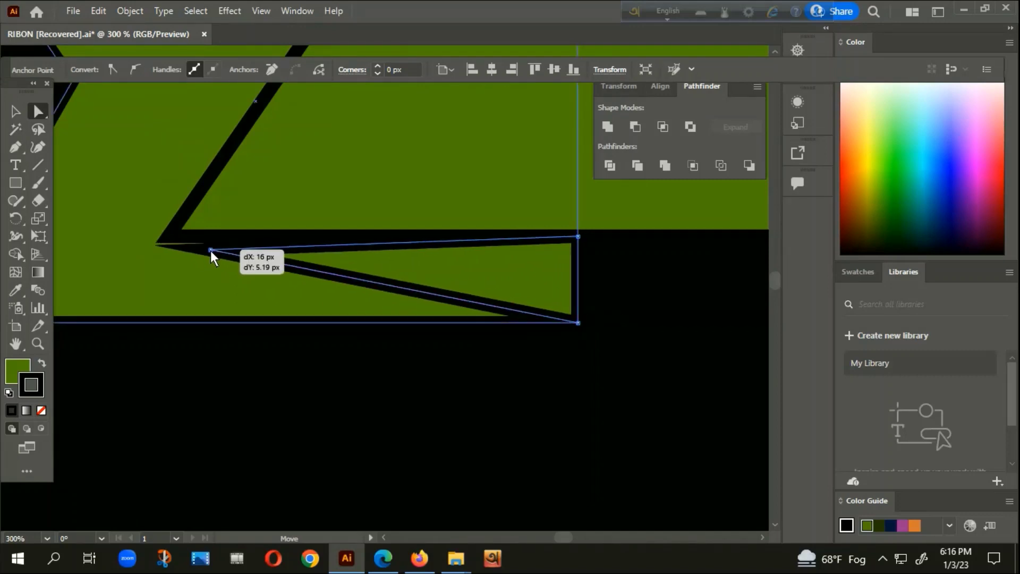
pyautogui.moveTo(210, 251); pyautogui.dragTo(211, 246)
# Drag the right end's notch corner point left and down so it sits under the band.
pyautogui.hotkey('ctrl', '1')
pyautogui.moveTo(231, 283)
pyautogui.mouseDown()
pyautogui.moveTo(118, 280)
pyautogui.moveTo(45, 419)
pyautogui.mouseUp()
pyautogui.scroll(3, 325, 398)
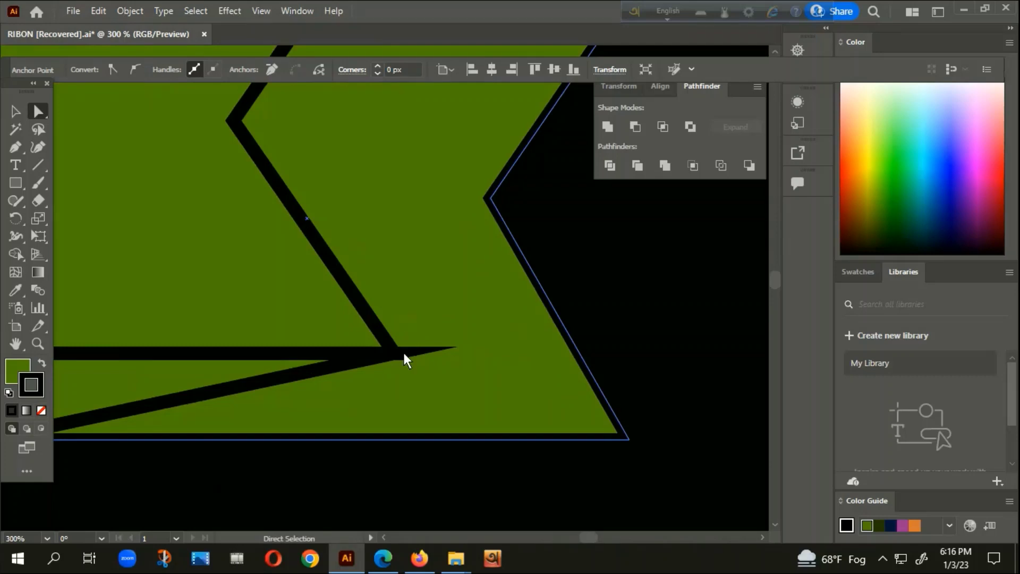
pyautogui.click(350, 363)
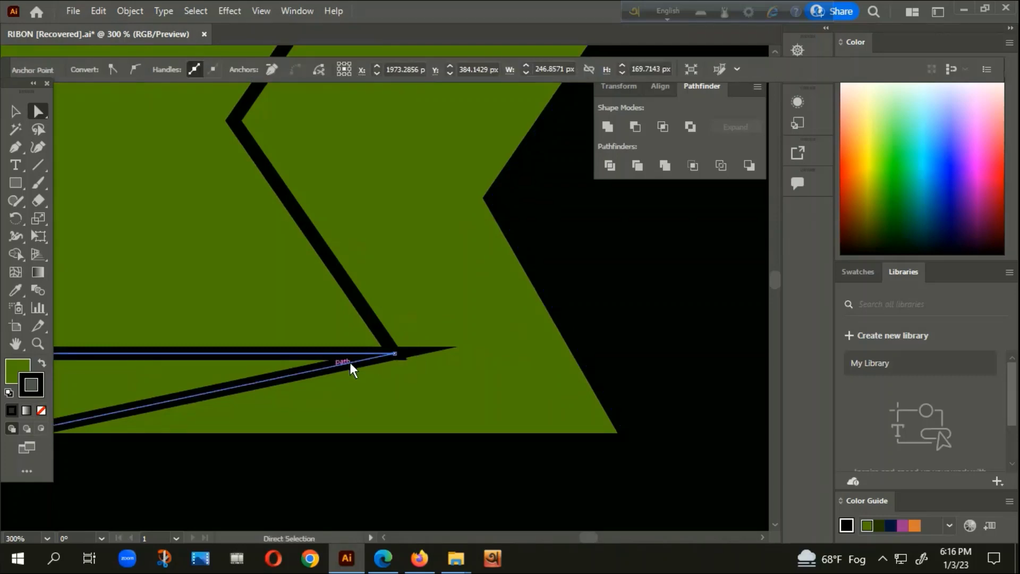
pyautogui.click(396, 356)
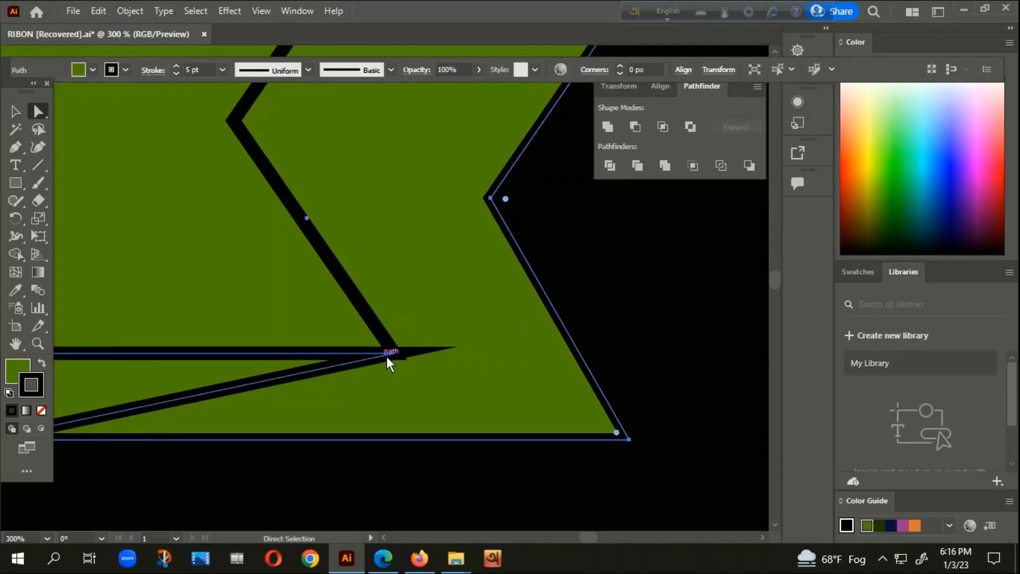
pyautogui.click(270, 381)
pyautogui.click(393, 353)
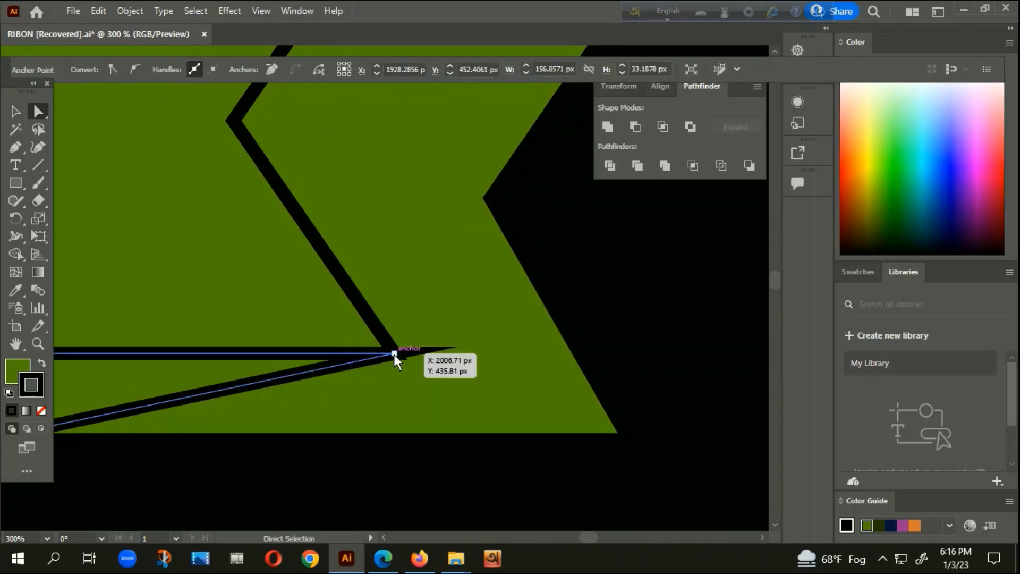
pyautogui.moveTo(393, 354); pyautogui.dragTo(352, 366)
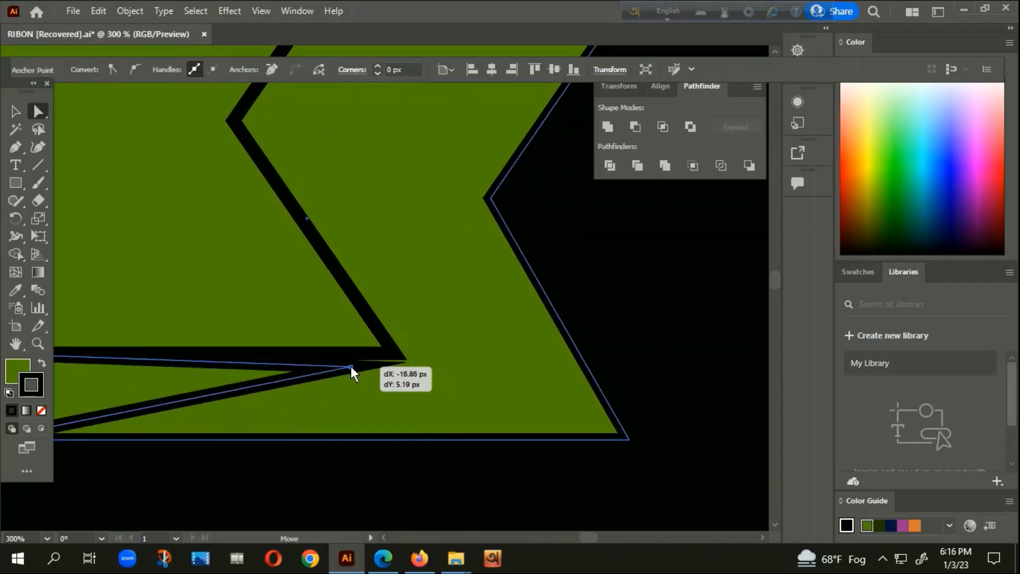
pyautogui.click(607, 294)
pyautogui.scroll(-4, 611, 295)
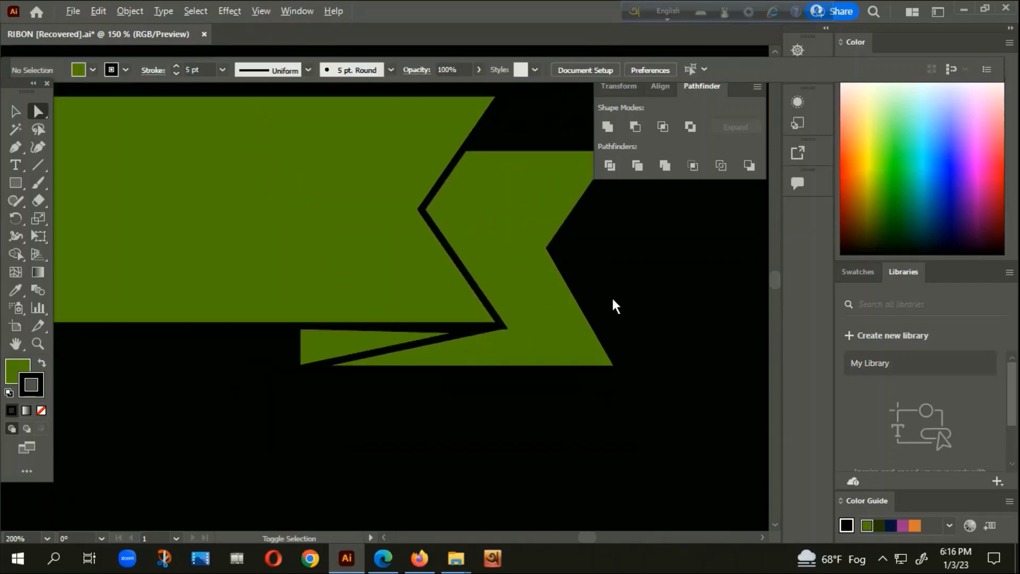
pyautogui.scroll(-2, 612, 303)
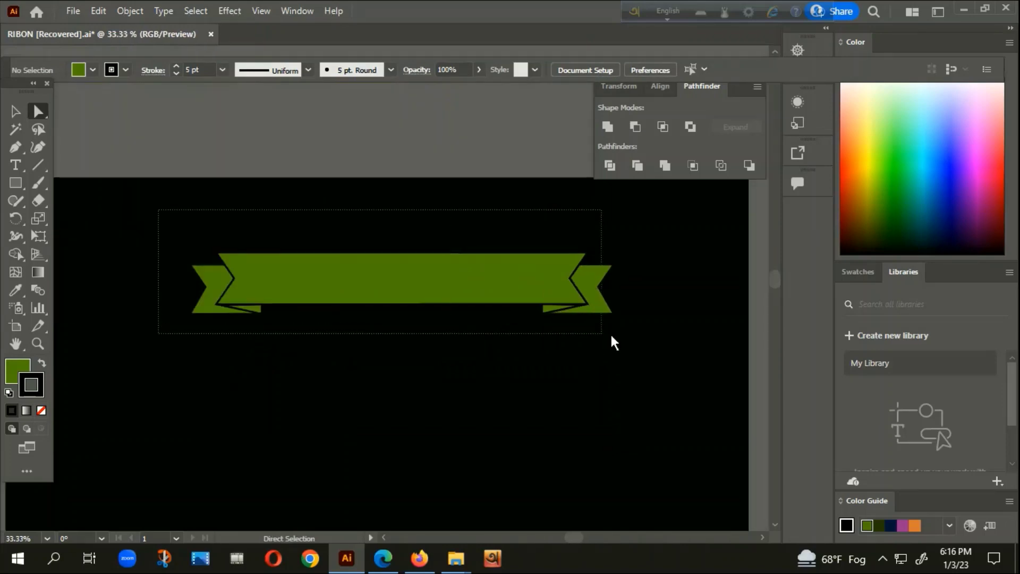
# Expand the whole ribbon's fill and stroke with Object > Expand, then deselect it.
pyautogui.moveTo(285, 313); pyautogui.dragTo(610, 334)
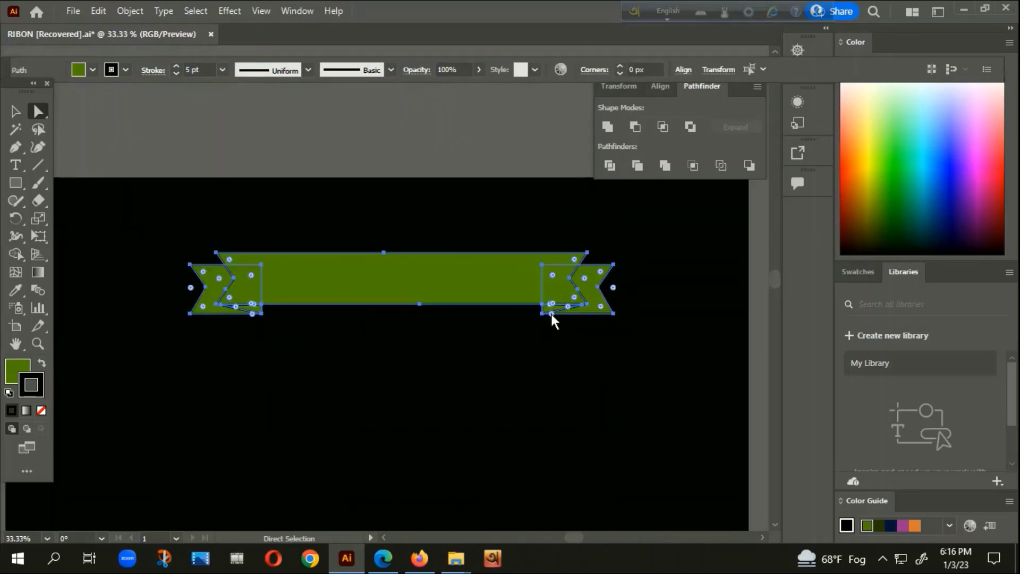
pyautogui.click(123, 12)
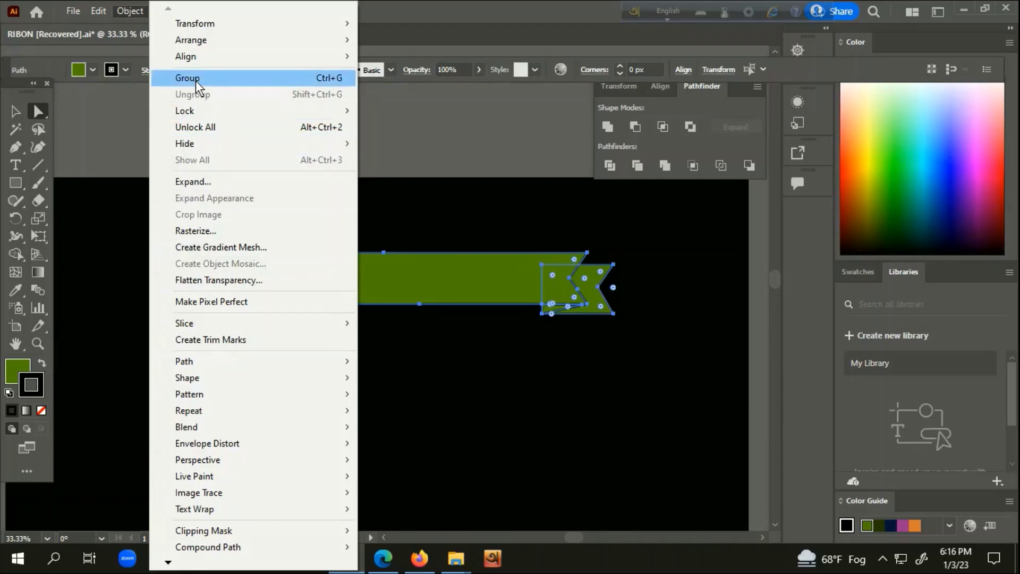
pyautogui.click(191, 181)
pyautogui.click(398, 361)
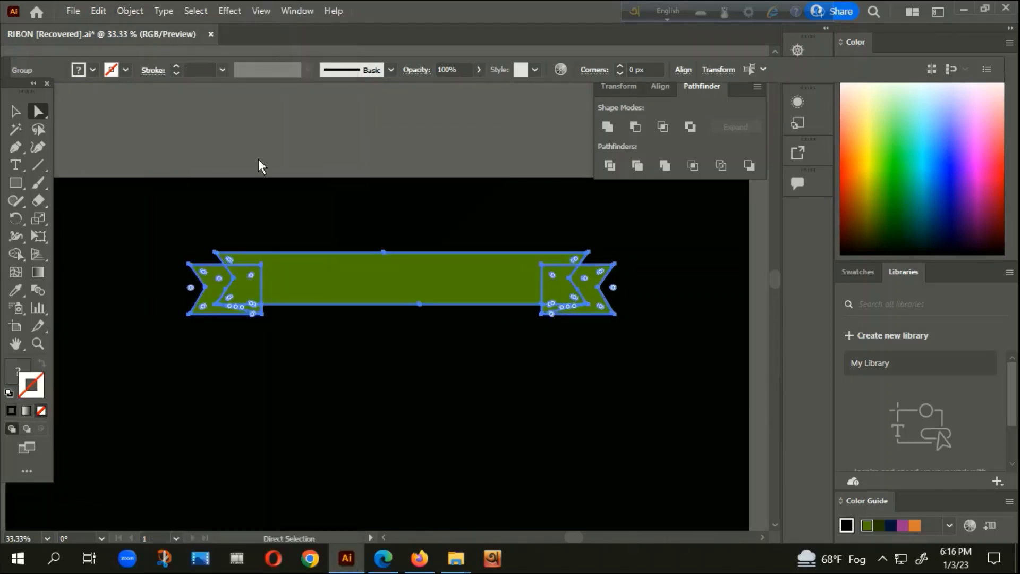
pyautogui.rightClick(278, 270)
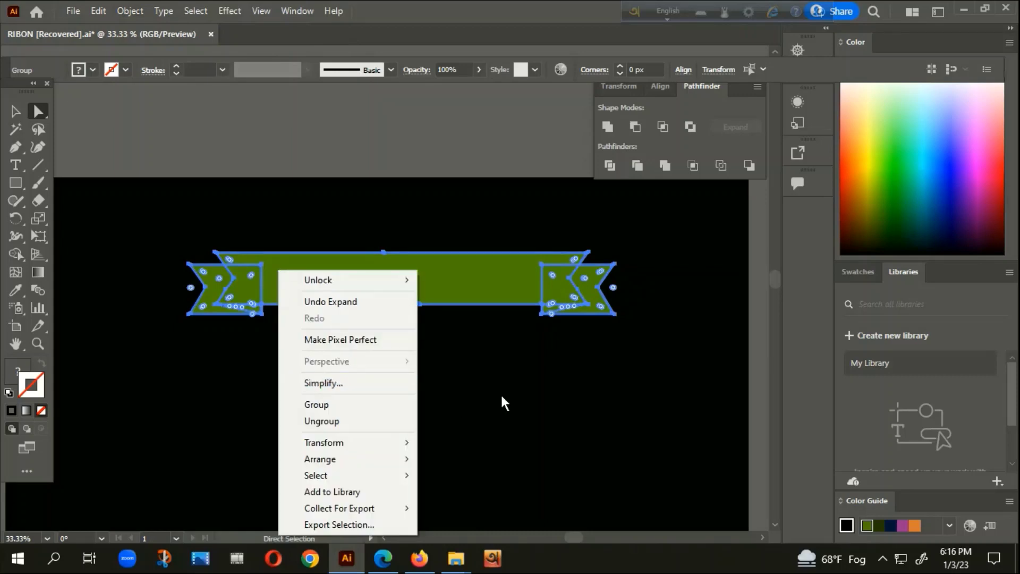
pyautogui.click(265, 175)
# Pan across the reference ribbons and swatches and back to the working ribbon.
pyautogui.scroll(-1, 276, 297)
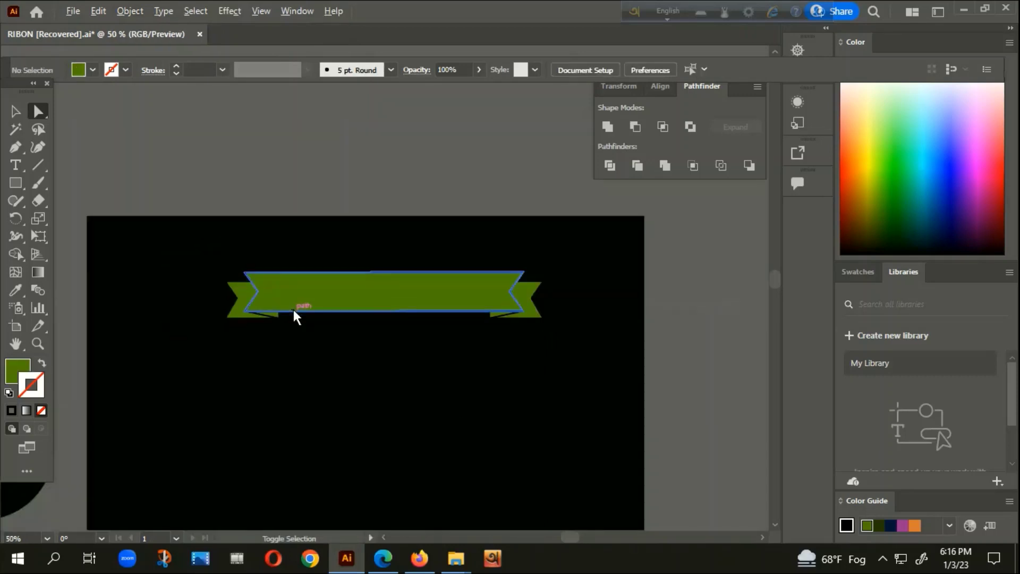
pyautogui.scroll(-1, 292, 311)
pyautogui.moveTo(242, 379); pyautogui.dragTo(394, 314)
pyautogui.moveTo(130, 262); pyautogui.dragTo(239, 259)
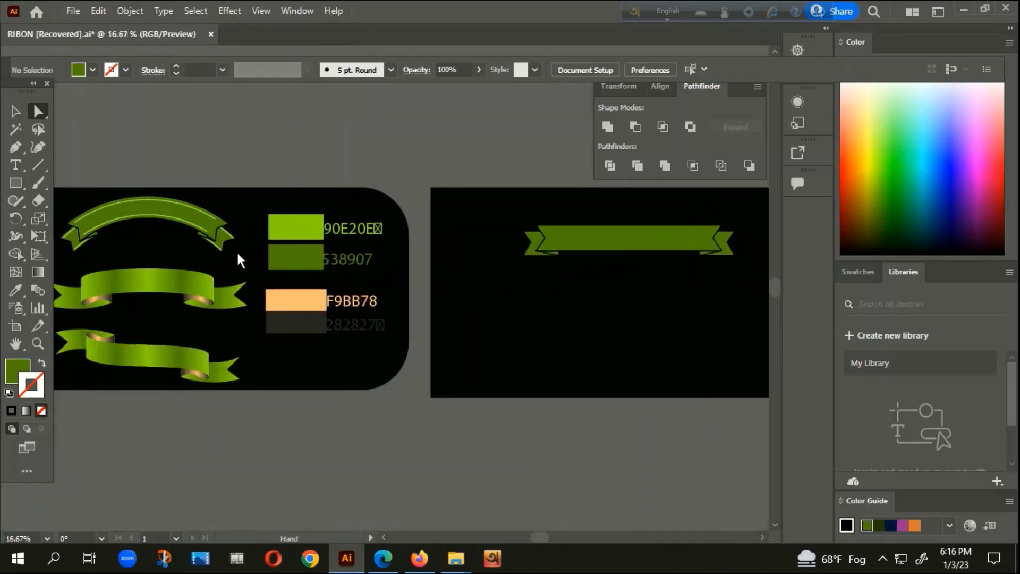
pyautogui.moveTo(690, 260); pyautogui.dragTo(504, 260)
pyautogui.scroll(2, 495, 243)
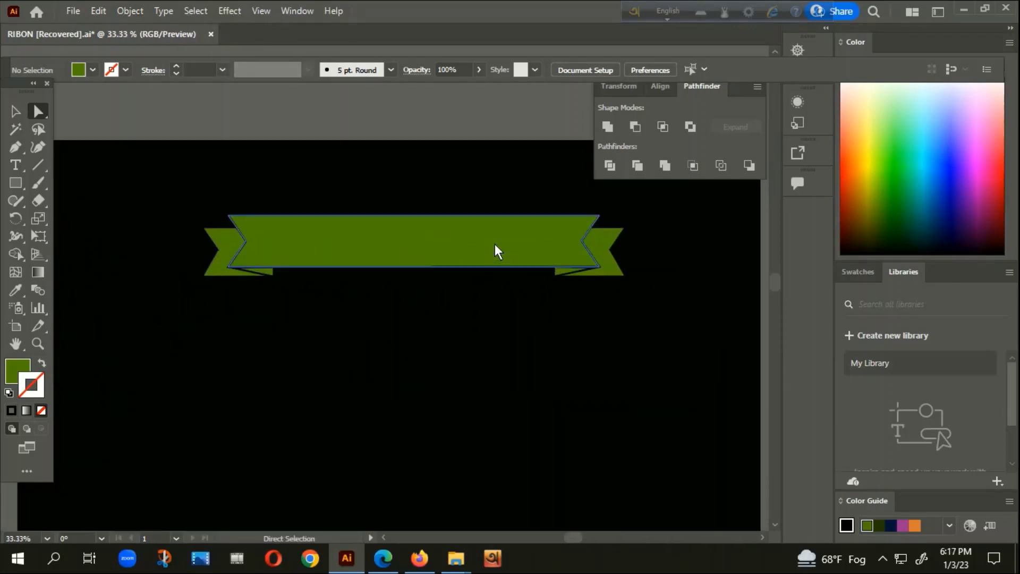
# Draw a black 6 pt line across the ribbon's top, taper it with Width Profile 1, and expand it.
pyautogui.click(39, 165)
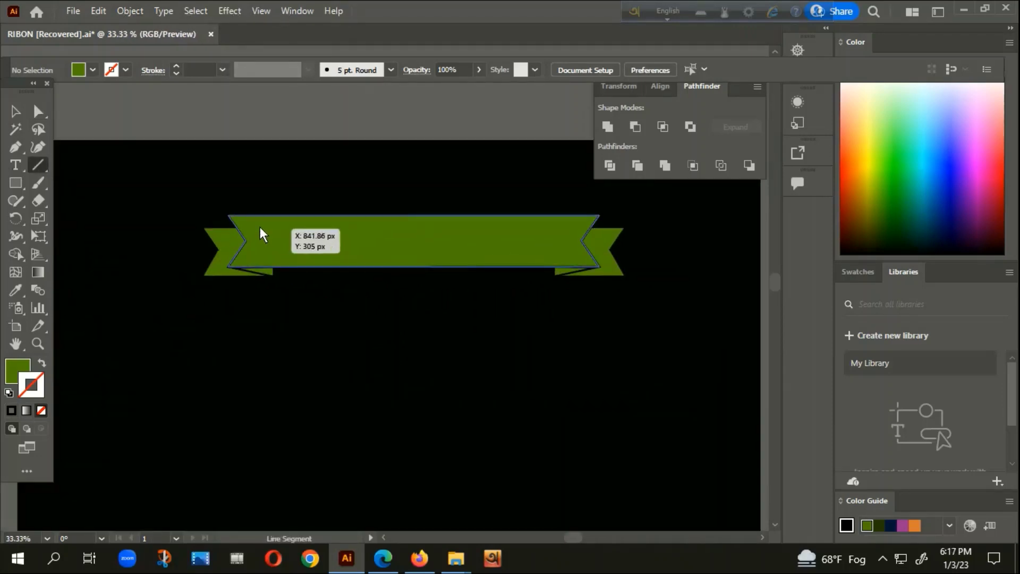
pyautogui.moveTo(253, 225); pyautogui.dragTo(574, 227)
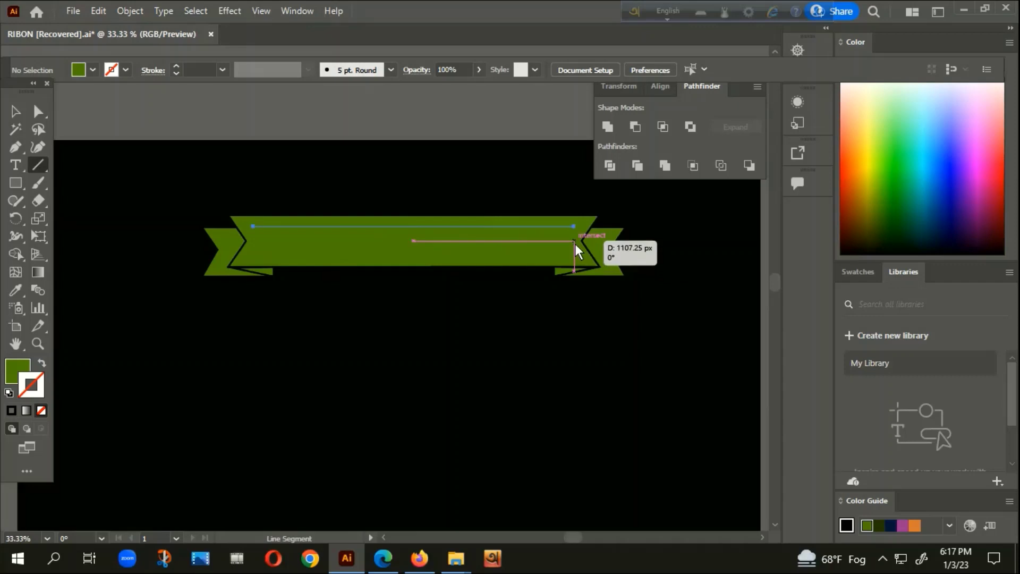
pyautogui.click(174, 66)
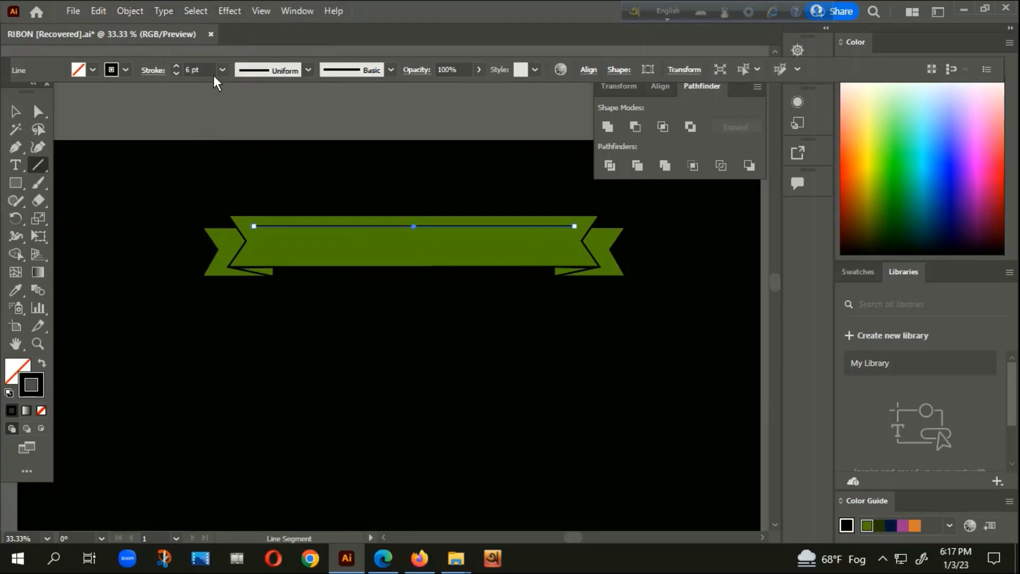
pyautogui.click(306, 69)
pyautogui.click(267, 119)
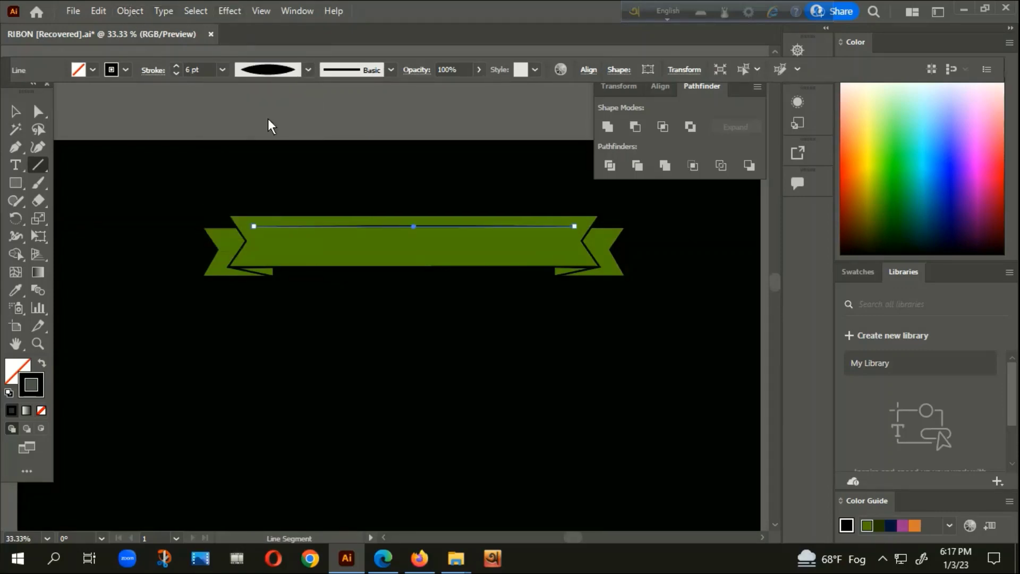
pyautogui.click(130, 12)
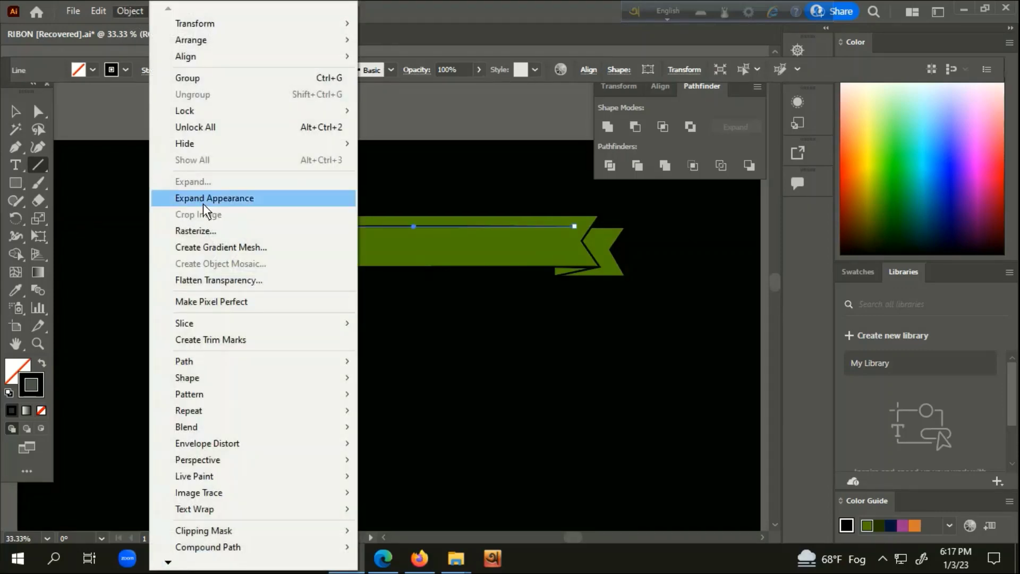
pyautogui.click(204, 200)
# Copy the tapered line down to the ribbon's bottom edge and nudge the top line slightly up.
pyautogui.press('v')
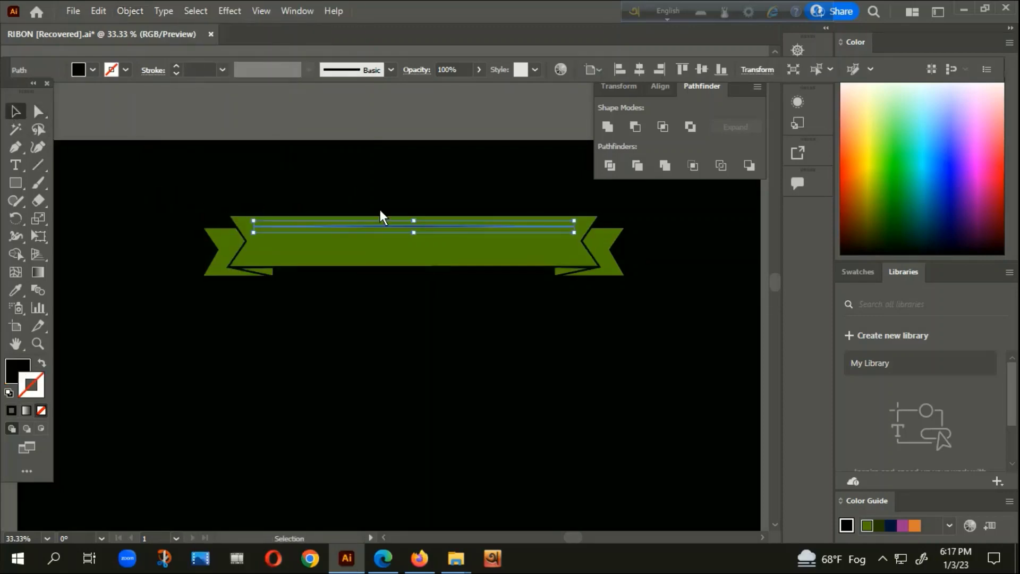
pyautogui.scroll(1, 381, 209)
pyautogui.click(437, 196)
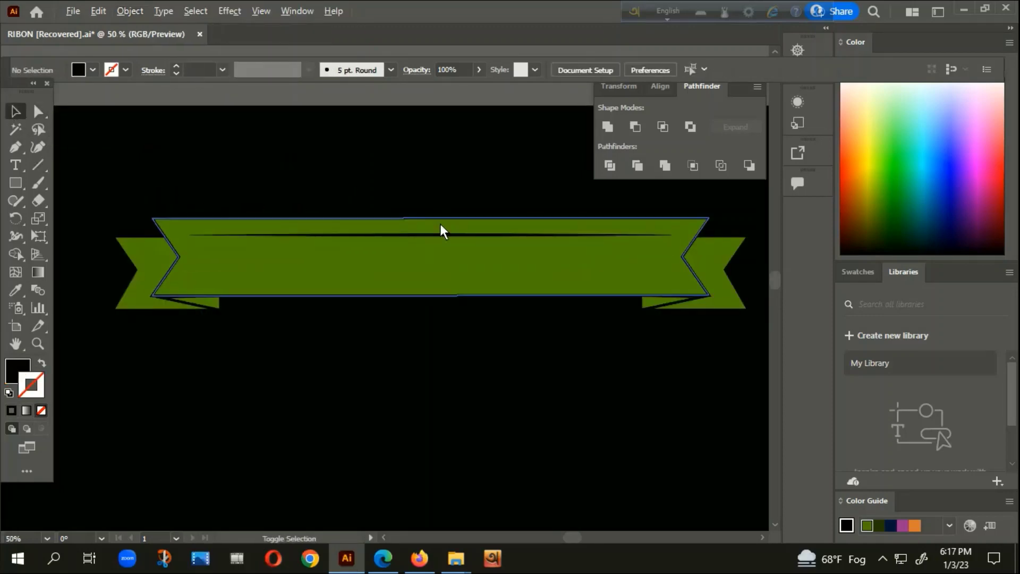
pyautogui.scroll(1, 409, 266)
pyautogui.moveTo(407, 263); pyautogui.dragTo(409, 330)
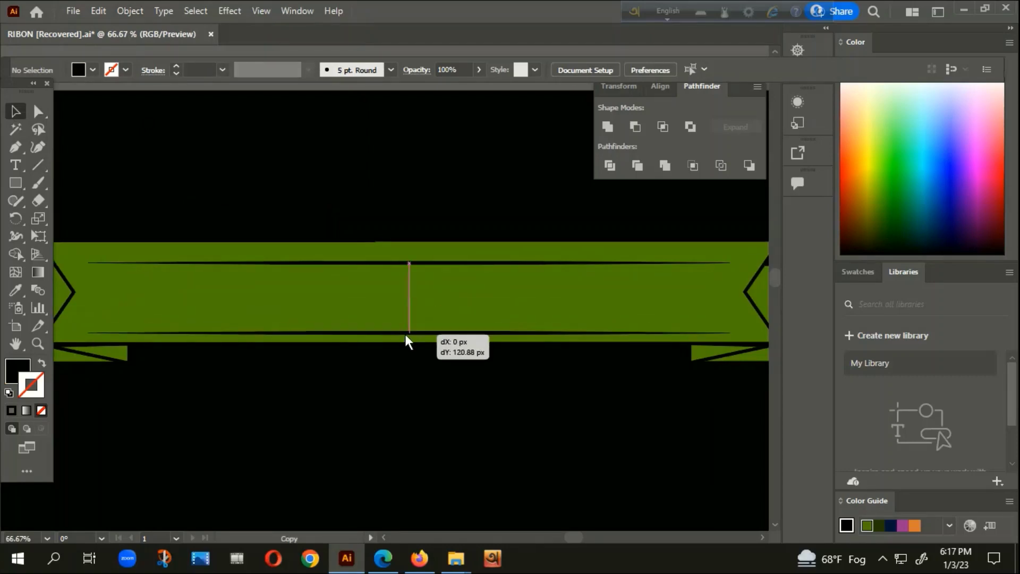
pyautogui.moveTo(409, 329); pyautogui.dragTo(405, 333)
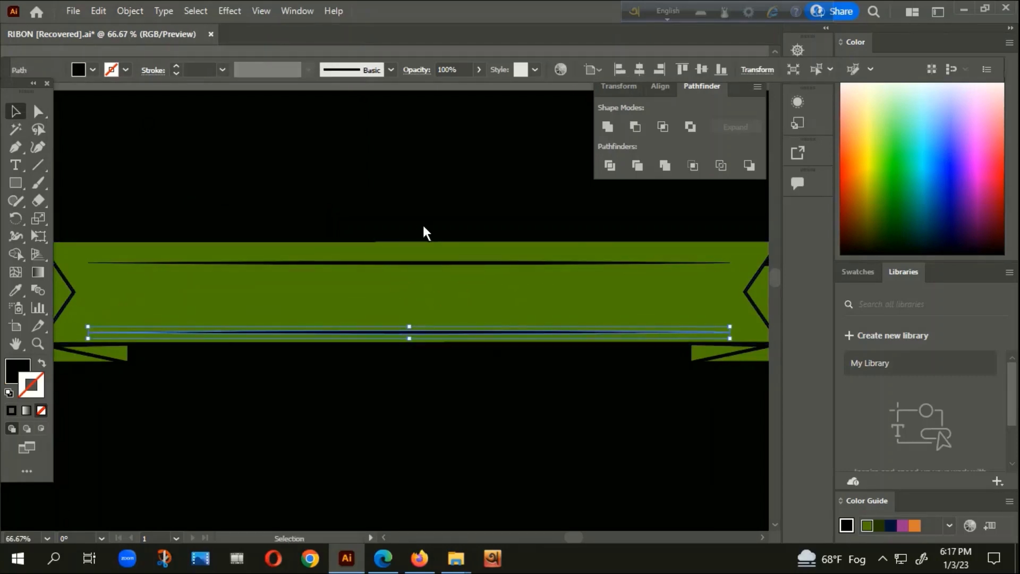
pyautogui.click(444, 197)
pyautogui.scroll(-3, 444, 196)
pyautogui.scroll(2, 413, 260)
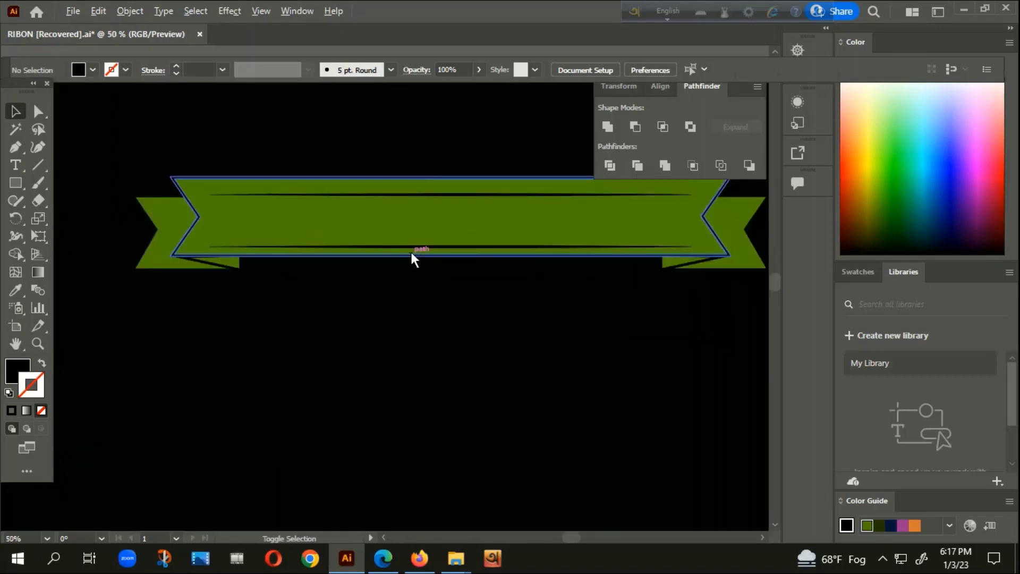
pyautogui.scroll(2, 414, 252)
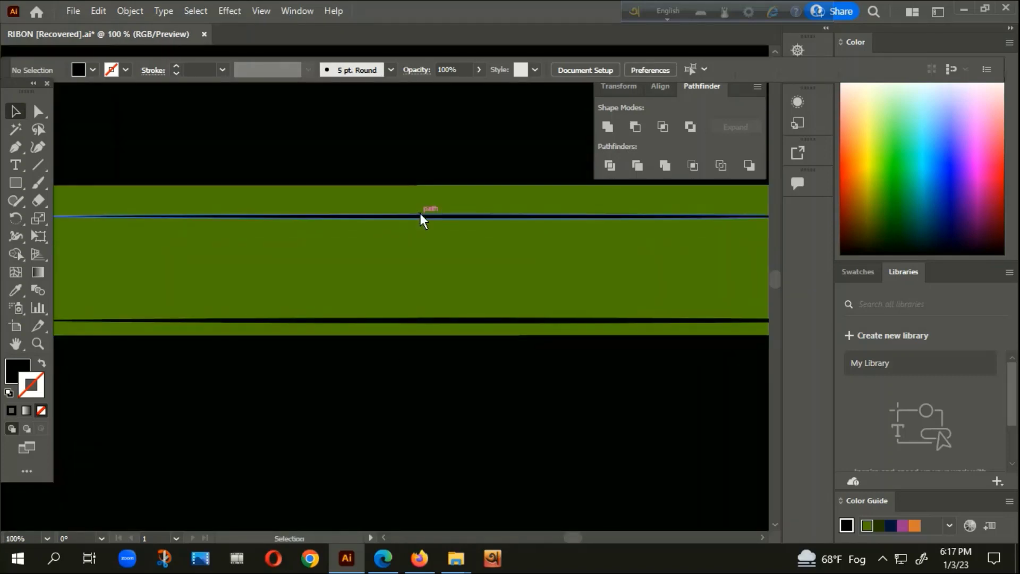
pyautogui.moveTo(419, 213); pyautogui.dragTo(422, 202)
pyautogui.scroll(-1, 422, 202)
pyautogui.scroll(-3, 422, 202)
pyautogui.click(401, 169)
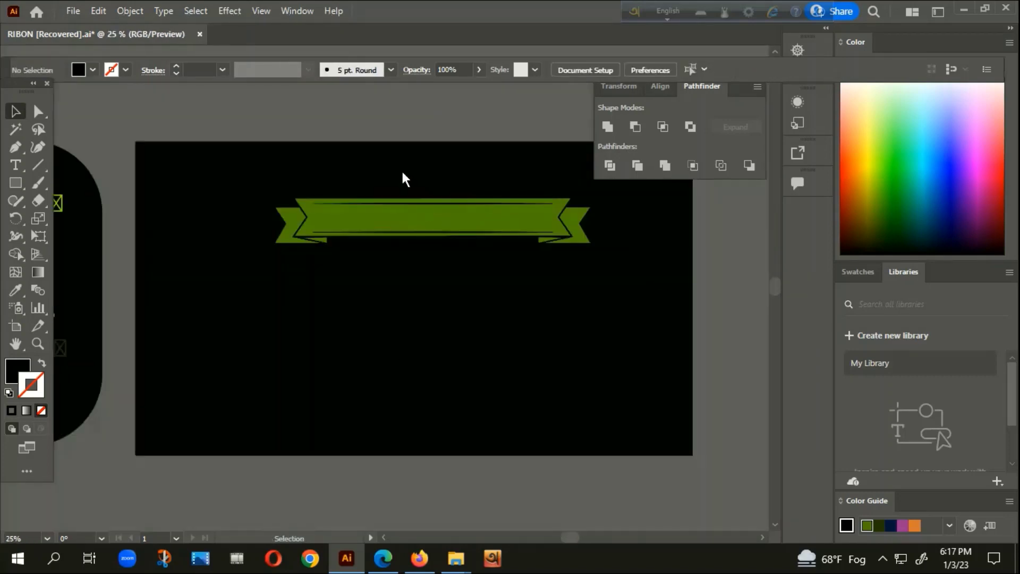
# Draw a black 4 pt line across the left end piece, taper it into a lens, and expand it.
pyautogui.scroll(2, 281, 224)
pyautogui.scroll(3, 295, 222)
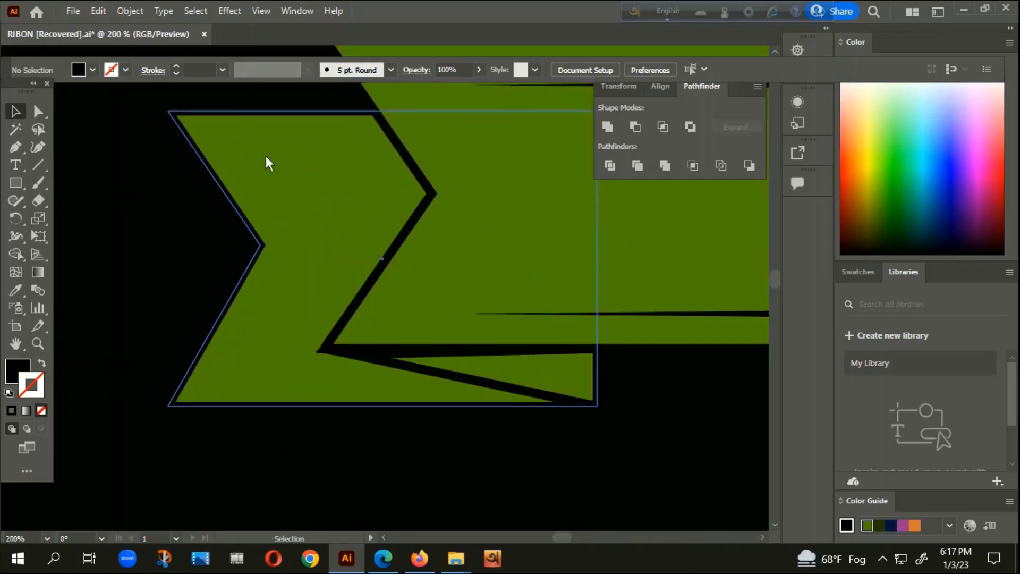
pyautogui.click(36, 164)
pyautogui.moveTo(210, 132); pyautogui.dragTo(416, 131)
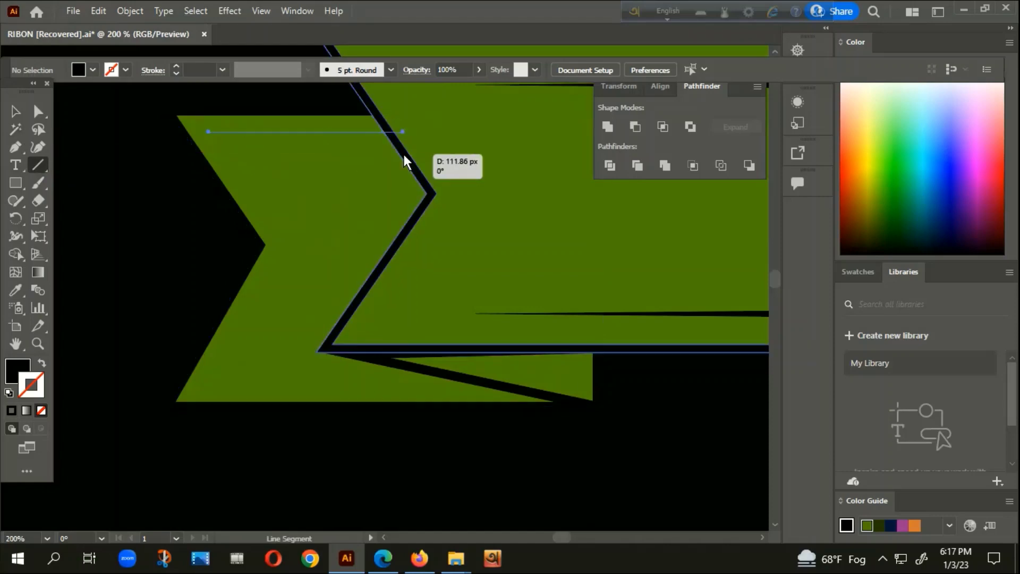
pyautogui.click(175, 69)
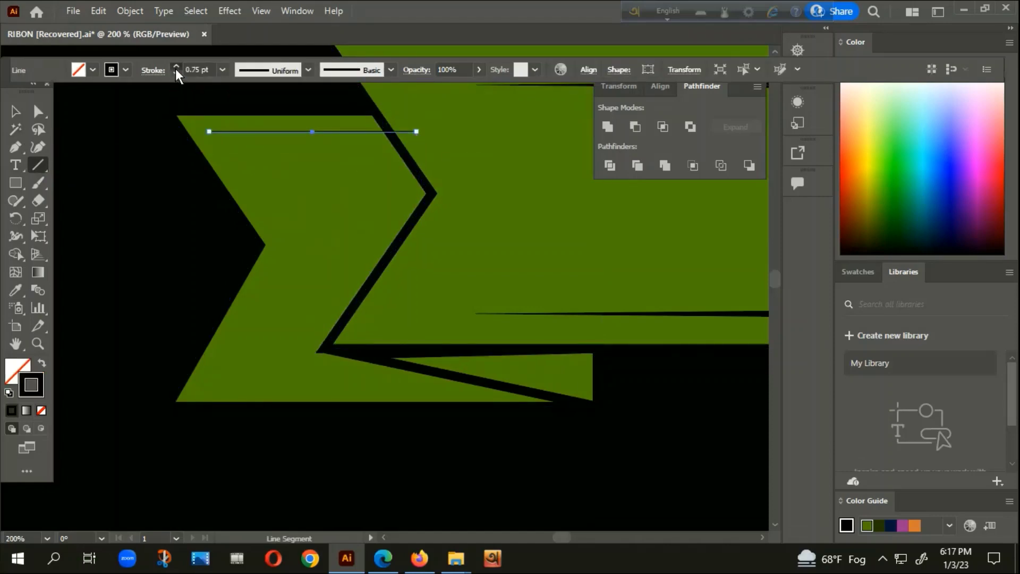
pyautogui.click(308, 69)
pyautogui.click(267, 130)
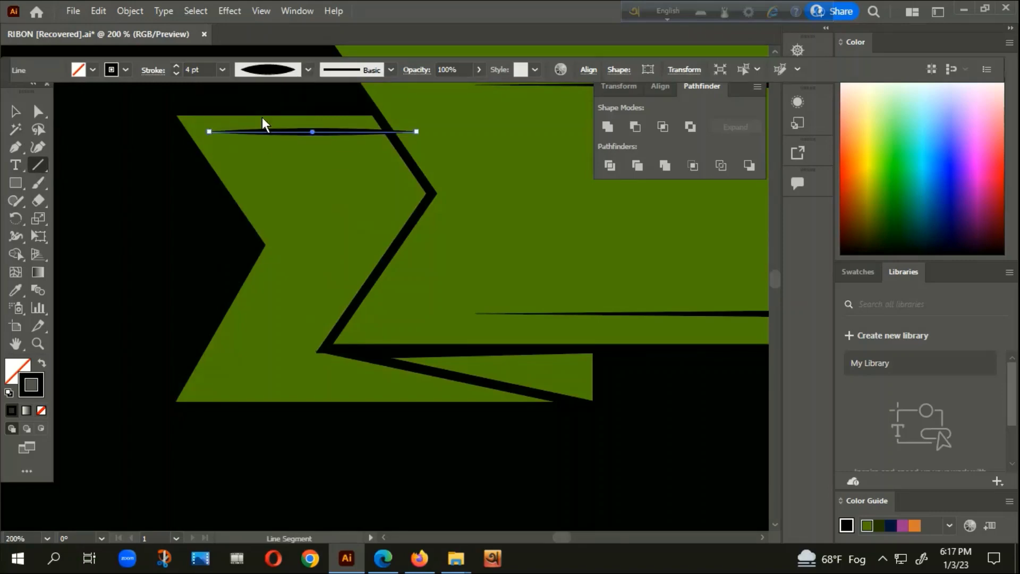
pyautogui.click(130, 10)
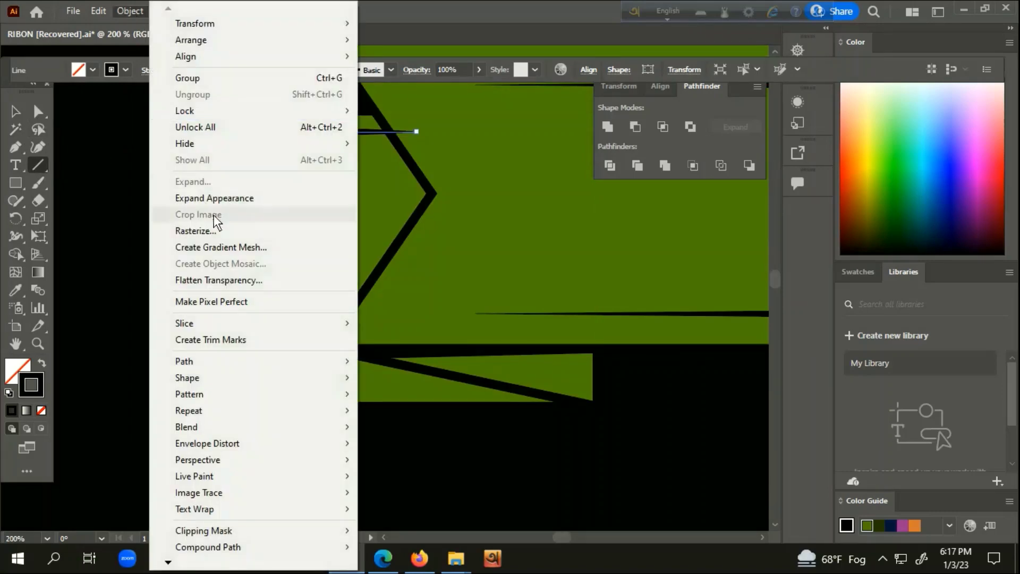
pyautogui.click(212, 192)
# Duplicate the lens shape downward and widen the lower copy to the right.
pyautogui.click(15, 111)
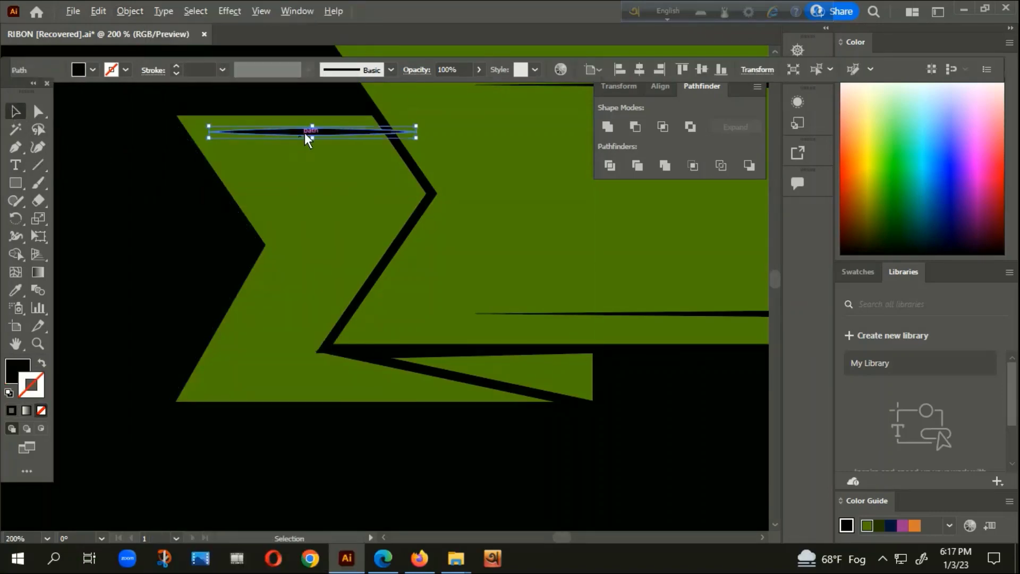
pyautogui.moveTo(312, 132); pyautogui.dragTo(333, 390)
pyautogui.click(340, 442)
pyautogui.scroll(-4, 340, 442)
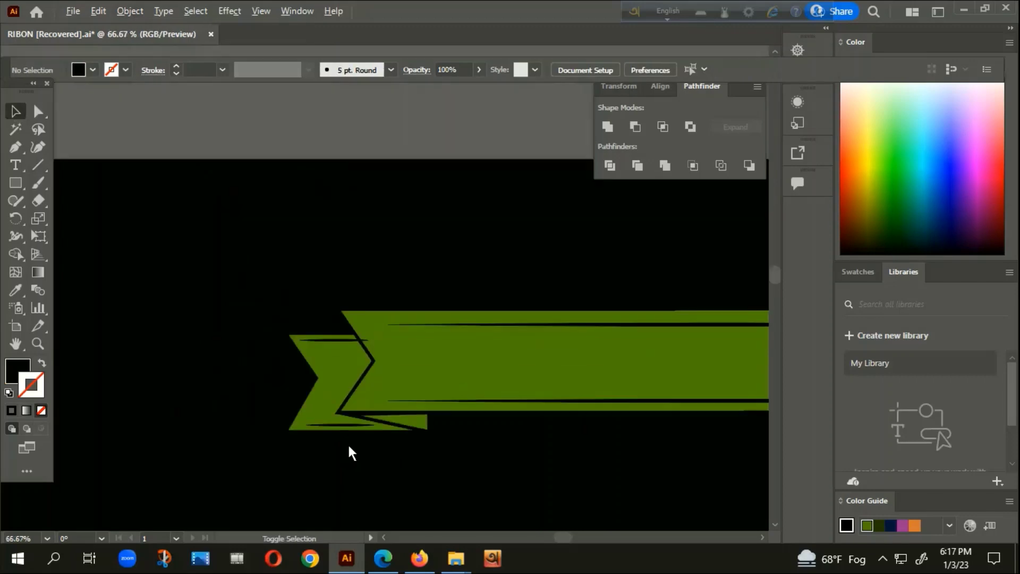
pyautogui.scroll(3, 353, 446)
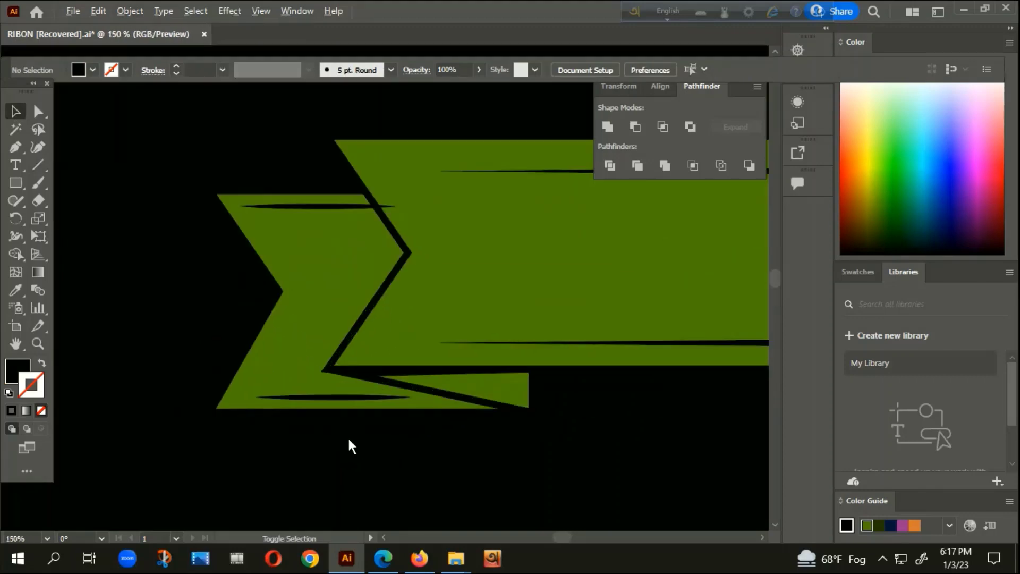
pyautogui.click(351, 398)
pyautogui.scroll(1, 374, 406)
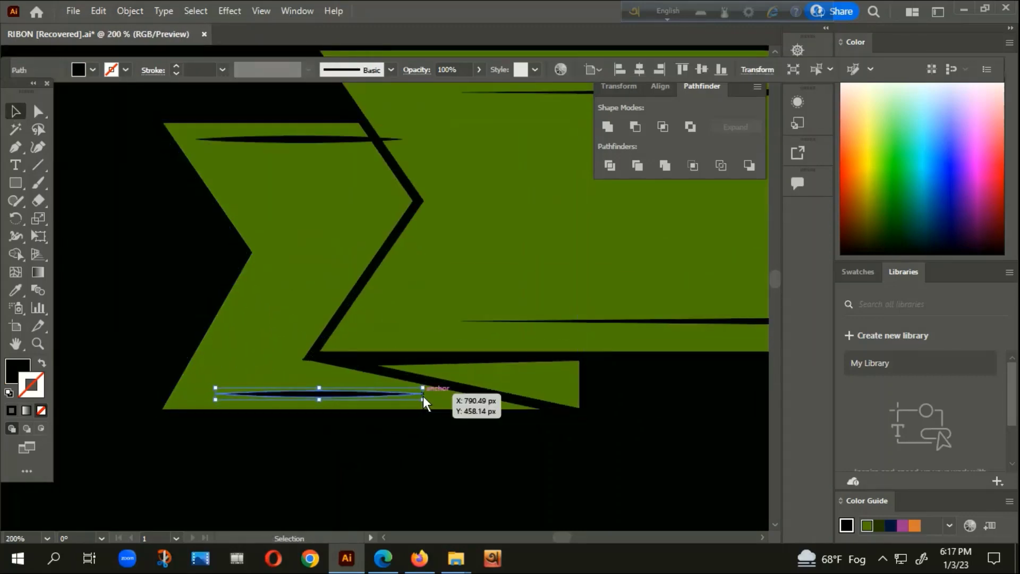
pyautogui.moveTo(423, 397); pyautogui.dragTo(493, 403)
pyautogui.click(493, 412)
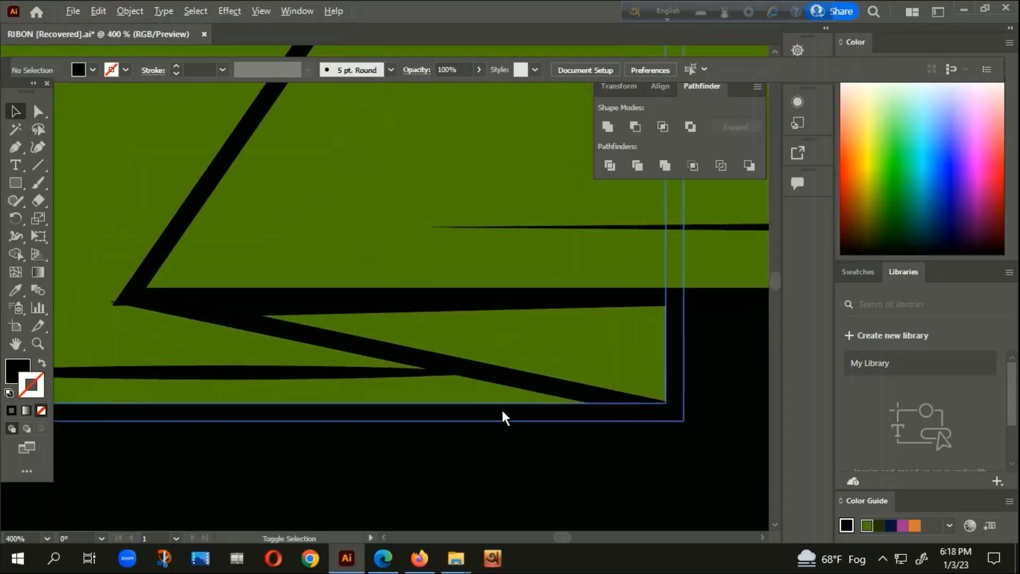
# Shorten the upper thin lens stroke from its right end.
pyautogui.scroll(-2, 501, 407)
pyautogui.scroll(2, 427, 269)
pyautogui.scroll(1, 422, 279)
pyautogui.click(420, 283)
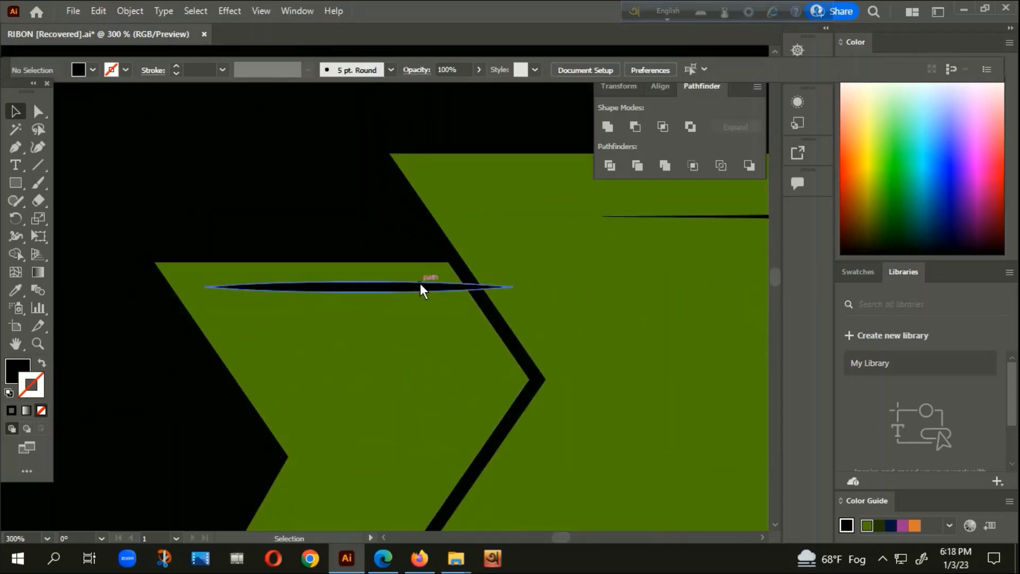
pyautogui.moveTo(512, 287); pyautogui.dragTo(486, 288)
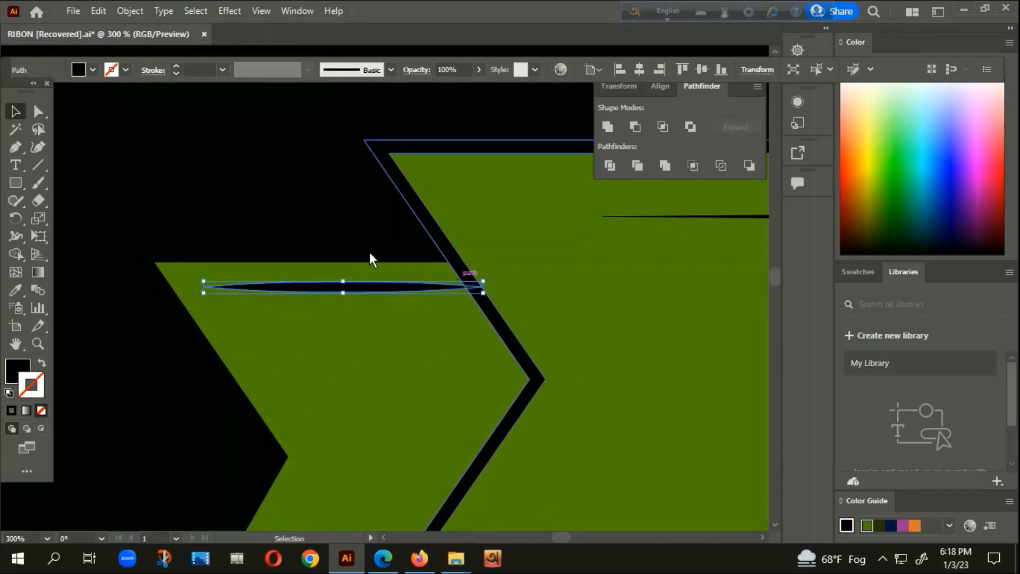
pyautogui.click(300, 188)
# Group the lower-edge and top-edge thin strokes of the left end together.
pyautogui.scroll(-4, 301, 188)
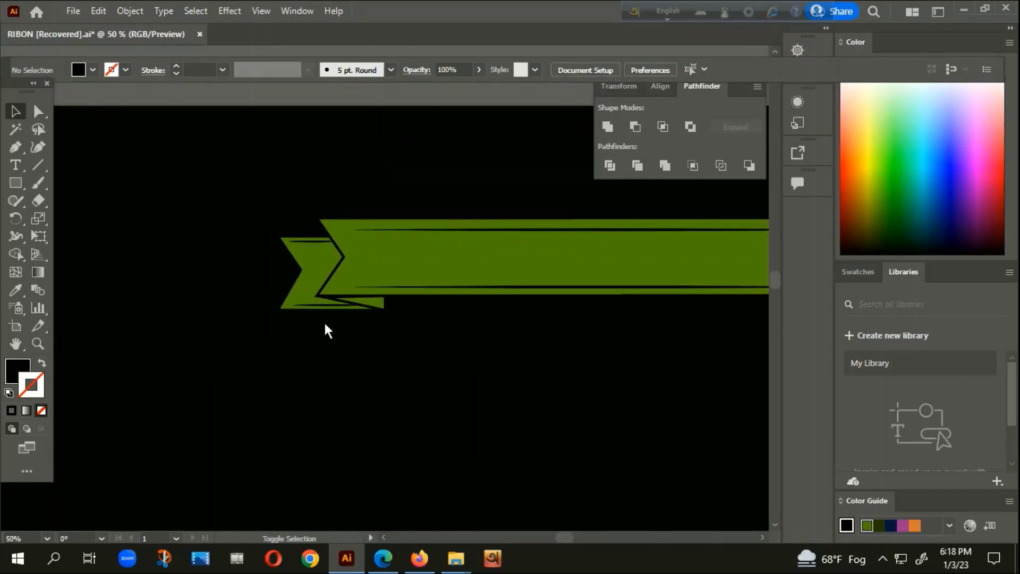
pyautogui.scroll(2, 325, 330)
pyautogui.click(317, 287)
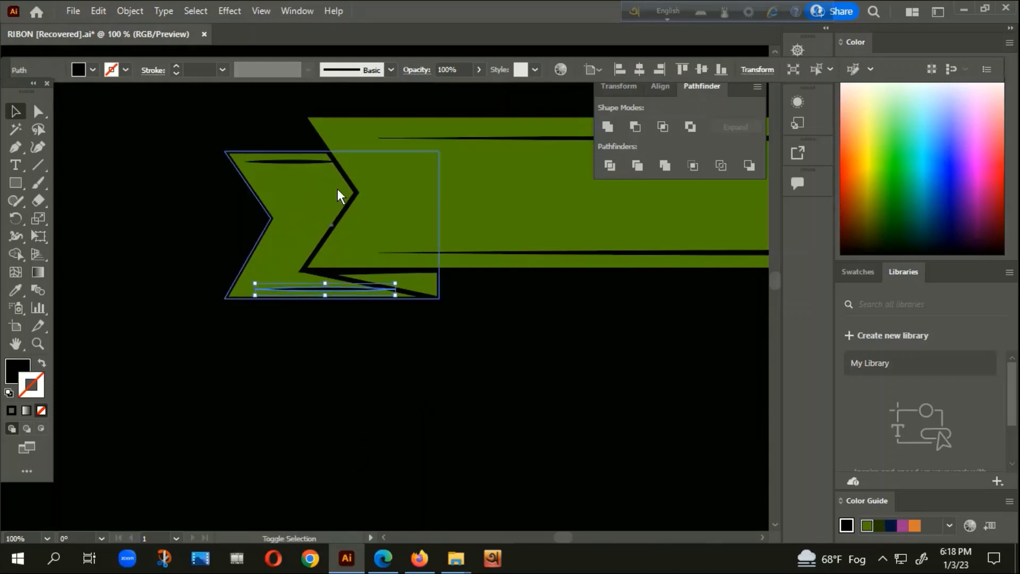
pyautogui.keyDown('shift'); pyautogui.click(308, 162); pyautogui.keyUp('shift')
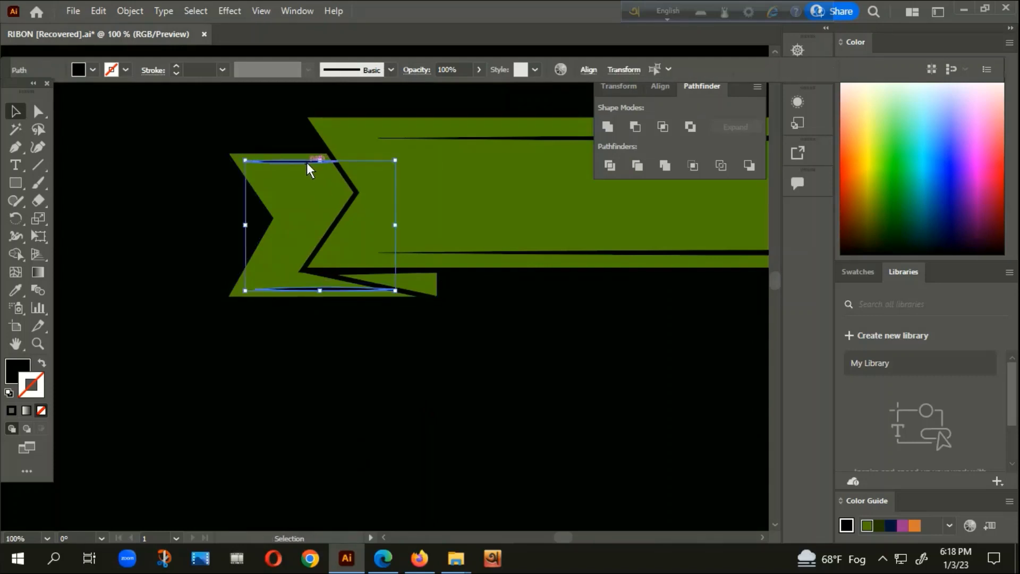
pyautogui.rightClick(307, 163)
pyautogui.click(348, 276)
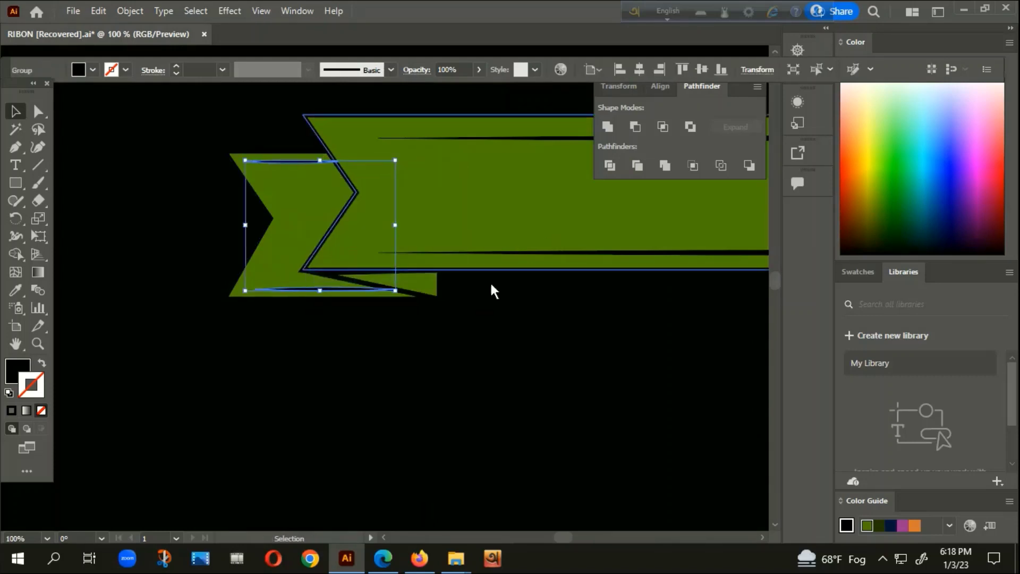
# Select the ribbon body group, then reselect the left ribbon end piece.
pyautogui.press('a')
pyautogui.click(391, 381)
pyautogui.press('v')
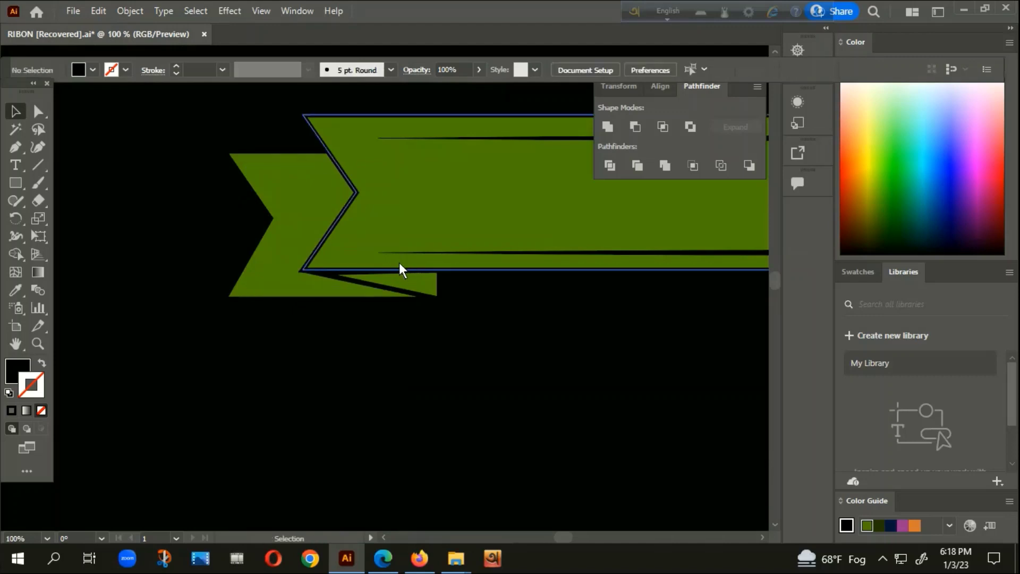
pyautogui.scroll(1, 399, 262)
pyautogui.click(314, 131)
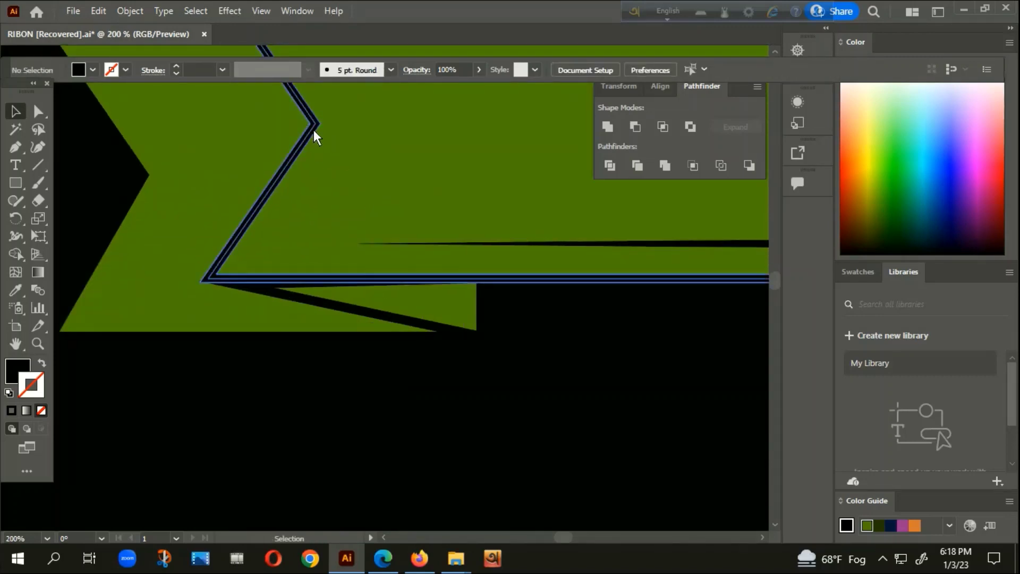
pyautogui.scroll(-3, 327, 268)
pyautogui.scroll(1, 303, 314)
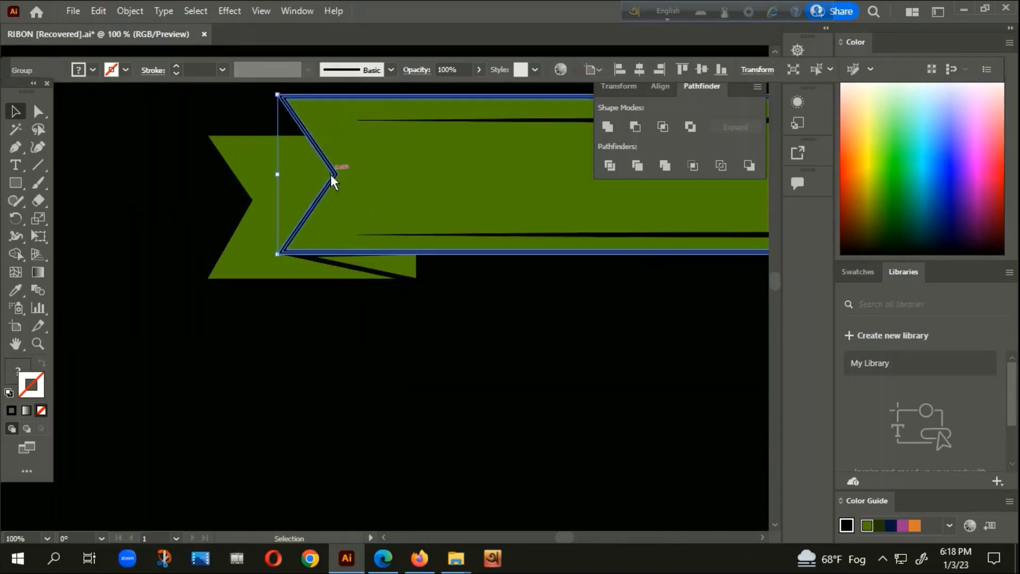
pyautogui.scroll(2, 365, 294)
pyautogui.scroll(1, 372, 250)
pyautogui.scroll(-3, 373, 238)
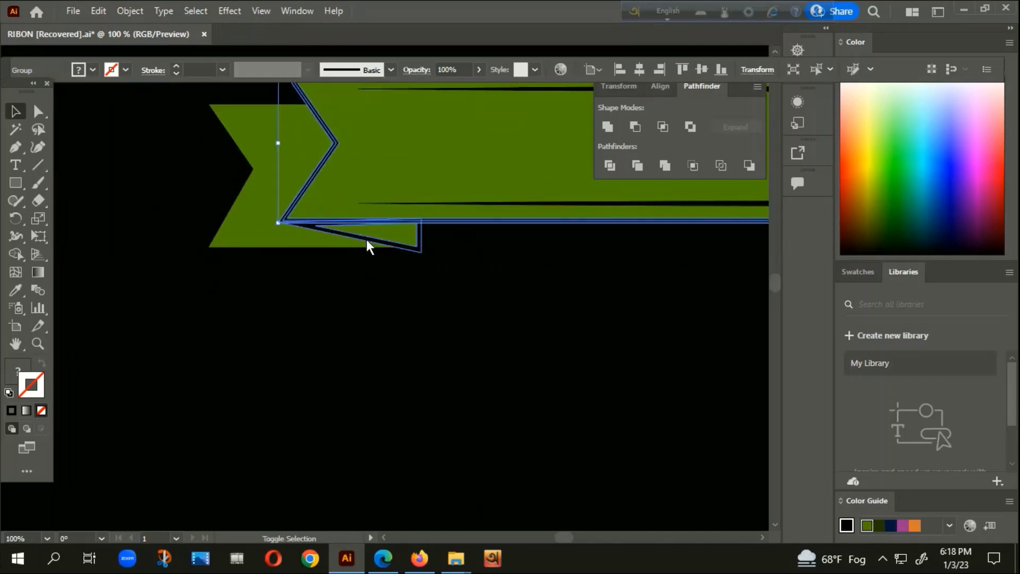
pyautogui.click(365, 239)
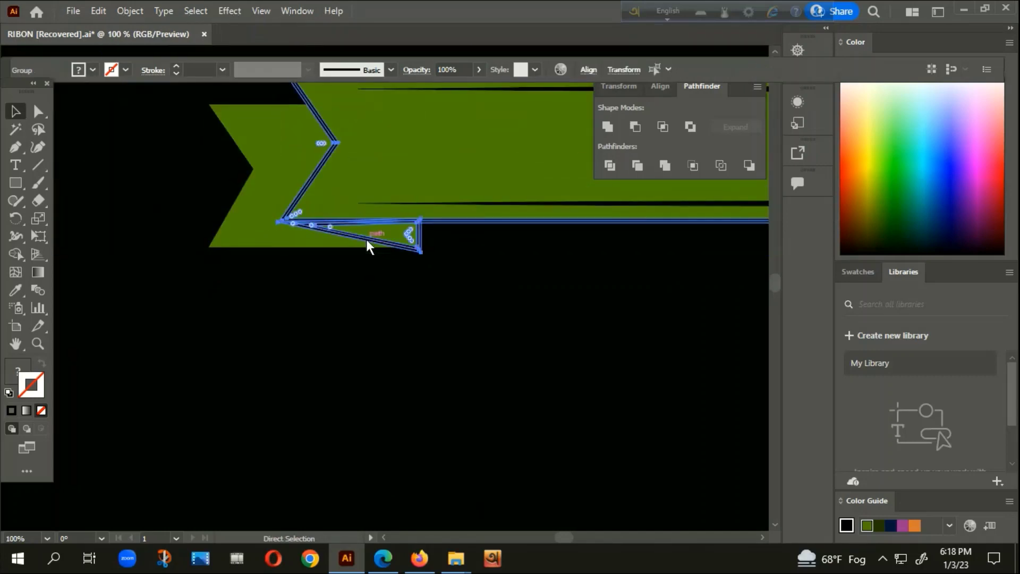
pyautogui.click(387, 284)
pyautogui.scroll(-1, 332, 311)
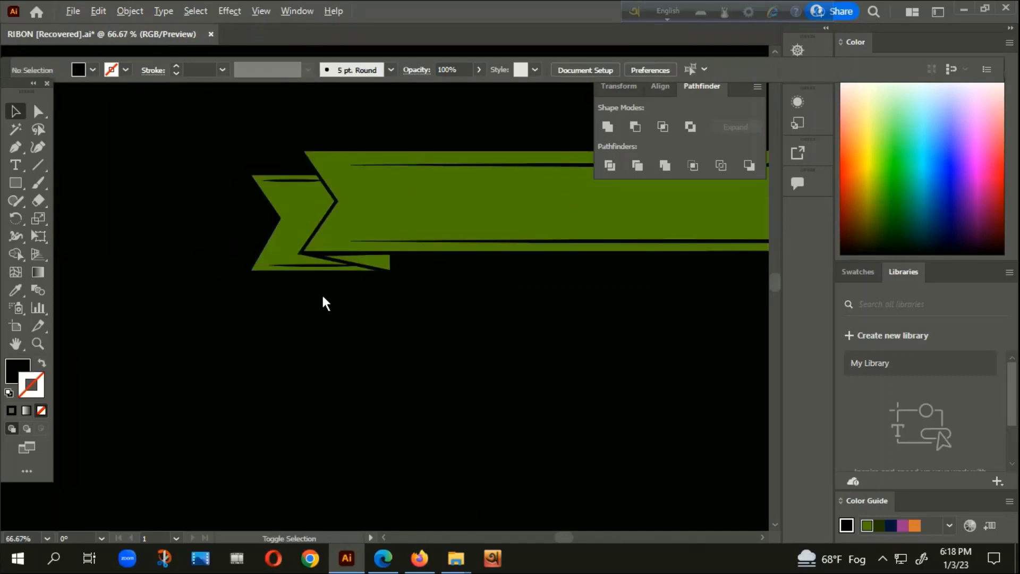
pyautogui.click(299, 183)
pyautogui.scroll(-3, 295, 214)
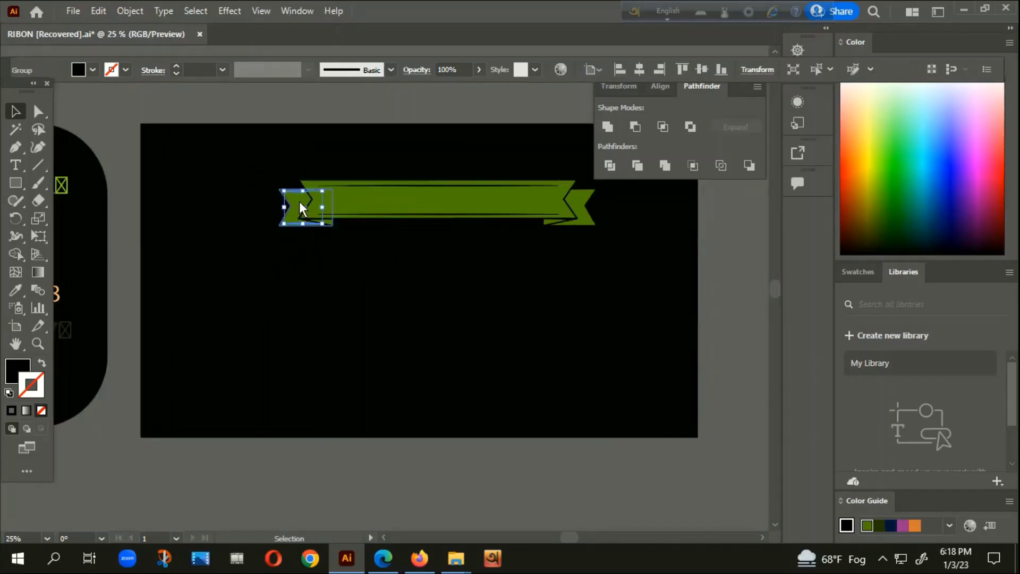
# Copy the left end piece over to the ribbon's right end.
pyautogui.moveTo(298, 203); pyautogui.dragTo(579, 201)
pyautogui.scroll(4, 579, 214)
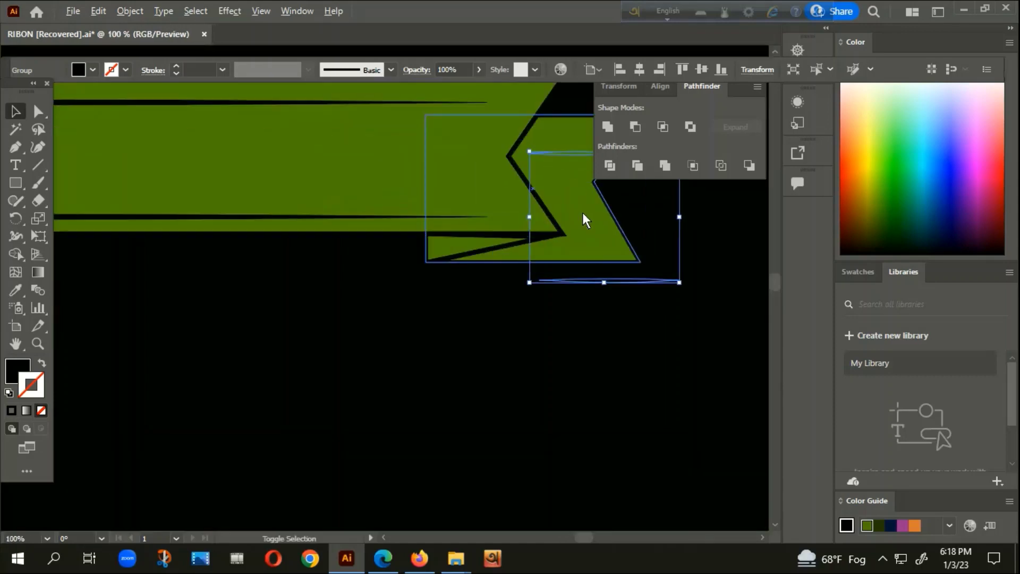
pyautogui.moveTo(588, 332); pyautogui.dragTo(447, 357)
pyautogui.click(438, 222)
pyautogui.scroll(1, 437, 221)
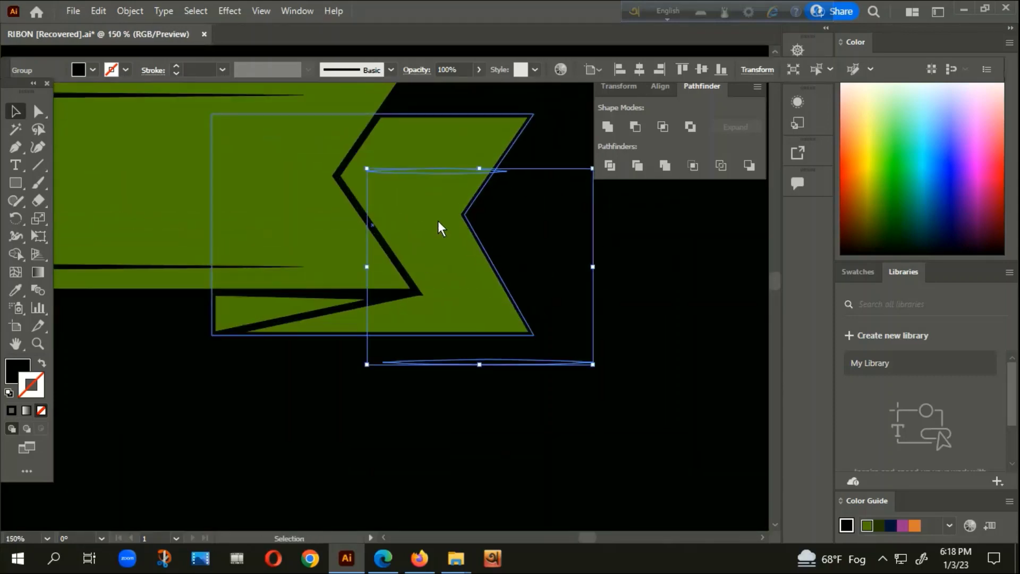
pyautogui.keyDown('shift'); pyautogui.click(435, 234); pyautogui.keyUp('shift')
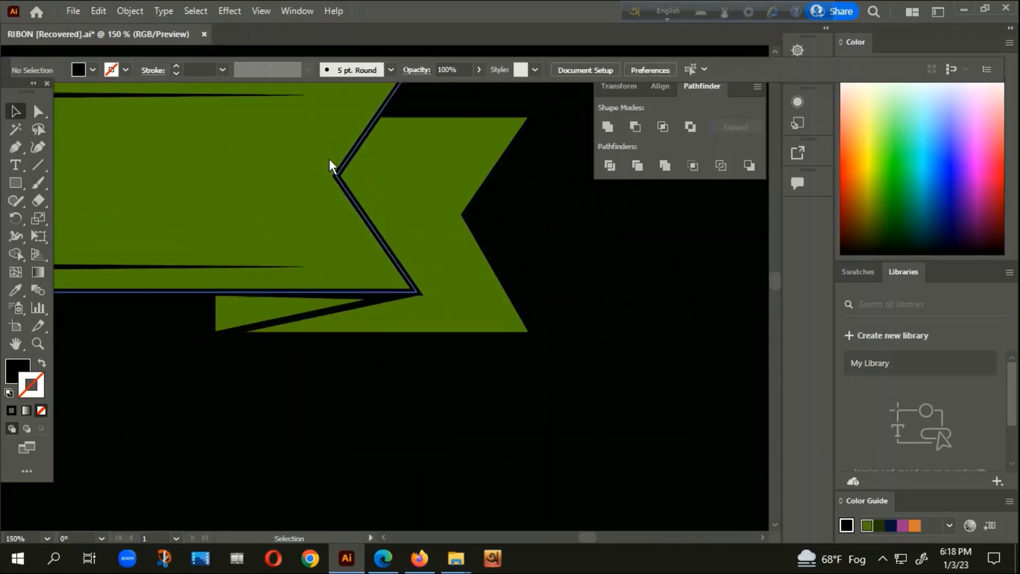
pyautogui.keyDown('shift'); pyautogui.click(326, 236); pyautogui.keyUp('shift')
pyautogui.press('a')
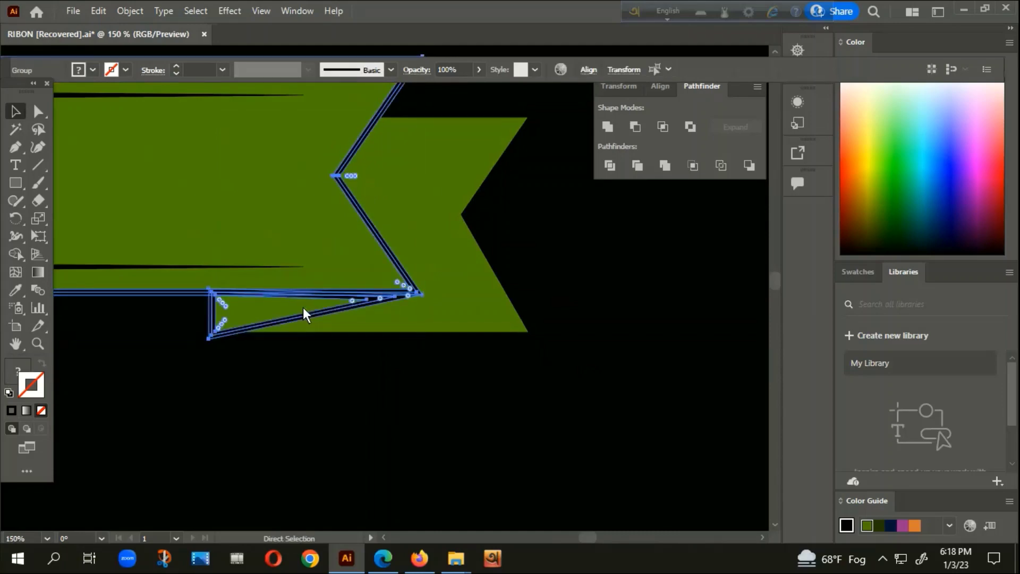
pyautogui.hotkey('ctrl', 'z')
pyautogui.press('v')
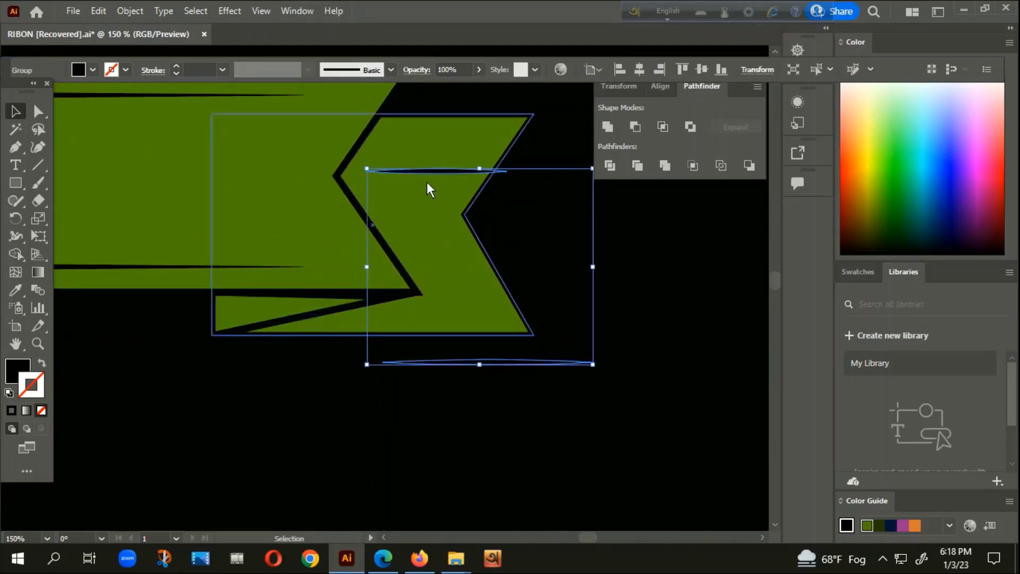
# Move the copied two-stroke group up and left onto the right end.
pyautogui.moveTo(429, 172); pyautogui.dragTo(403, 137)
pyautogui.moveTo(395, 133); pyautogui.dragTo(356, 136)
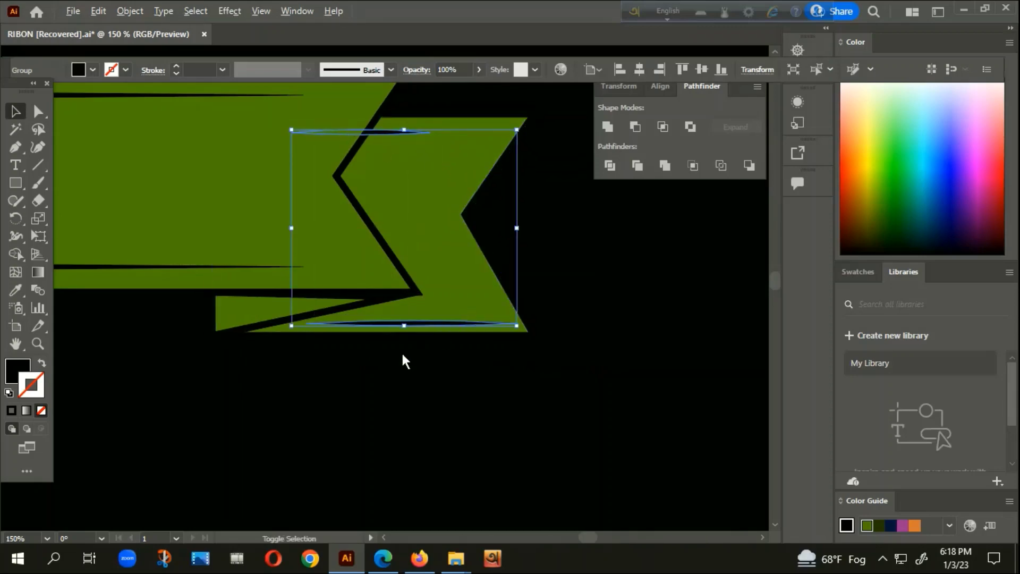
pyautogui.keyDown('alt'); pyautogui.scroll(1, 390, 344); pyautogui.keyUp('alt')
pyautogui.keyDown('alt'); pyautogui.scroll(-2, 397, 336); pyautogui.keyUp('alt')
# Ungroup the two thin strokes and slide each one into alignment on the right end.
pyautogui.rightClick(400, 332)
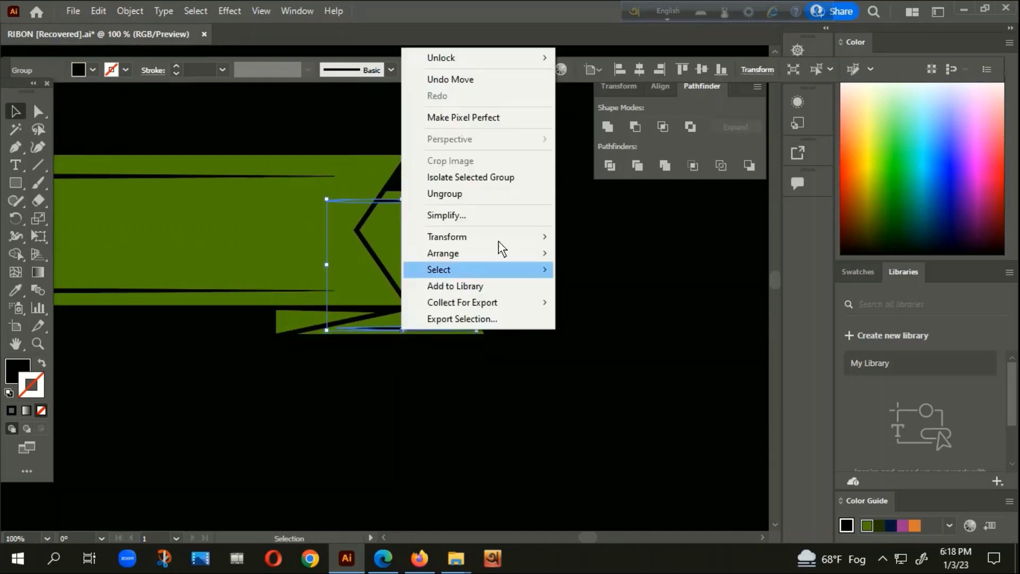
pyautogui.click(442, 193)
pyautogui.keyDown('alt'); pyautogui.scroll(2, 421, 342); pyautogui.keyUp('alt')
pyautogui.hotkey('ctrl', 'shift', 'a')
pyautogui.moveTo(383, 304); pyautogui.dragTo(345, 299)
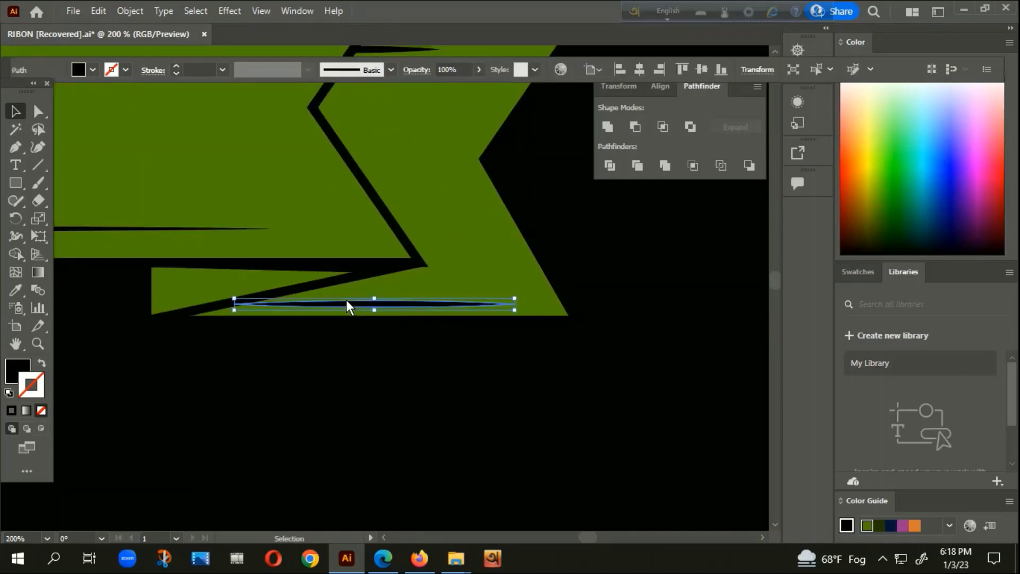
pyautogui.keyDown('alt'); pyautogui.scroll(-2, 346, 300); pyautogui.keyUp('alt')
pyautogui.moveTo(382, 180); pyautogui.dragTo(447, 191)
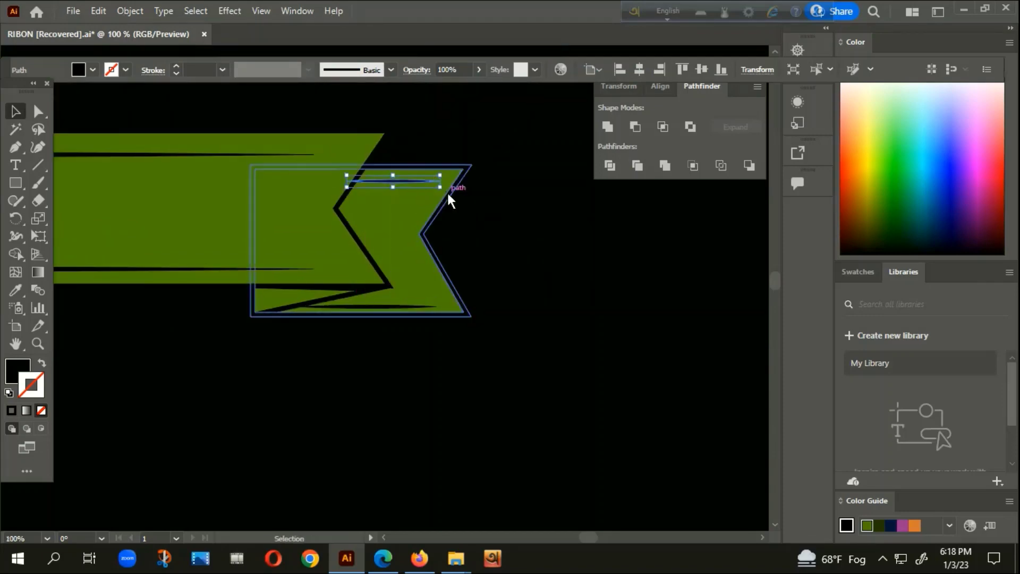
pyautogui.keyDown('alt'); pyautogui.scroll(-3, 526, 246); pyautogui.keyUp('alt')
pyautogui.click(374, 404)
# Select the left end piece and the rest of the ribbon, and group all the parts.
pyautogui.keyDown('alt'); pyautogui.scroll(1, 151, 221); pyautogui.keyUp('alt')
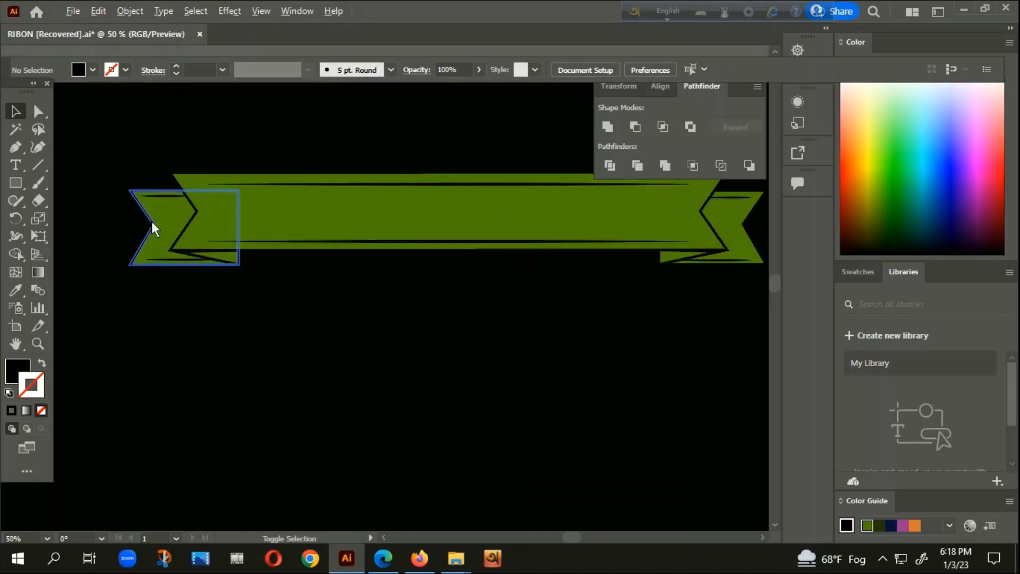
pyautogui.keyDown('alt'); pyautogui.scroll(1, 161, 193); pyautogui.keyUp('alt')
pyautogui.click(162, 190)
pyautogui.keyDown('shift'); pyautogui.click(331, 171); pyautogui.keyUp('shift')
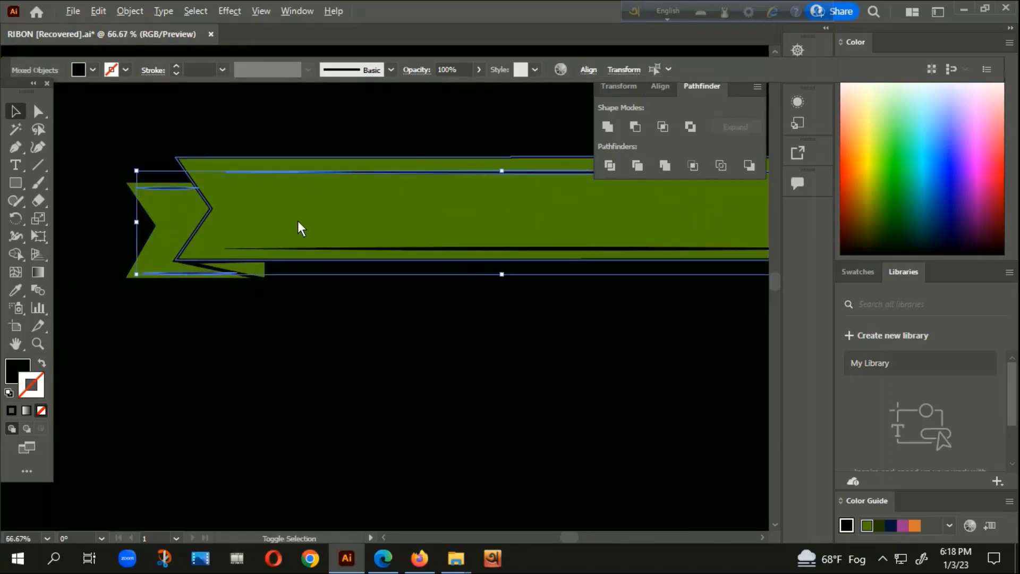
pyautogui.keyDown('alt'); pyautogui.scroll(-1, 319, 229); pyautogui.keyUp('alt')
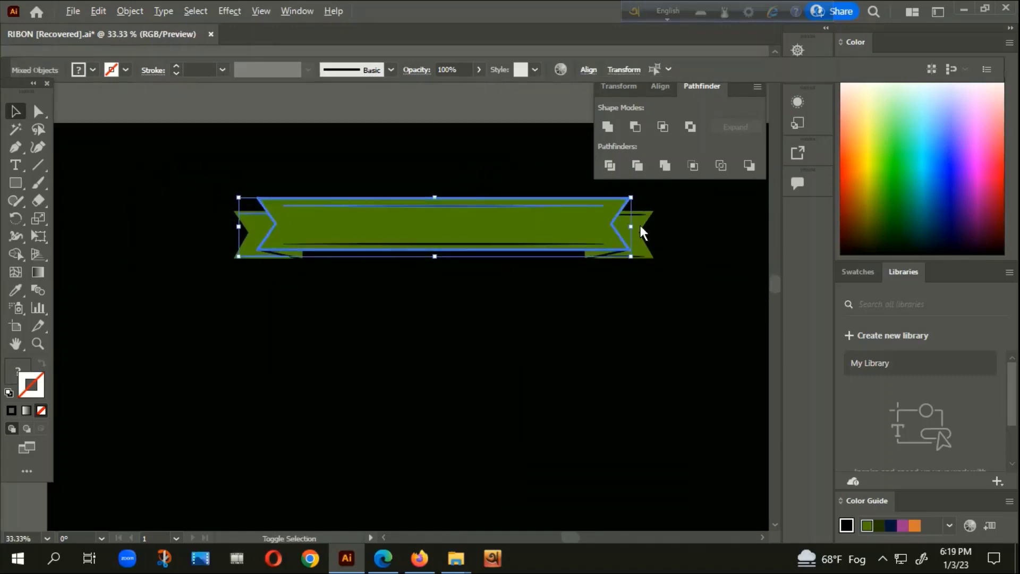
pyautogui.keyDown('alt'); pyautogui.scroll(3, 639, 225); pyautogui.keyUp('alt')
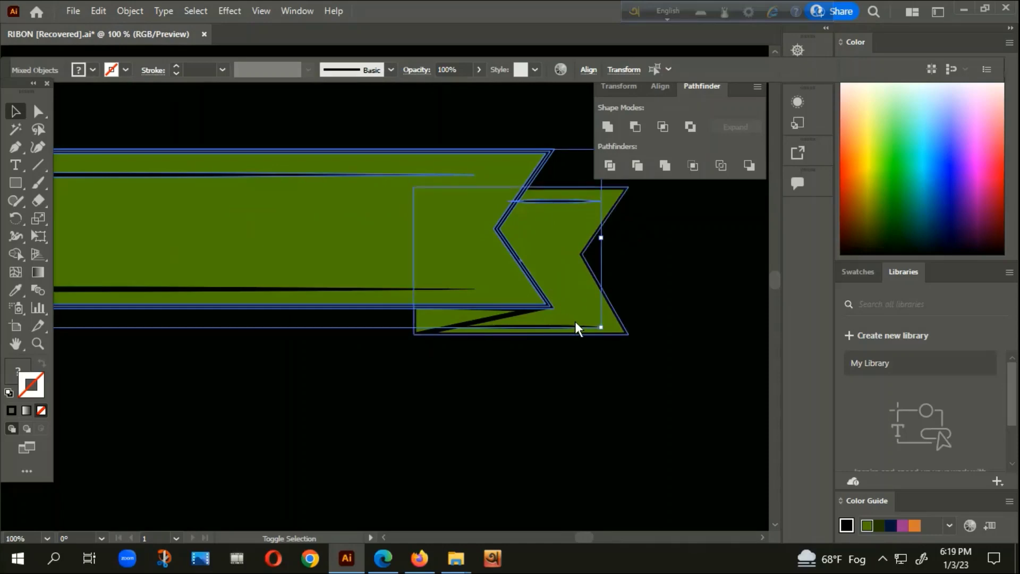
pyautogui.rightClick(573, 325)
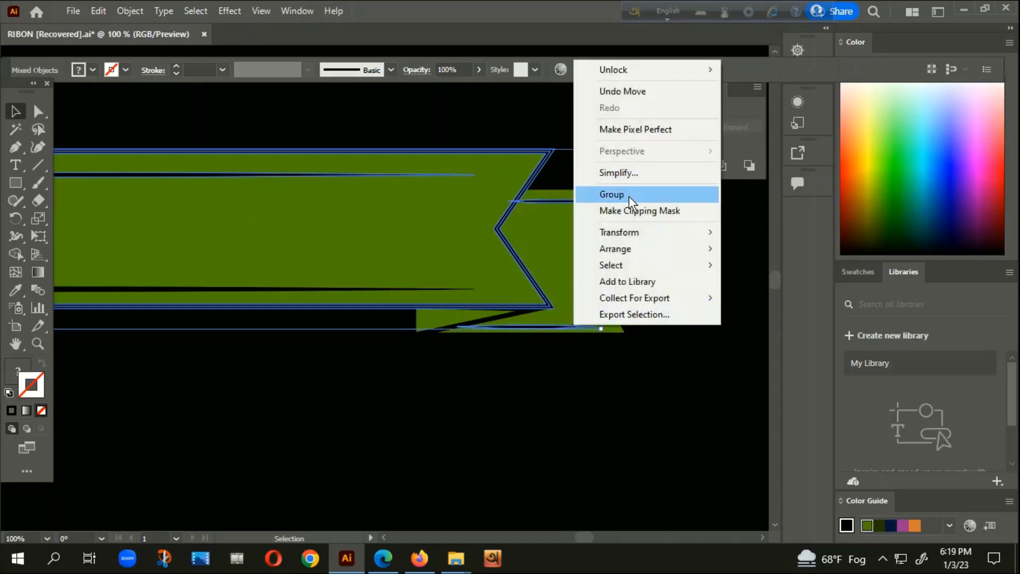
pyautogui.click(629, 196)
pyautogui.keyDown('alt'); pyautogui.scroll(-2, 620, 207); pyautogui.keyUp('alt')
pyautogui.keyDown('alt'); pyautogui.scroll(-4, 620, 212); pyautogui.keyUp('alt')
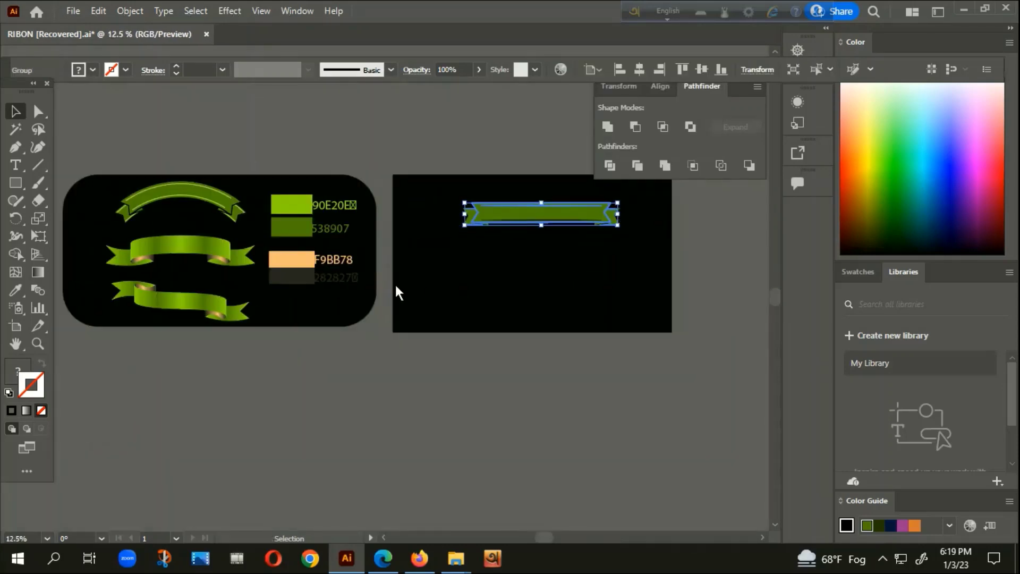
# Eyedropper the 90E20E green onto the ribbon, then delete the band and undo the deletion.
pyautogui.press('i')
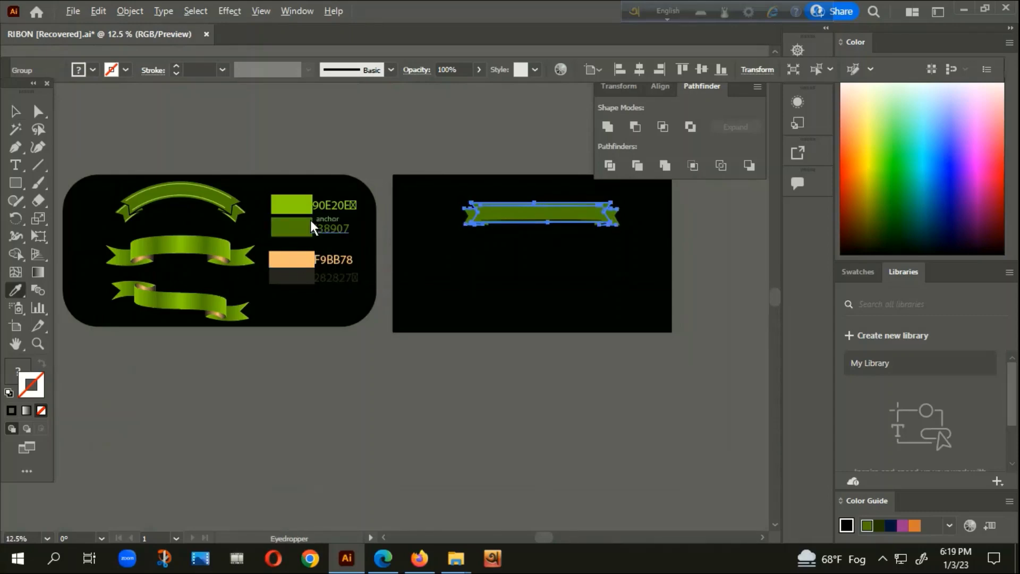
pyautogui.keyDown('alt'); pyautogui.scroll(2, 310, 220); pyautogui.keyUp('alt')
pyautogui.click(297, 200)
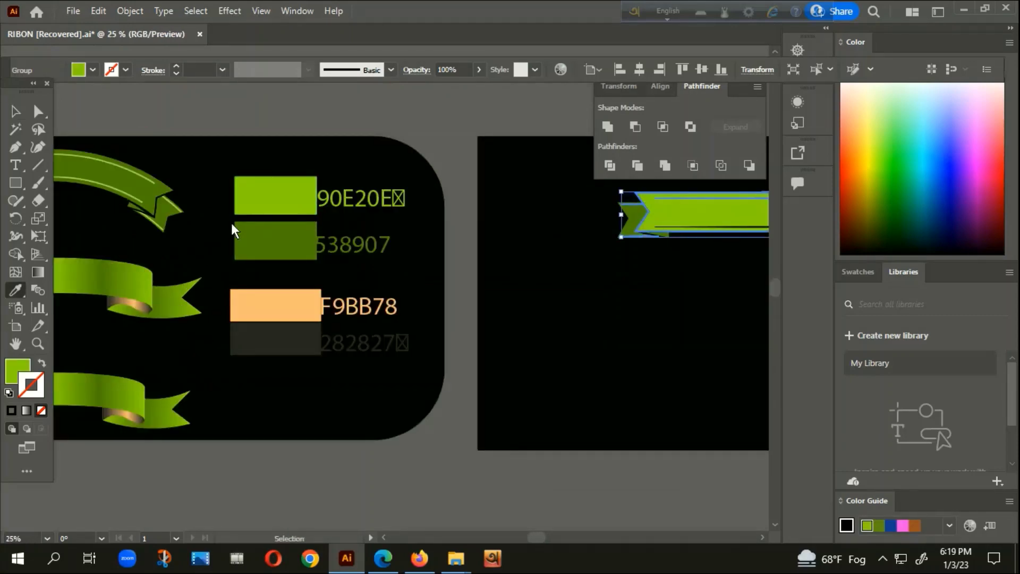
pyautogui.hscroll(5, 590, 325)
pyautogui.scroll(1, 470, 318)
pyautogui.keyDown('alt'); pyautogui.scroll(2, 466, 260); pyautogui.keyUp('alt')
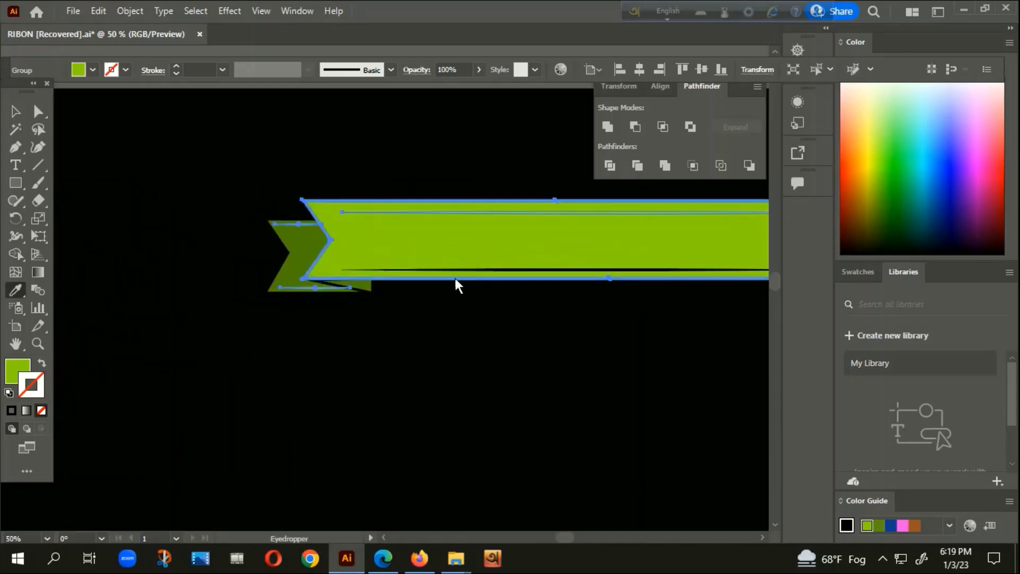
pyautogui.press('Delete')
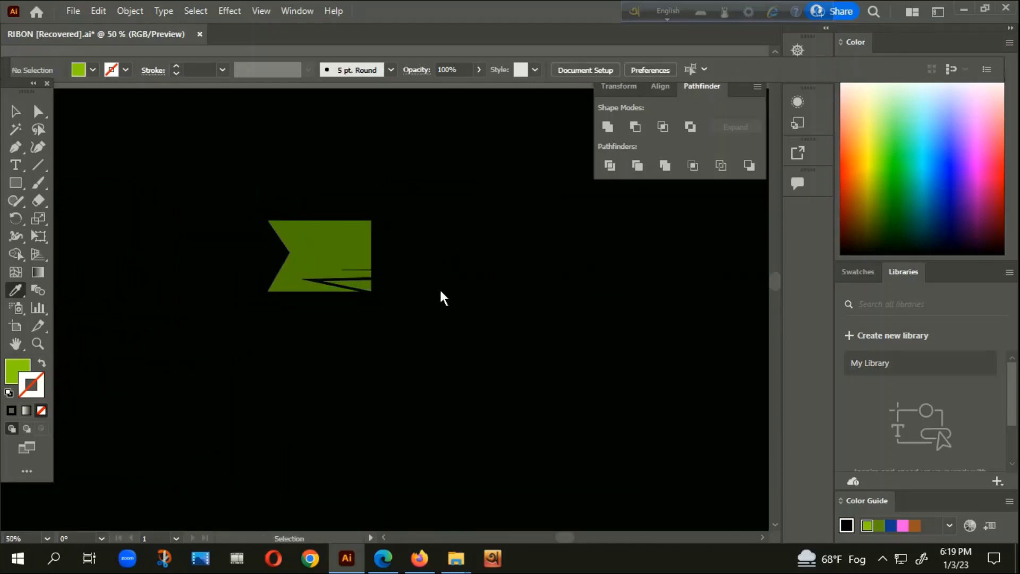
pyautogui.hotkey('ctrl', 'z')
pyautogui.hotkey('ctrl', 'z')
# Ungroup the ribbon, then regroup the band with its top and bottom edge lines and end pieces.
pyautogui.click(14, 110)
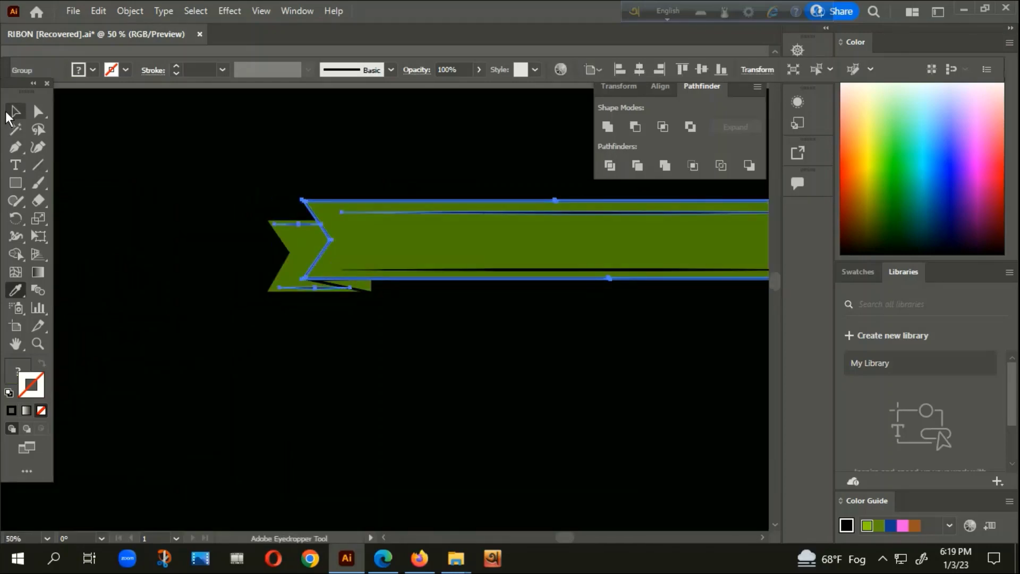
pyautogui.click(69, 159)
pyautogui.rightClick(440, 245)
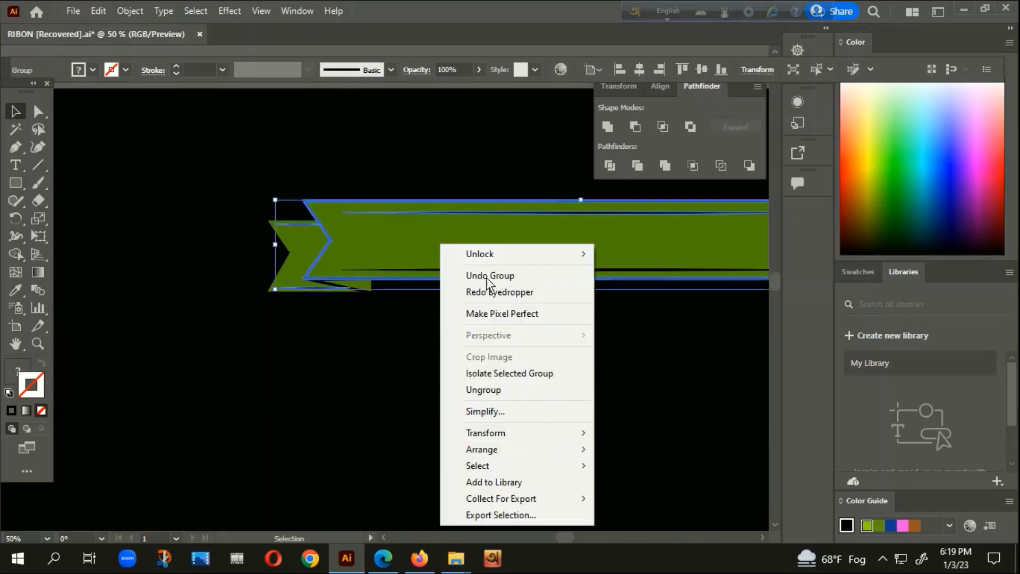
pyautogui.click(479, 388)
pyautogui.click(533, 270)
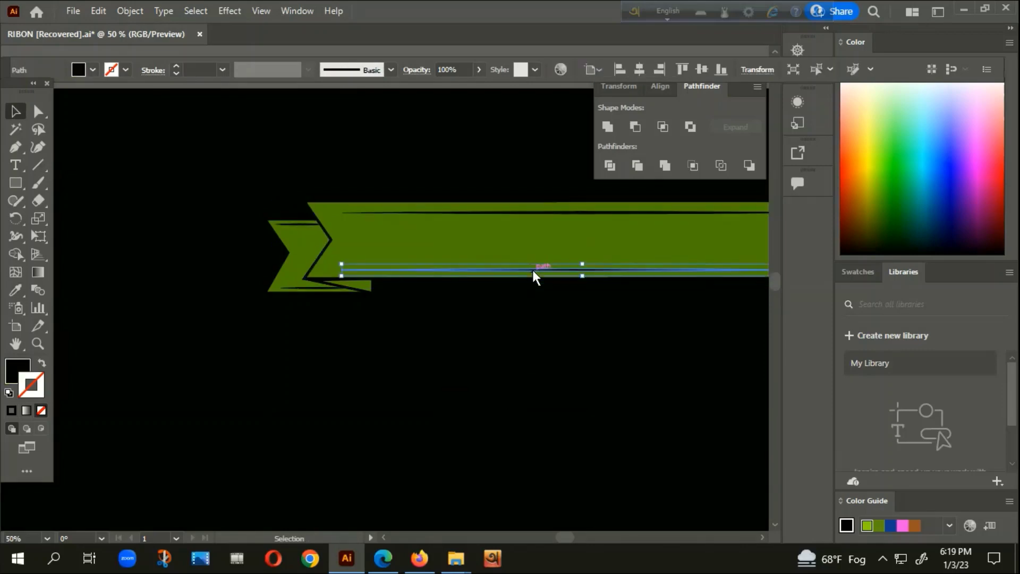
pyautogui.keyDown('shift'); pyautogui.click(515, 212); pyautogui.keyUp('shift')
pyautogui.keyDown('shift'); pyautogui.click(297, 224); pyautogui.keyUp('shift')
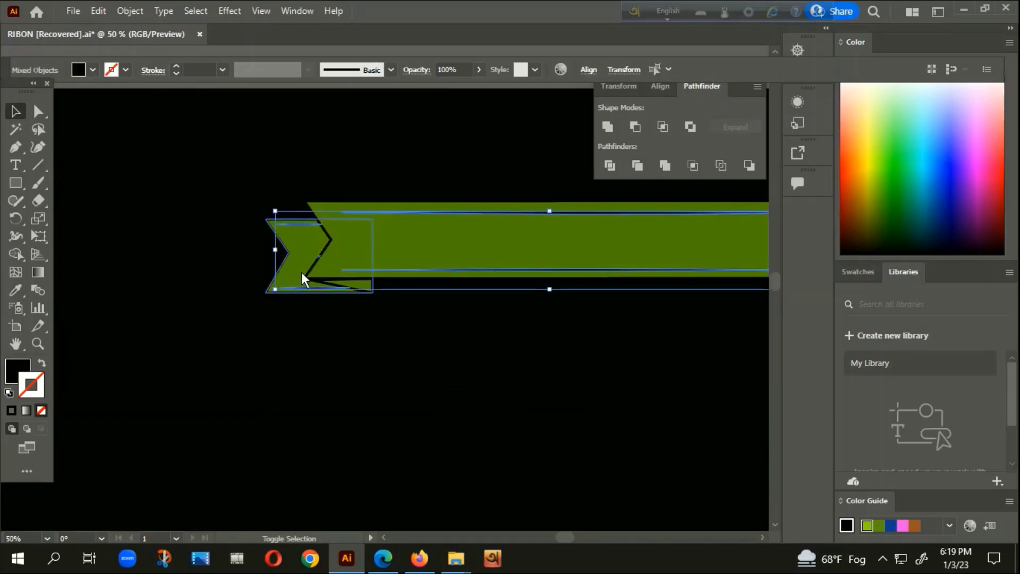
pyautogui.scroll(-3, 300, 274)
pyautogui.scroll(3, 584, 271)
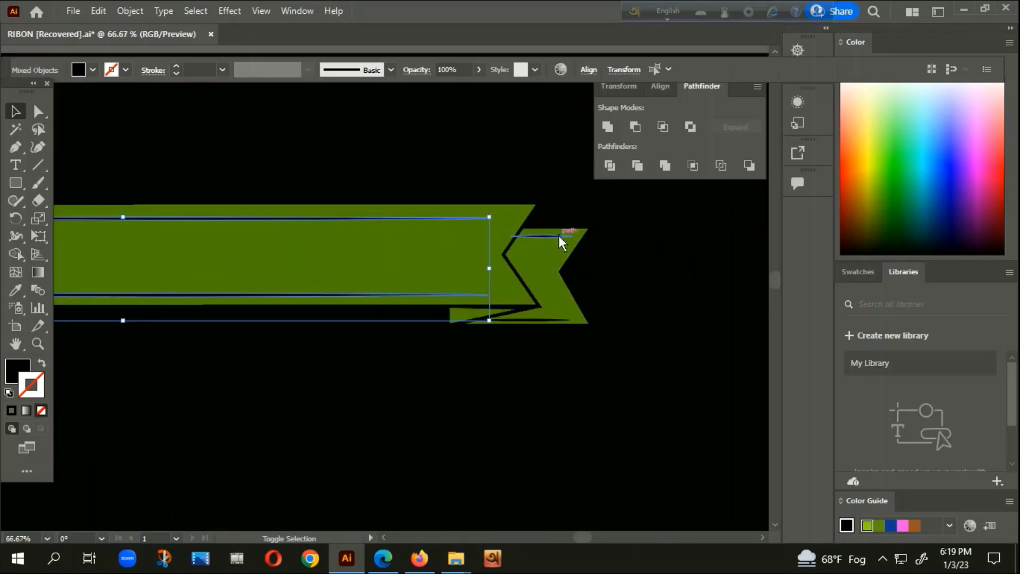
pyautogui.keyDown('shift'); pyautogui.click(531, 289); pyautogui.keyUp('shift')
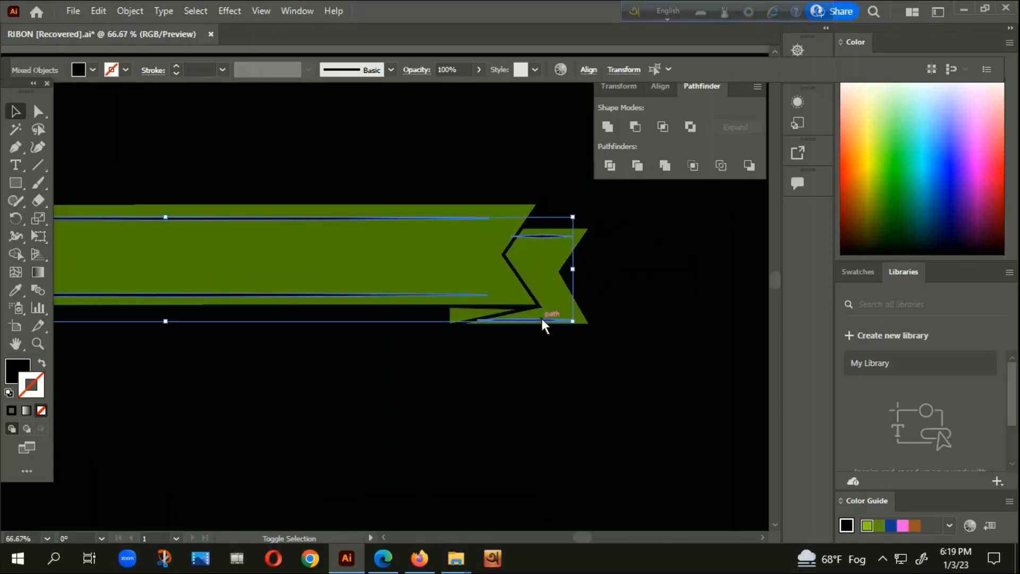
pyautogui.rightClick(542, 320)
pyautogui.click(594, 186)
# Recolour the grouped ribbon from the light green swatch with the Eyedropper, then deselect.
pyautogui.scroll(-3, 594, 212)
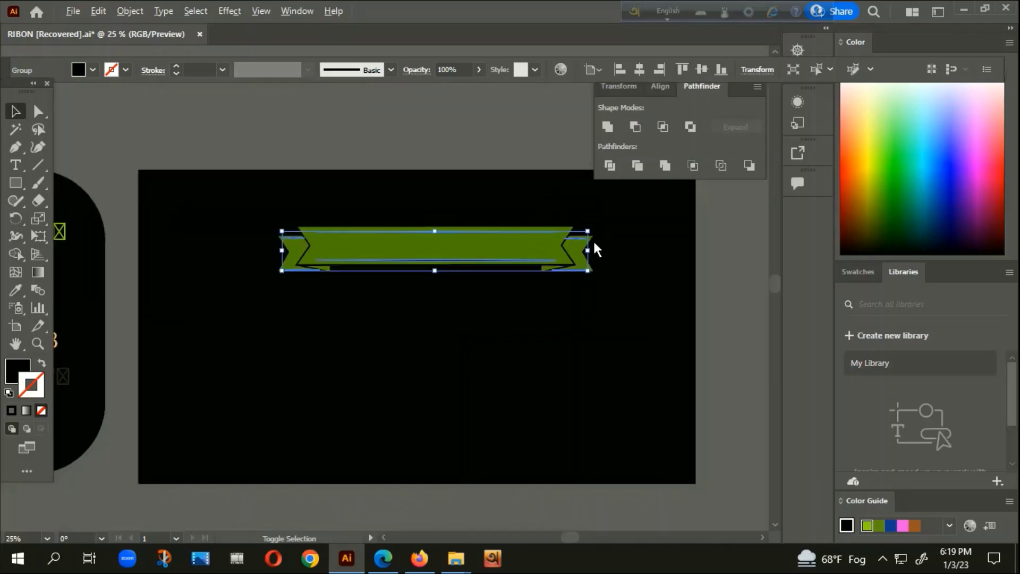
pyautogui.scroll(-1, 593, 240)
pyautogui.press('i')
pyautogui.click(135, 234)
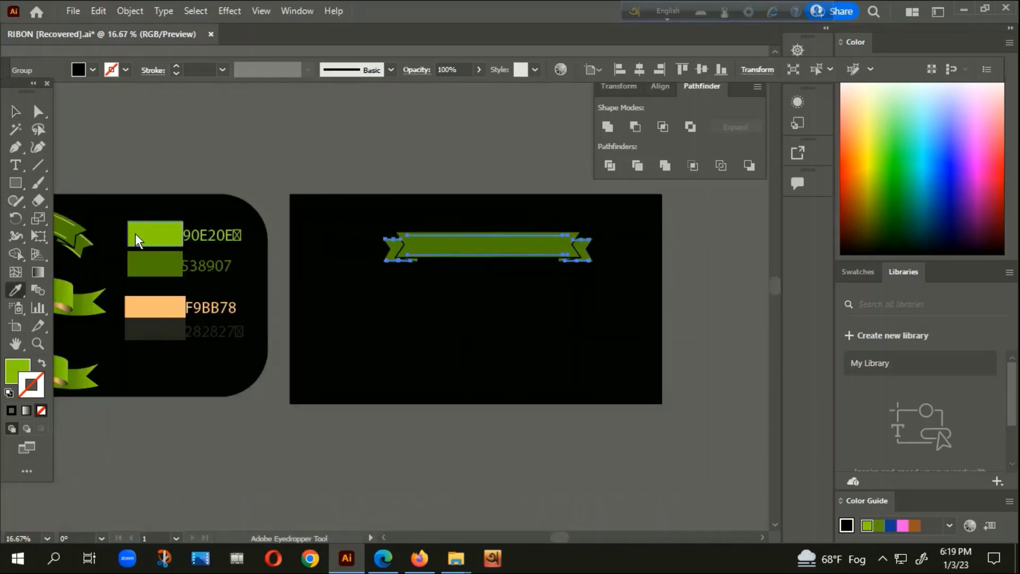
pyautogui.press('v')
pyautogui.scroll(4, 424, 253)
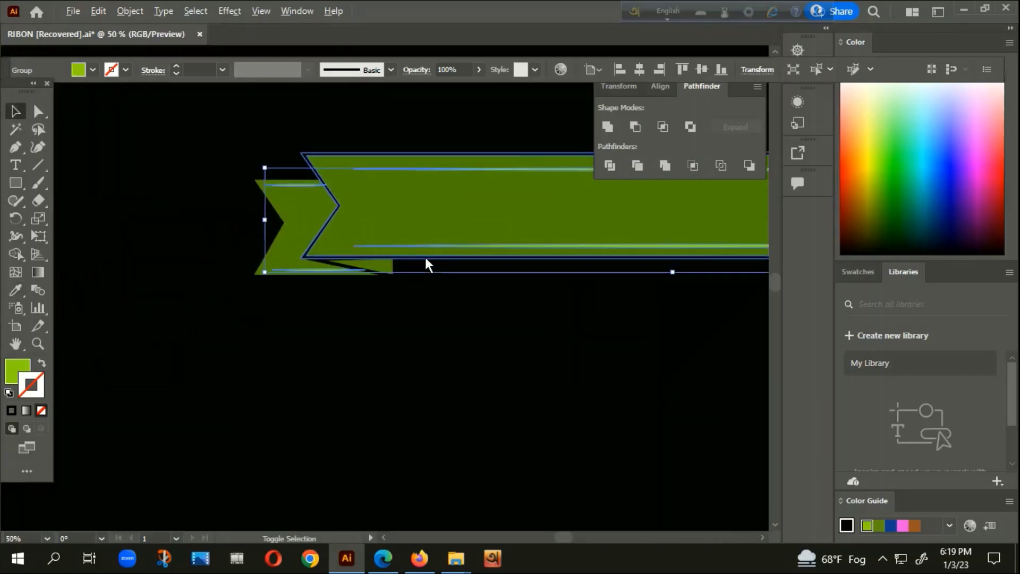
pyautogui.click(343, 311)
pyautogui.scroll(-3, 343, 312)
# Marquee-select every ribbon part, including both ends, and group them into one object.
pyautogui.scroll(-1, 412, 352)
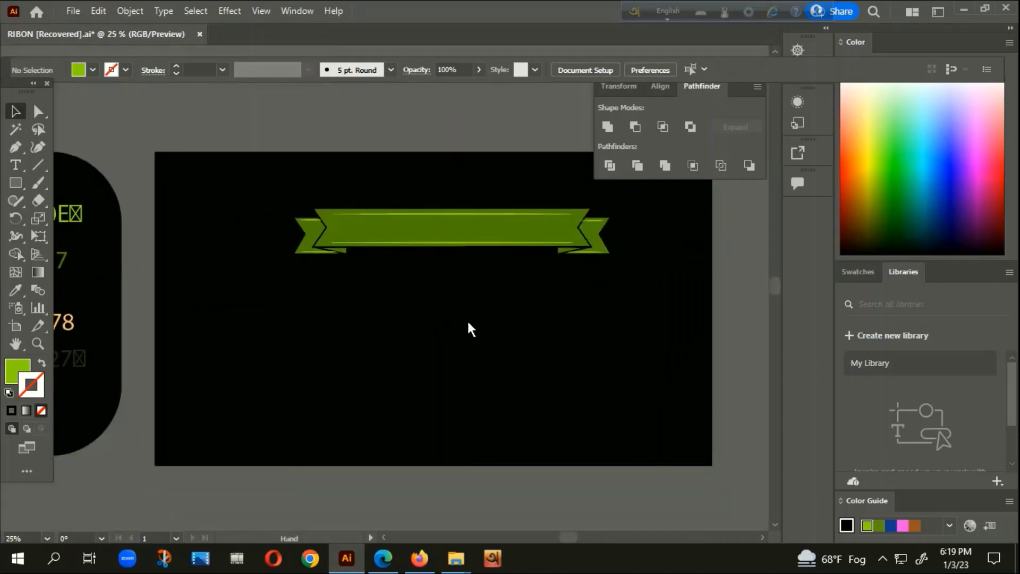
pyautogui.moveTo(268, 180); pyautogui.dragTo(360, 226)
pyautogui.rightClick(491, 192)
pyautogui.click(537, 323)
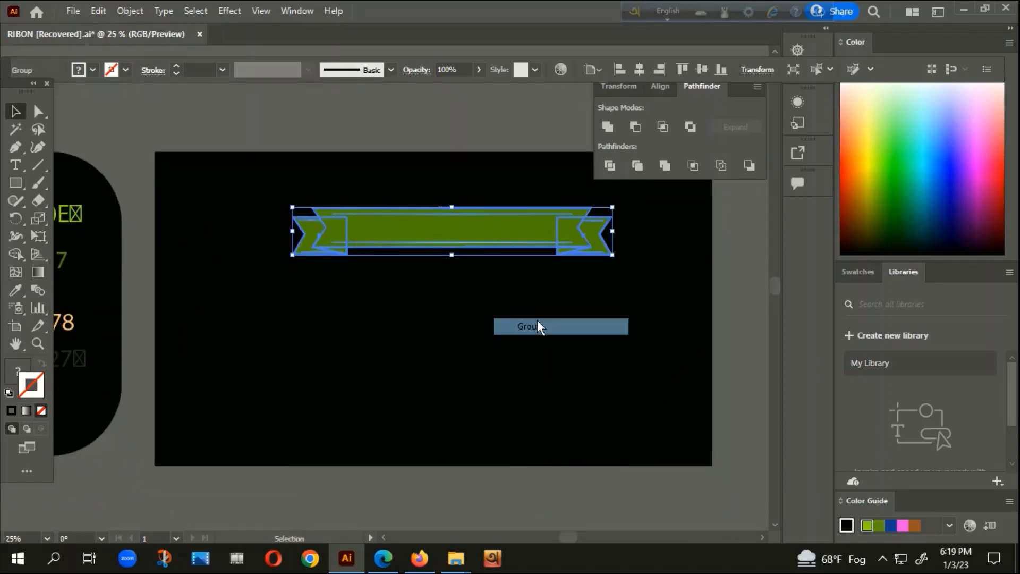
# Apply an Arc warp with 50% bend, expand its appearance, and nudge the arch lower.
pyautogui.click(232, 11)
pyautogui.moveTo(247, 203)
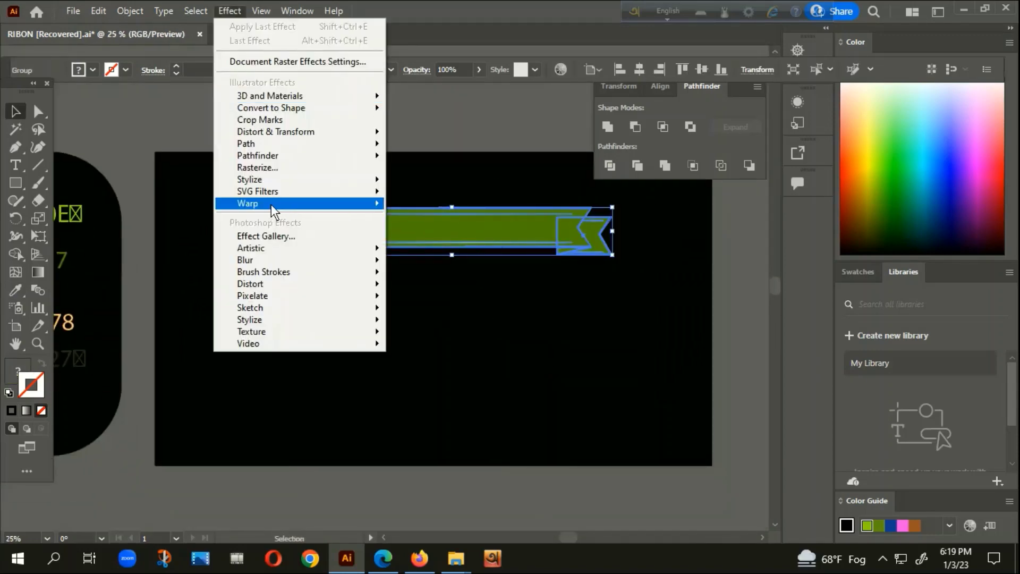
pyautogui.click(428, 205)
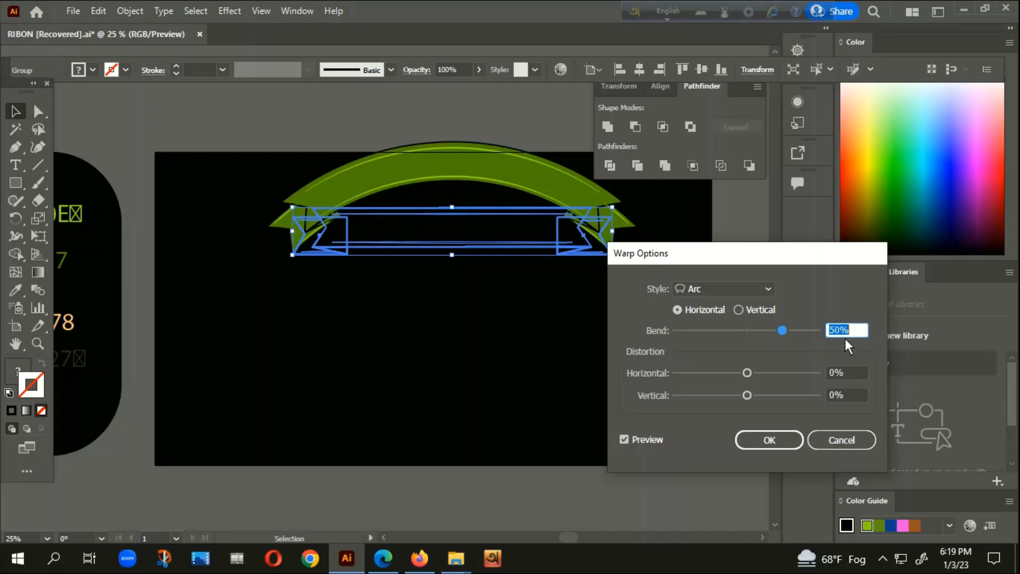
pyautogui.click(771, 440)
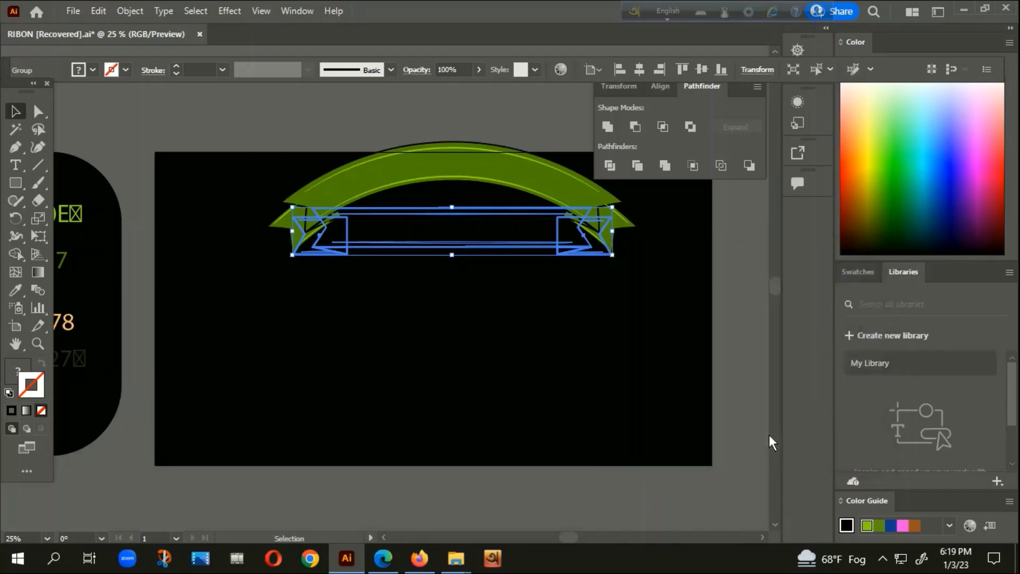
pyautogui.click(137, 11)
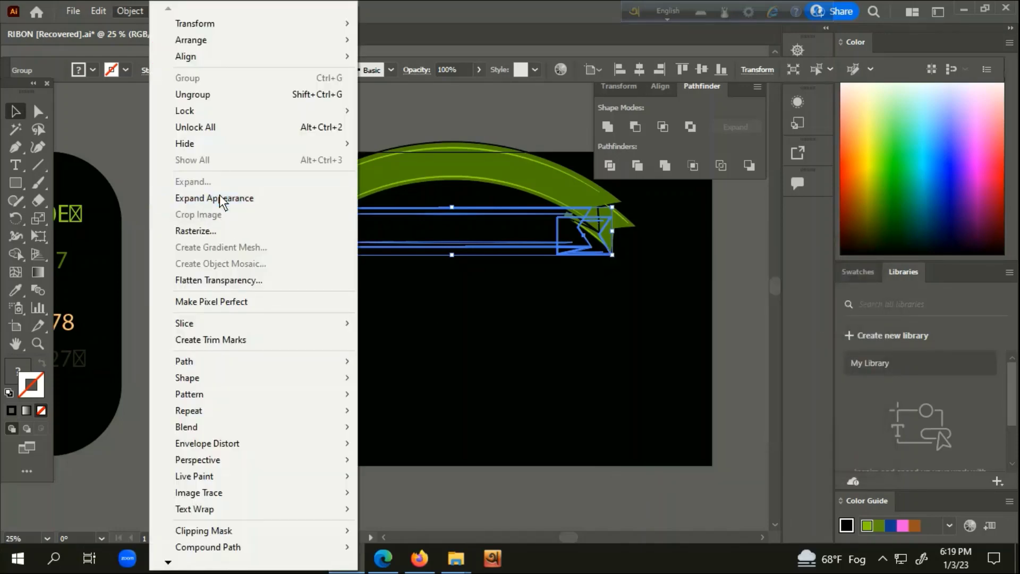
pyautogui.click(219, 195)
pyautogui.moveTo(488, 163); pyautogui.dragTo(482, 206)
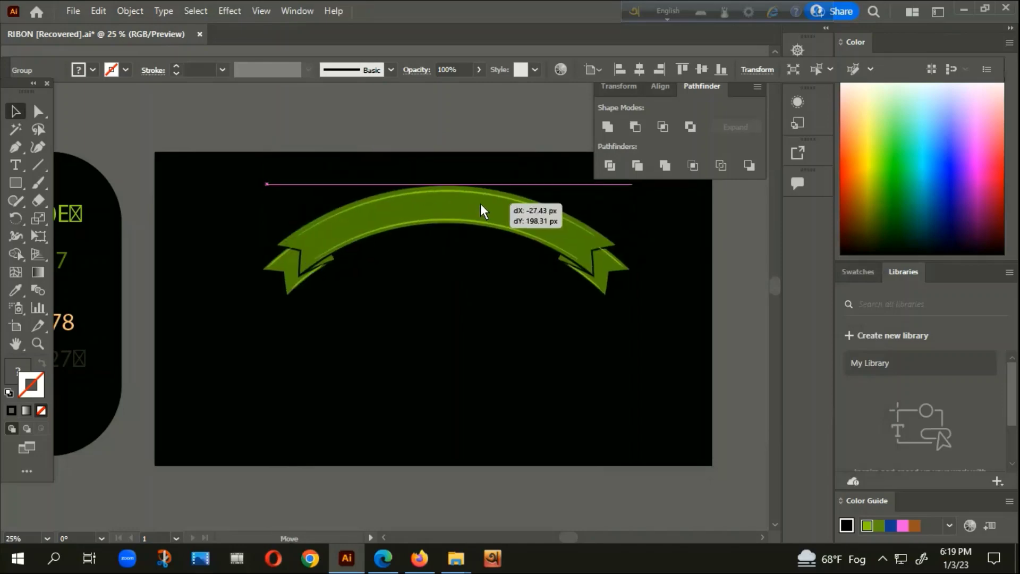
pyautogui.click(478, 365)
# Drag the arched ribbon up off the artboard and deselect it.
pyautogui.scroll(-3, 467, 330)
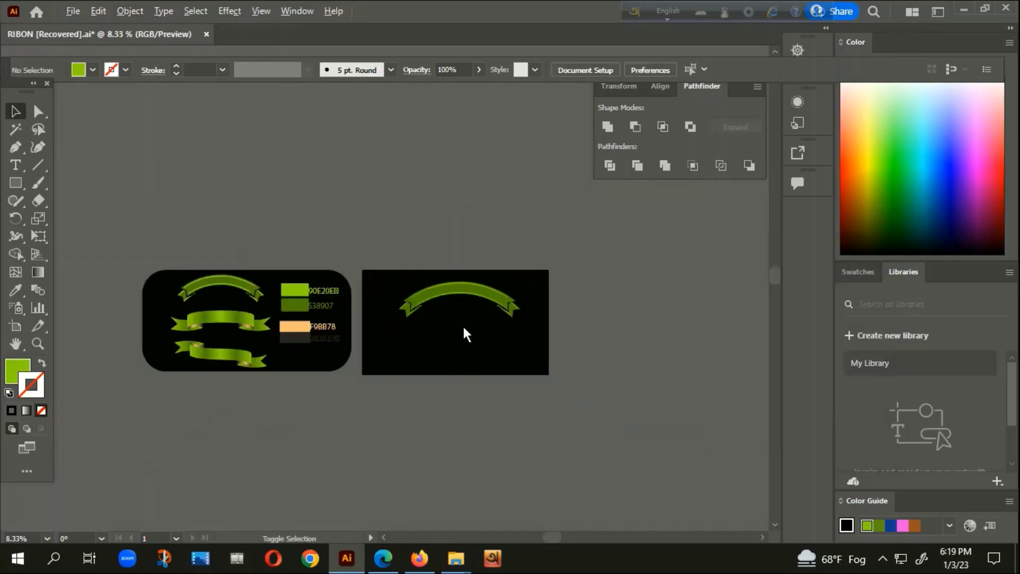
pyautogui.scroll(-2, 478, 330)
pyautogui.scroll(2, 451, 239)
pyautogui.scroll(-1, 478, 319)
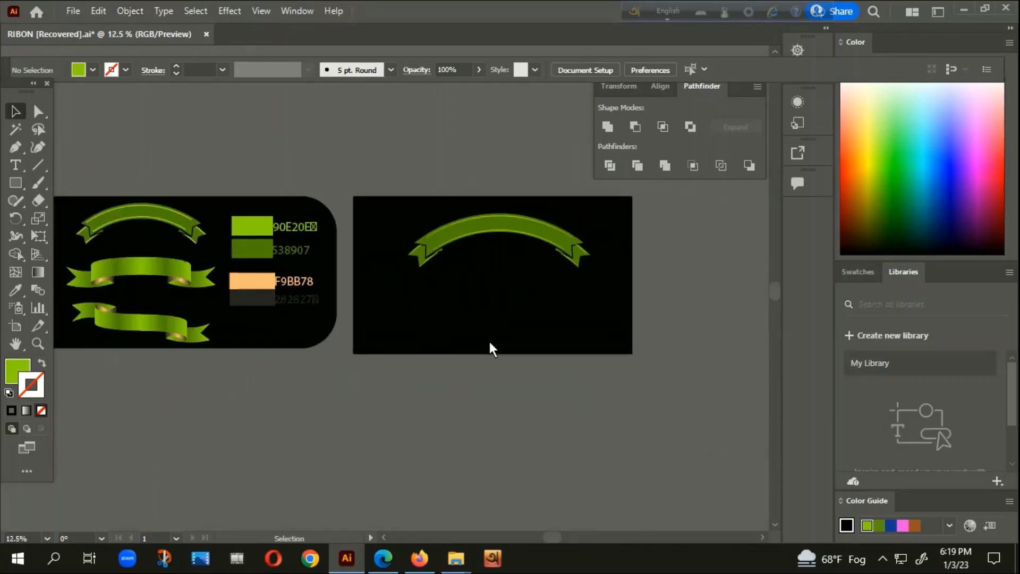
pyautogui.scroll(1, 491, 342)
pyautogui.moveTo(521, 253); pyautogui.dragTo(383, 148)
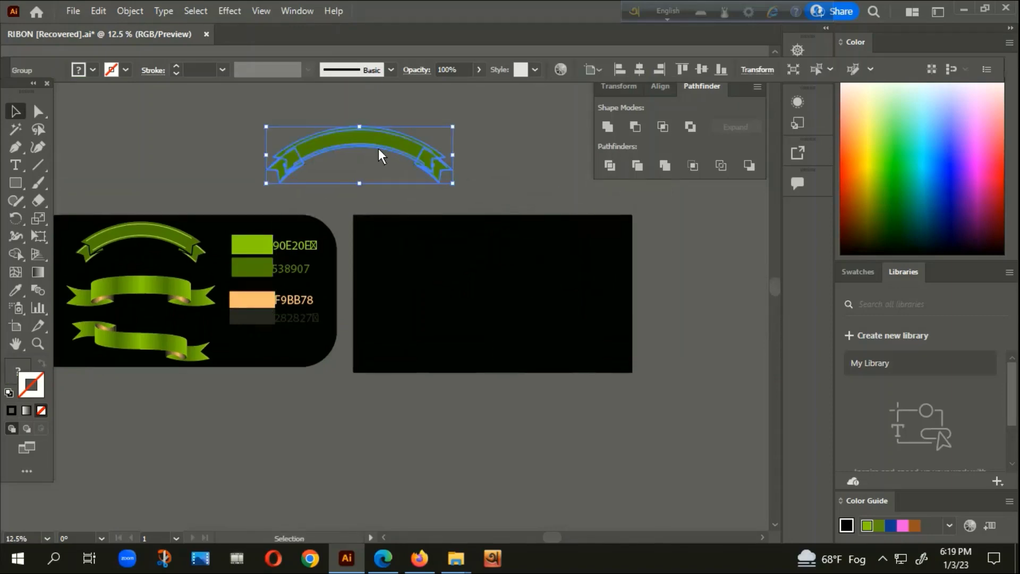
pyautogui.scroll(3, 358, 142)
pyautogui.click(321, 224)
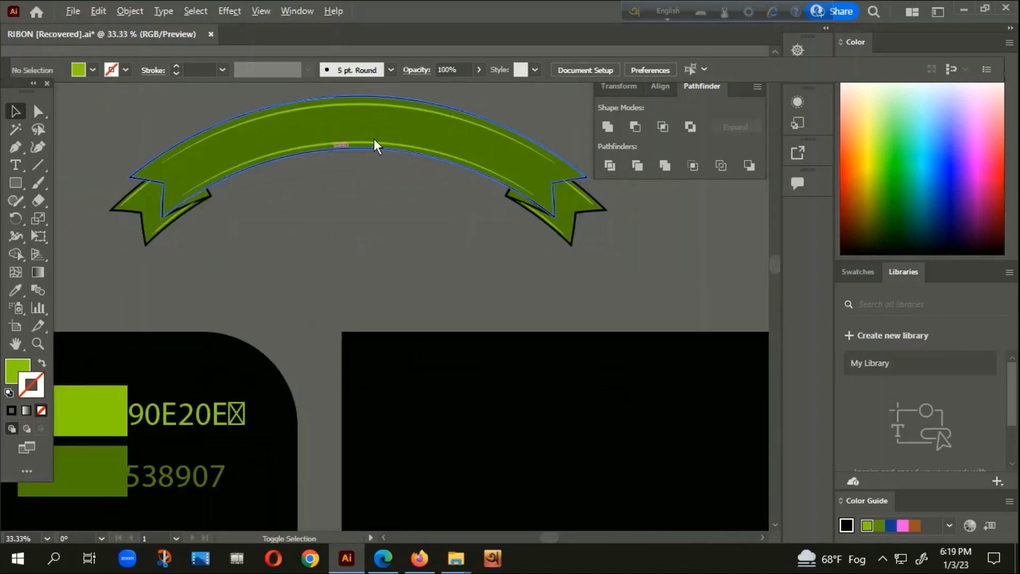
# Pan the view back to the now-empty artboard.
pyautogui.scroll(-1, 428, 179)
pyautogui.scroll(-1, 428, 180)
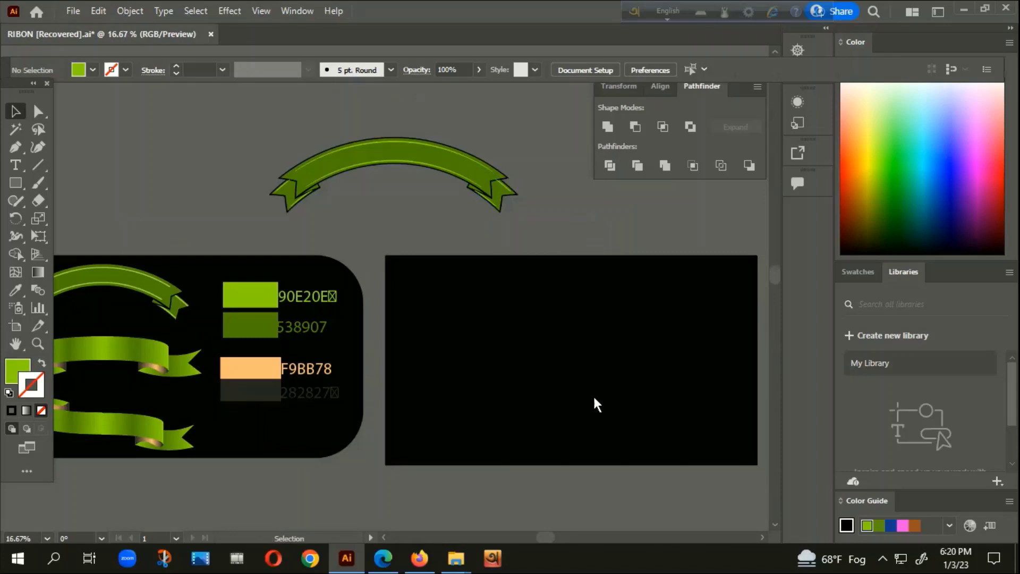
pyautogui.scroll(-2, 585, 318)
pyautogui.scroll(-1, 569, 306)
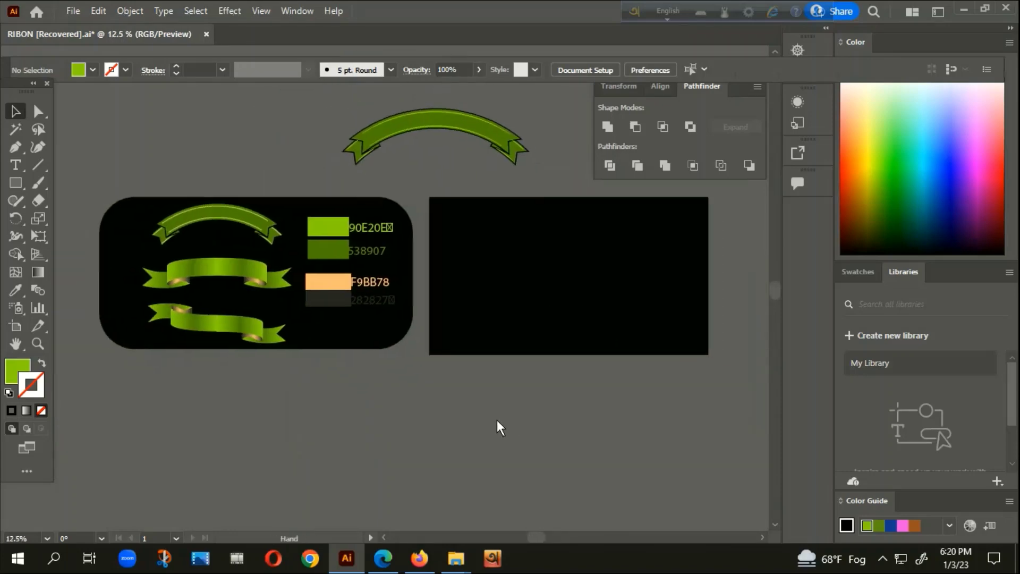
pyautogui.scroll(-1, 496, 419)
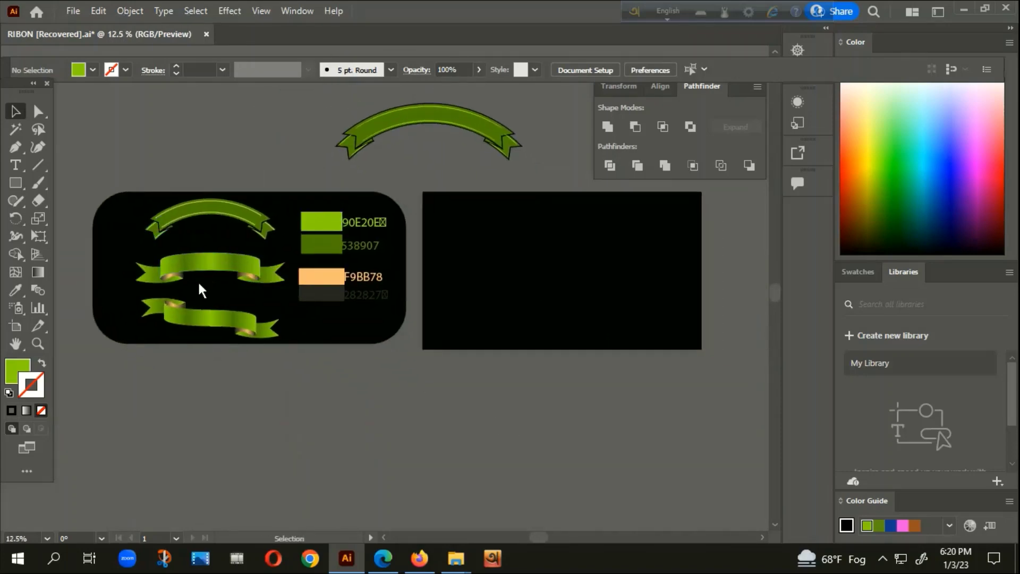
pyautogui.scroll(2, 198, 279)
pyautogui.scroll(-1, 215, 244)
pyautogui.moveTo(725, 400); pyautogui.dragTo(515, 406)
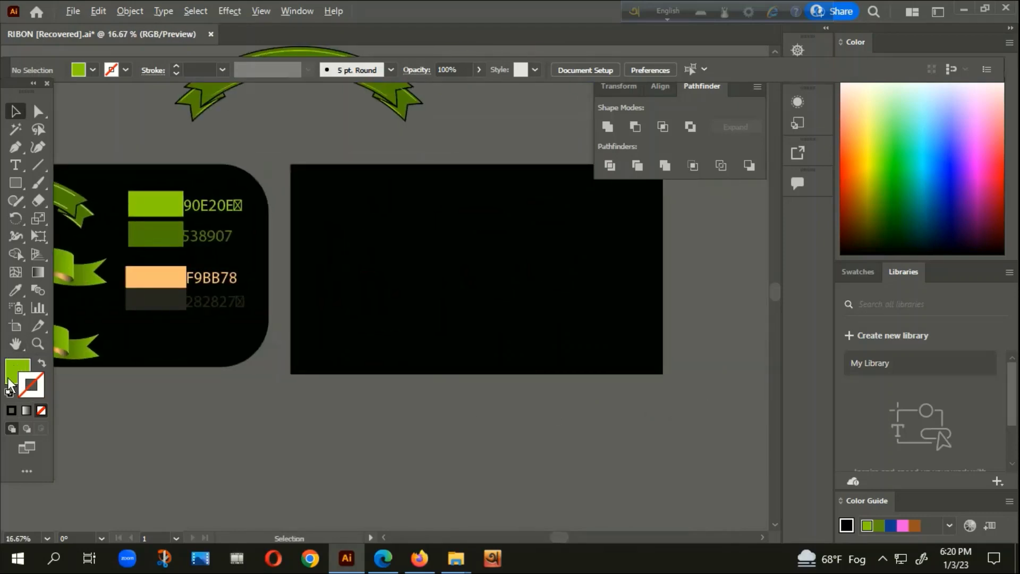
# Draw a two-point Pen path and make both anchors smooth to form a green dome.
pyautogui.click(12, 149)
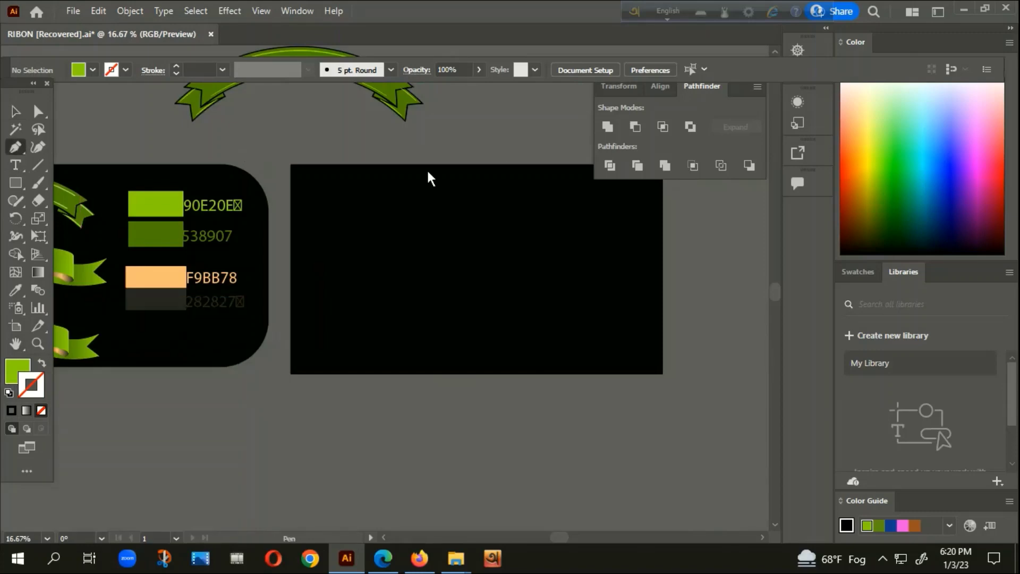
pyautogui.click(336, 215)
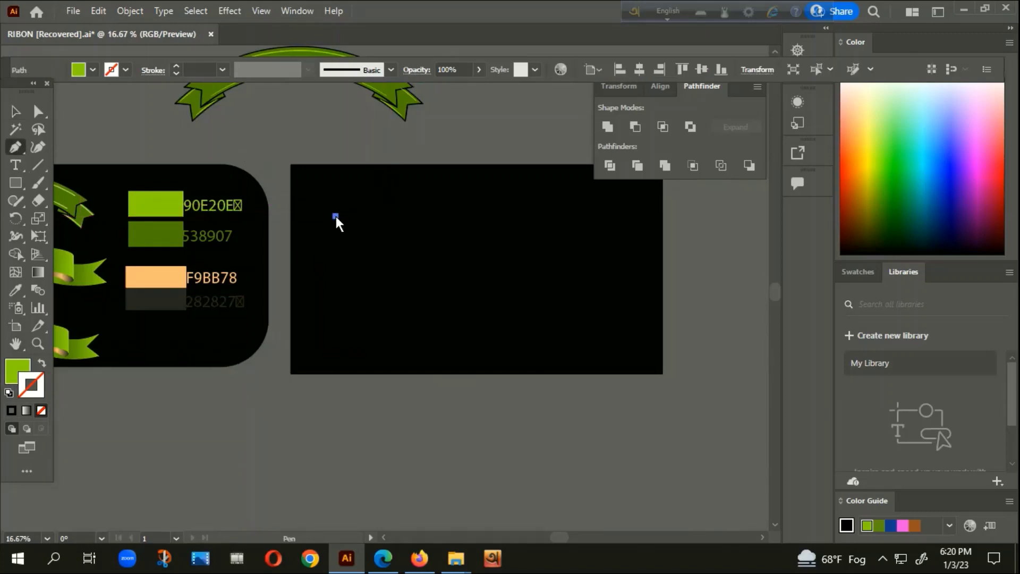
pyautogui.click(496, 214)
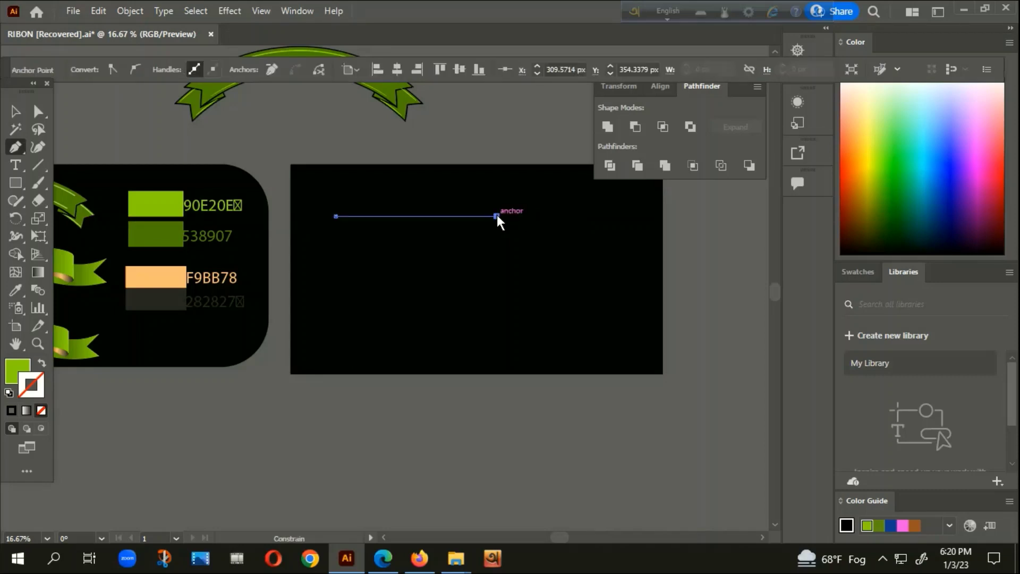
pyautogui.scroll(2, 467, 202)
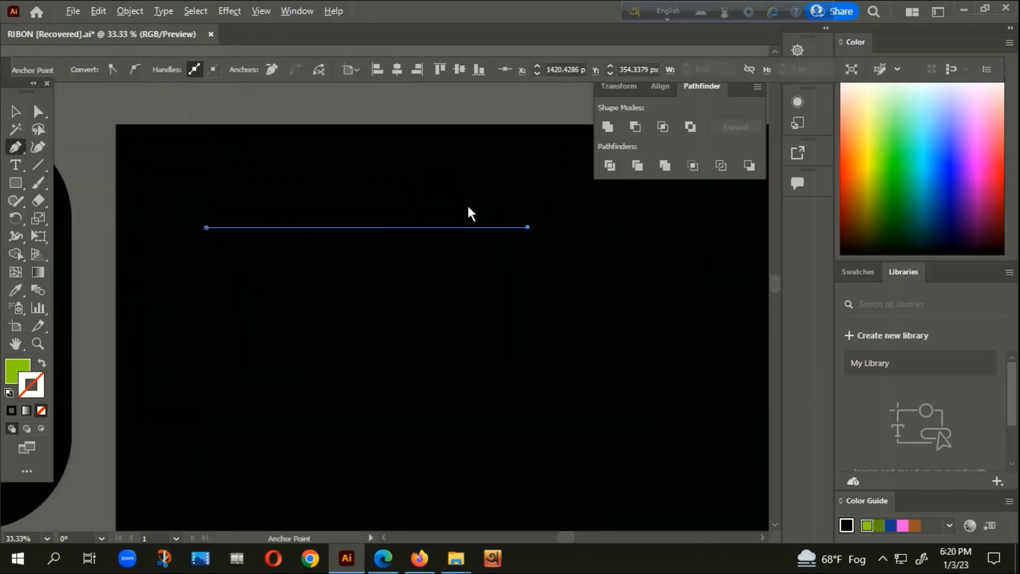
pyautogui.click(133, 68)
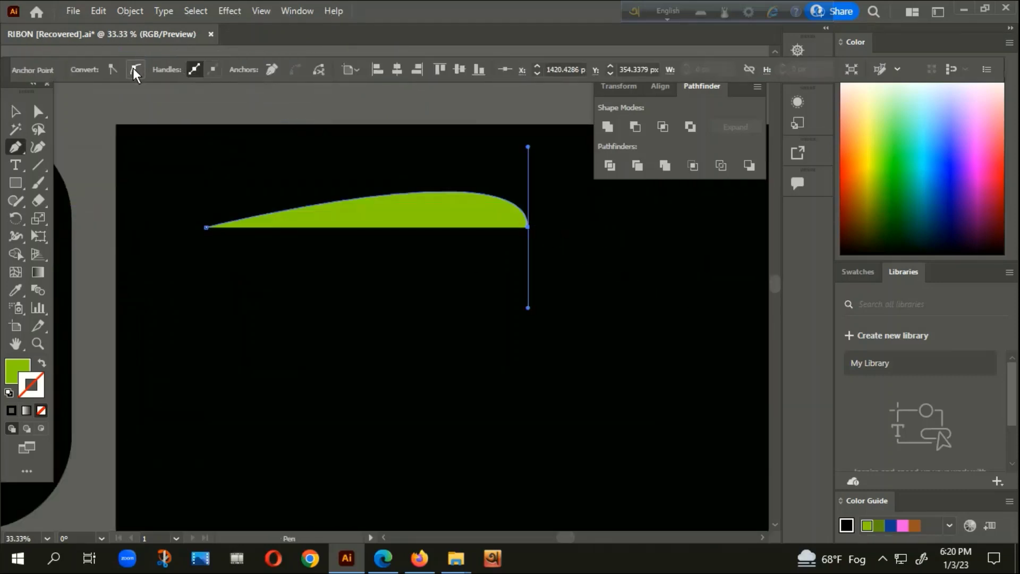
pyautogui.click(39, 110)
pyautogui.click(206, 226)
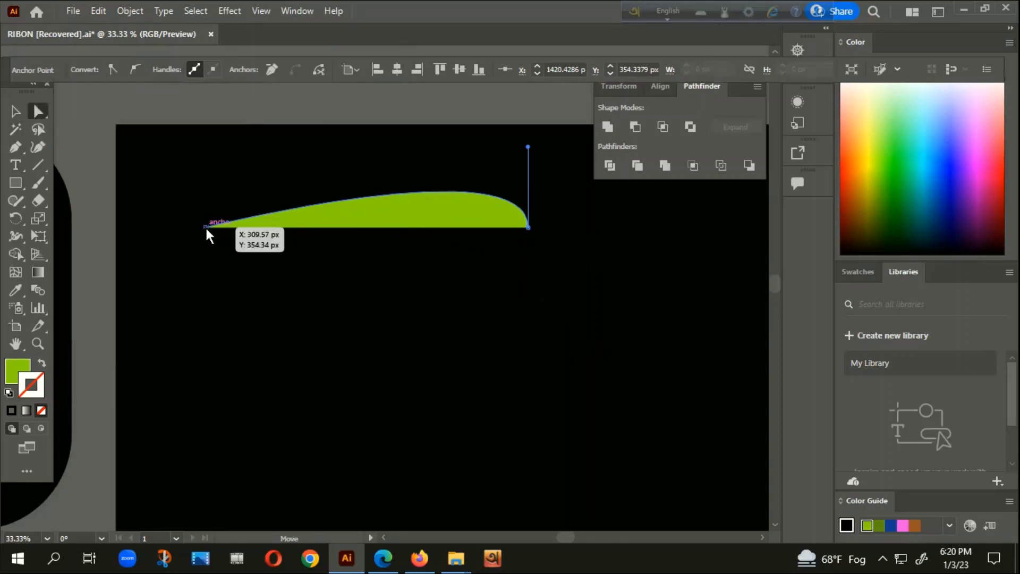
pyautogui.click(134, 69)
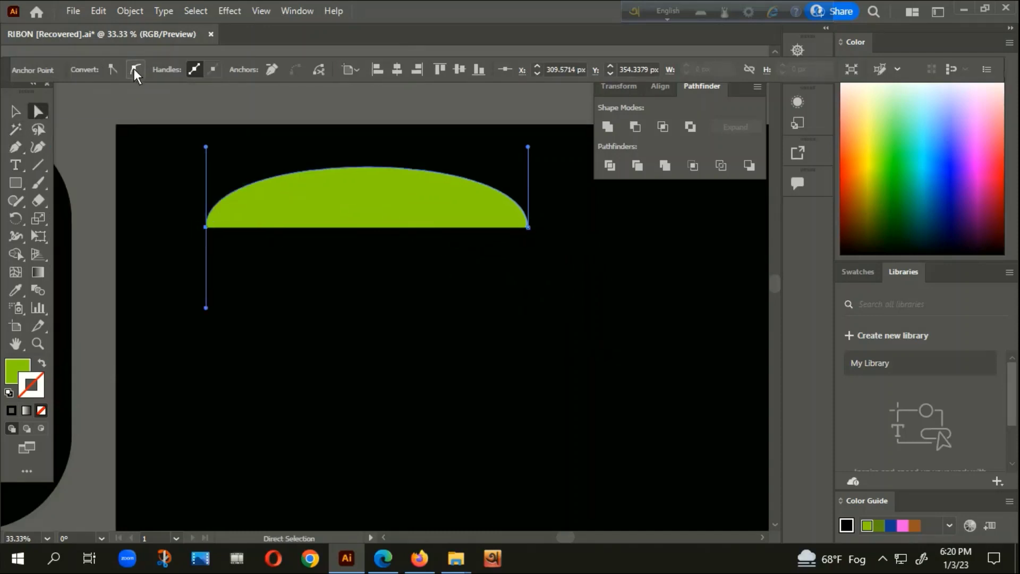
pyautogui.click(15, 110)
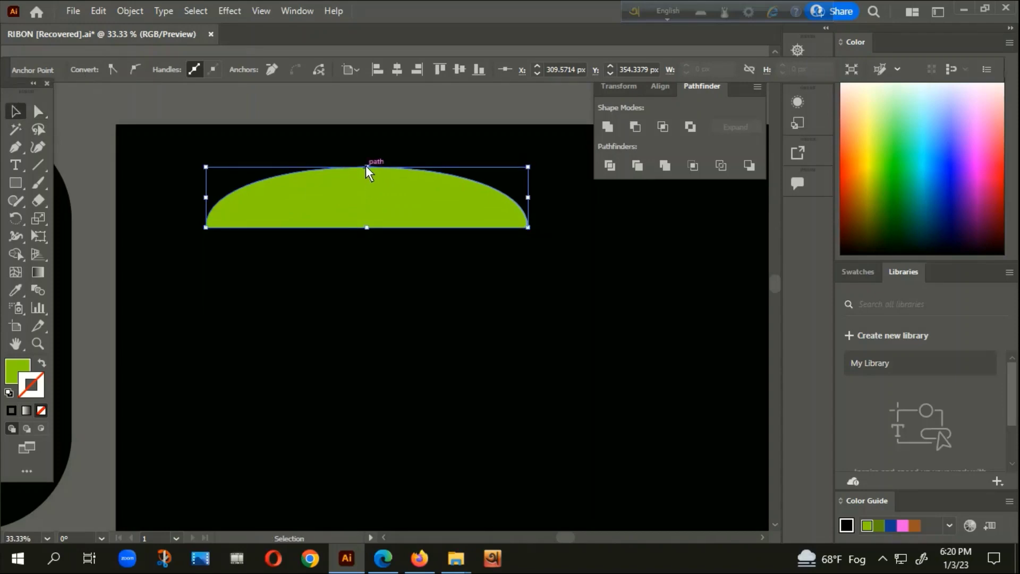
# Flatten the dome into a thin arc, place a copy just below, and deselect.
pyautogui.moveTo(366, 166); pyautogui.dragTo(364, 254)
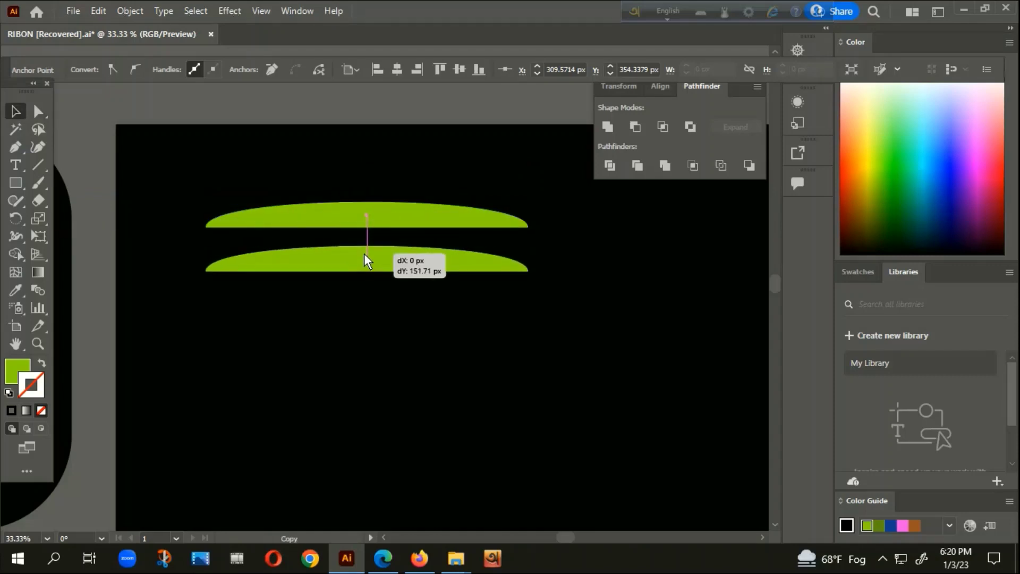
pyautogui.moveTo(364, 253); pyautogui.dragTo(364, 255)
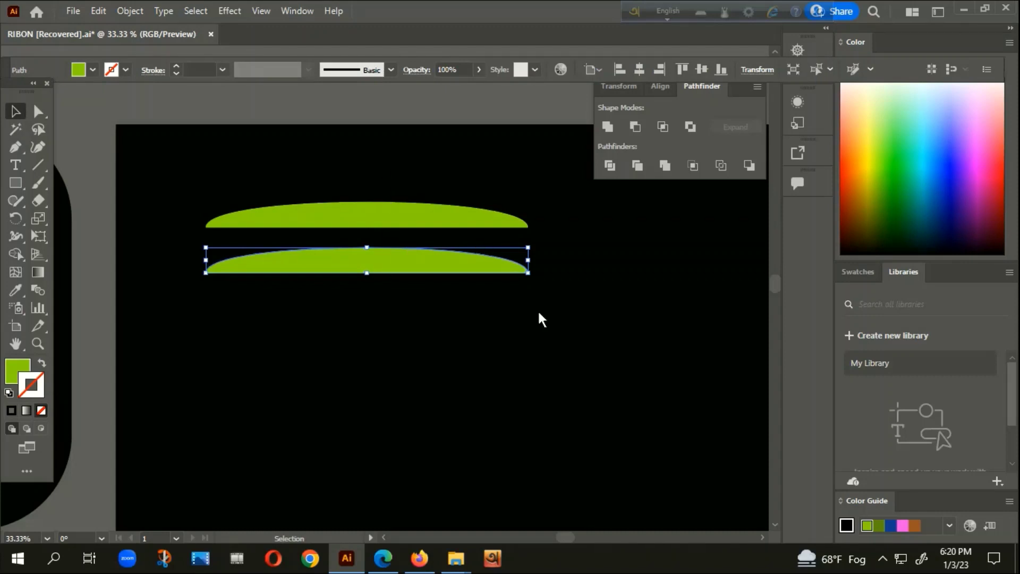
pyautogui.click(517, 321)
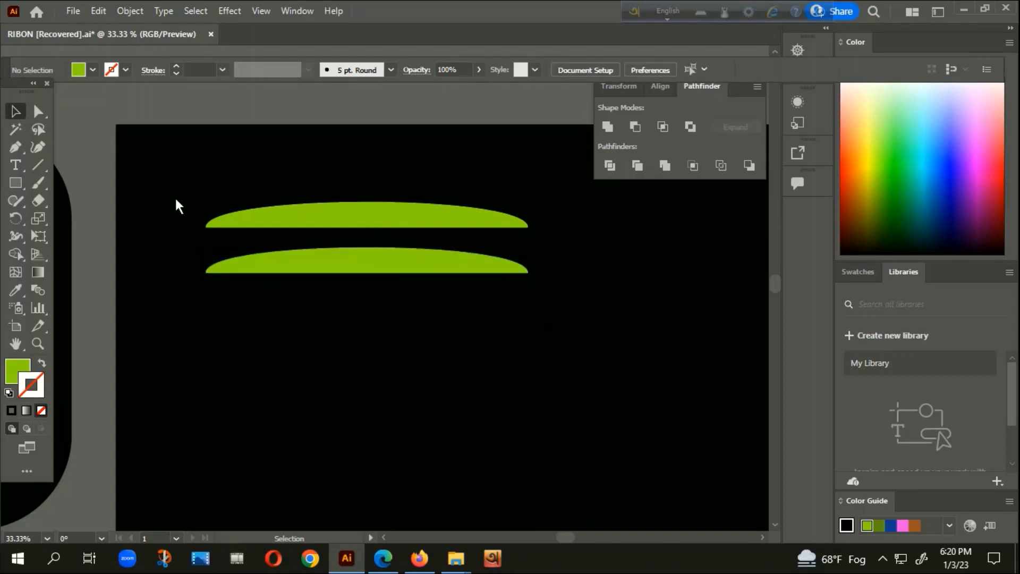
# Join the two arcs' left end points and then their right end points into one closed band.
pyautogui.press('a')
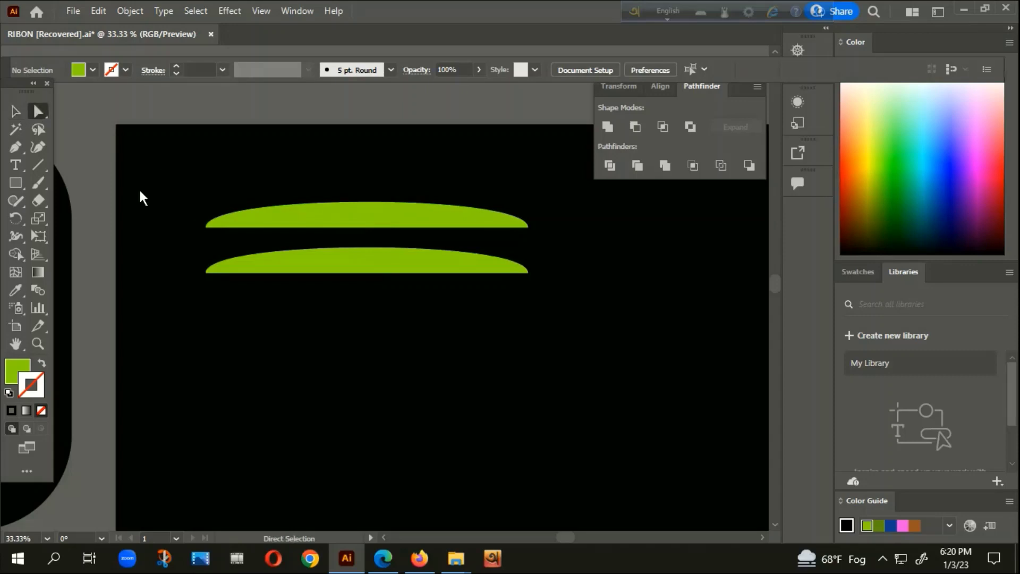
pyautogui.hotkey('ctrl', 'a')
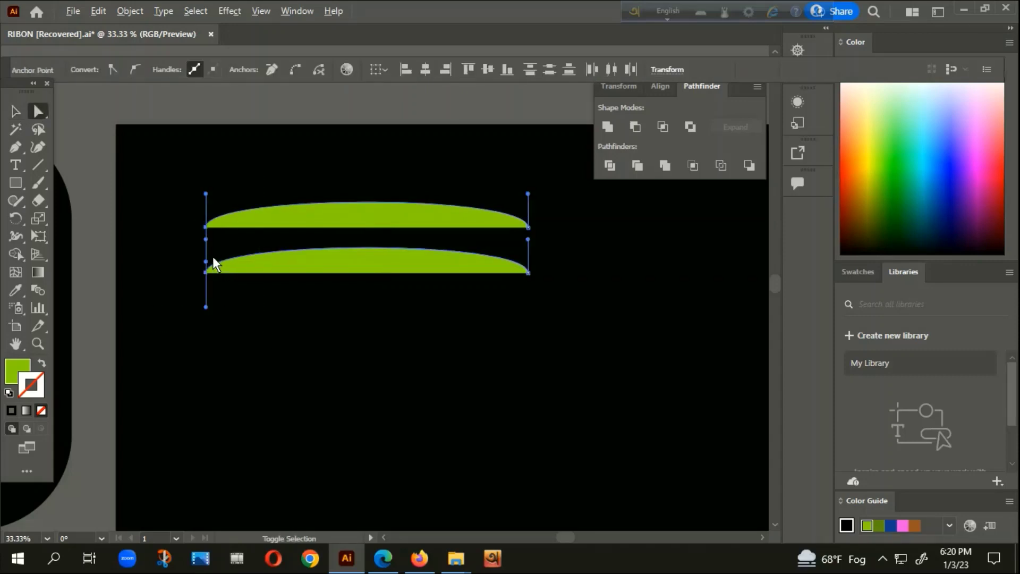
pyautogui.scroll(1, 198, 251)
pyautogui.scroll(2, 198, 246)
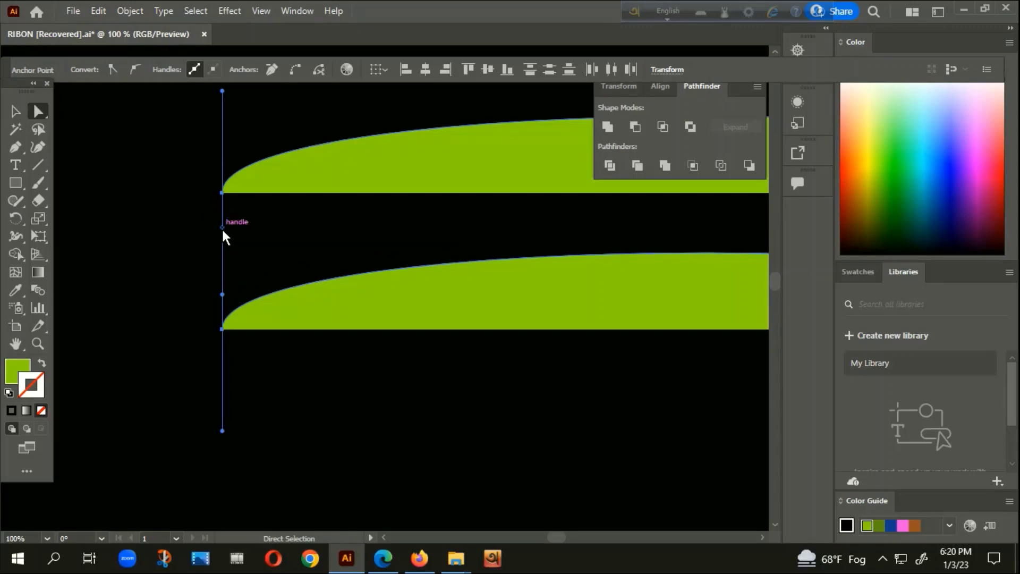
pyautogui.rightClick(221, 227)
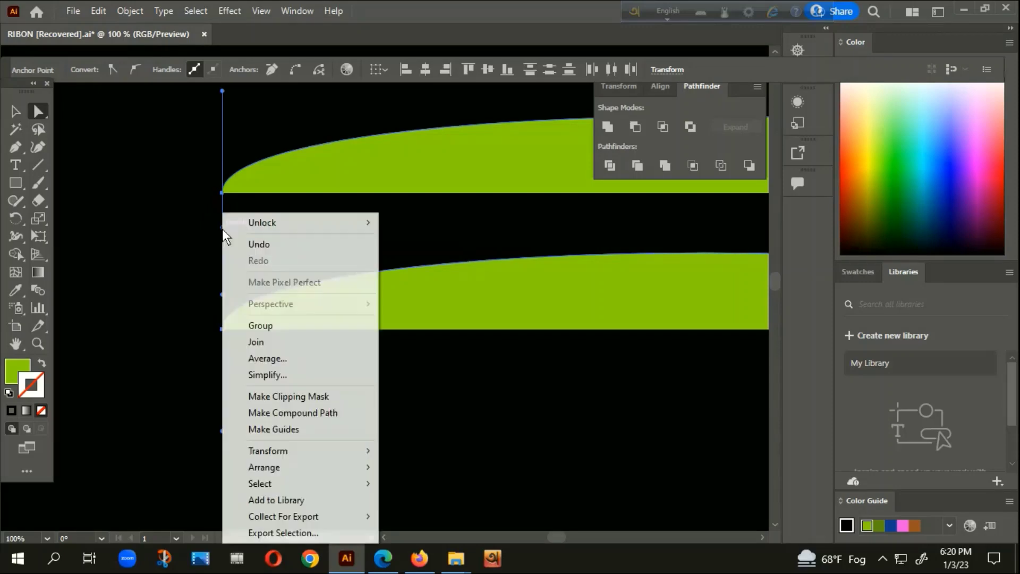
pyautogui.click(259, 342)
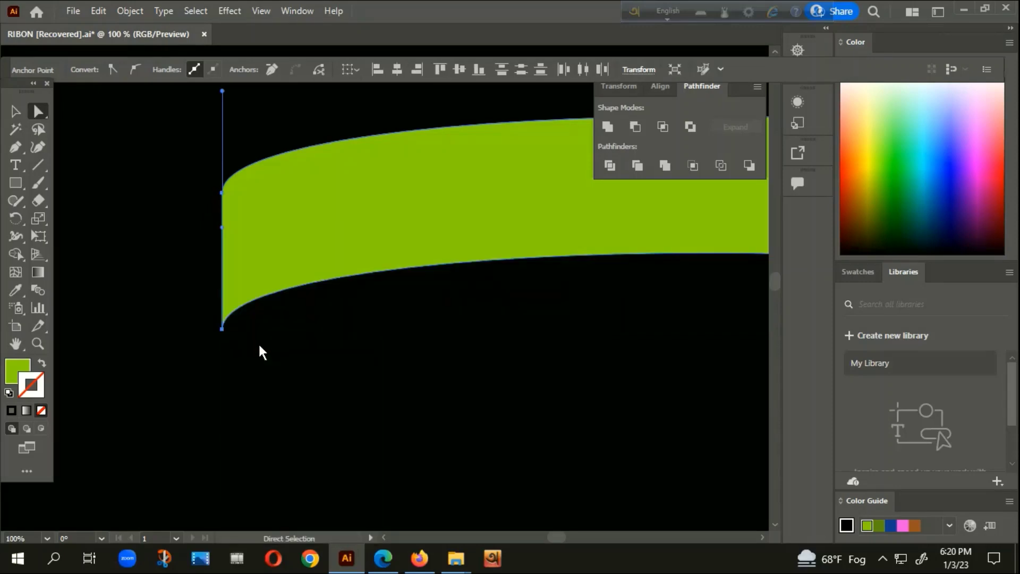
pyautogui.click(258, 342)
pyautogui.scroll(-2, 279, 275)
pyautogui.scroll(1, 624, 278)
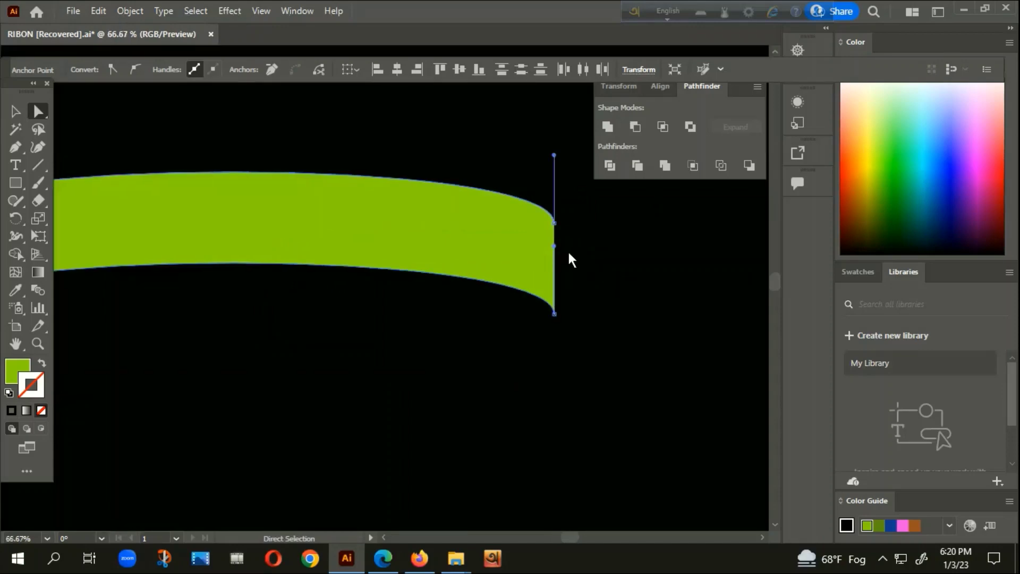
pyautogui.scroll(4, 552, 241)
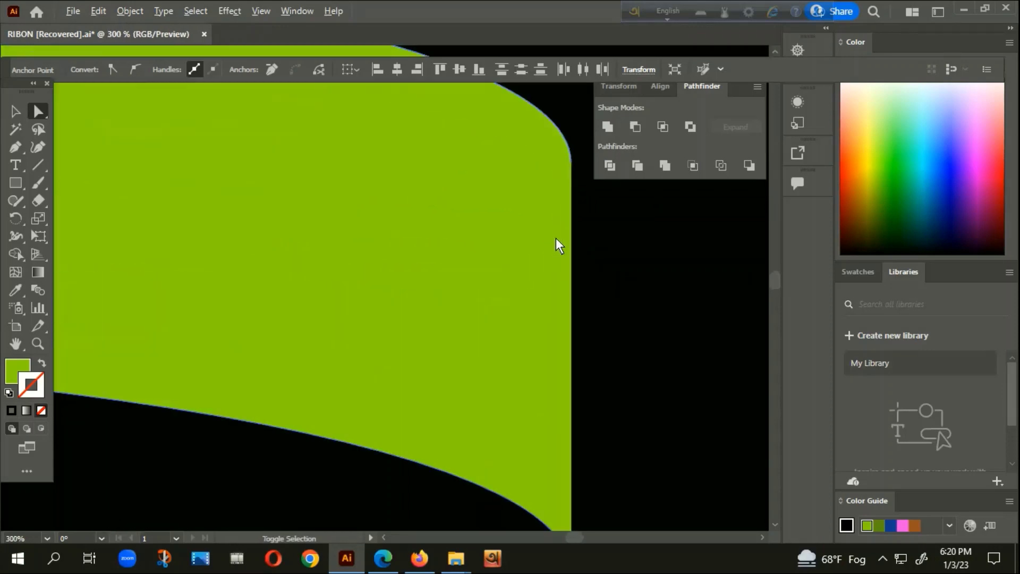
pyautogui.rightClick(571, 269)
pyautogui.click(741, 247)
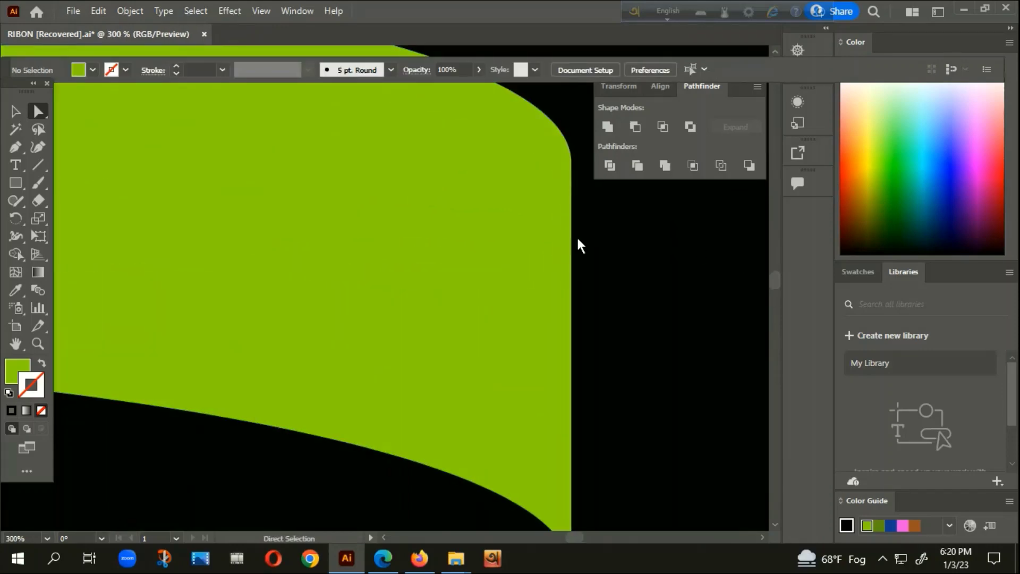
# Alt-drag a slightly lower copy of the band and deselect.
pyautogui.scroll(-3, 552, 244)
pyautogui.scroll(-3, 535, 246)
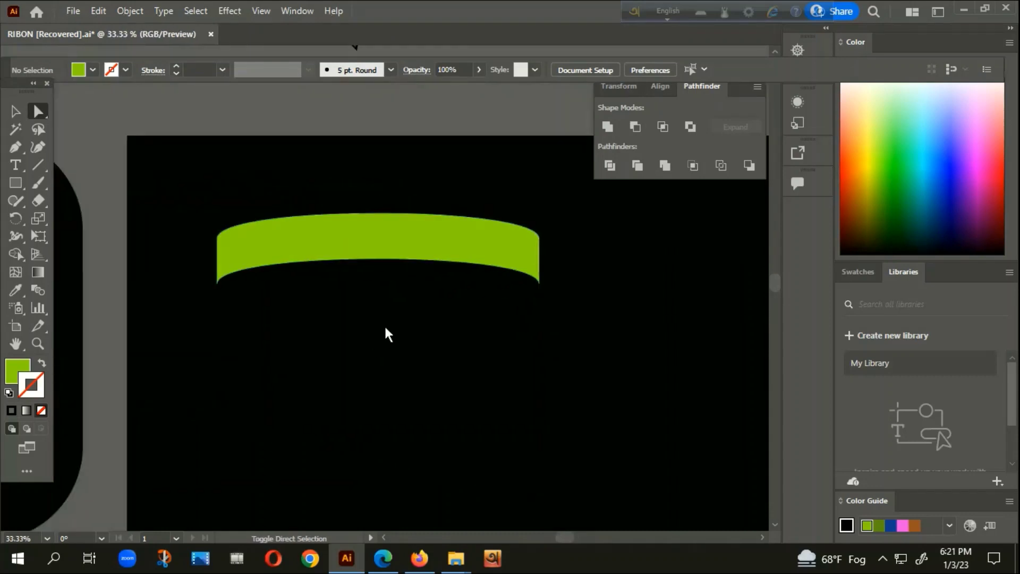
pyautogui.scroll(-1, 387, 334)
pyautogui.scroll(-1, 470, 423)
pyautogui.scroll(-1, 528, 393)
pyautogui.scroll(-1, 594, 368)
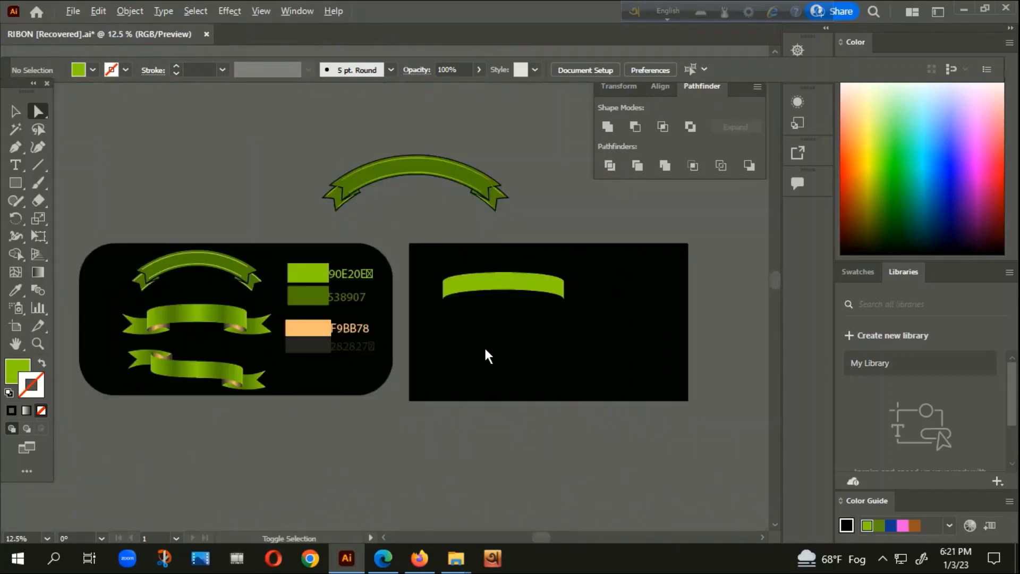
pyautogui.scroll(1, 451, 301)
pyautogui.scroll(2, 429, 273)
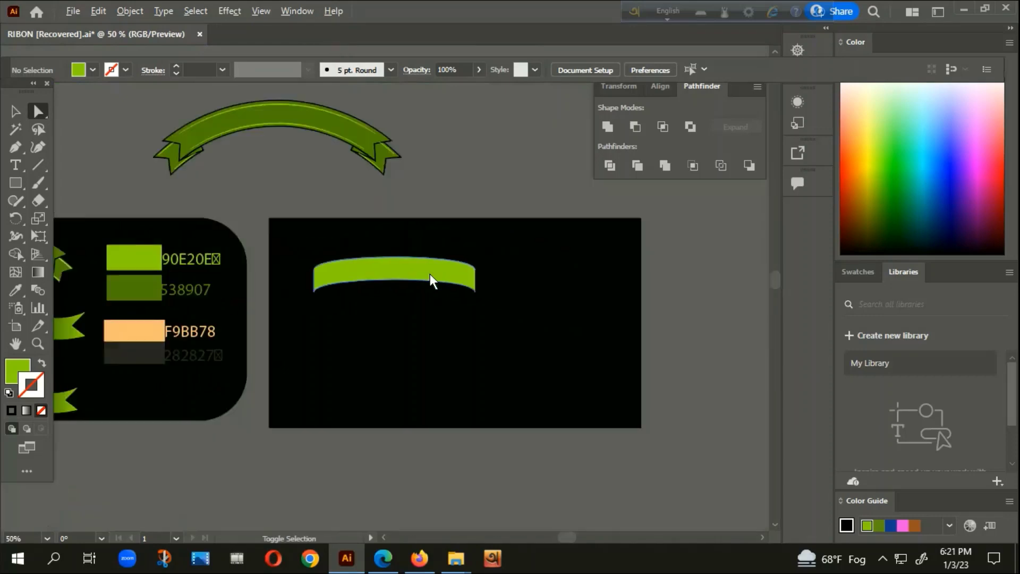
pyautogui.scroll(-3, 429, 273)
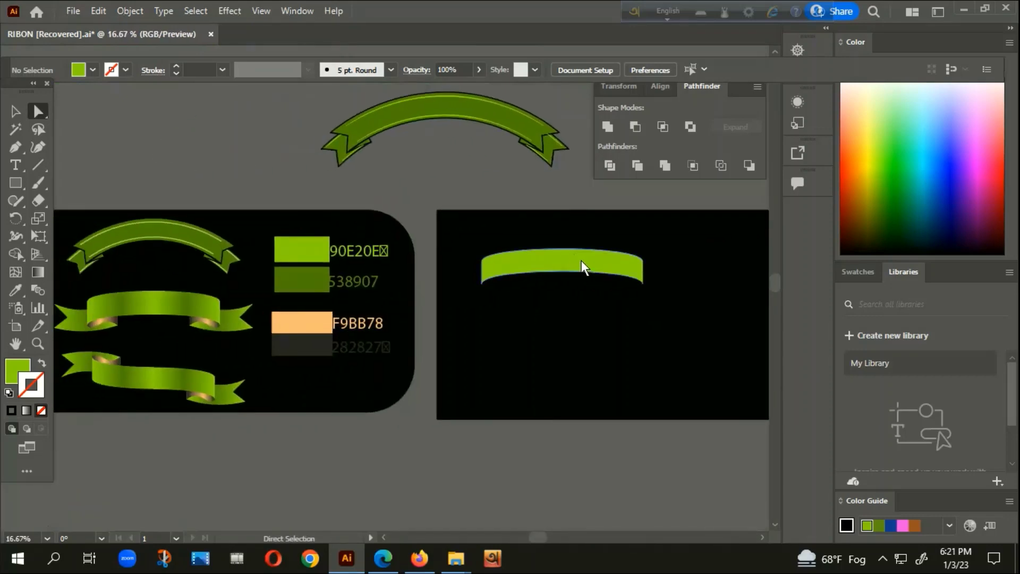
pyautogui.scroll(3, 583, 261)
pyautogui.moveTo(574, 248); pyautogui.dragTo(573, 275)
pyautogui.click(445, 367)
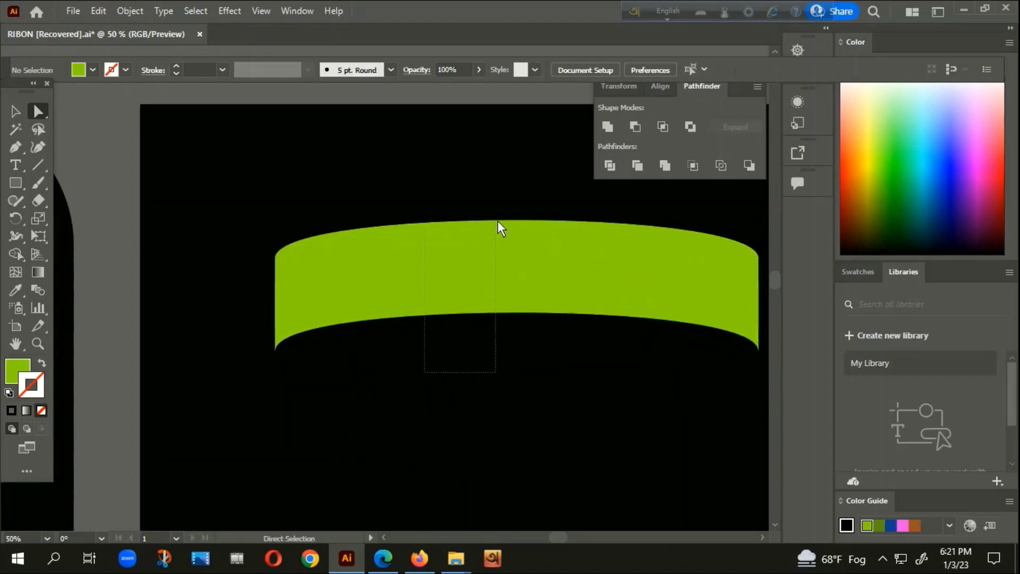
# Marquee-select all stacked bands and merge them with Pathfinder Unite.
pyautogui.moveTo(424, 372); pyautogui.dragTo(497, 221)
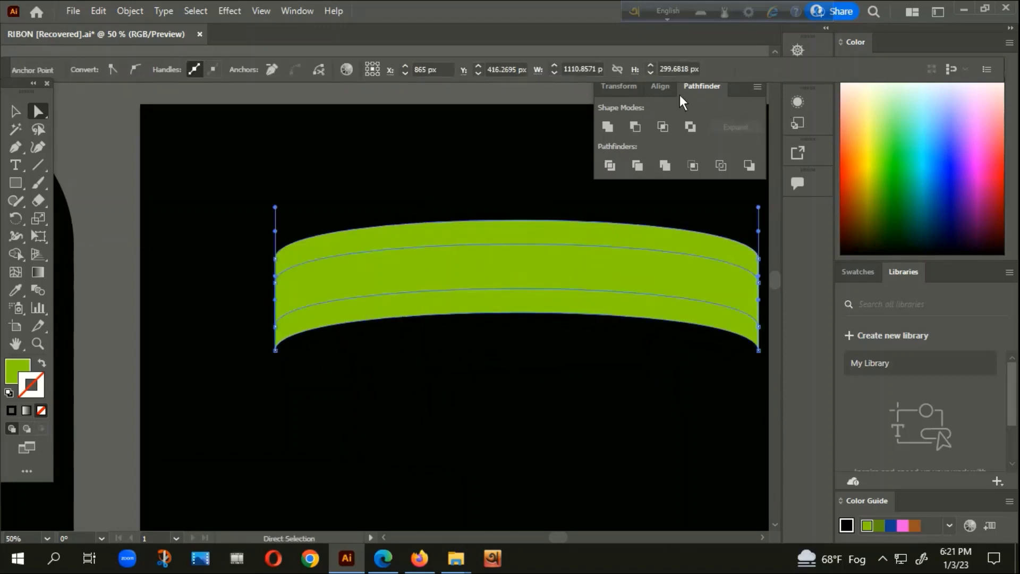
pyautogui.click(609, 129)
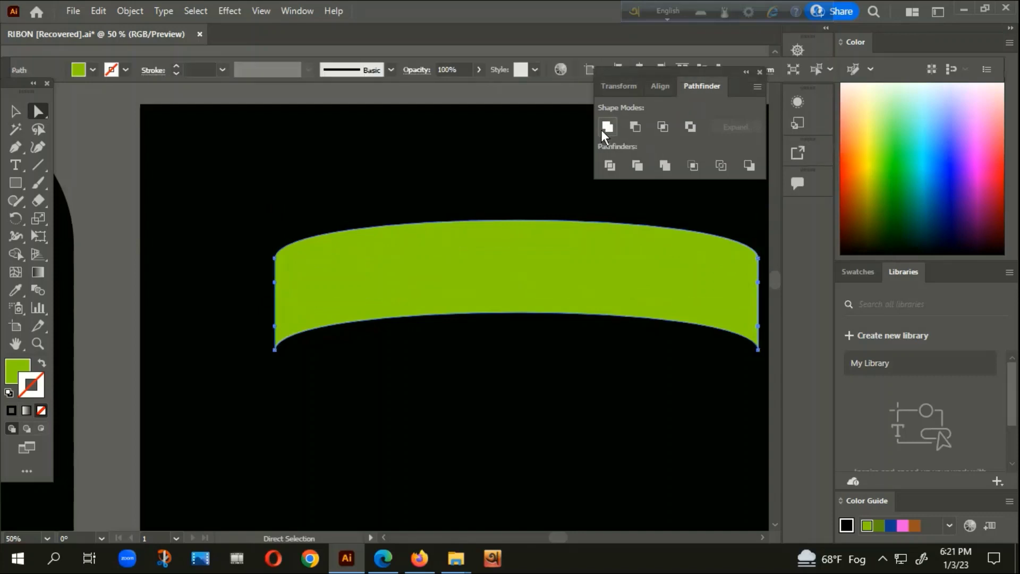
pyautogui.scroll(-3, 305, 302)
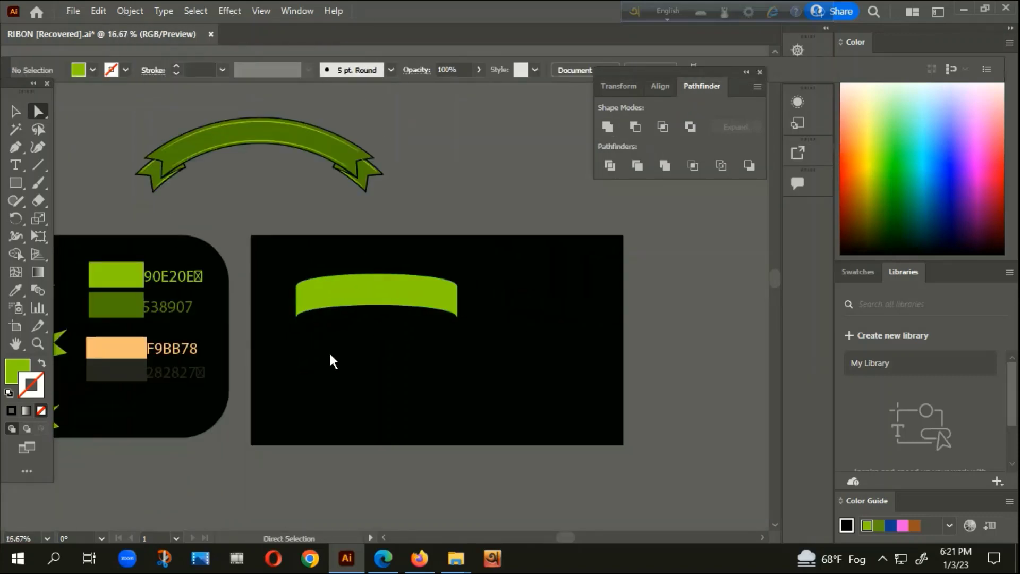
# Draw a rectangle over the band's lower right end and fill it dark green #466609.
pyautogui.scroll(-1, 330, 351)
pyautogui.moveTo(347, 349); pyautogui.dragTo(423, 339)
pyautogui.scroll(1, 489, 279)
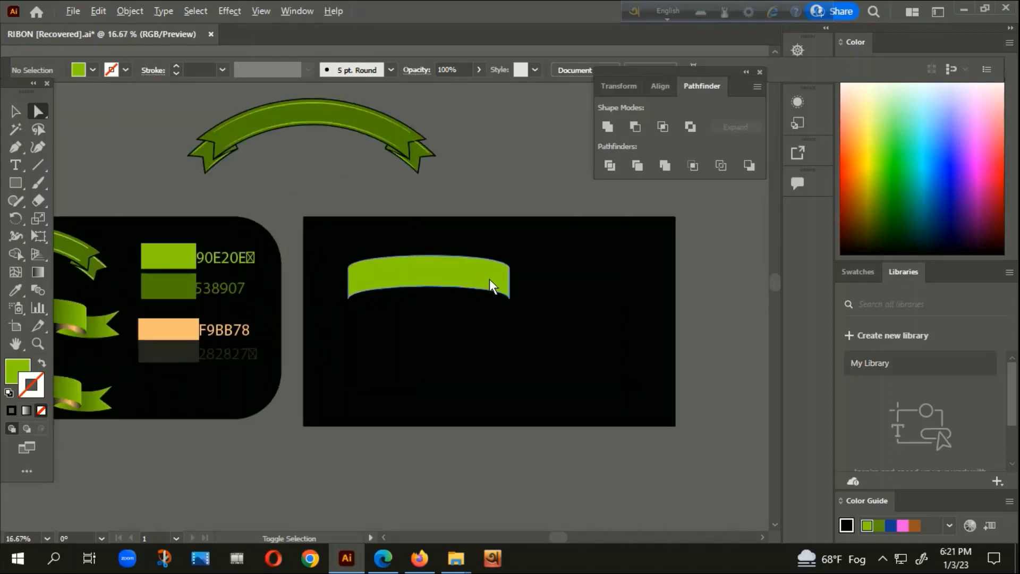
pyautogui.scroll(2, 489, 279)
pyautogui.moveTo(541, 356); pyautogui.dragTo(447, 319)
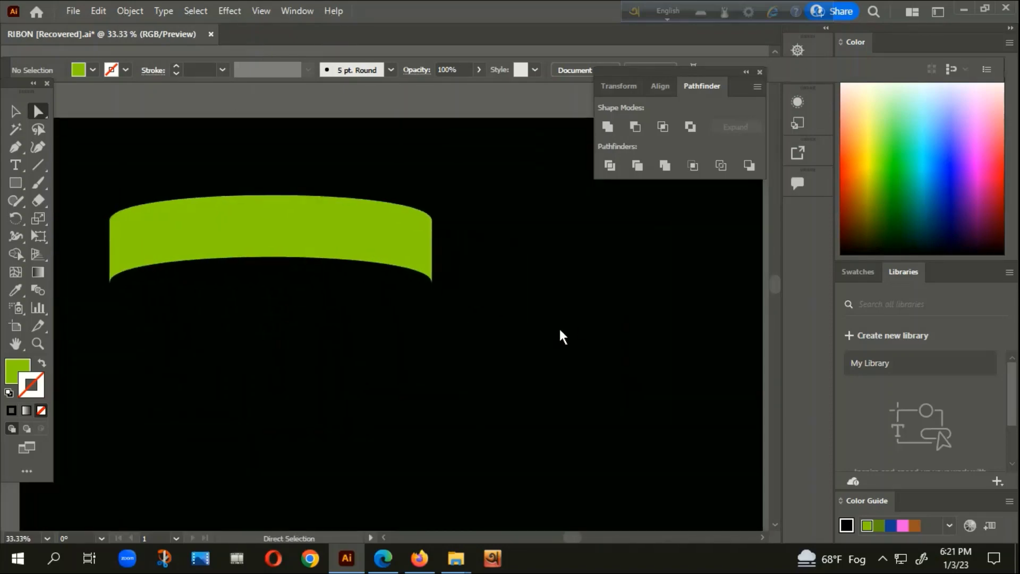
pyautogui.click(18, 183)
pyautogui.click(58, 182)
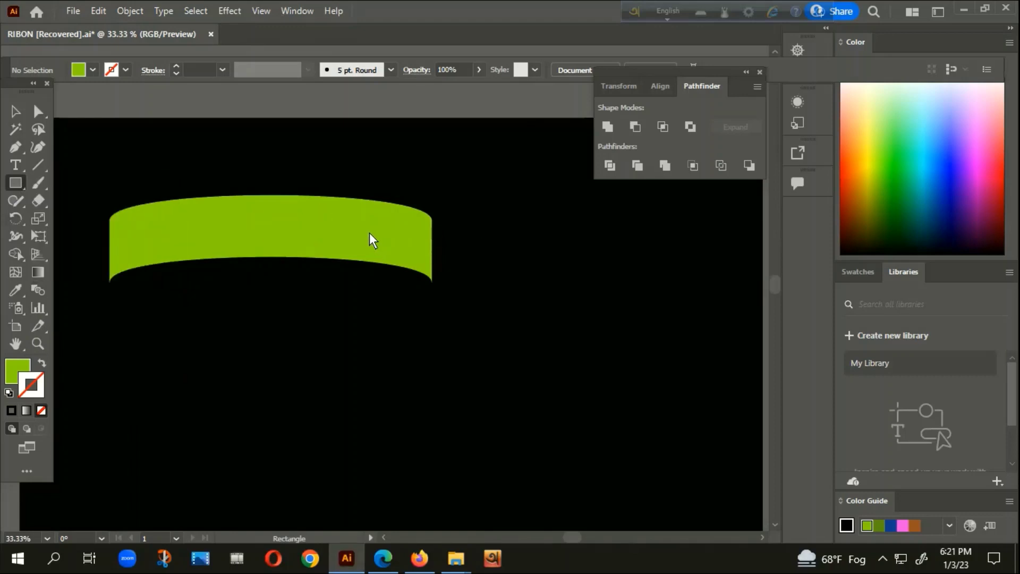
pyautogui.moveTo(372, 229); pyautogui.dragTo(432, 296)
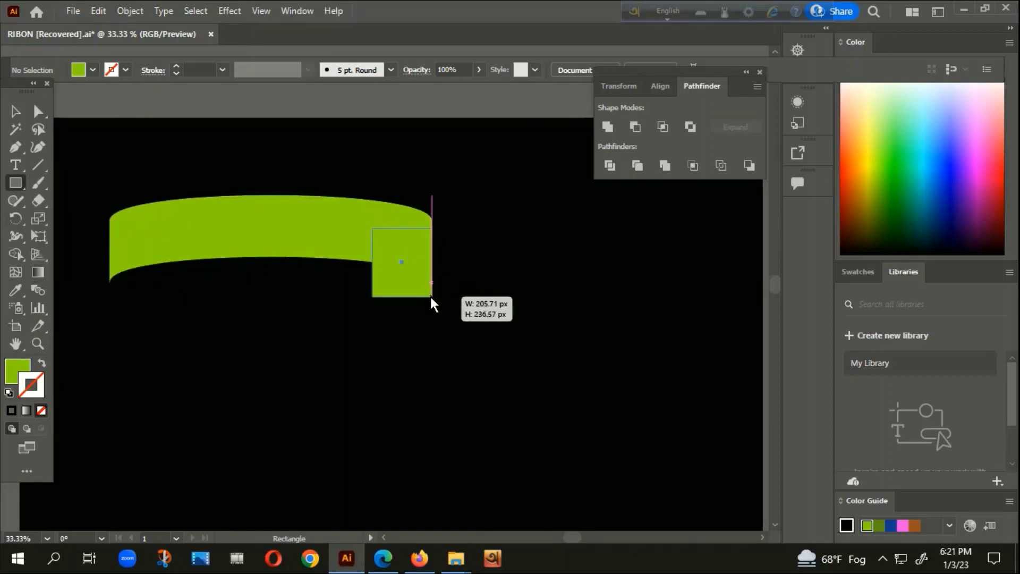
pyautogui.doubleClick(16, 371)
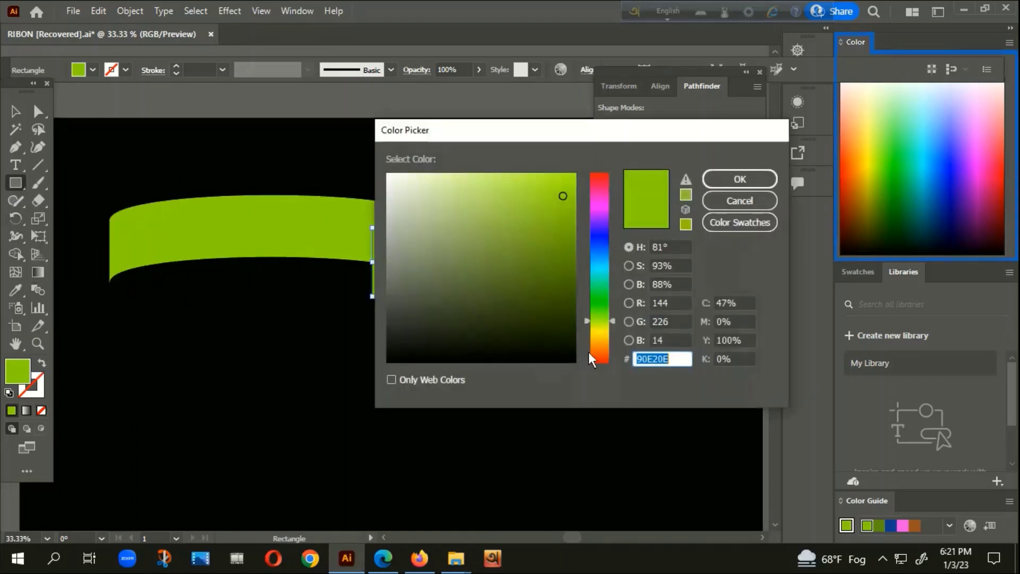
pyautogui.click(559, 287)
pyautogui.click(739, 179)
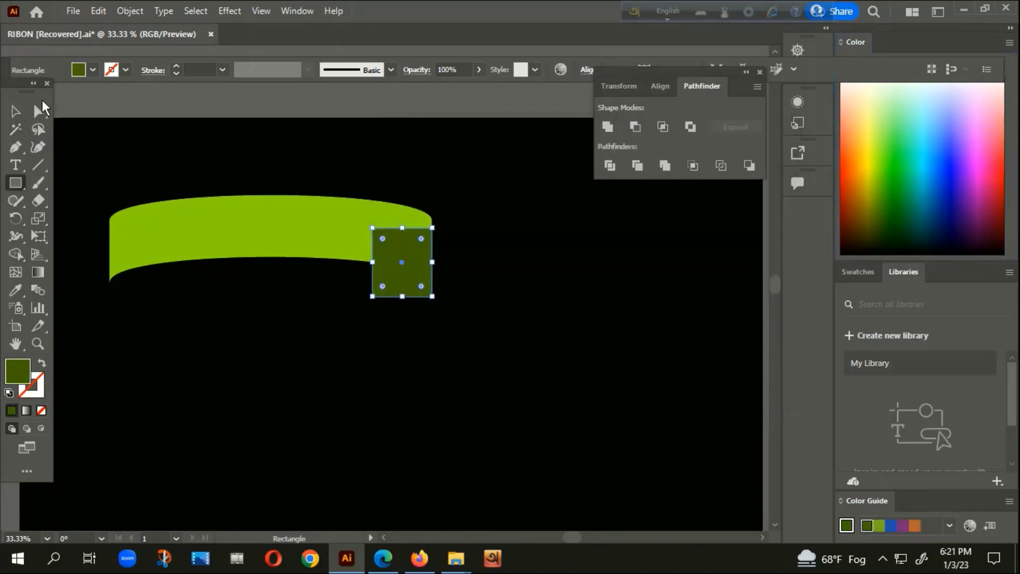
# Delete the dark green rectangle, select the band, then undo to restore the rectangle.
pyautogui.click(15, 112)
pyautogui.press('Delete')
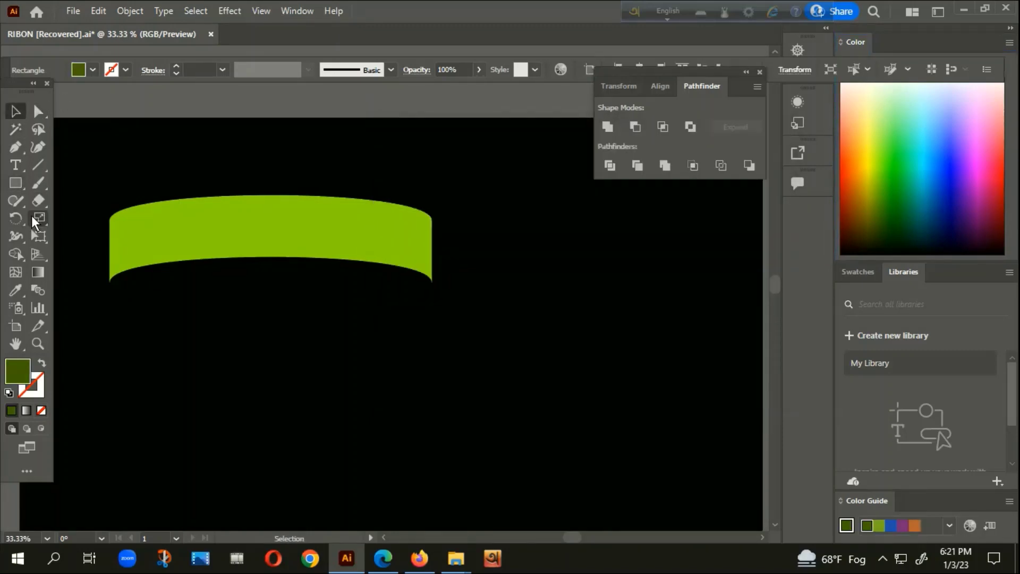
pyautogui.click(307, 238)
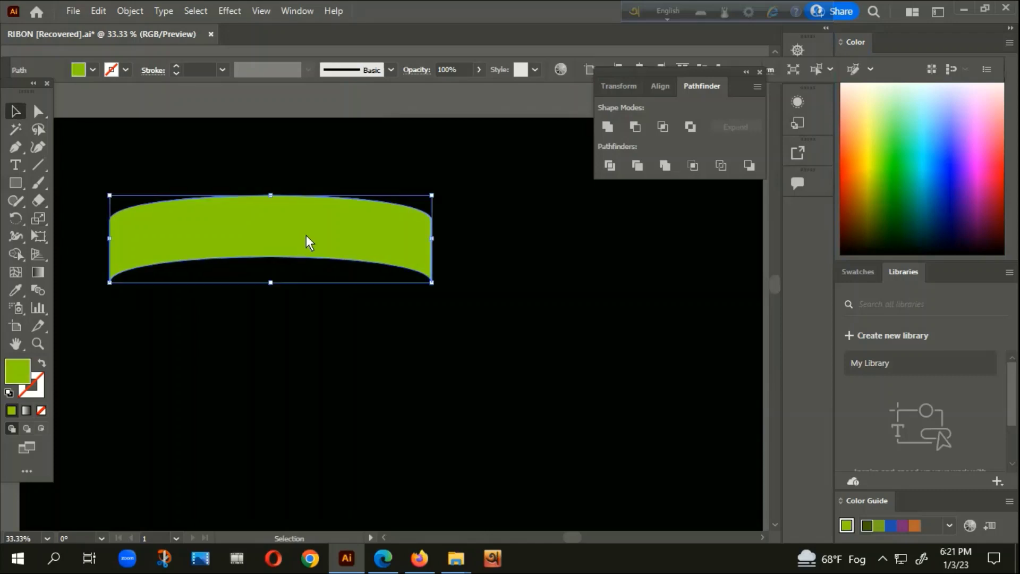
pyautogui.hotkey('ctrl', 'z')
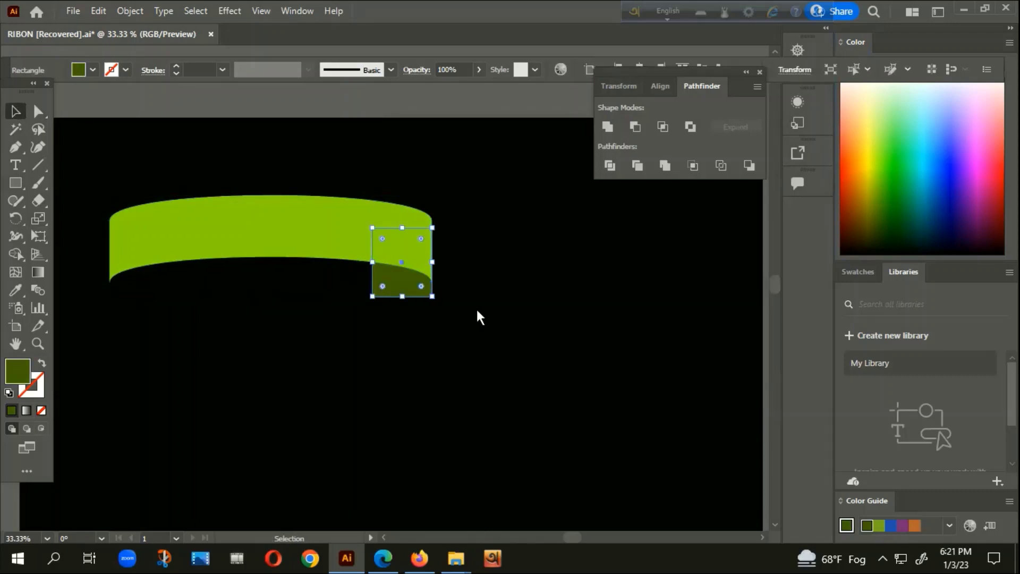
# Move the dark green rectangle slightly upward and deselect it.
pyautogui.click(476, 307)
pyautogui.scroll(2, 419, 256)
pyautogui.scroll(2, 435, 320)
pyautogui.moveTo(431, 318); pyautogui.dragTo(434, 252)
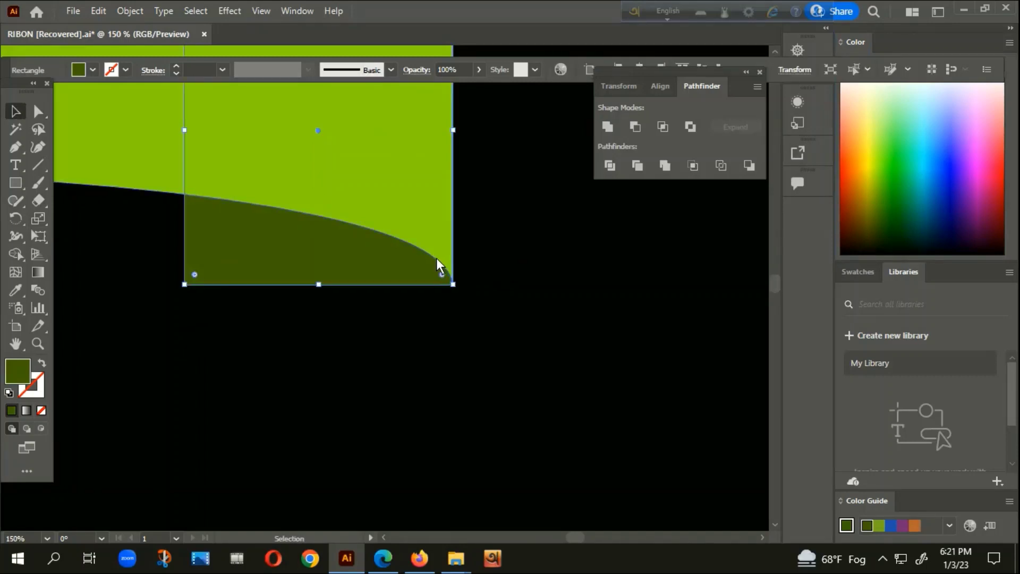
pyautogui.click(427, 344)
pyautogui.scroll(-3, 427, 344)
pyautogui.scroll(3, 426, 345)
# Reselect the rectangle and pan to bring the colour swatches and reference ribbons into view.
pyautogui.click(394, 318)
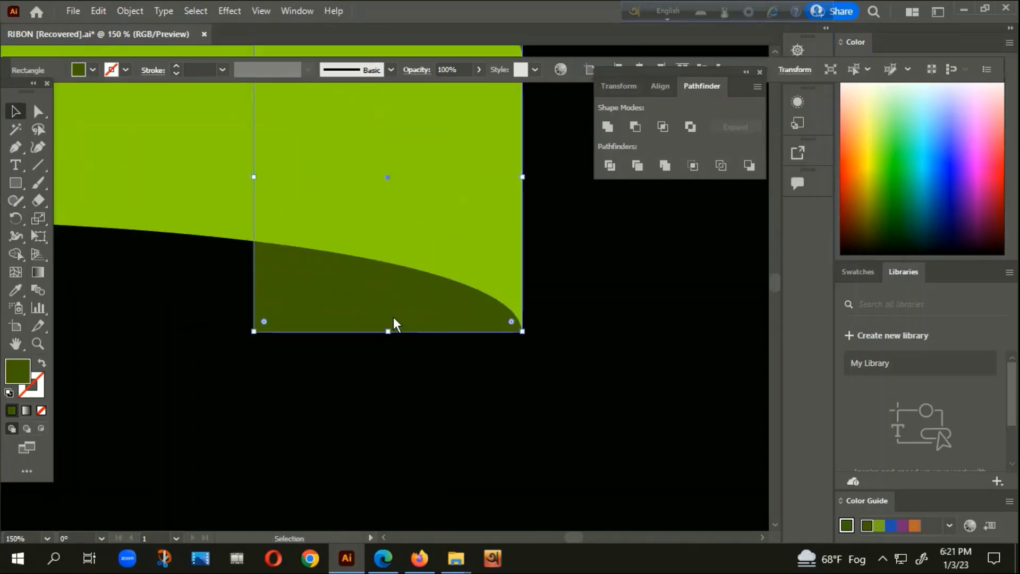
pyautogui.scroll(-4, 449, 346)
pyautogui.scroll(4, 451, 353)
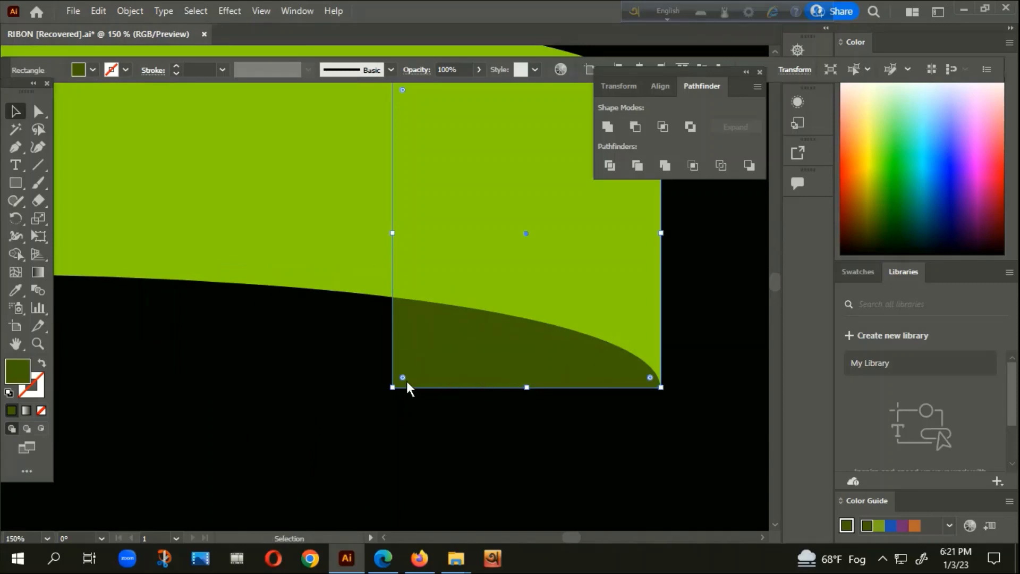
pyautogui.scroll(-4, 446, 368)
pyautogui.moveTo(453, 364); pyautogui.dragTo(706, 387)
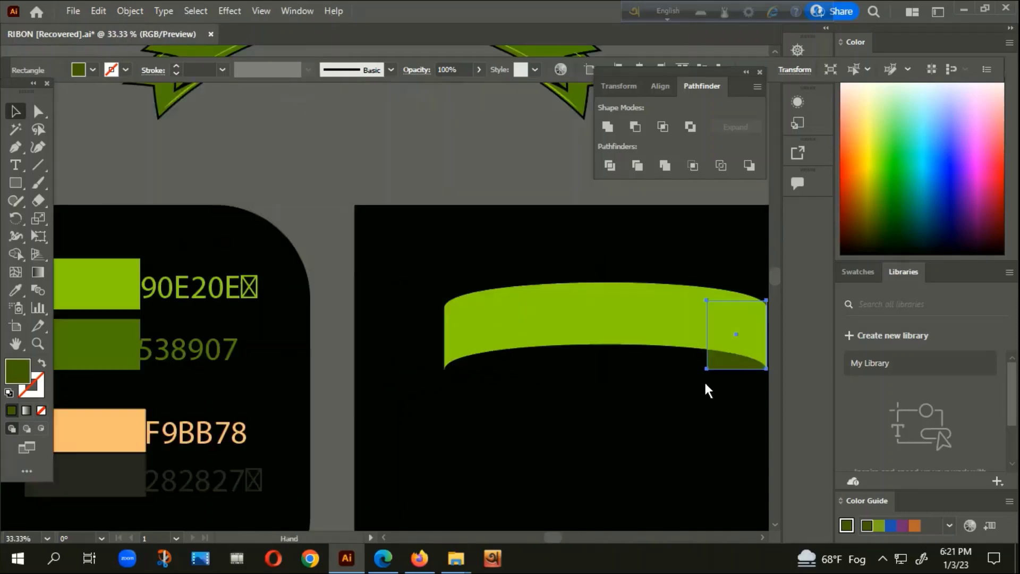
pyautogui.moveTo(578, 275); pyautogui.dragTo(695, 228)
pyautogui.scroll(2, 260, 310)
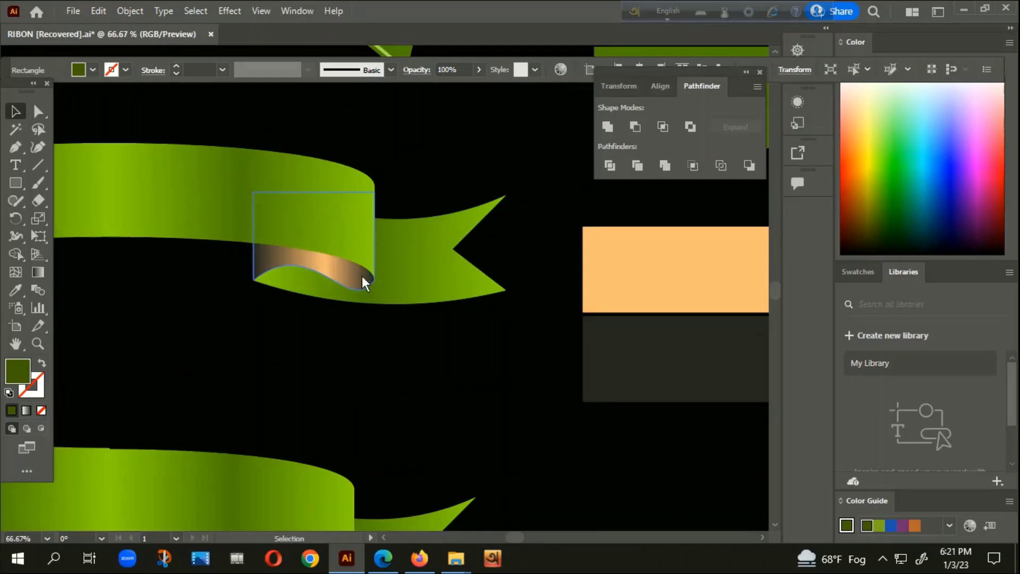
pyautogui.scroll(-2, 260, 264)
pyautogui.scroll(-3, 227, 288)
pyautogui.hscroll(3, 453, 353)
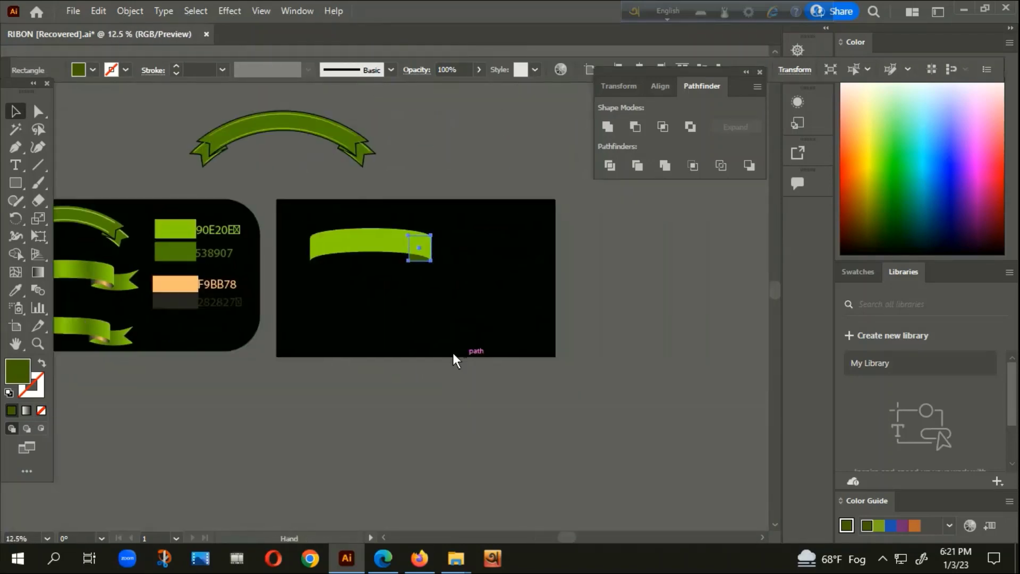
pyautogui.scroll(1, 412, 264)
pyautogui.scroll(5, 412, 264)
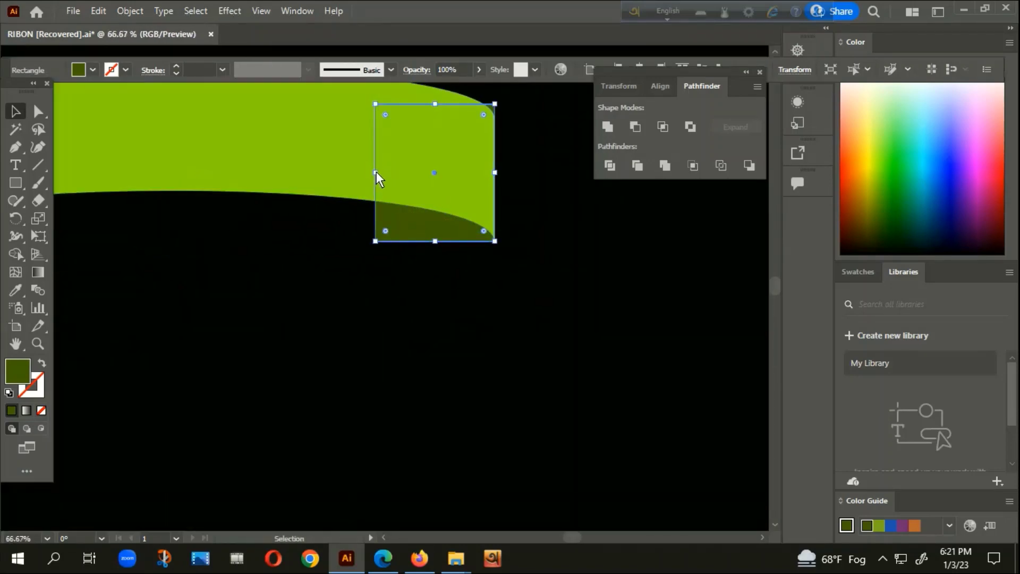
# Widen the dark green end piece leftward by its left edge, then reselect it.
pyautogui.moveTo(376, 171); pyautogui.dragTo(345, 177)
pyautogui.click(415, 312)
pyautogui.scroll(2, 411, 223)
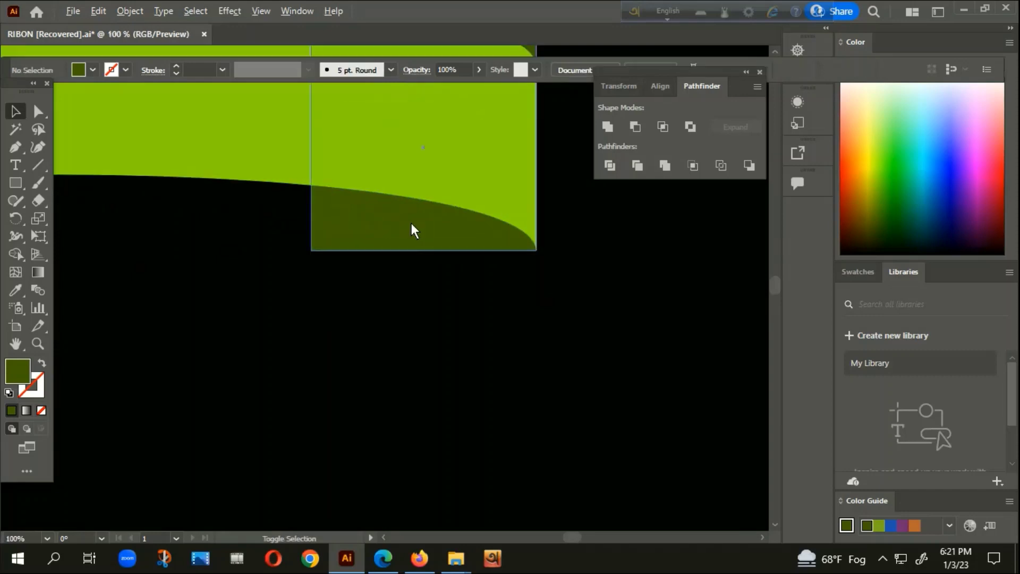
pyautogui.click(405, 242)
pyautogui.scroll(-2, 403, 302)
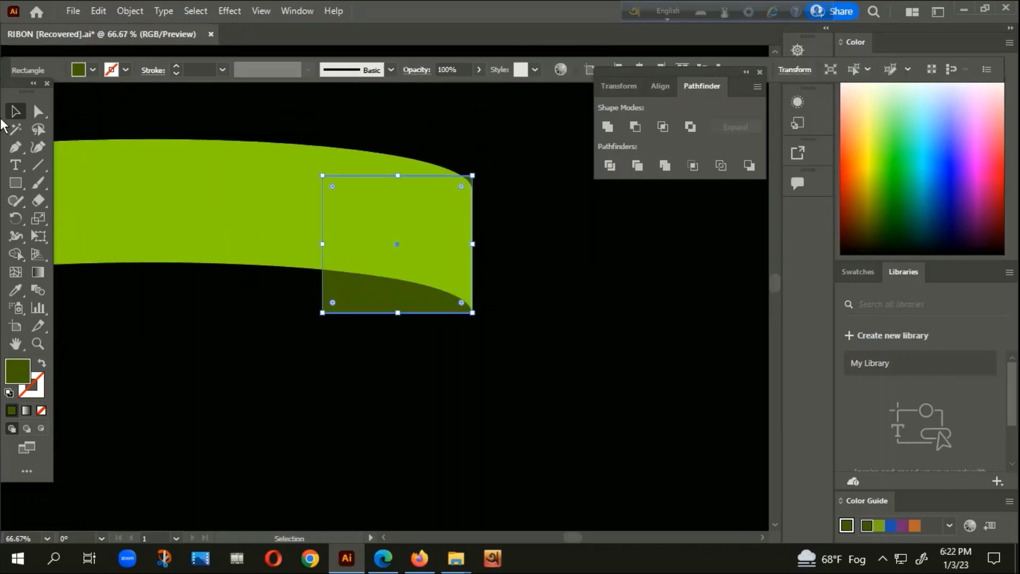
pyautogui.click(13, 148)
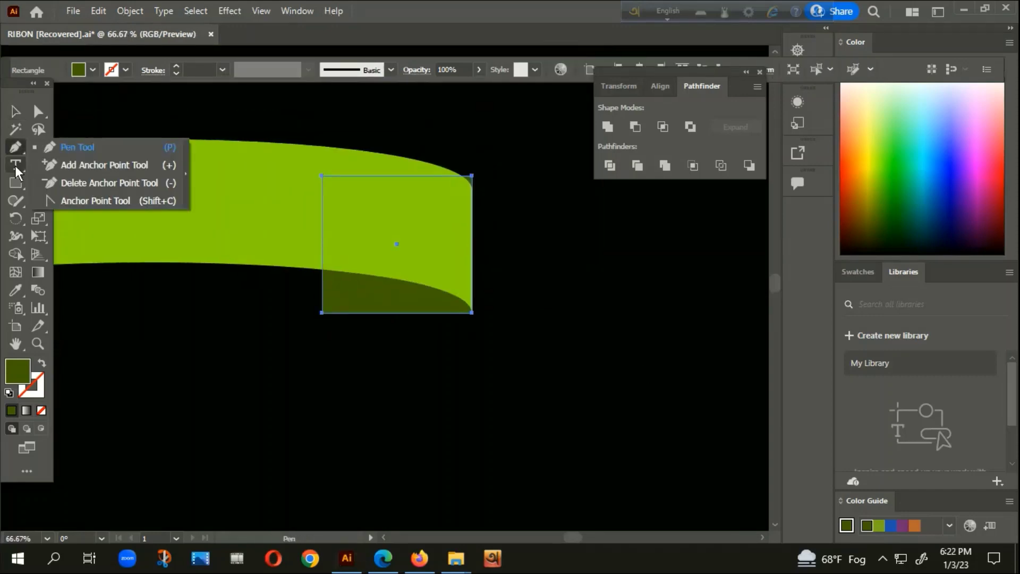
# With the Anchor Point Tool, bend the end piece's bottom edge into a raised arch dipping to a rounded right tip.
pyautogui.click(81, 203)
pyautogui.scroll(2, 391, 310)
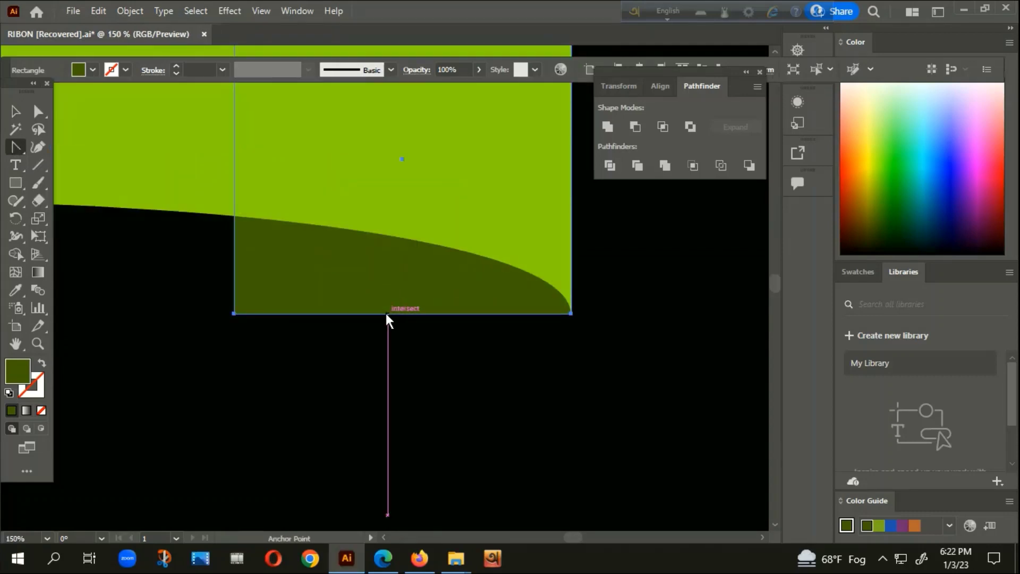
pyautogui.moveTo(387, 313); pyautogui.dragTo(390, 284)
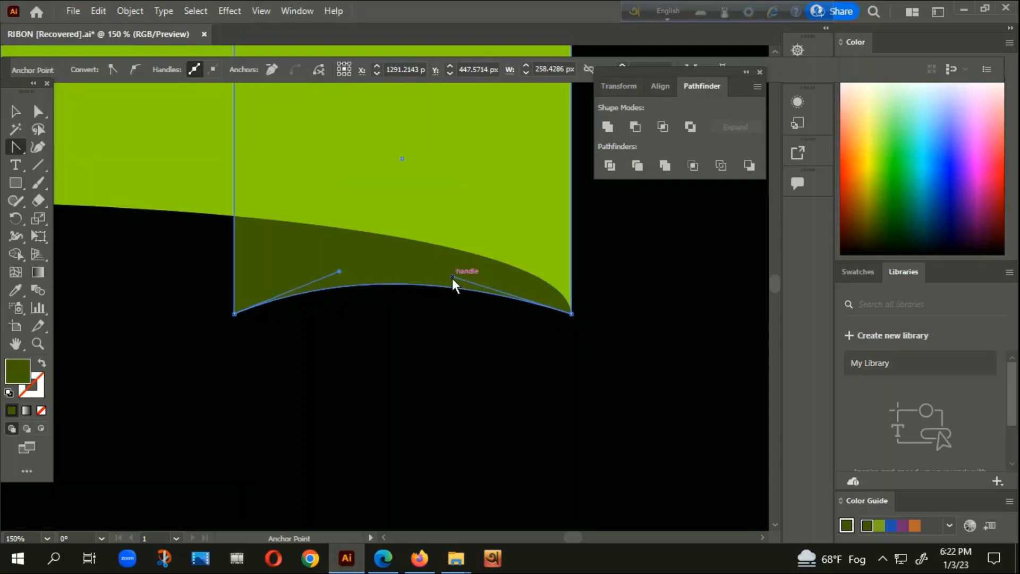
pyautogui.moveTo(452, 277); pyautogui.dragTo(553, 365)
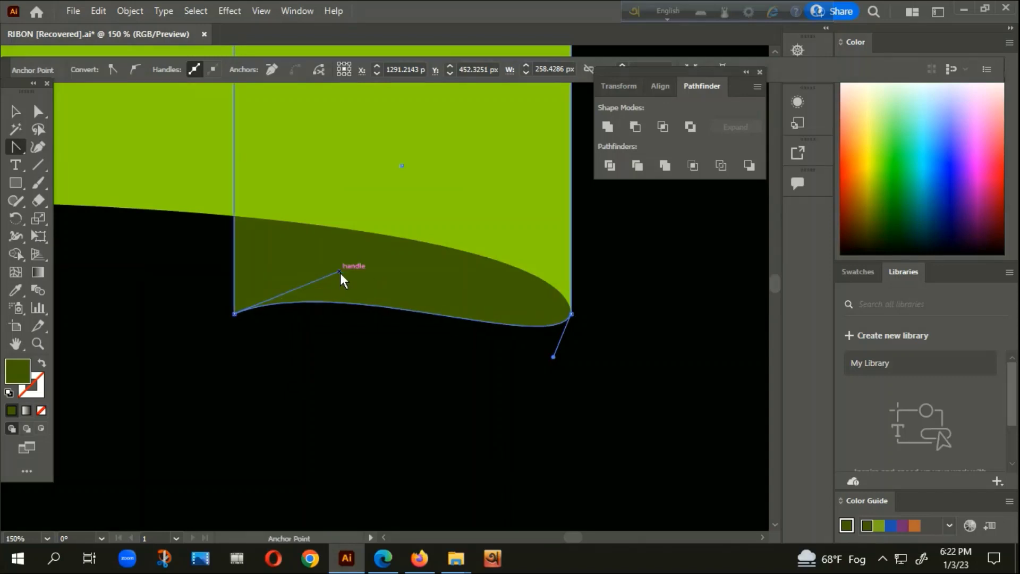
pyautogui.moveTo(340, 272); pyautogui.dragTo(332, 213)
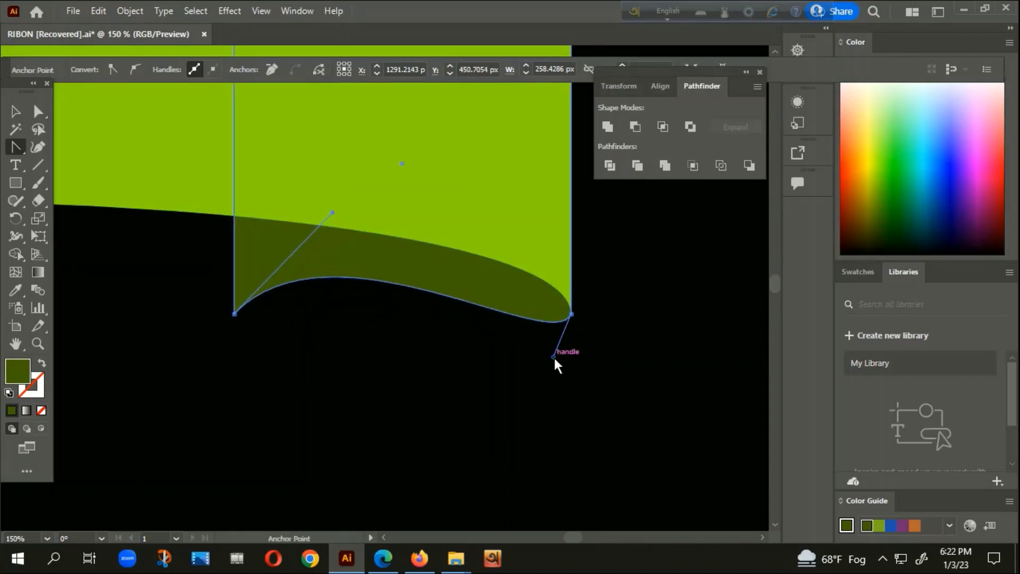
pyautogui.moveTo(553, 357); pyautogui.dragTo(567, 378)
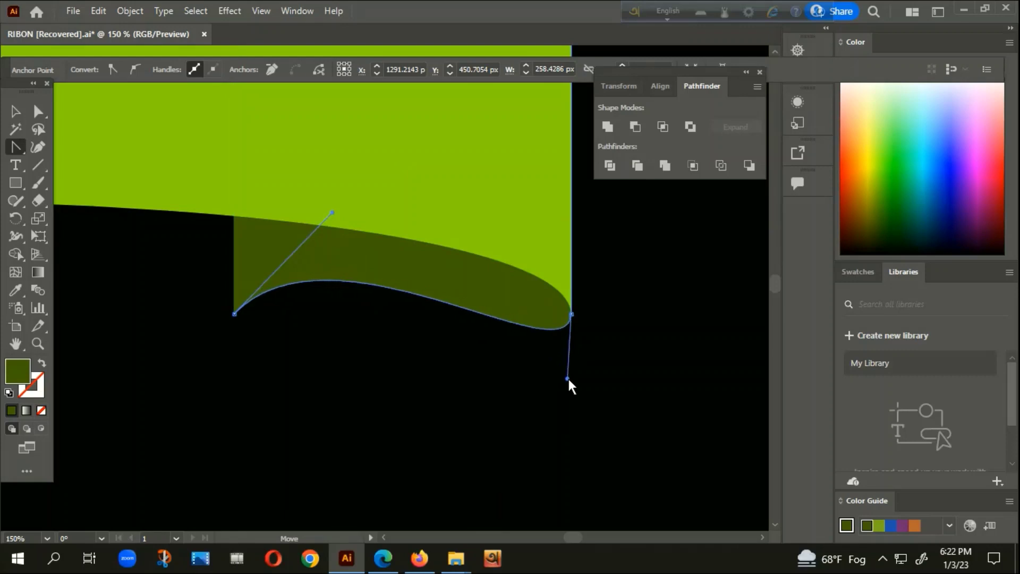
pyautogui.moveTo(568, 378); pyautogui.dragTo(571, 380)
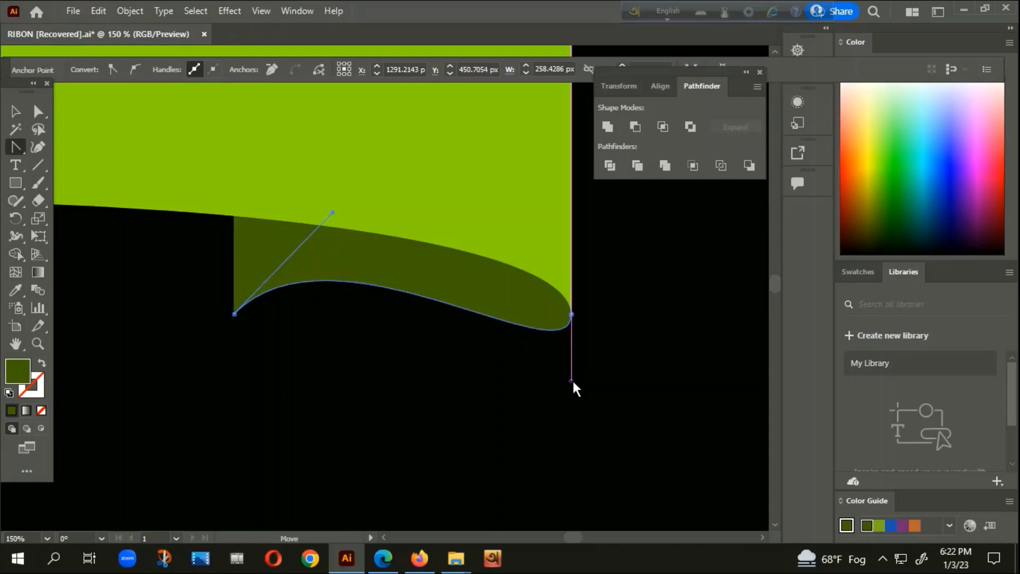
pyautogui.moveTo(573, 381); pyautogui.dragTo(572, 381)
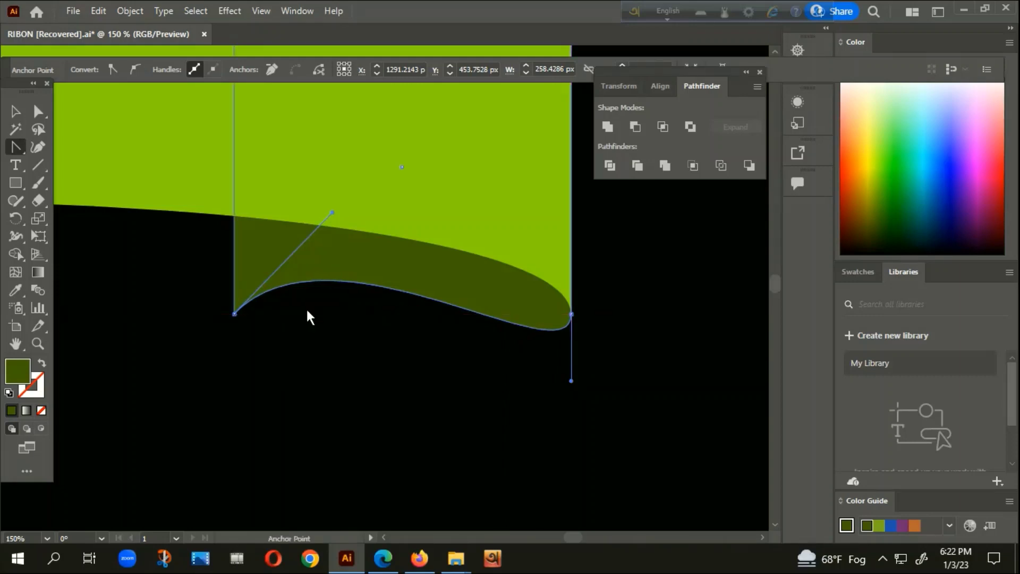
# Lower the dark green end piece's top edge so it tucks behind the ribbon at about 258 × 224 px.
pyautogui.click(15, 111)
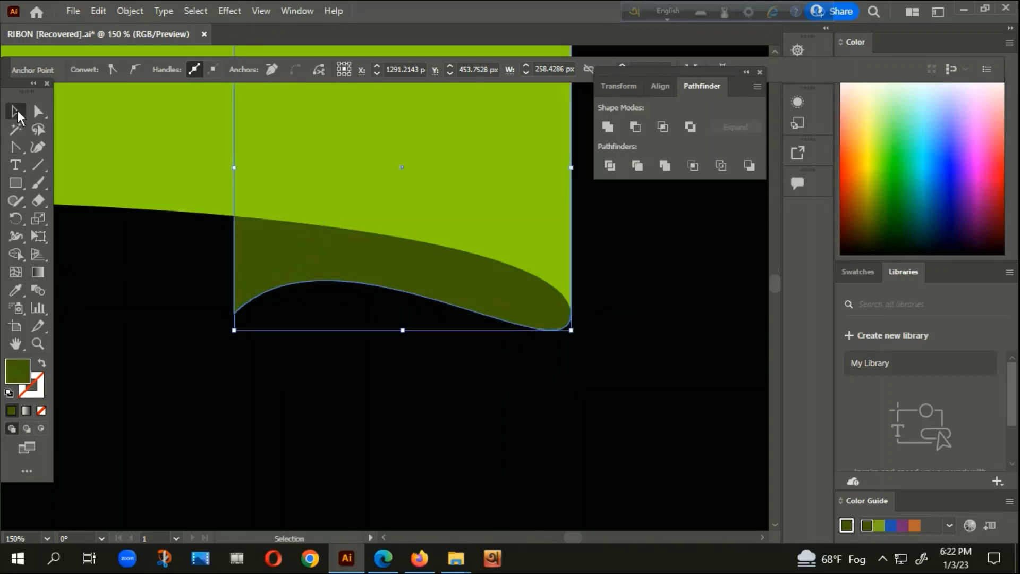
pyautogui.click(190, 324)
pyautogui.scroll(-3, 193, 324)
pyautogui.scroll(-1, 200, 326)
pyautogui.scroll(2, 269, 268)
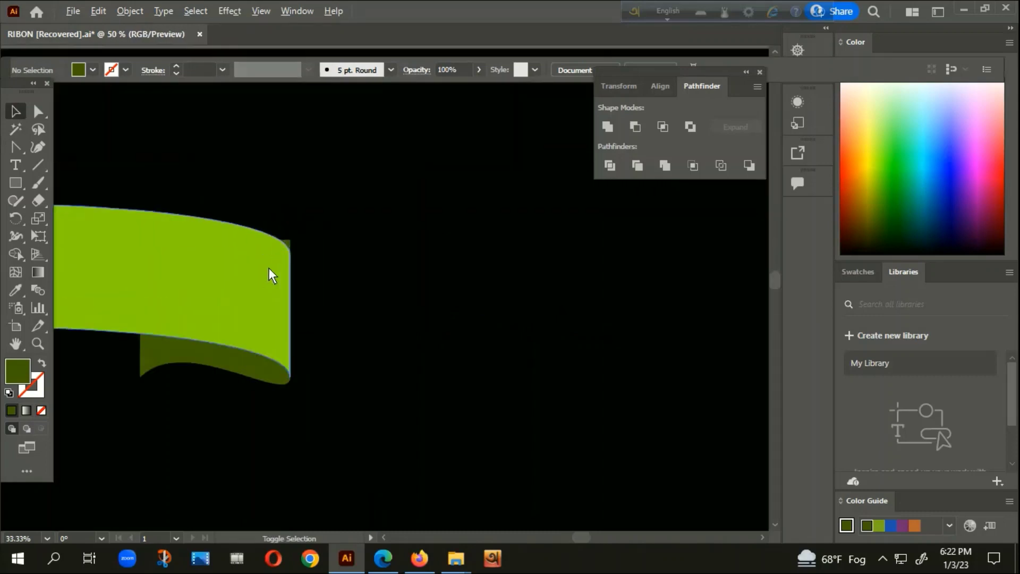
pyautogui.scroll(1, 294, 233)
pyautogui.click(293, 233)
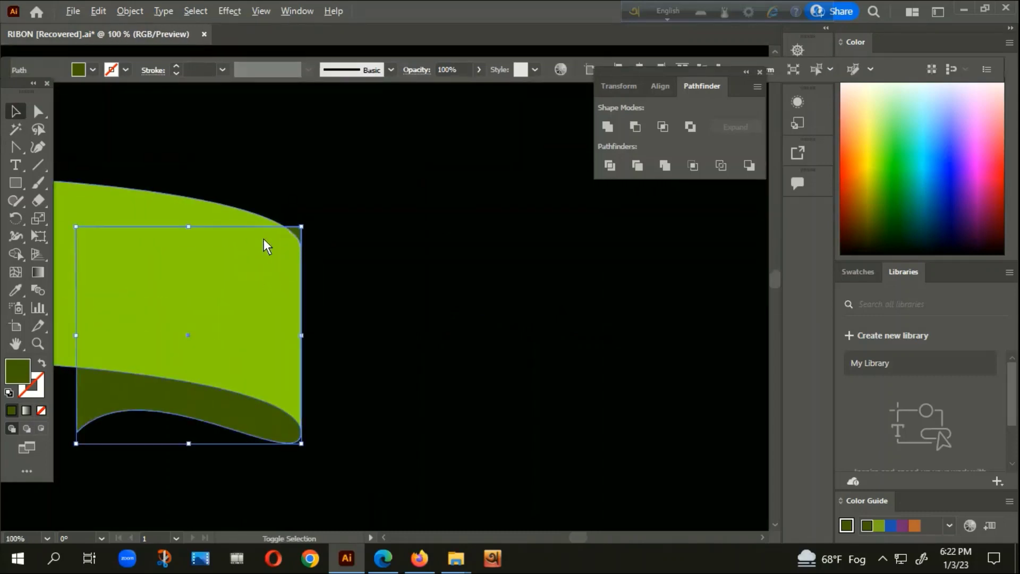
pyautogui.moveTo(187, 225); pyautogui.dragTo(193, 282)
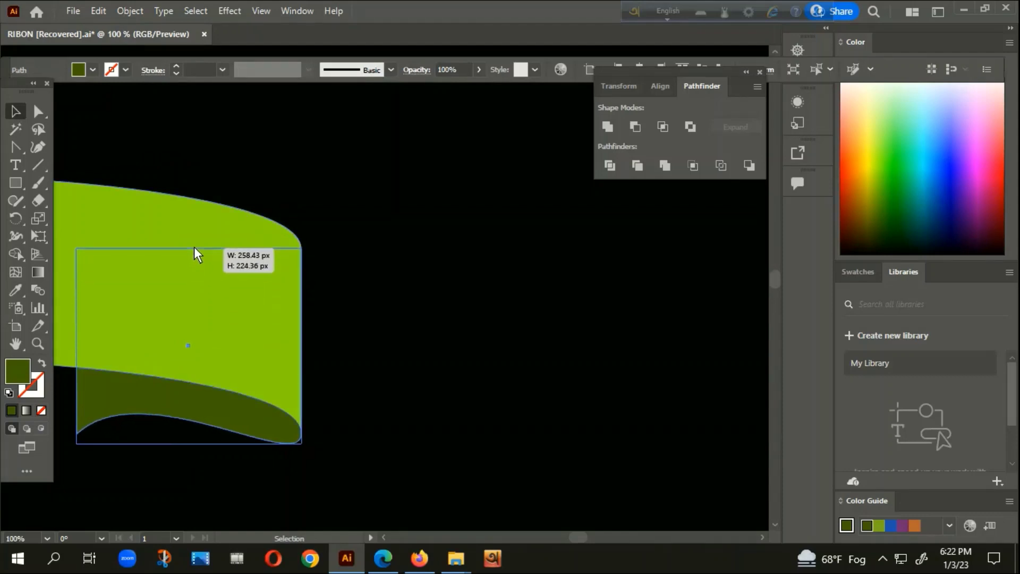
pyautogui.moveTo(192, 281); pyautogui.dragTo(193, 247)
# Deselect, zoom out to show the whole artboard and swatches, and bring up the pen tools.
pyautogui.click(447, 199)
pyautogui.scroll(-1, 437, 237)
pyautogui.scroll(-2, 437, 237)
pyautogui.moveTo(420, 245); pyautogui.dragTo(664, 332)
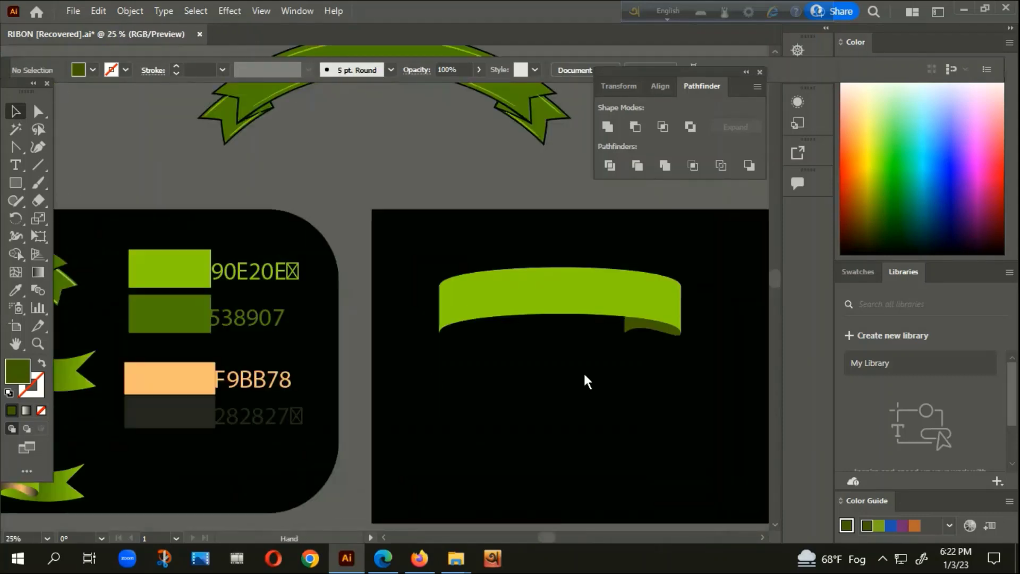
pyautogui.scroll(-1, 595, 361)
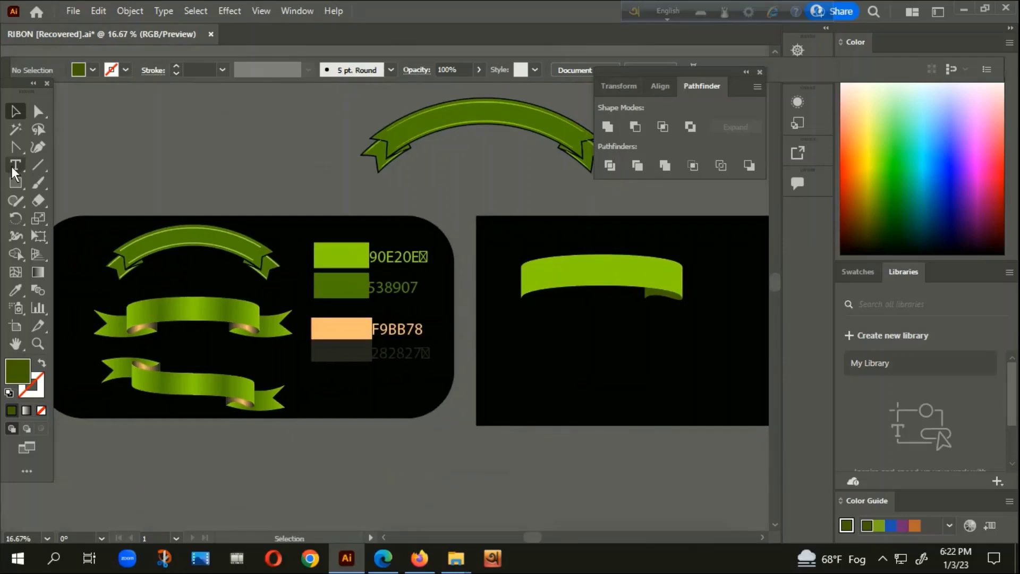
pyautogui.click(15, 146)
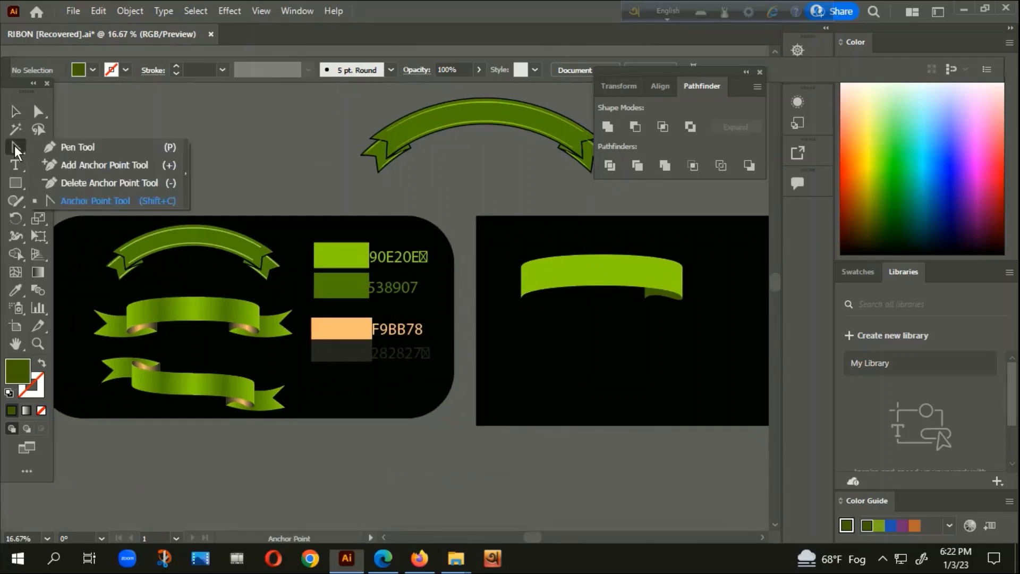
# Start a Pen path at the ribbon's bottom-right, adding a point at the end piece's lower-left corner.
pyautogui.click(74, 146)
pyautogui.click(663, 284)
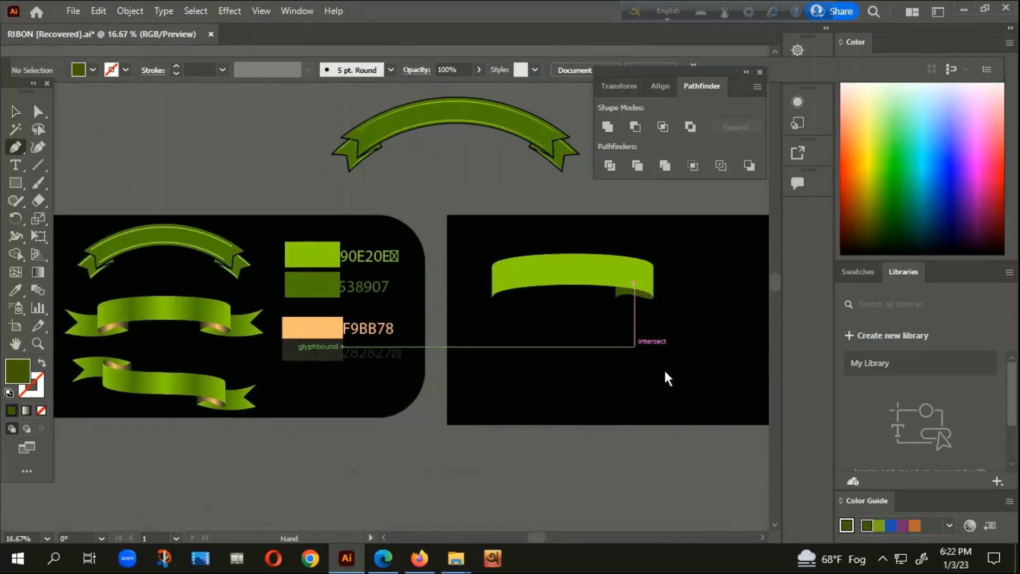
pyautogui.hscroll(3, 540, 384)
pyautogui.scroll(2, 507, 329)
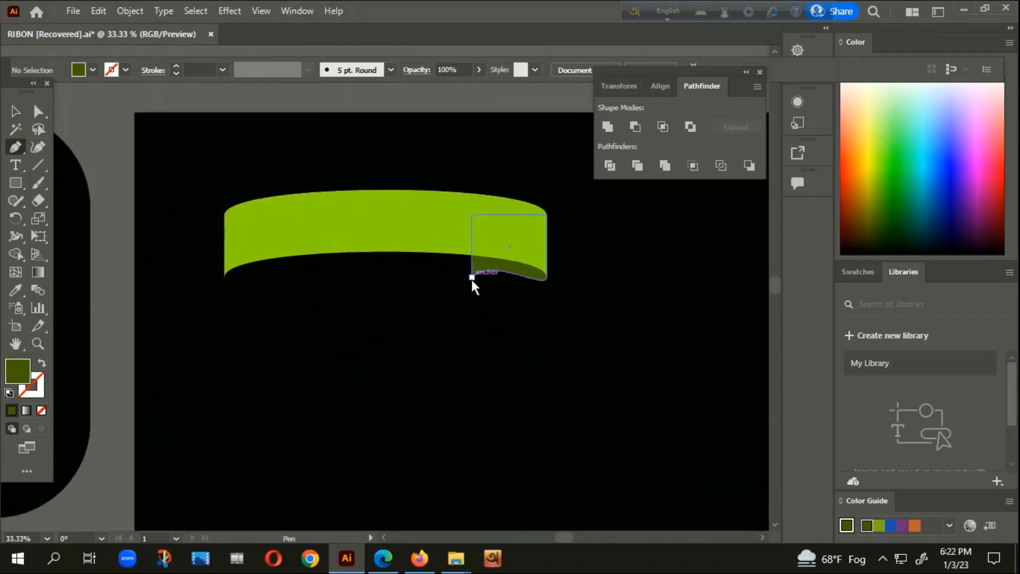
pyautogui.click(472, 277)
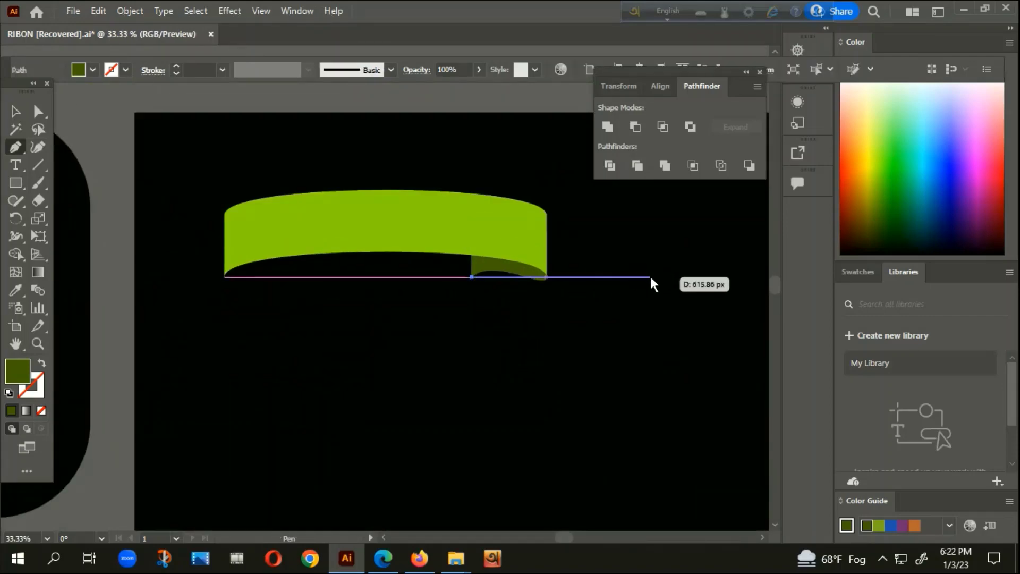
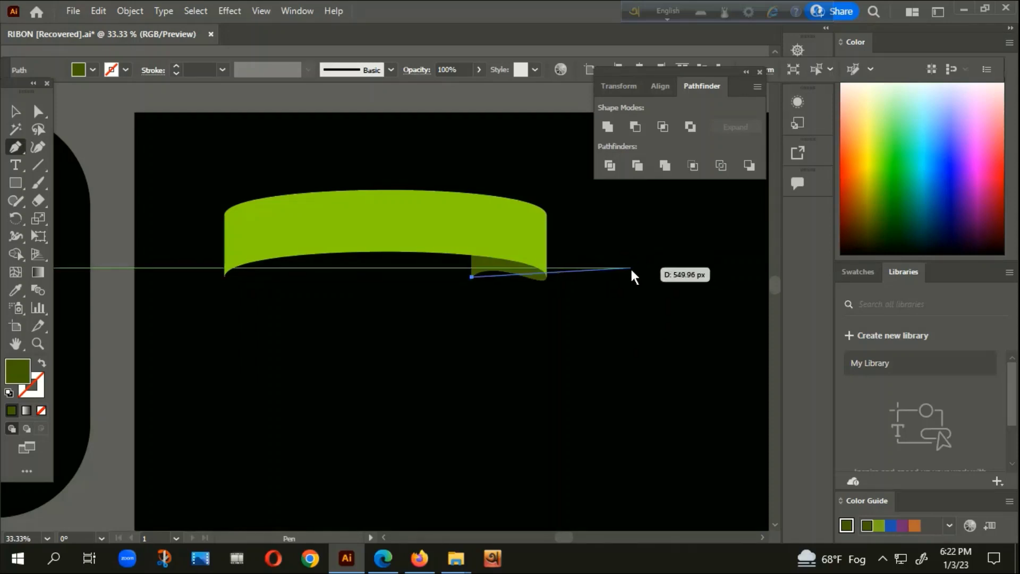
# Draw a closed four-sided dark-green tail shape over the ribbon's right end with the Pen tool.
pyautogui.moveTo(630, 267)
pyautogui.mouseDown()
pyautogui.moveTo(655, 232)
pyautogui.moveTo(626, 251)
pyautogui.mouseUp()
pyautogui.hotkey('ctrl', 'z')
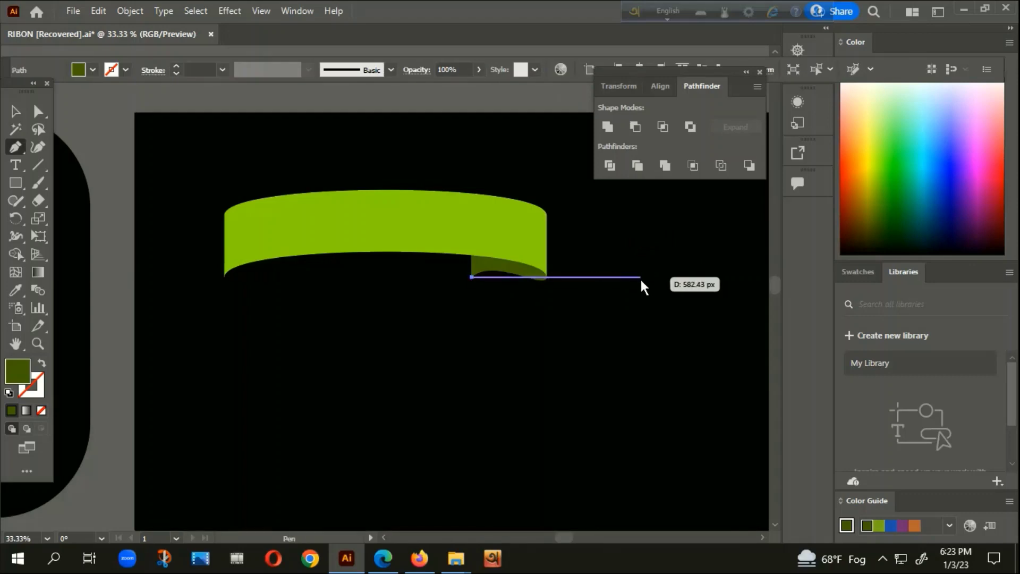
pyautogui.click(650, 280)
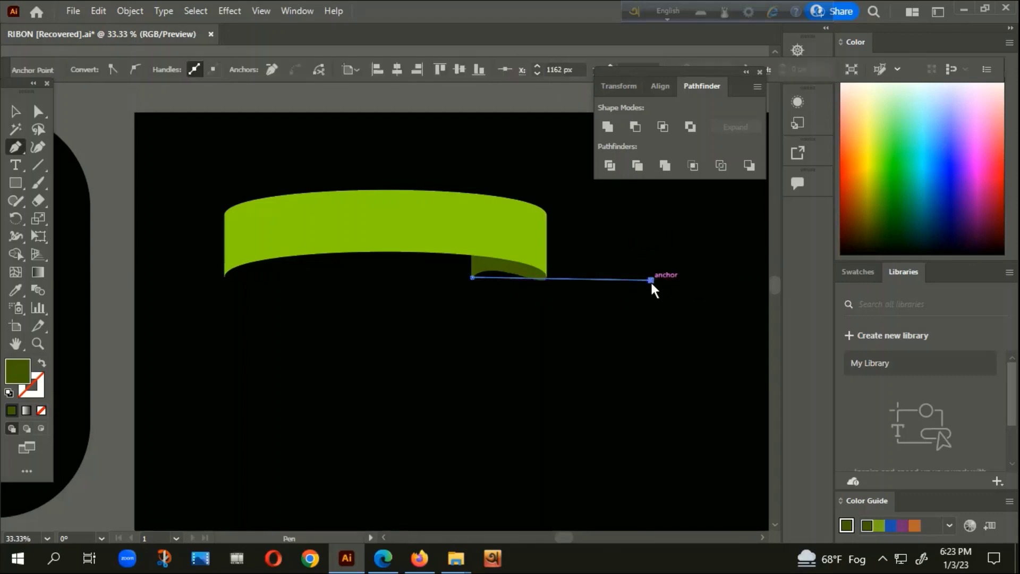
pyautogui.click(647, 233)
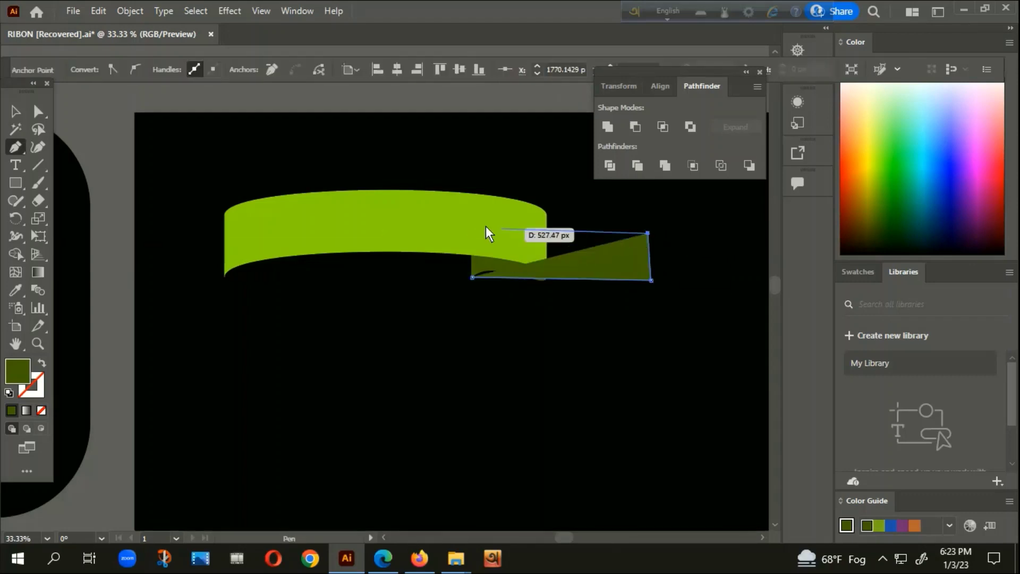
pyautogui.click(467, 215)
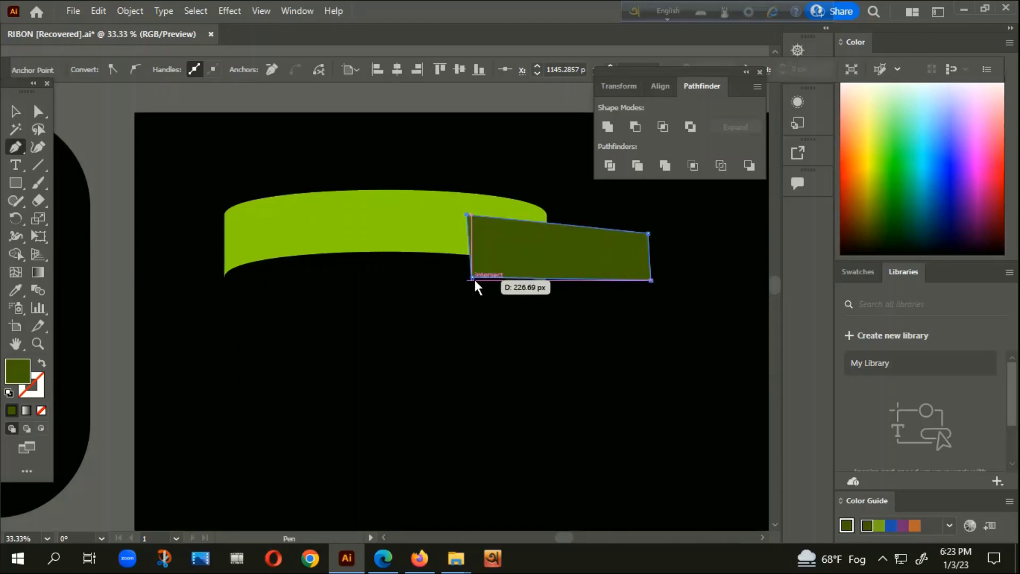
pyautogui.hotkey('ctrl', 'z')
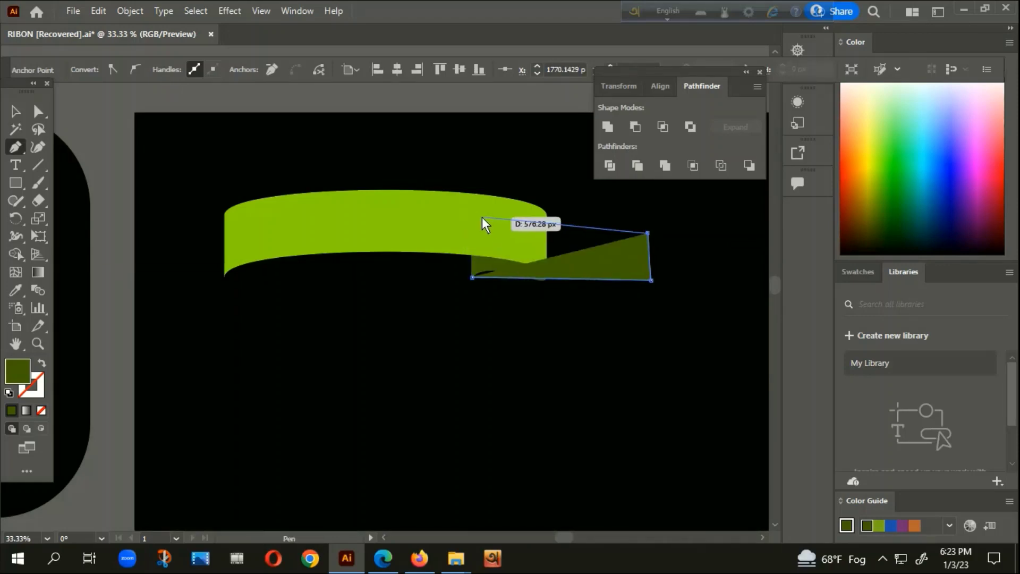
pyautogui.click(475, 212)
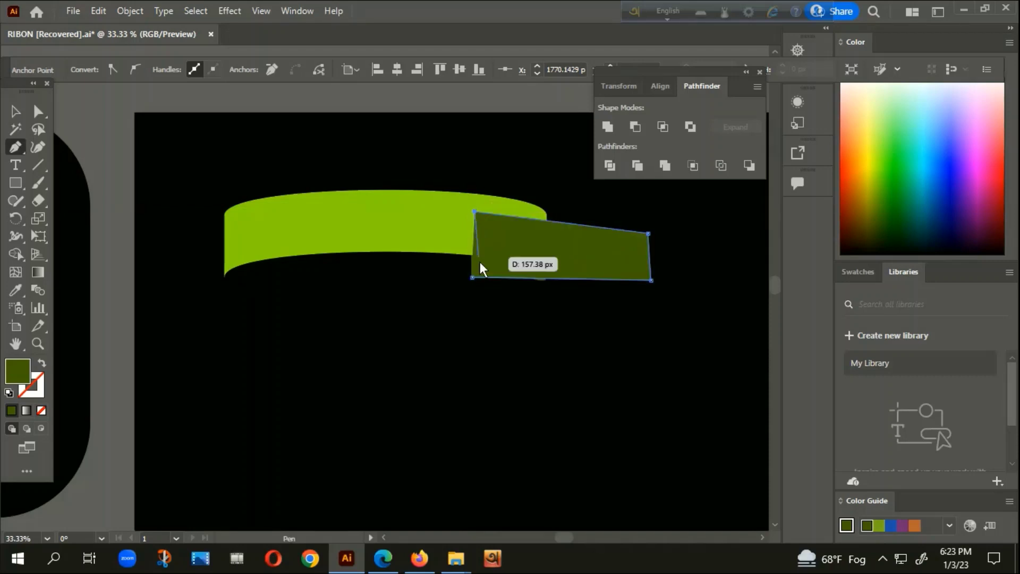
pyautogui.click(473, 276)
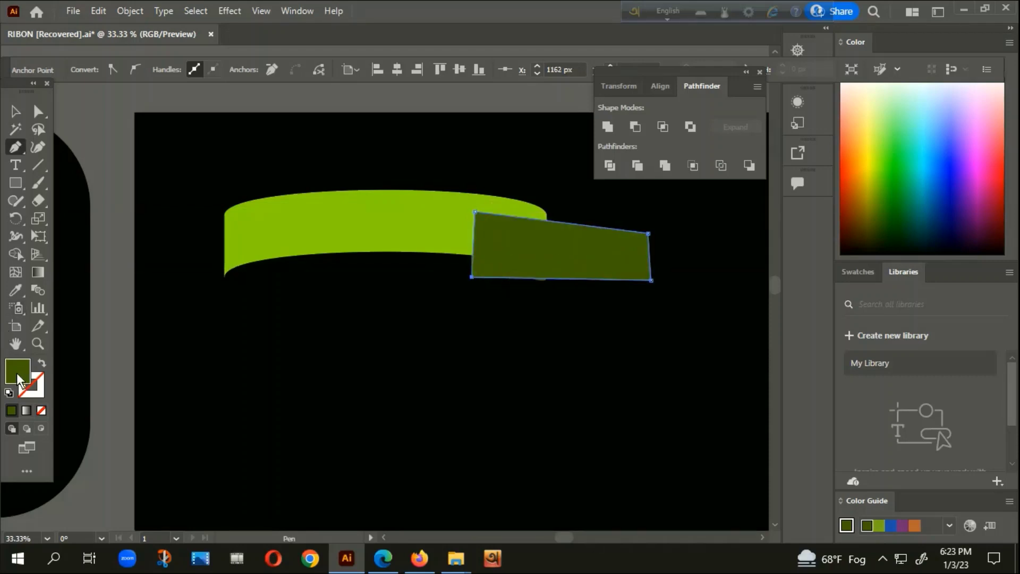
pyautogui.click(15, 111)
pyautogui.click(173, 380)
# Fill the tail shape with a pink-red colour from the Color Picker.
pyautogui.click(476, 253)
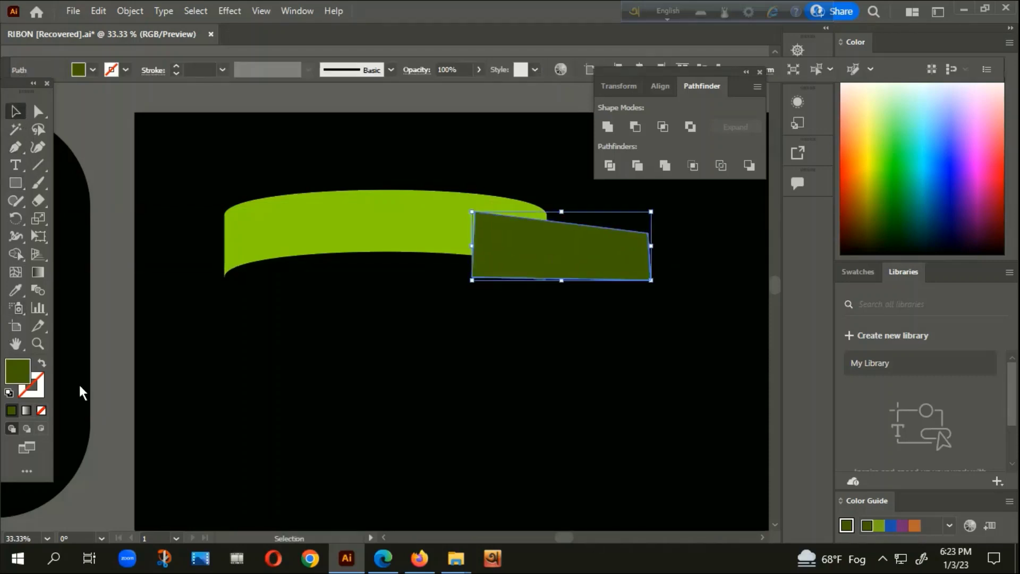
pyautogui.doubleClick(25, 376)
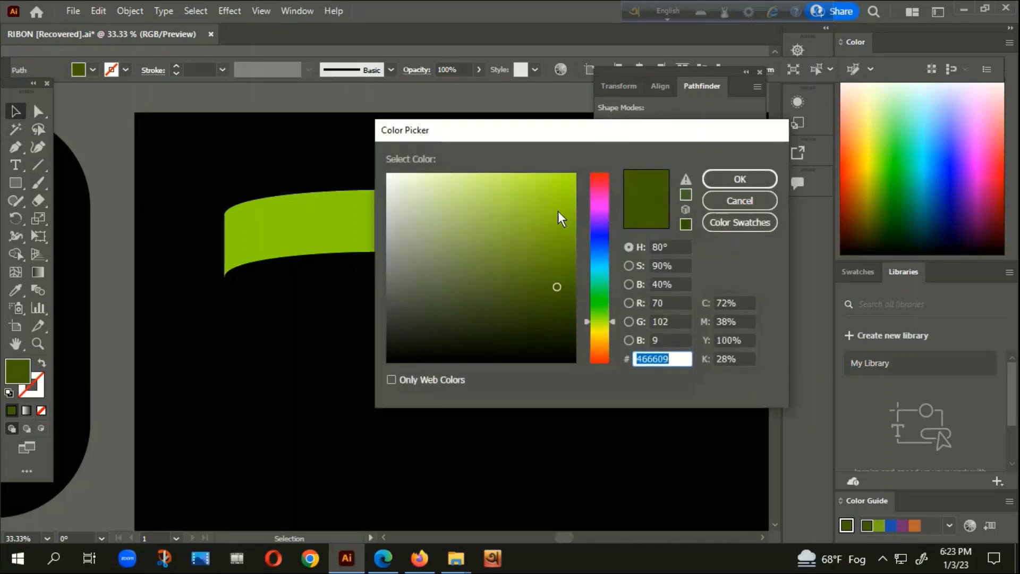
pyautogui.click(598, 182)
pyautogui.click(554, 186)
pyautogui.click(760, 180)
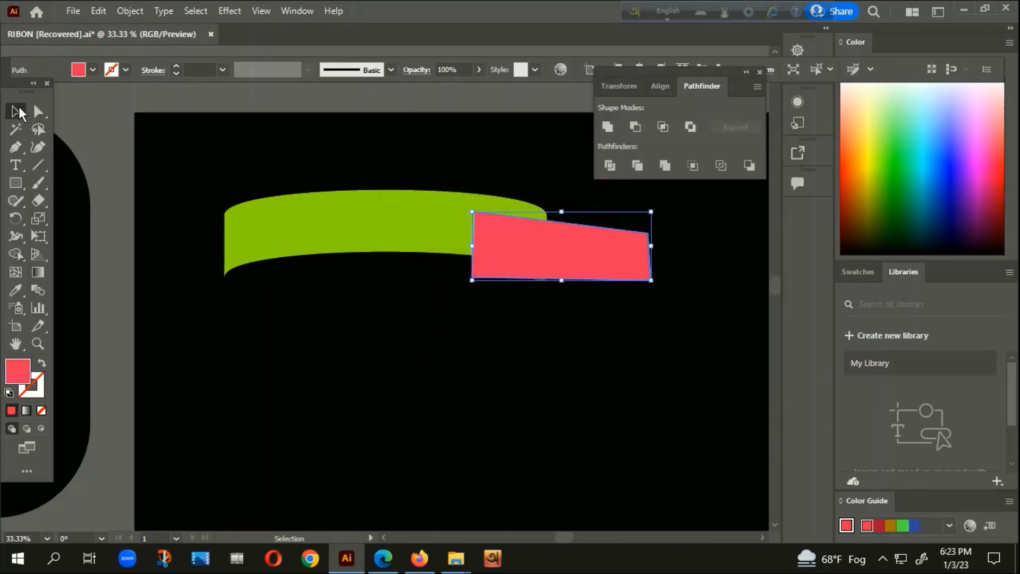
# Move the pink tail behind the green ribbon band.
pyautogui.press('Delete')
pyautogui.moveTo(494, 334); pyautogui.dragTo(583, 202)
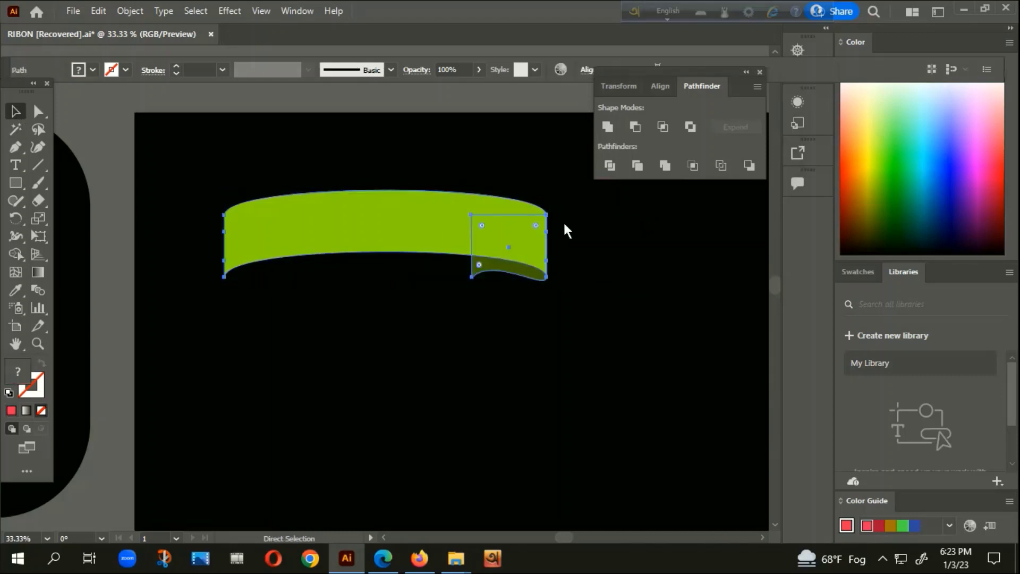
pyautogui.hotkey('ctrl', 'z')
pyautogui.click(568, 340)
# Narrow the pink tail from the right and curve its top and bottom edges.
pyautogui.scroll(1, 583, 279)
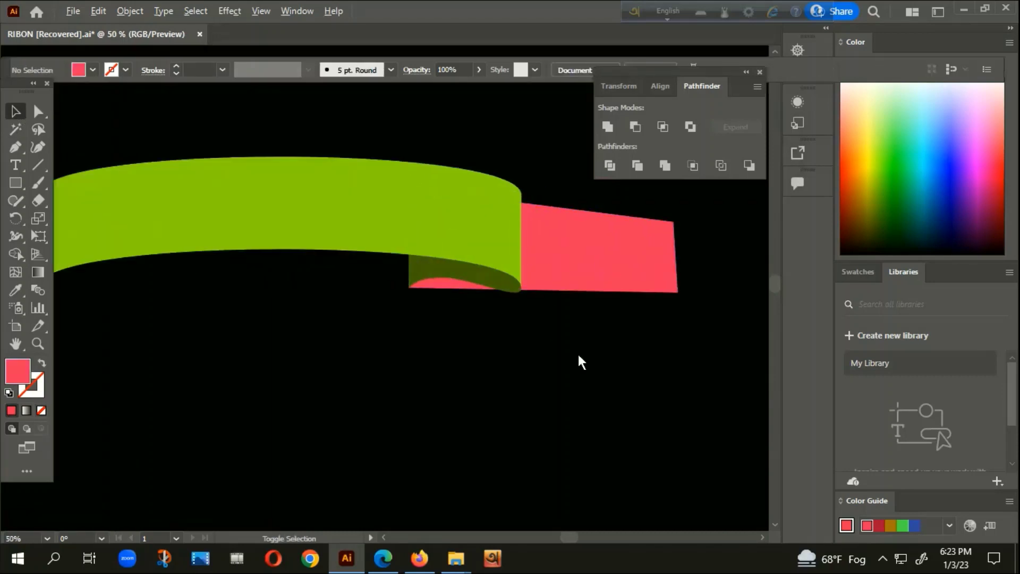
pyautogui.click(556, 283)
pyautogui.scroll(-1, 556, 290)
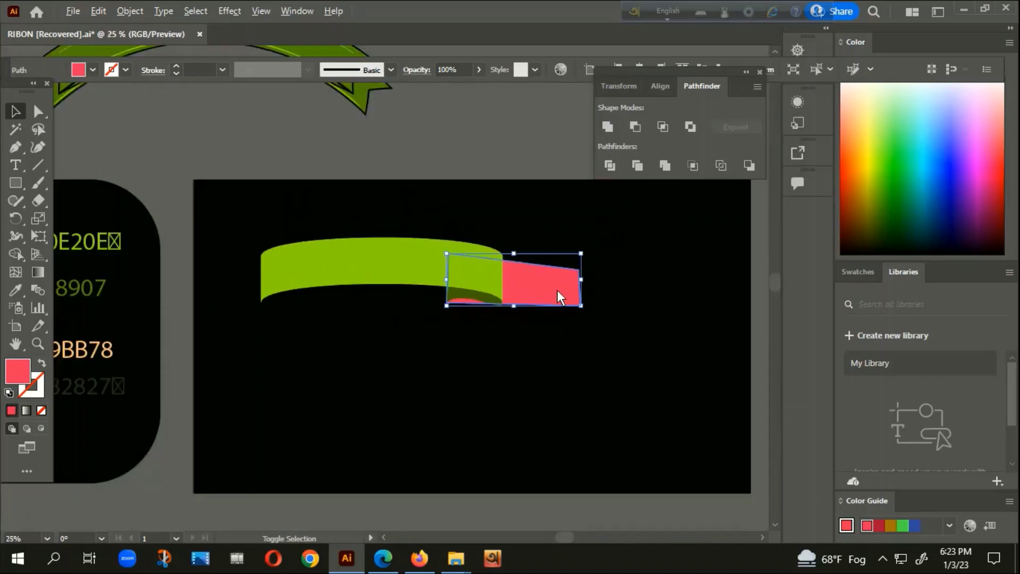
pyautogui.scroll(-2, 557, 296)
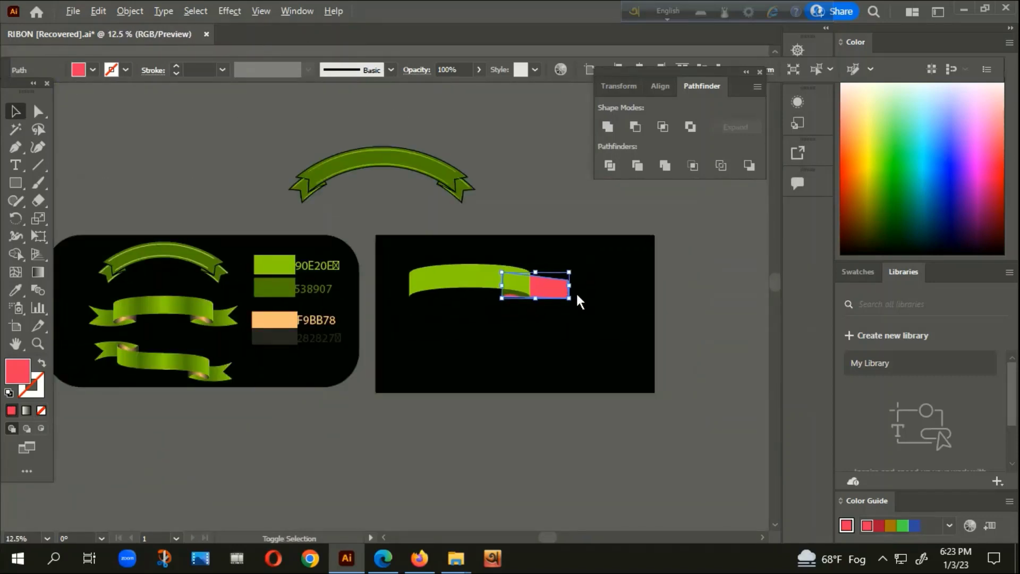
pyautogui.scroll(2, 575, 291)
pyautogui.scroll(2, 568, 278)
pyautogui.moveTo(604, 270); pyautogui.dragTo(574, 268)
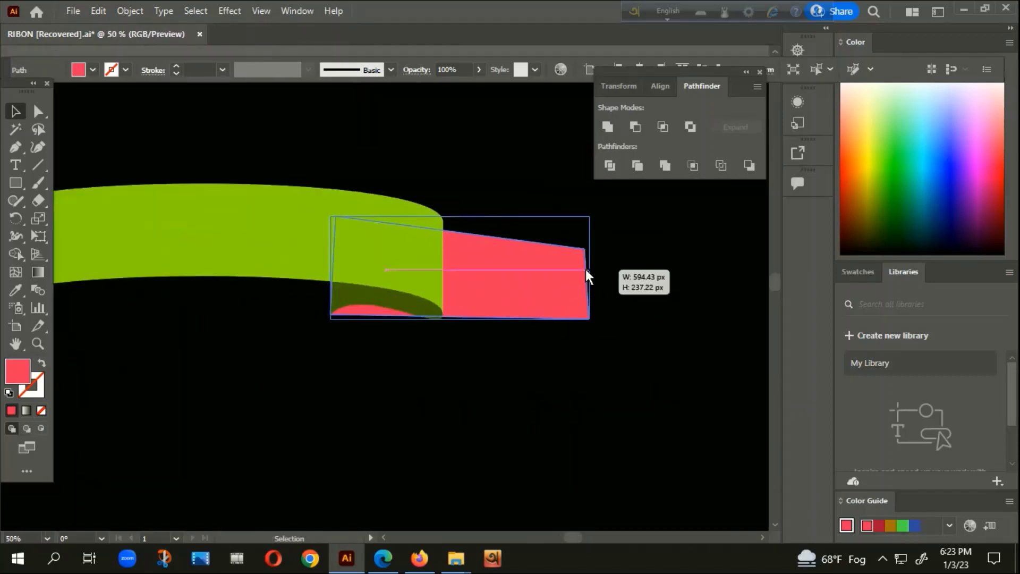
pyautogui.scroll(1, 466, 286)
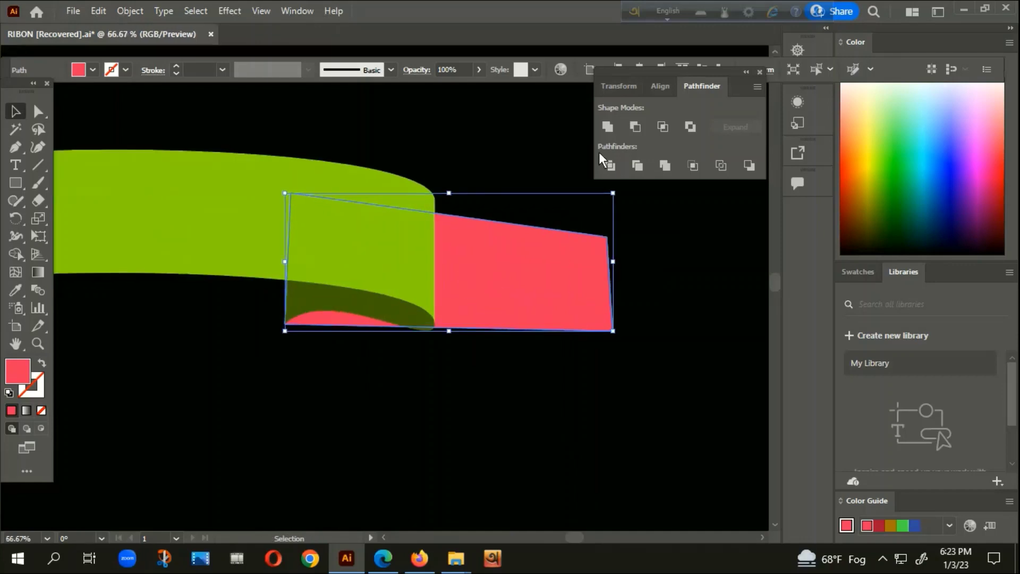
pyautogui.moveTo(16, 152); pyautogui.dragTo(88, 203)
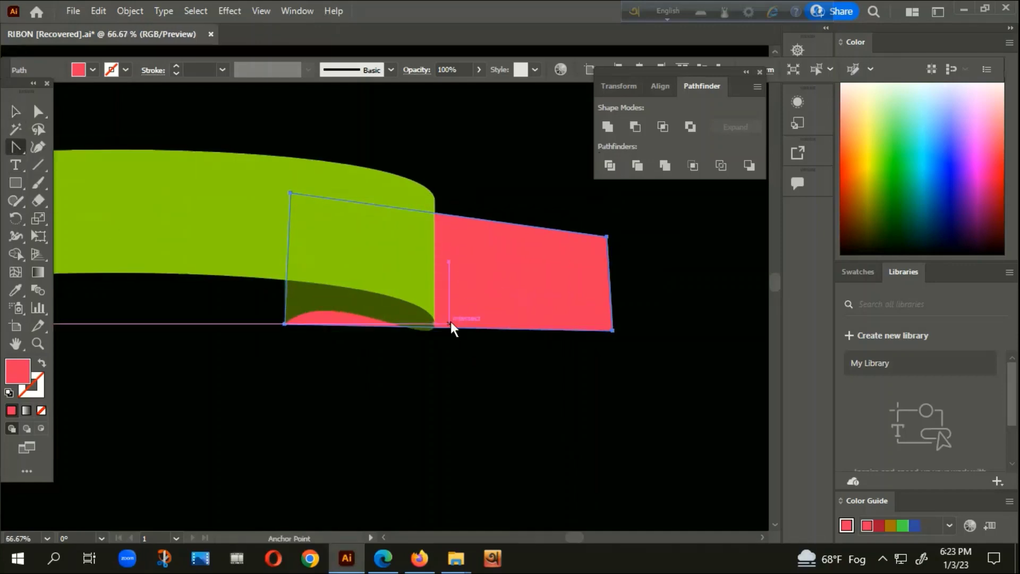
pyautogui.moveTo(451, 325); pyautogui.dragTo(453, 343)
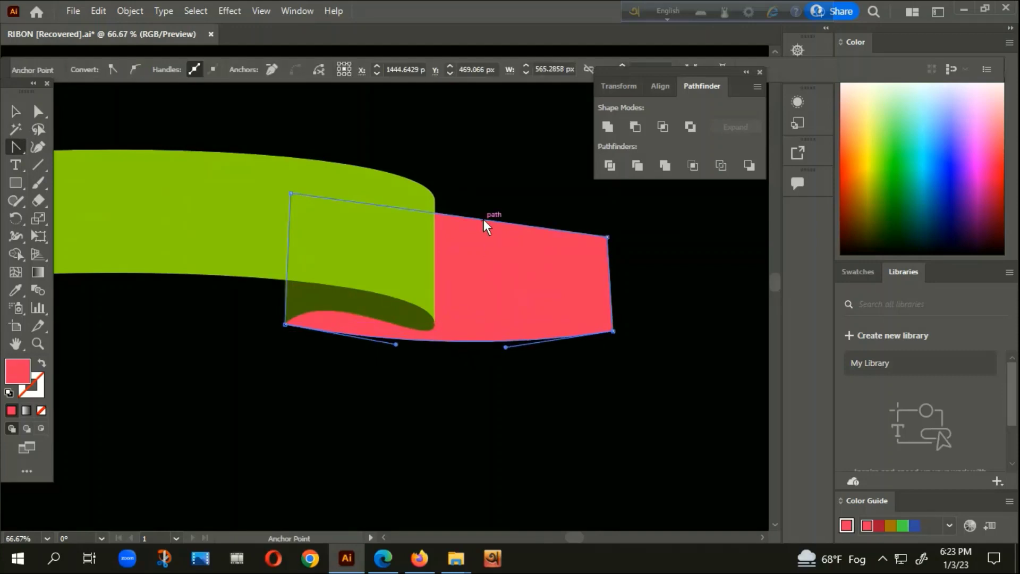
pyautogui.moveTo(454, 216); pyautogui.dragTo(452, 247)
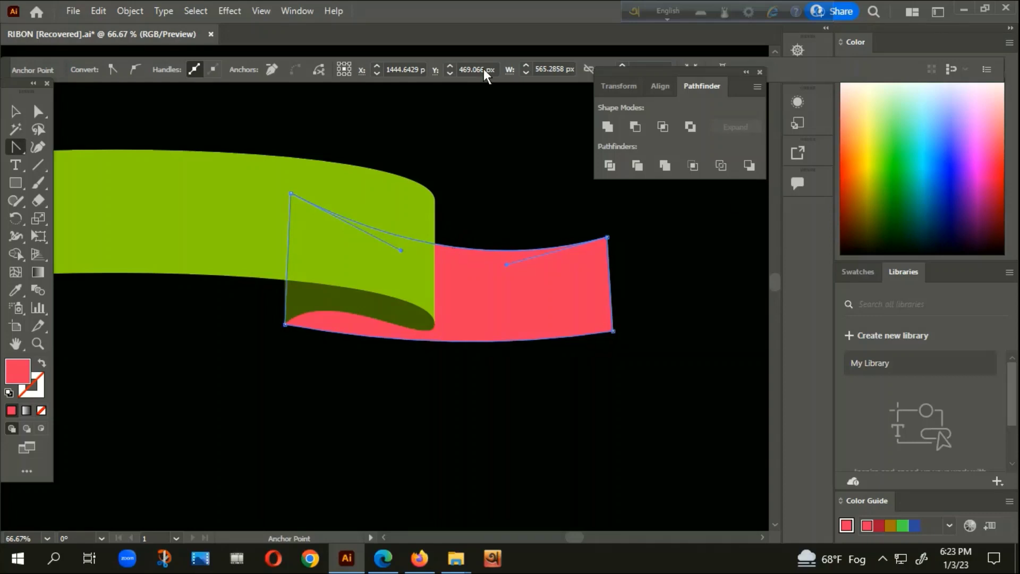
# Add an anchor midway on the tail's right edge and drag it inward into a V notch.
pyautogui.click(16, 147)
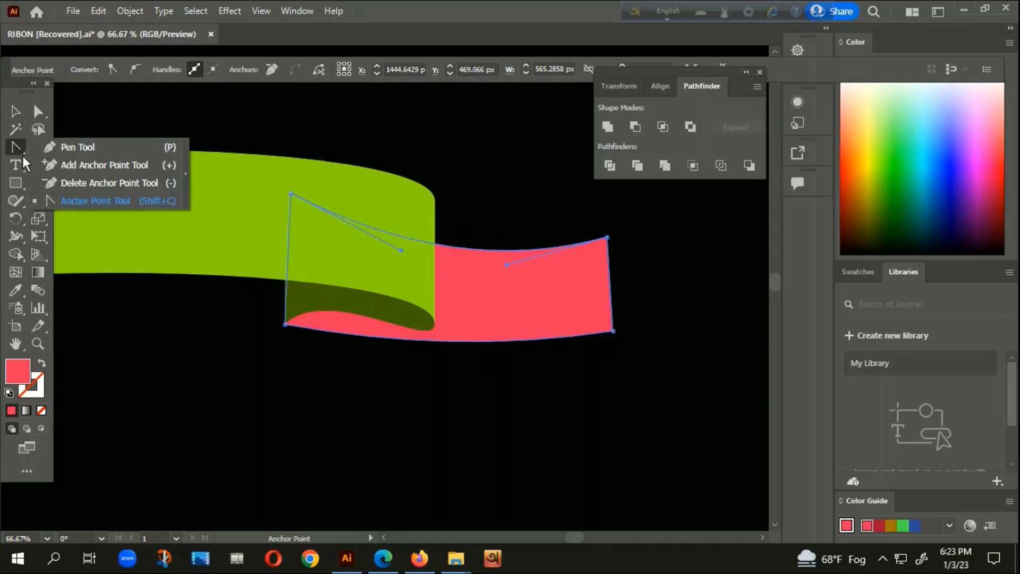
pyautogui.click(104, 165)
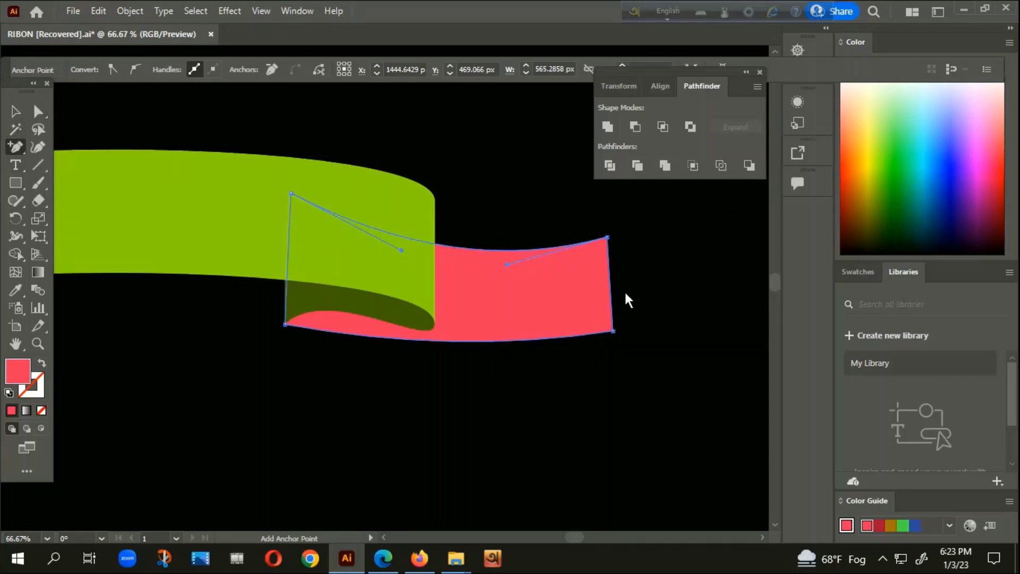
pyautogui.click(609, 282)
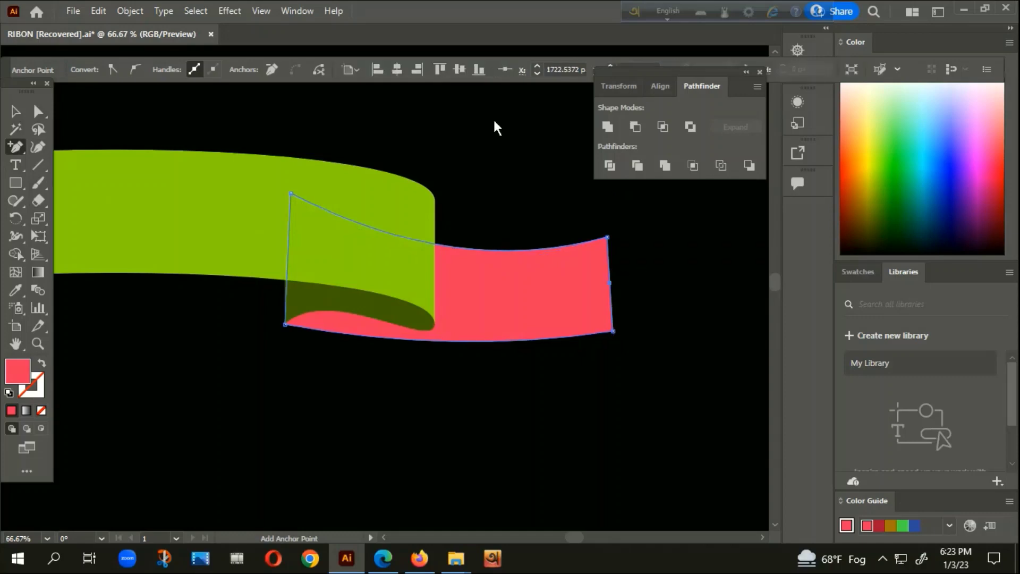
pyautogui.press('a')
pyautogui.moveTo(609, 283); pyautogui.dragTo(563, 288)
pyautogui.click(15, 110)
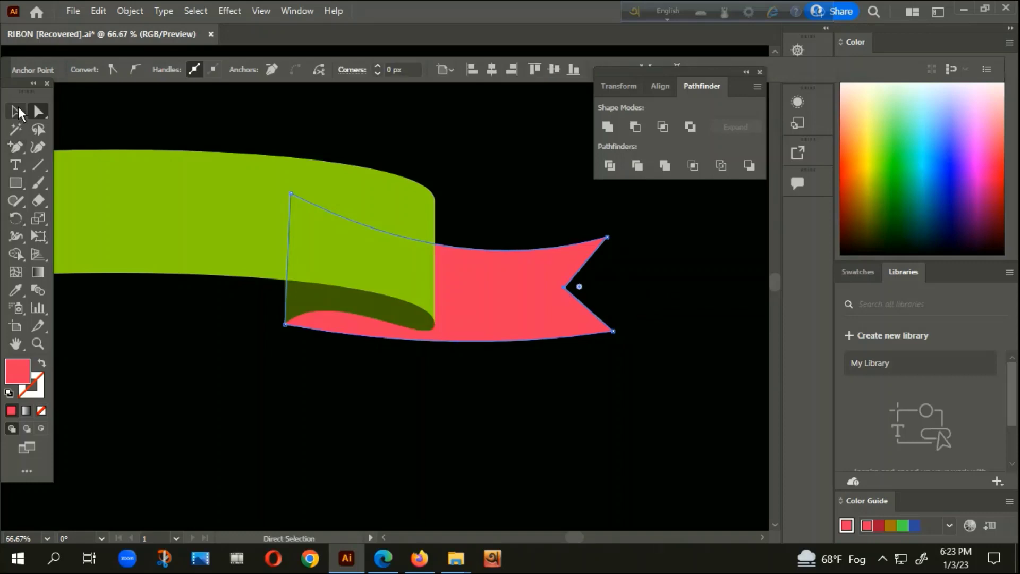
pyautogui.click(298, 403)
pyautogui.scroll(-2, 298, 404)
pyautogui.scroll(-1, 297, 403)
pyautogui.scroll(3, 338, 443)
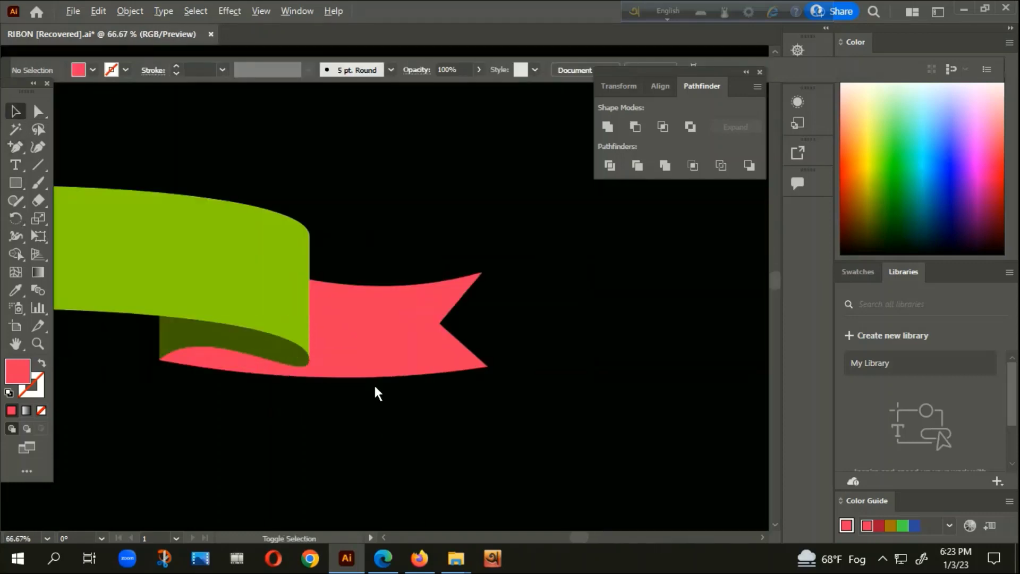
pyautogui.click(368, 329)
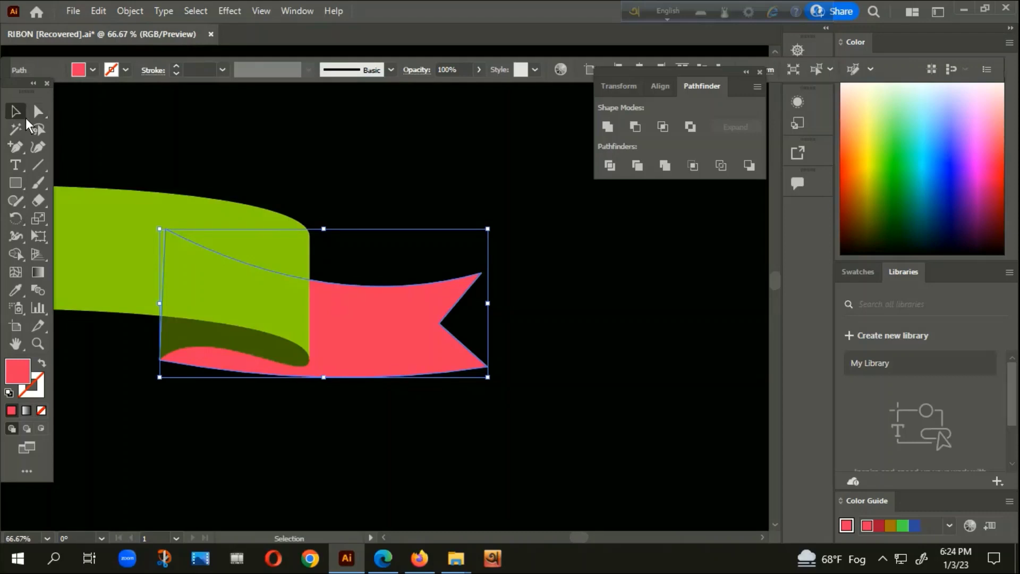
# Bend the red tail's top edge into a smoother downward curve with the Anchor Point tool.
pyautogui.click(12, 148)
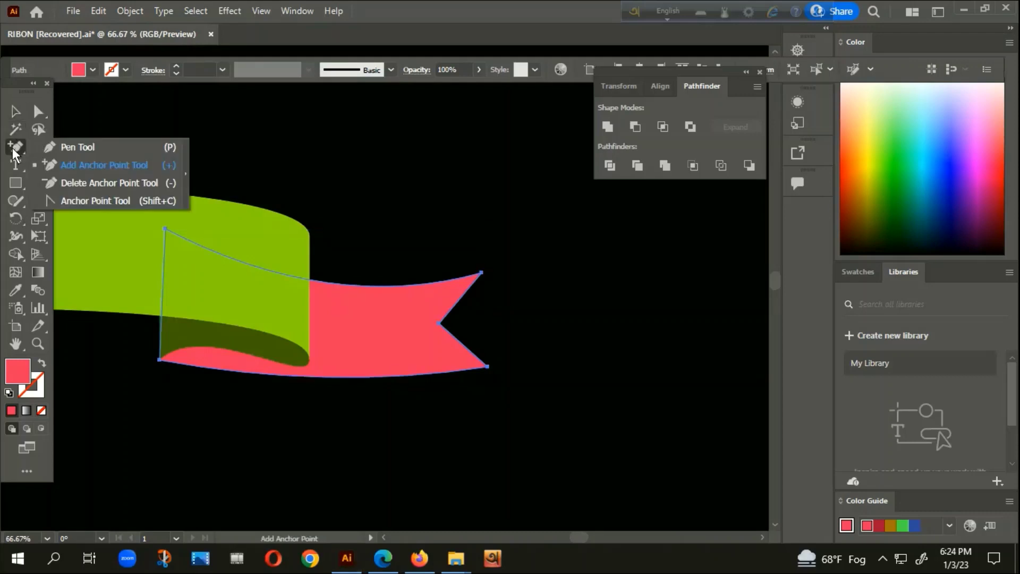
pyautogui.click(78, 200)
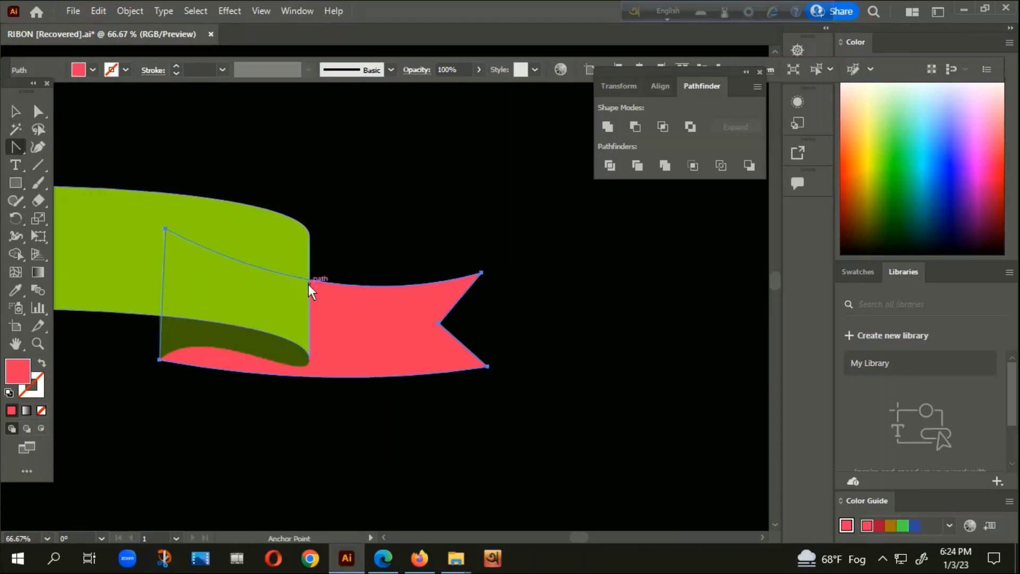
pyautogui.moveTo(308, 283); pyautogui.dragTo(314, 294)
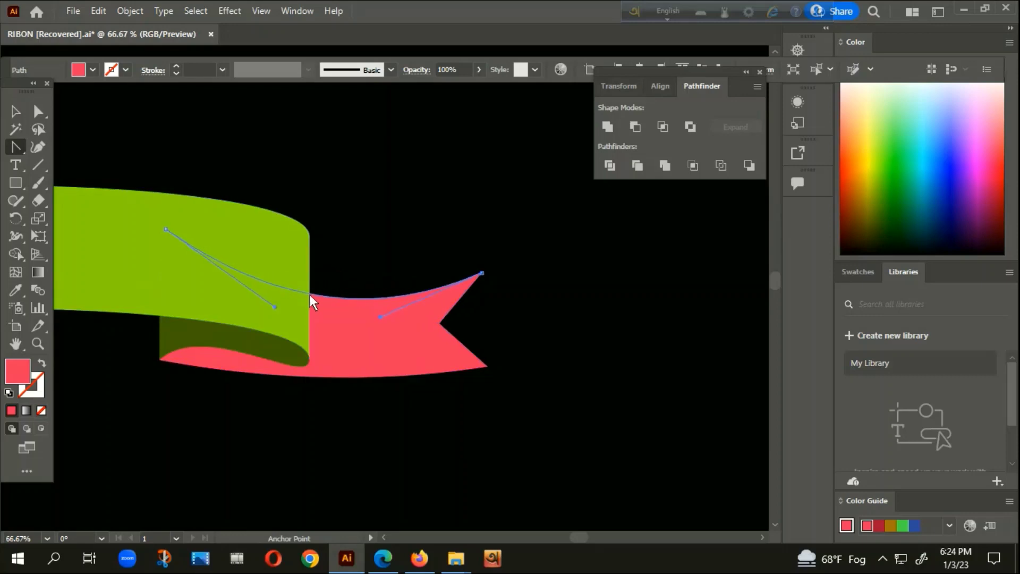
pyautogui.moveTo(386, 317); pyautogui.dragTo(387, 298)
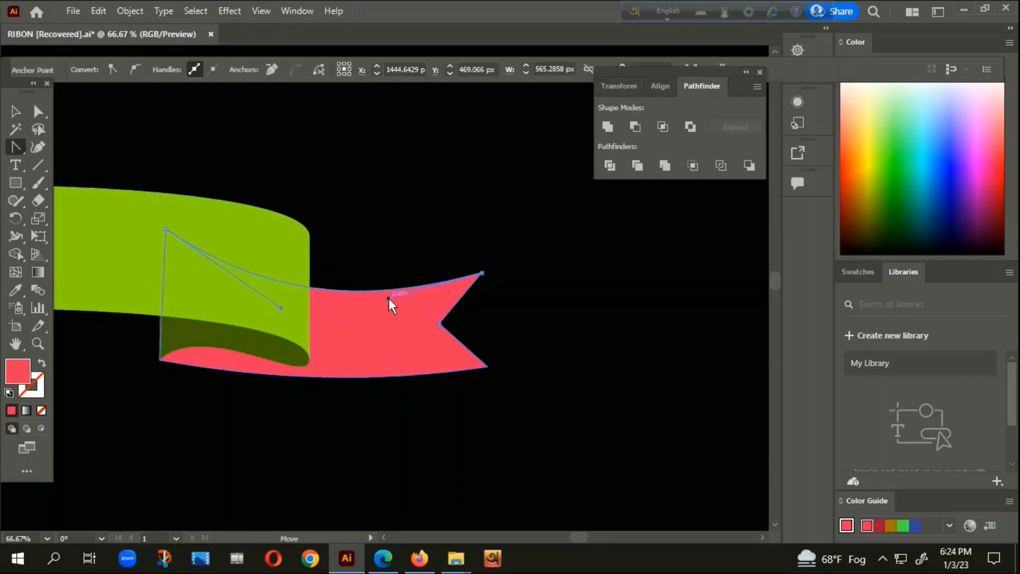
pyautogui.moveTo(280, 307); pyautogui.dragTo(279, 321)
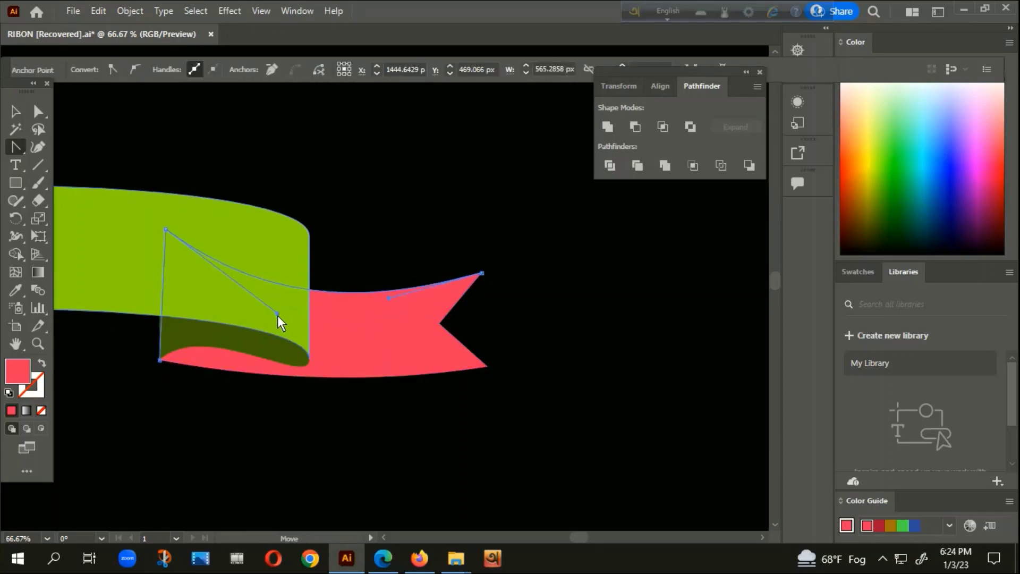
pyautogui.scroll(-2, 317, 329)
pyautogui.scroll(-2, 316, 329)
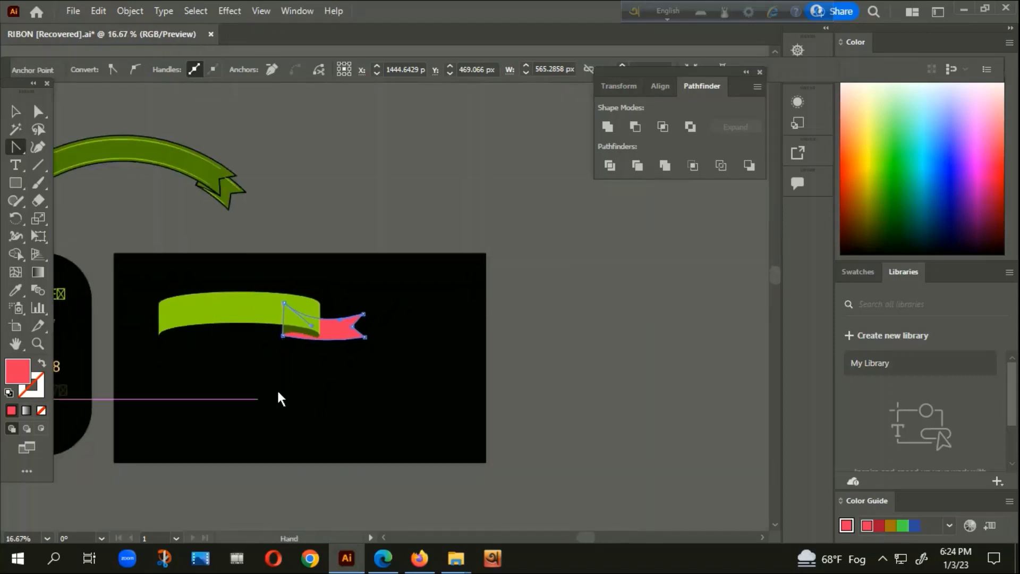
pyautogui.moveTo(276, 388)
pyautogui.mouseDown()
pyautogui.moveTo(595, 331)
pyautogui.moveTo(463, 357)
pyautogui.mouseUp()
# Deselect everything and reselect the red tail piece with the Selection tool.
pyautogui.scroll(3, 464, 357)
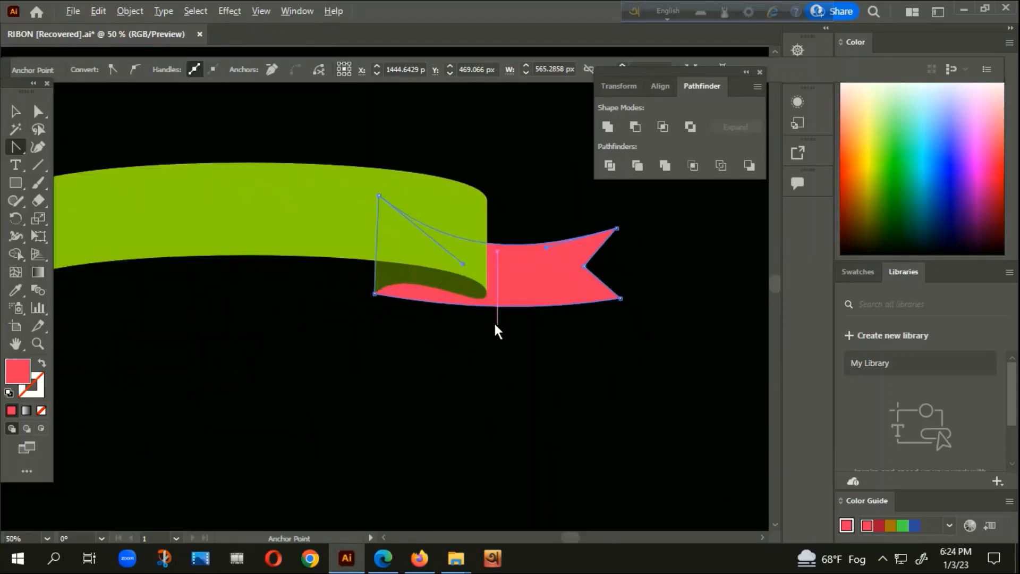
pyautogui.hscroll(1, 542, 368)
pyautogui.click(16, 112)
pyautogui.hotkey('ctrl', 'shift', 'a')
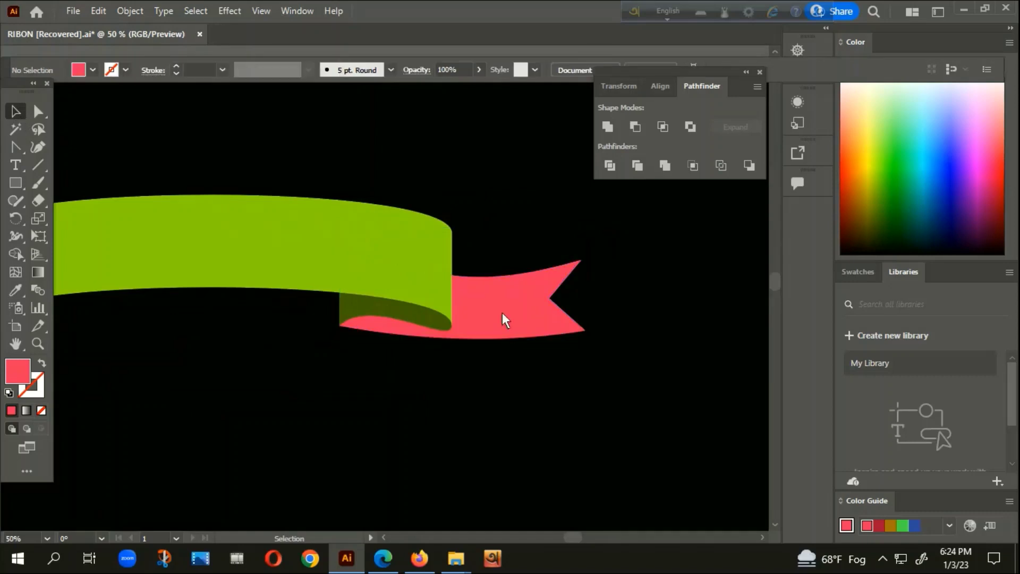
pyautogui.scroll(2, 494, 297)
pyautogui.scroll(-2, 469, 331)
pyautogui.click(469, 332)
pyautogui.scroll(-1, 462, 345)
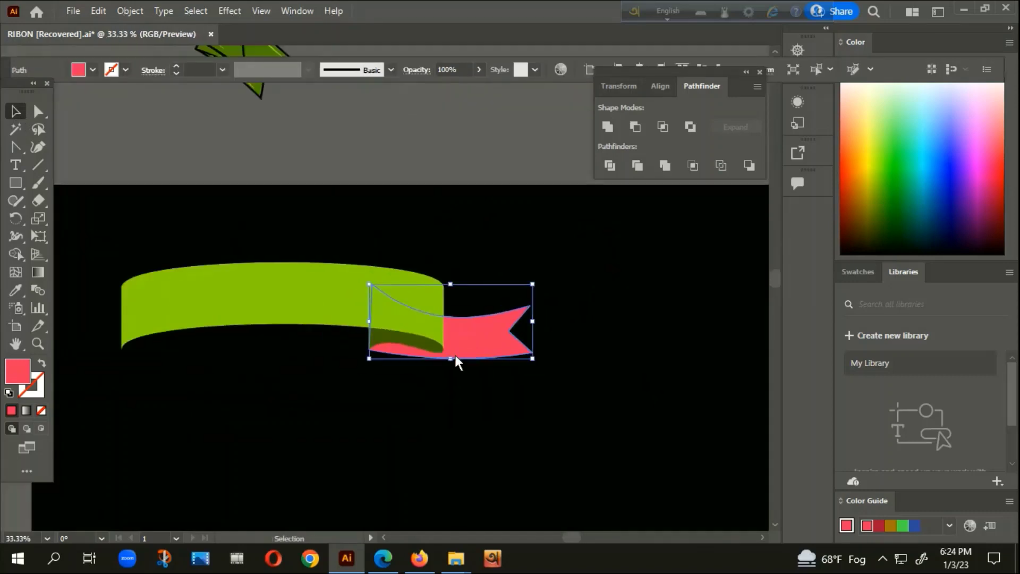
pyautogui.scroll(3, 454, 354)
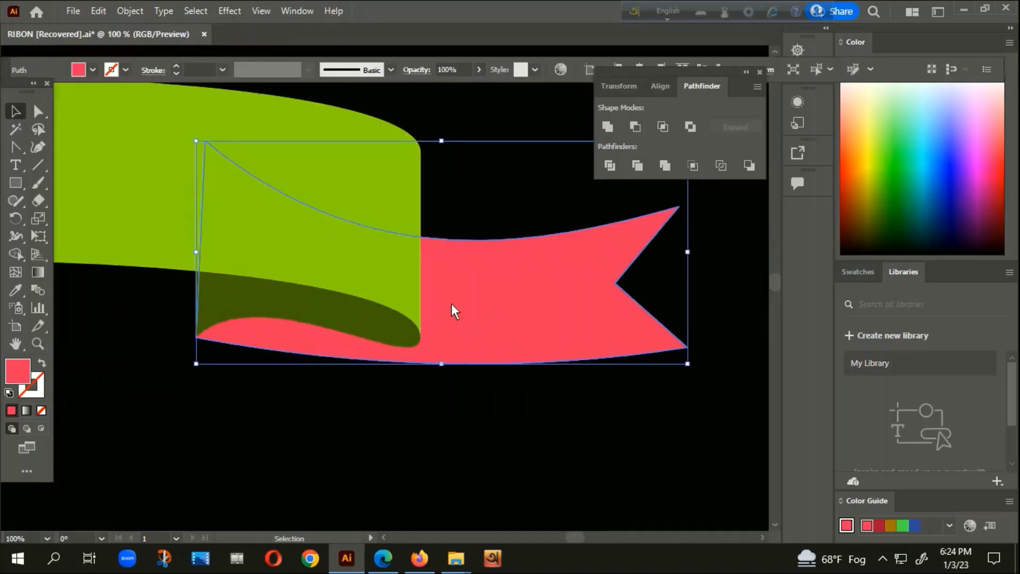
# Bow the red tail's bottom edge downward and nudge the tail into place.
pyautogui.click(18, 145)
pyautogui.moveTo(433, 363); pyautogui.dragTo(434, 391)
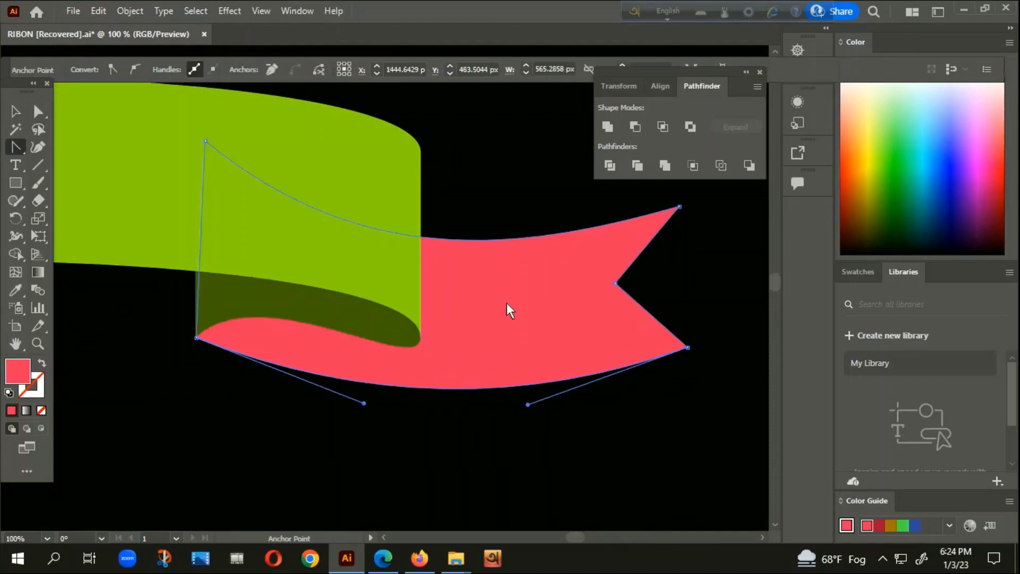
pyautogui.click(15, 111)
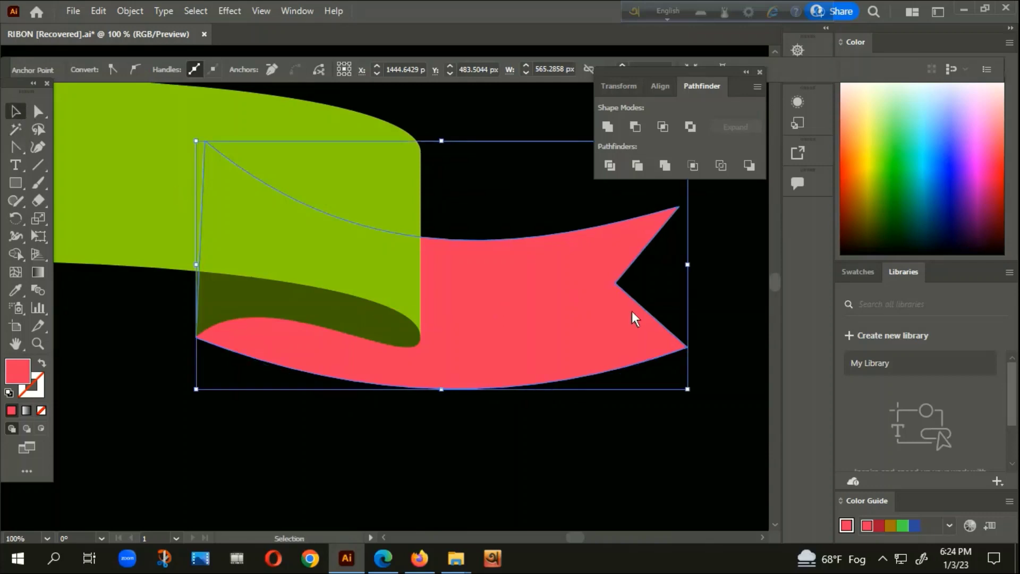
pyautogui.moveTo(632, 310); pyautogui.dragTo(633, 312)
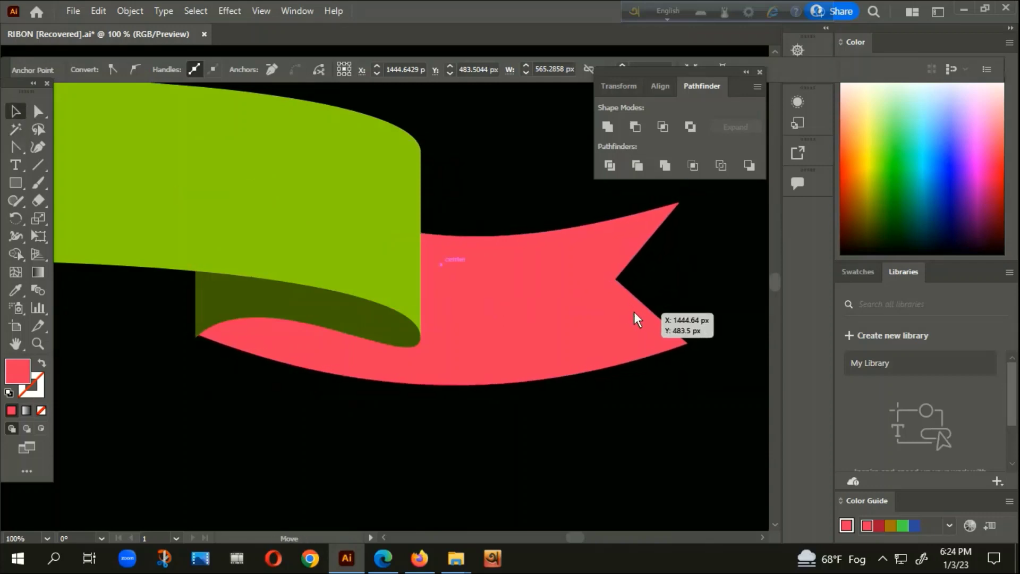
pyautogui.moveTo(635, 310); pyautogui.dragTo(636, 320)
pyautogui.scroll(-3, 631, 332)
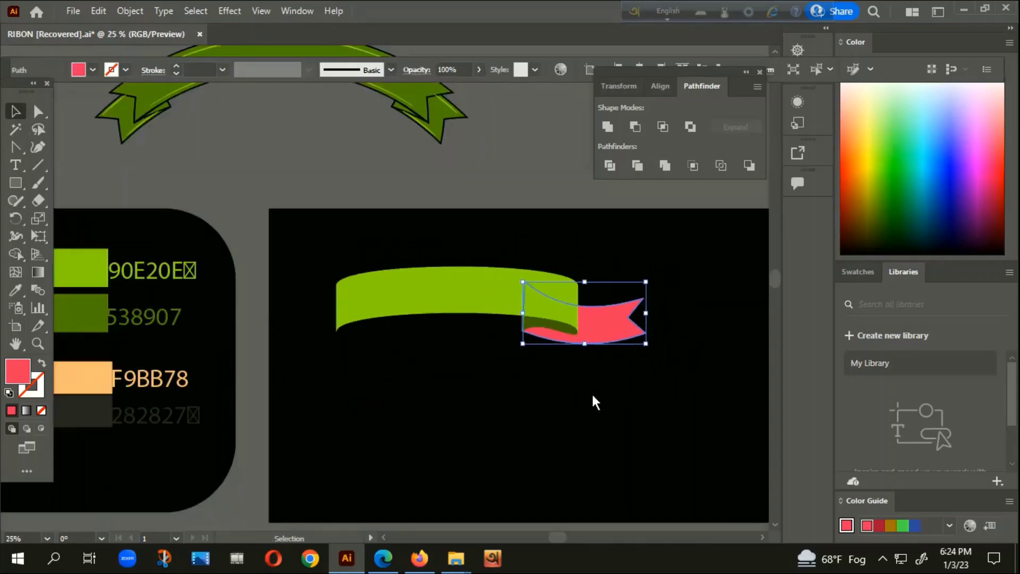
pyautogui.click(592, 392)
pyautogui.scroll(3, 550, 355)
pyautogui.scroll(2, 496, 279)
pyautogui.scroll(1, 504, 273)
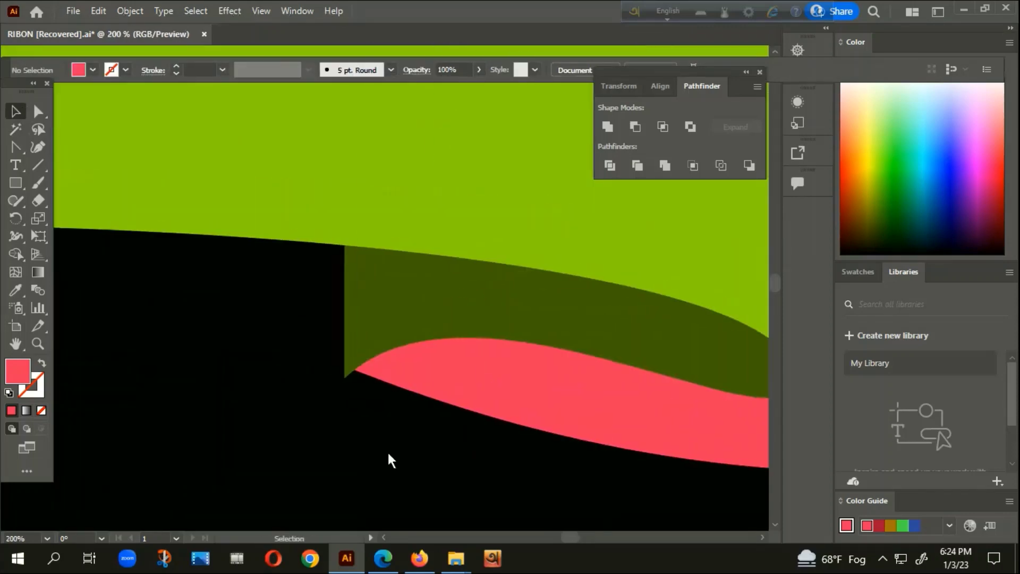
# Move the red tail's left corner anchor onto the green fold's lower corner.
pyautogui.click(389, 393)
pyautogui.scroll(3, 389, 392)
pyautogui.click(37, 111)
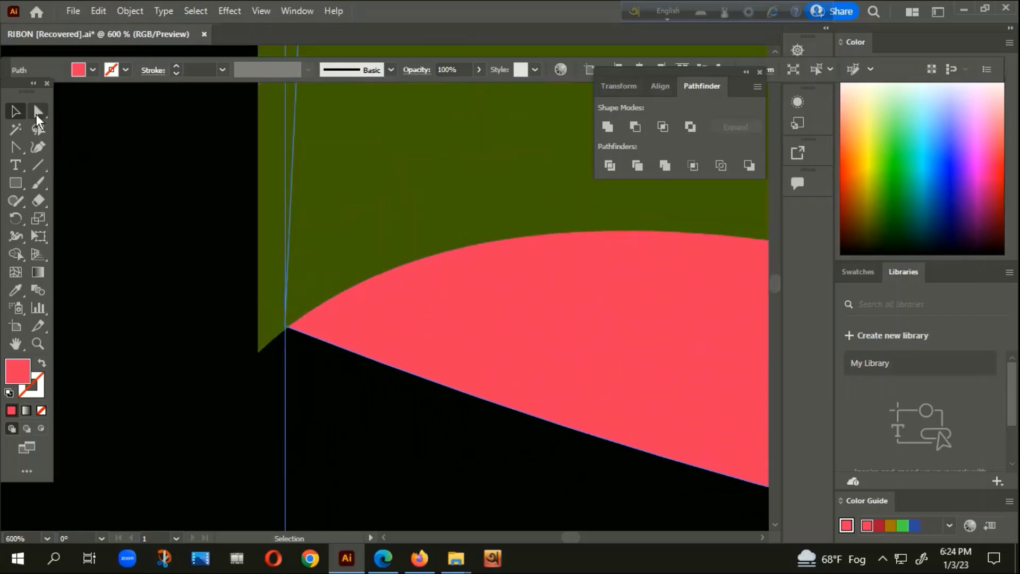
pyautogui.moveTo(285, 327); pyautogui.dragTo(259, 352)
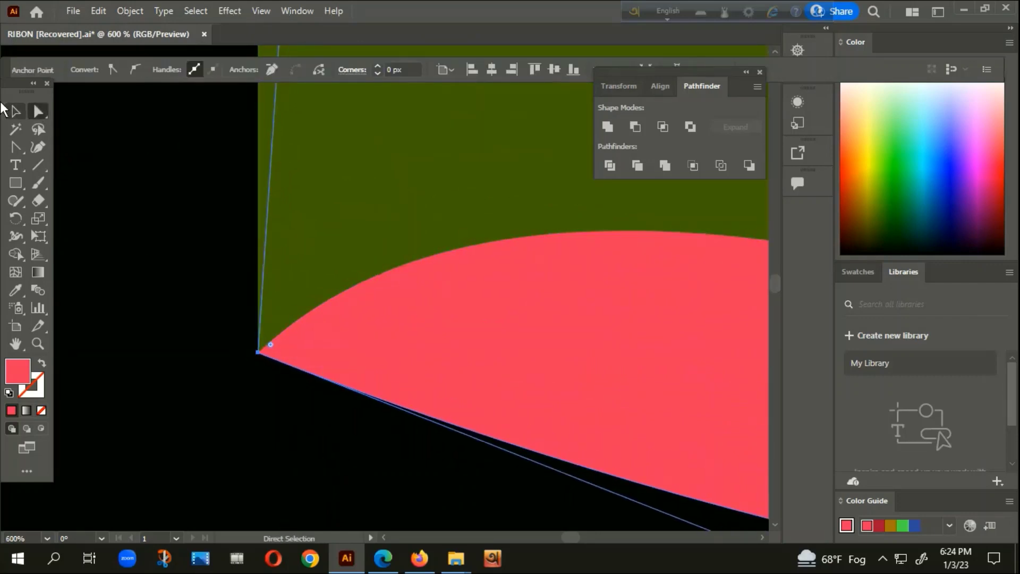
pyautogui.click(15, 112)
pyautogui.click(237, 301)
pyautogui.scroll(-3, 326, 409)
pyautogui.scroll(-3, 327, 409)
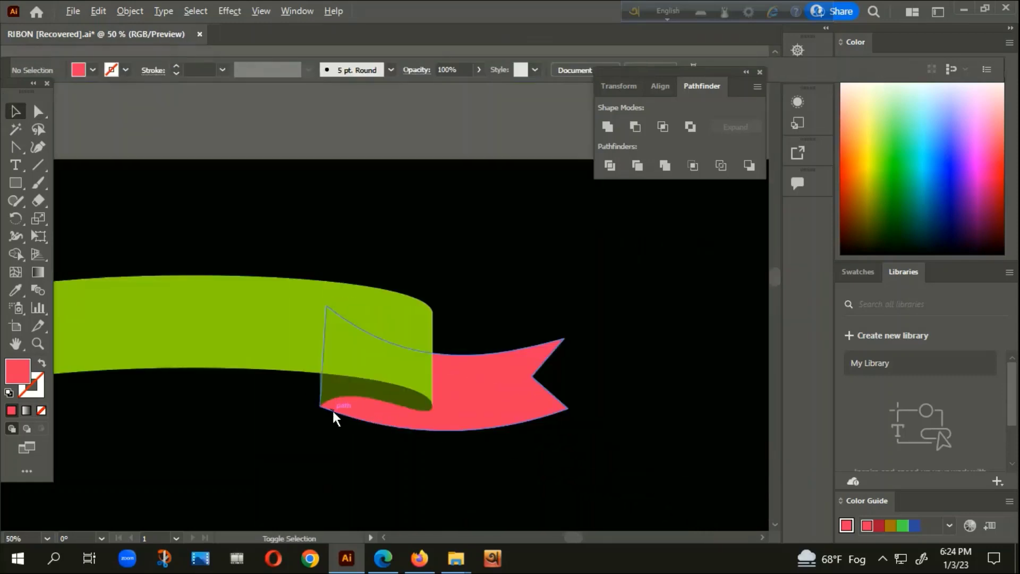
pyautogui.scroll(-2, 545, 473)
pyautogui.scroll(-1, 543, 393)
pyautogui.moveTo(525, 474)
pyautogui.mouseDown()
pyautogui.moveTo(543, 428)
pyautogui.moveTo(616, 370)
pyautogui.moveTo(699, 371)
pyautogui.moveTo(643, 354)
pyautogui.moveTo(551, 353)
pyautogui.mouseUp()
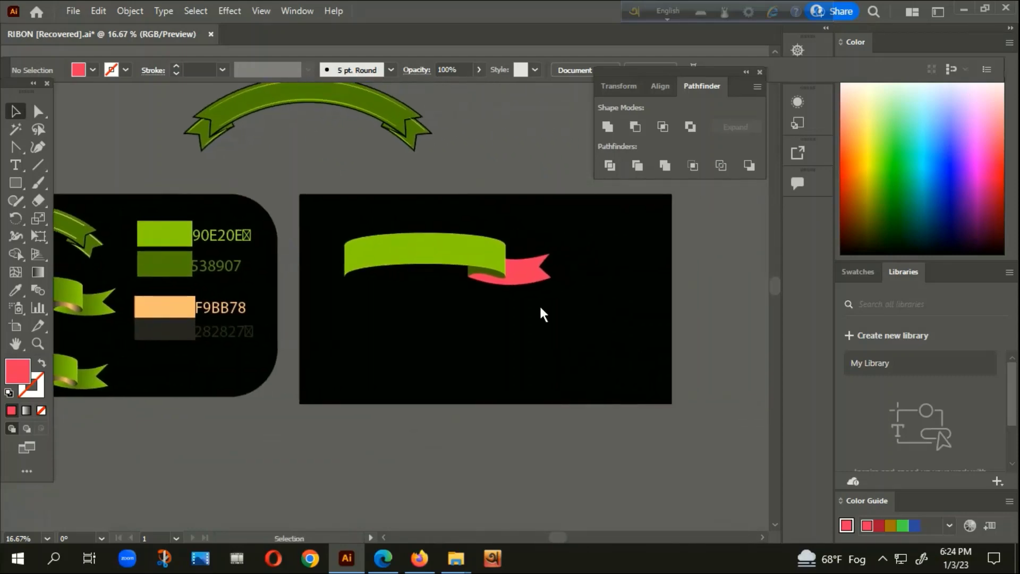
pyautogui.scroll(1, 486, 278)
pyautogui.scroll(1, 486, 278)
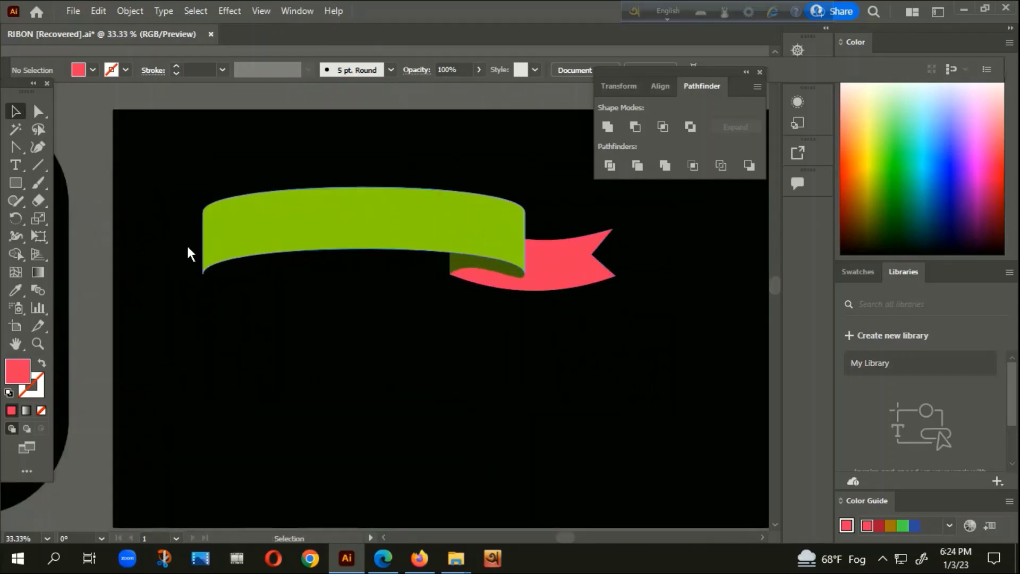
# Draw a vertical line through the centre of the green band.
pyautogui.click(37, 165)
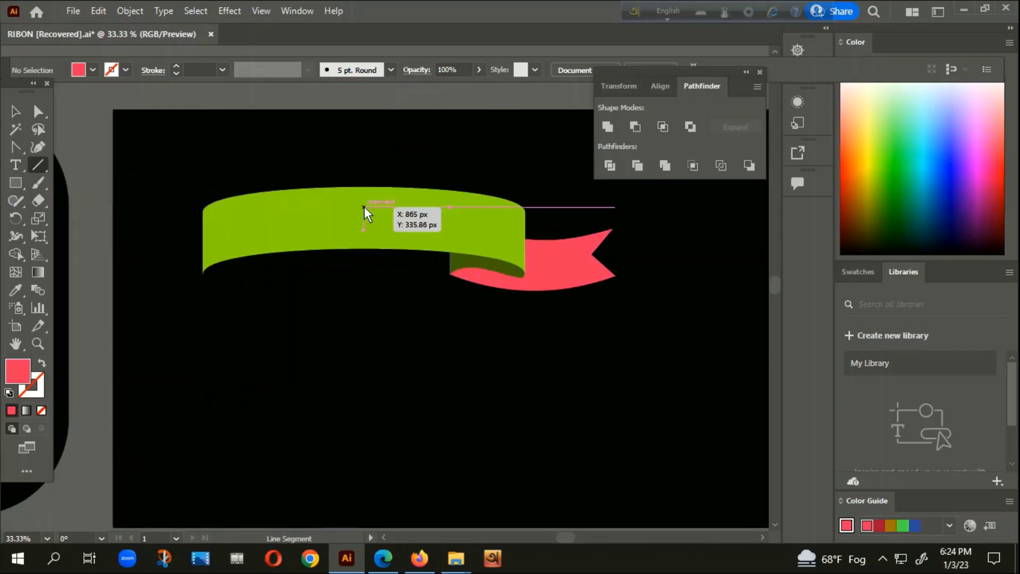
pyautogui.moveTo(369, 130); pyautogui.dragTo(385, 306)
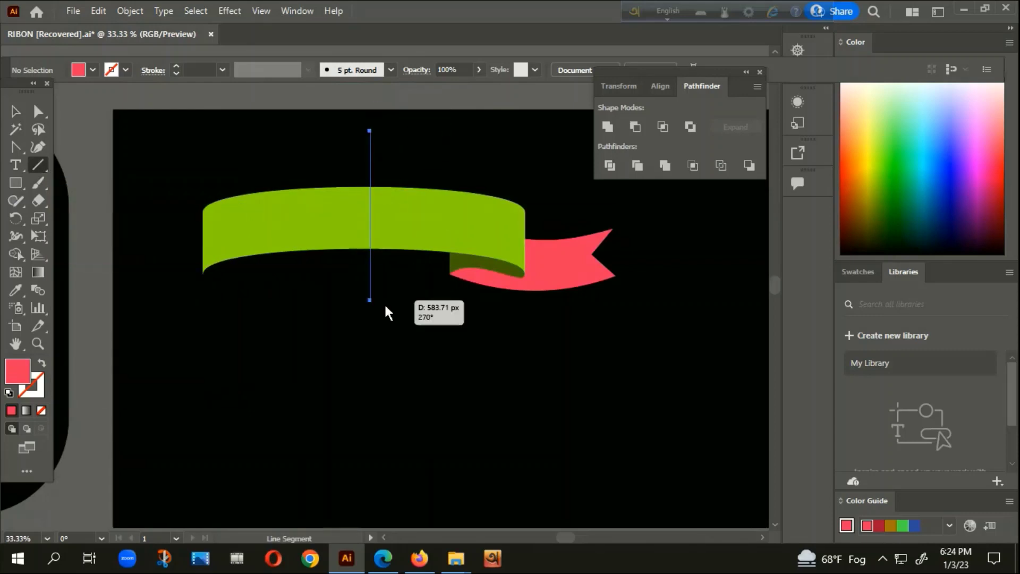
pyautogui.press('v')
pyautogui.click(393, 276)
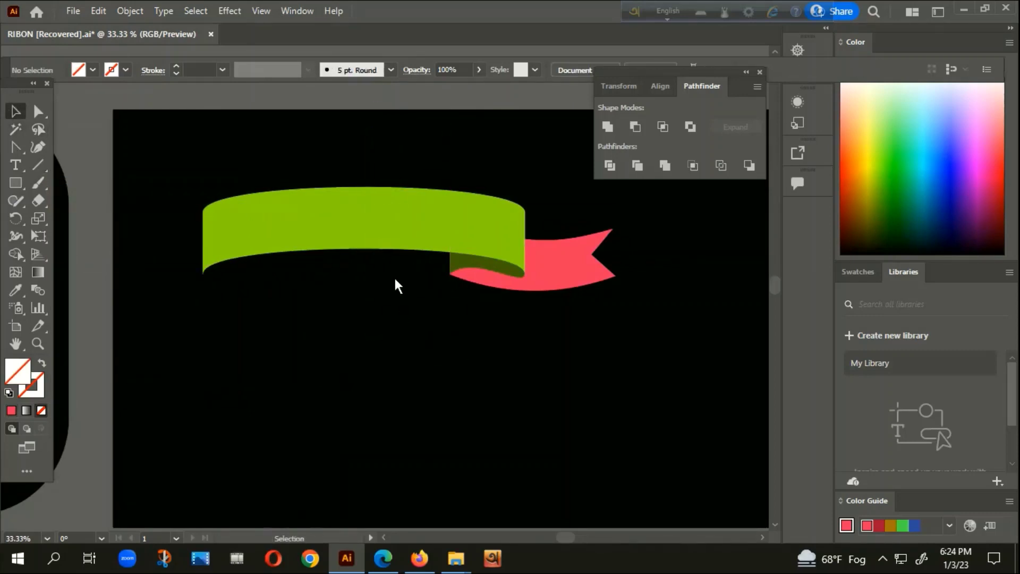
pyautogui.moveTo(369, 281); pyautogui.dragTo(365, 286)
pyautogui.click(409, 295)
# Divide the band along the line, ungroup the pieces, and delete the left half.
pyautogui.moveTo(314, 137); pyautogui.dragTo(393, 314)
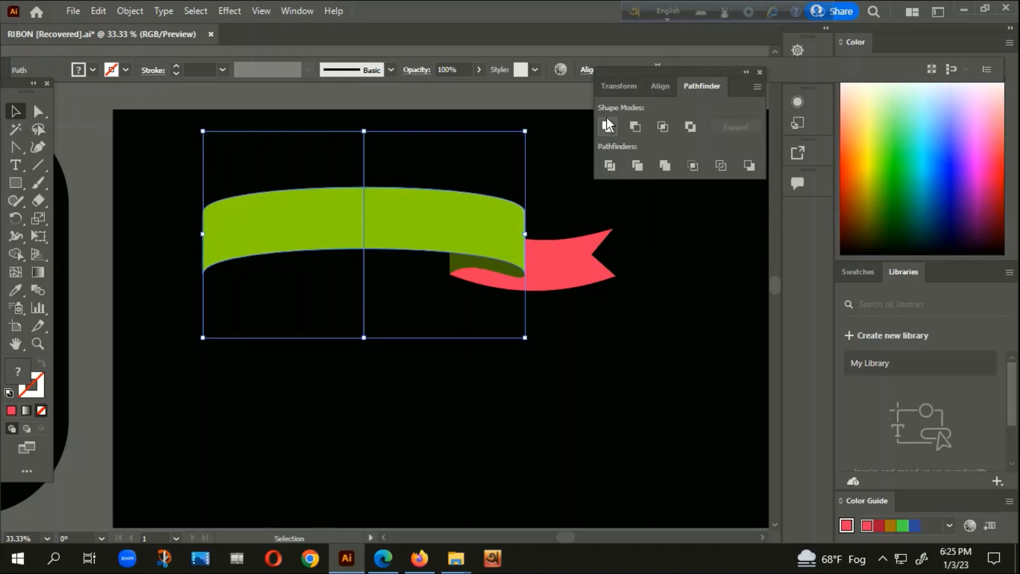
pyautogui.click(610, 165)
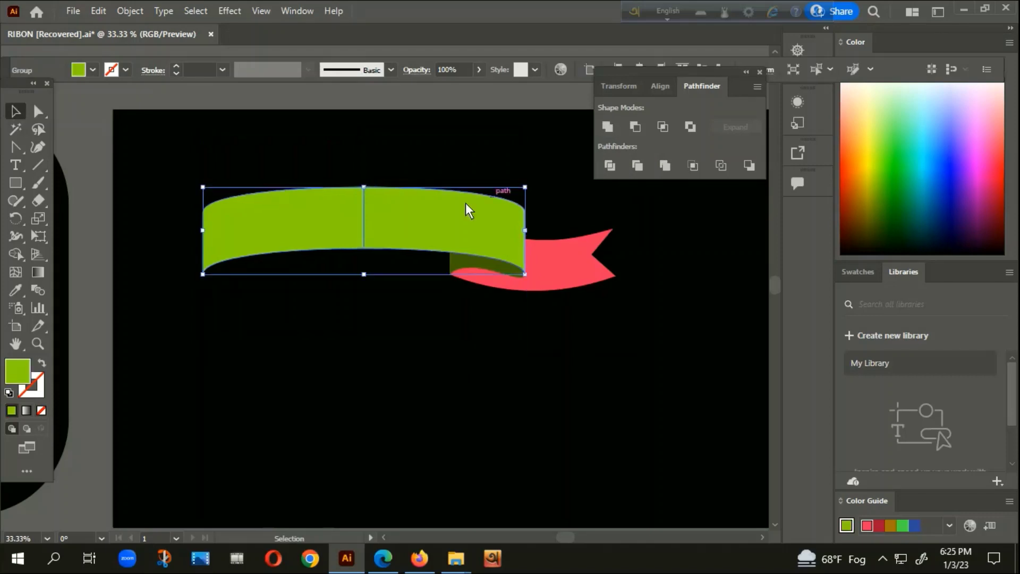
pyautogui.rightClick(383, 198)
pyautogui.click(446, 343)
pyautogui.click(286, 231)
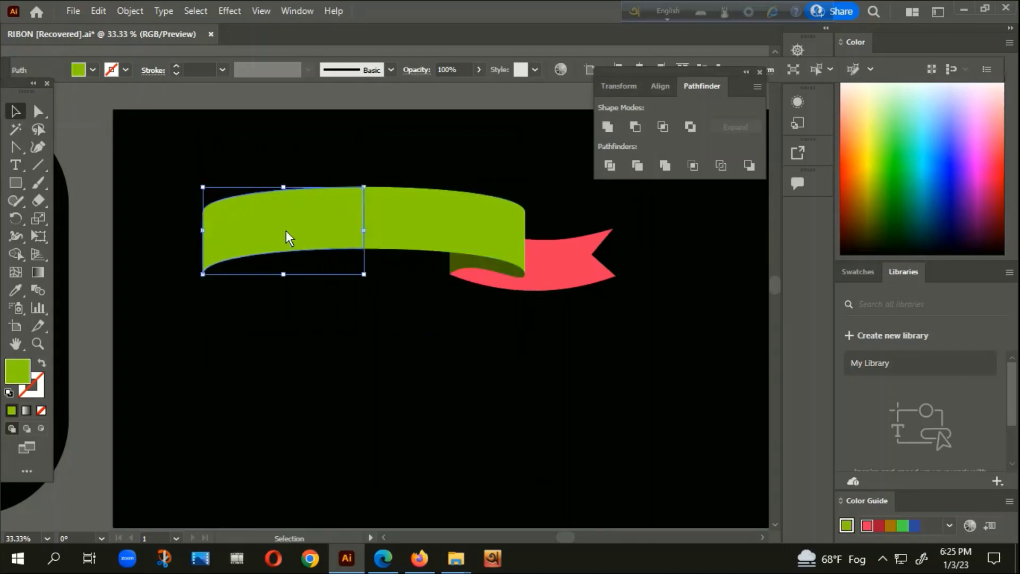
pyautogui.press('Delete')
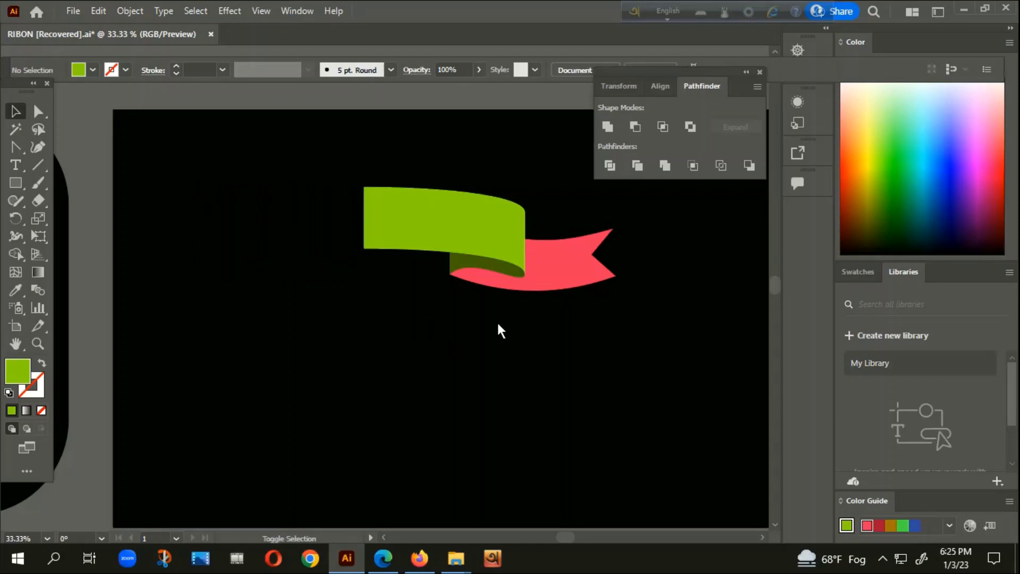
# Give the green band a gradient fill with a dark 538907 stop at about 52%.
pyautogui.keyDown('alt'); pyautogui.scroll(-3, 496, 321); pyautogui.keyUp('alt')
pyautogui.scroll(-2, 477, 355)
pyautogui.keyDown('alt'); pyautogui.scroll(1, 260, 282); pyautogui.keyUp('alt')
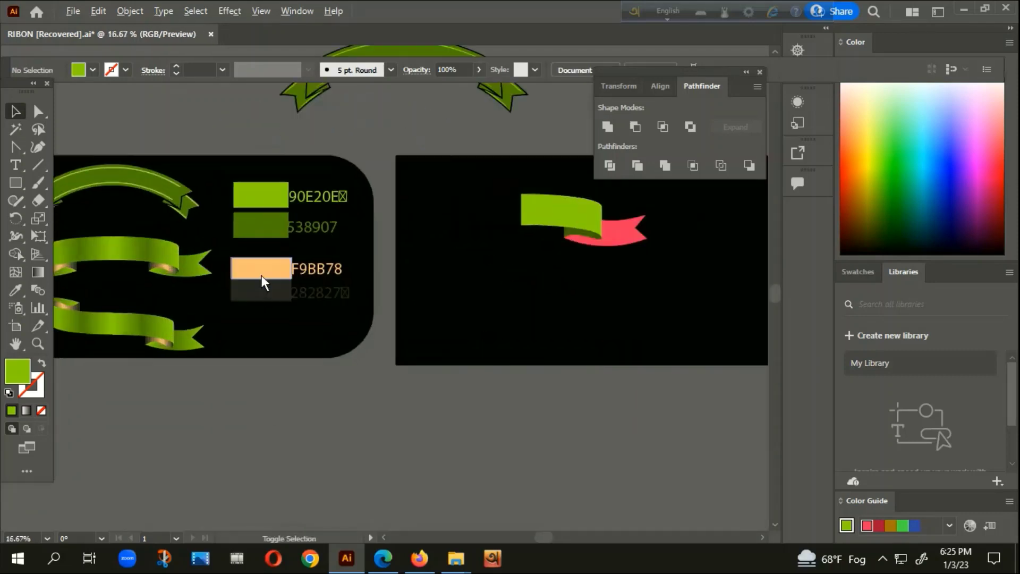
pyautogui.moveTo(632, 285); pyautogui.dragTo(582, 350)
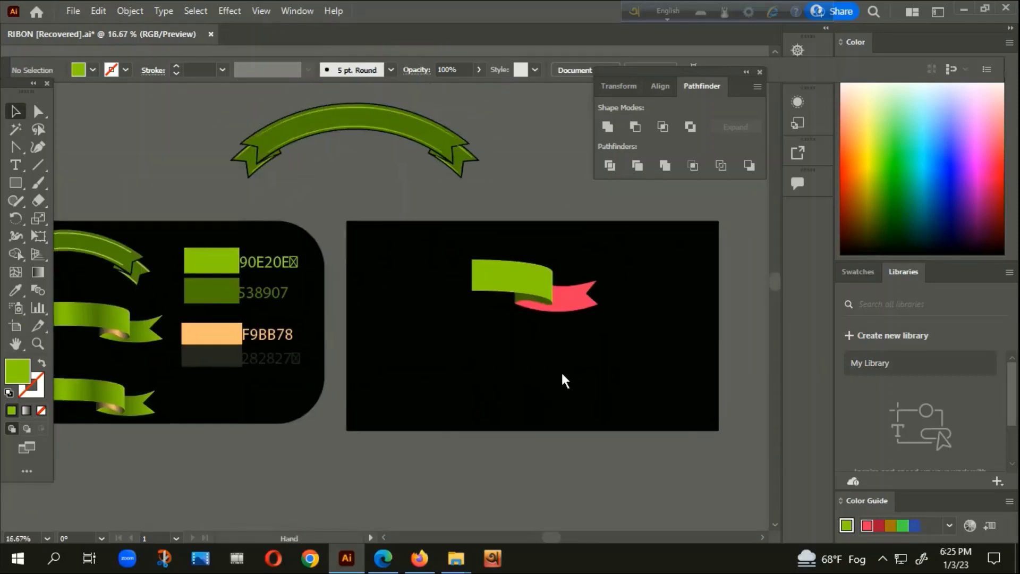
pyautogui.click(497, 273)
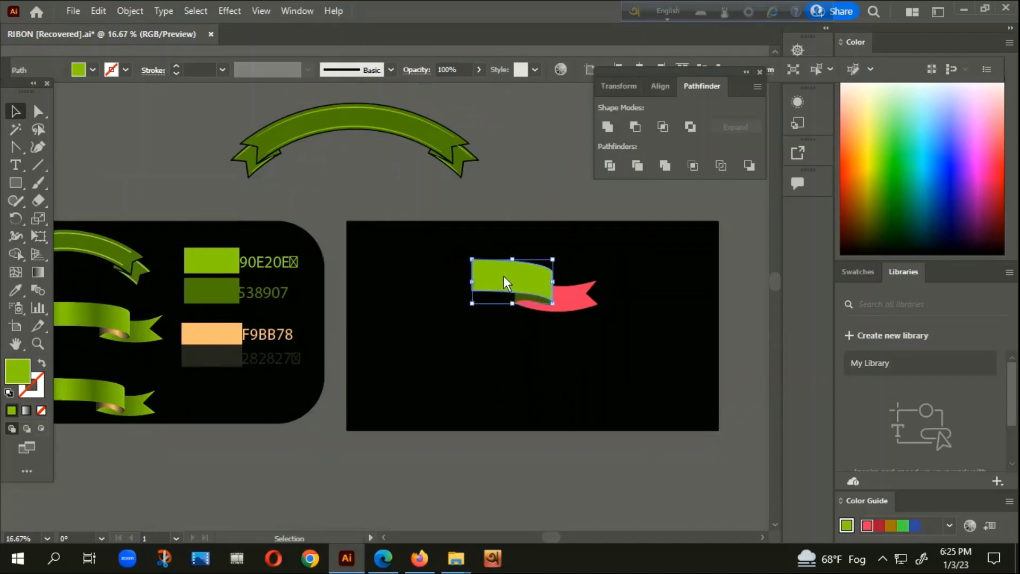
pyautogui.click(27, 410)
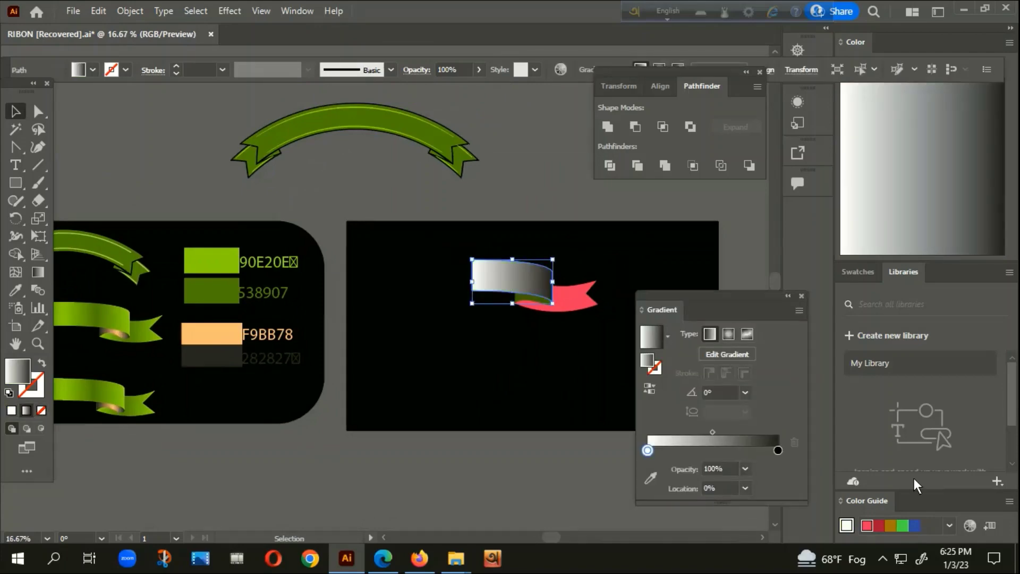
pyautogui.moveTo(778, 450)
pyautogui.mouseDown()
pyautogui.moveTo(702, 451)
pyautogui.moveTo(777, 451)
pyautogui.mouseUp()
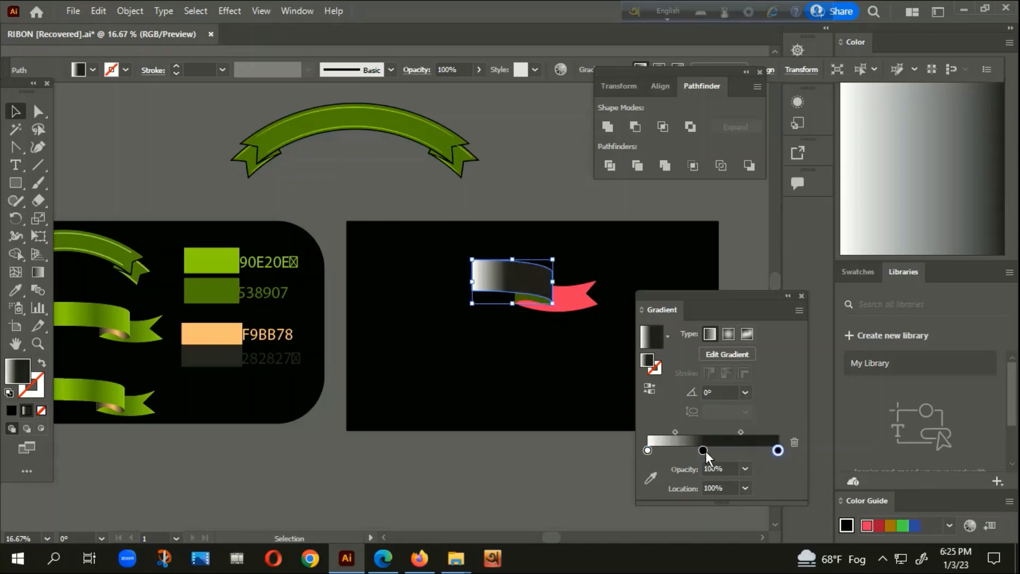
pyautogui.moveTo(703, 451); pyautogui.dragTo(716, 450)
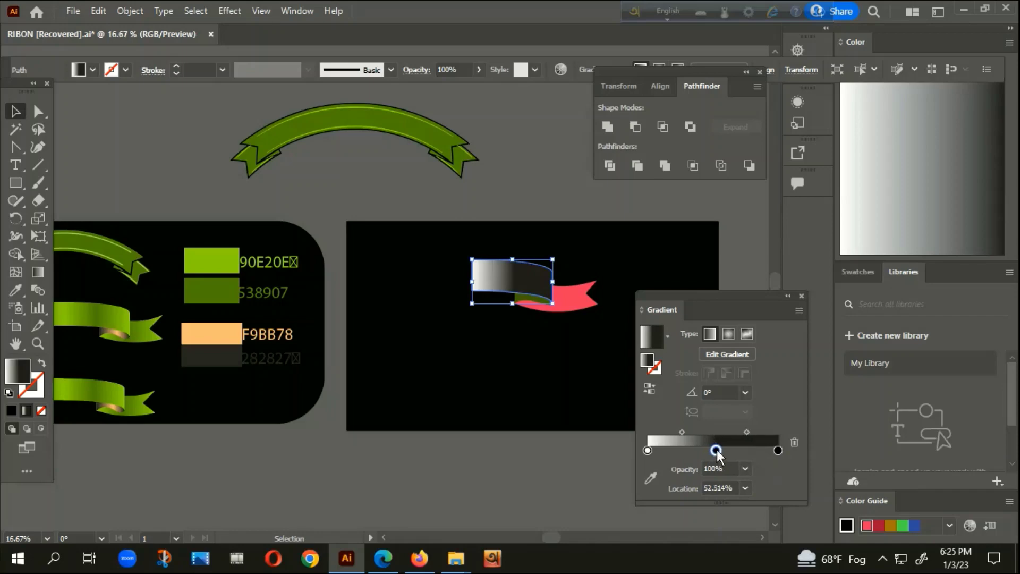
pyautogui.click(15, 289)
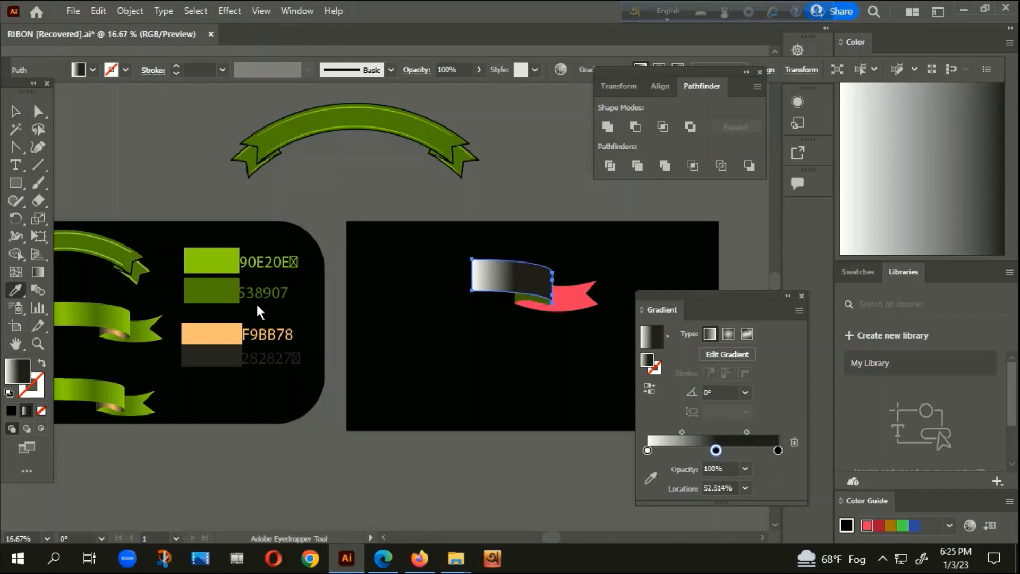
pyautogui.click(211, 291)
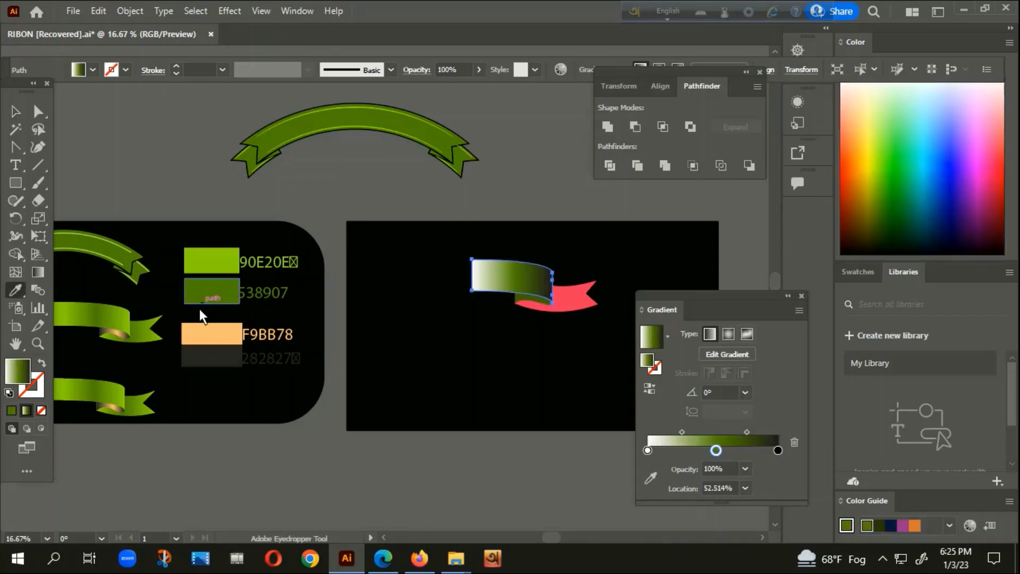
# Set both gradient end stops to bright green 90E20E, then select the small fold shape.
pyautogui.click(777, 449)
pyautogui.click(196, 260)
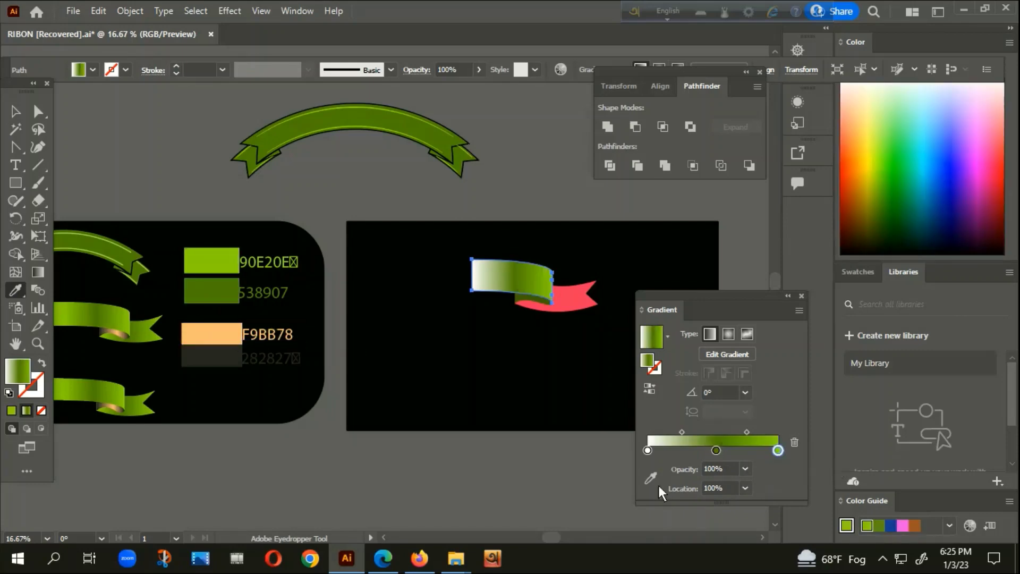
pyautogui.click(647, 451)
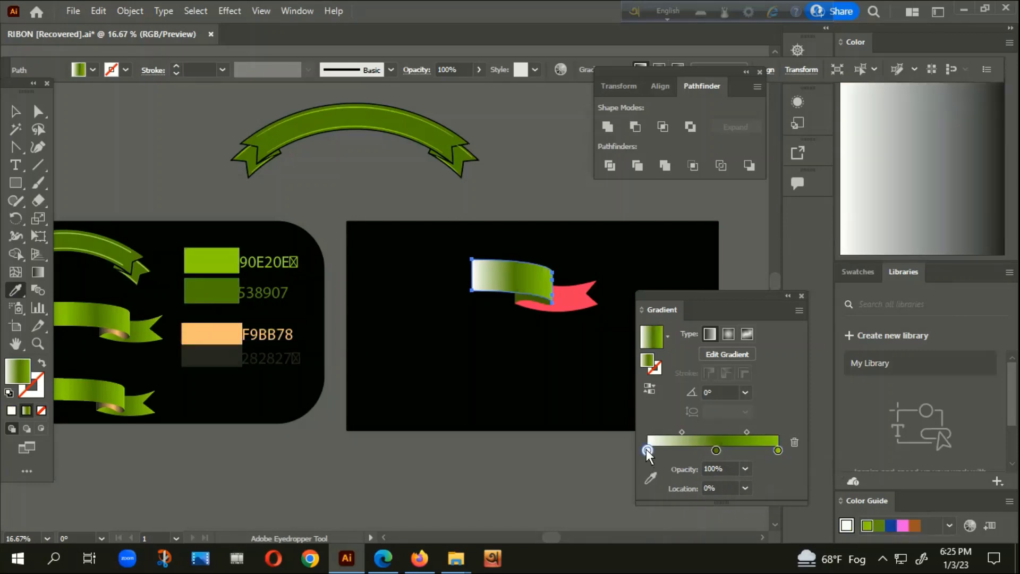
pyautogui.click(210, 267)
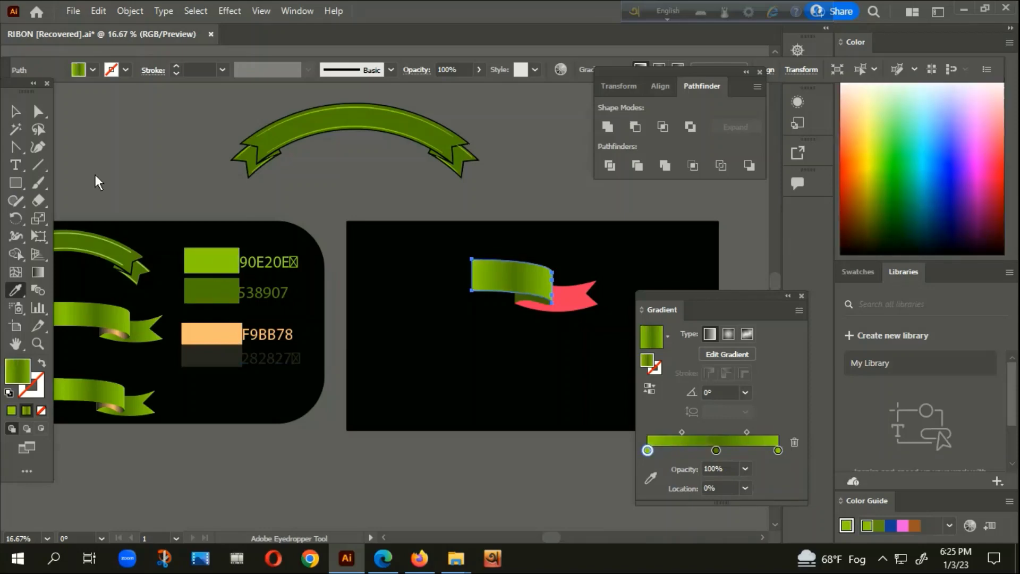
pyautogui.click(14, 112)
pyautogui.click(382, 360)
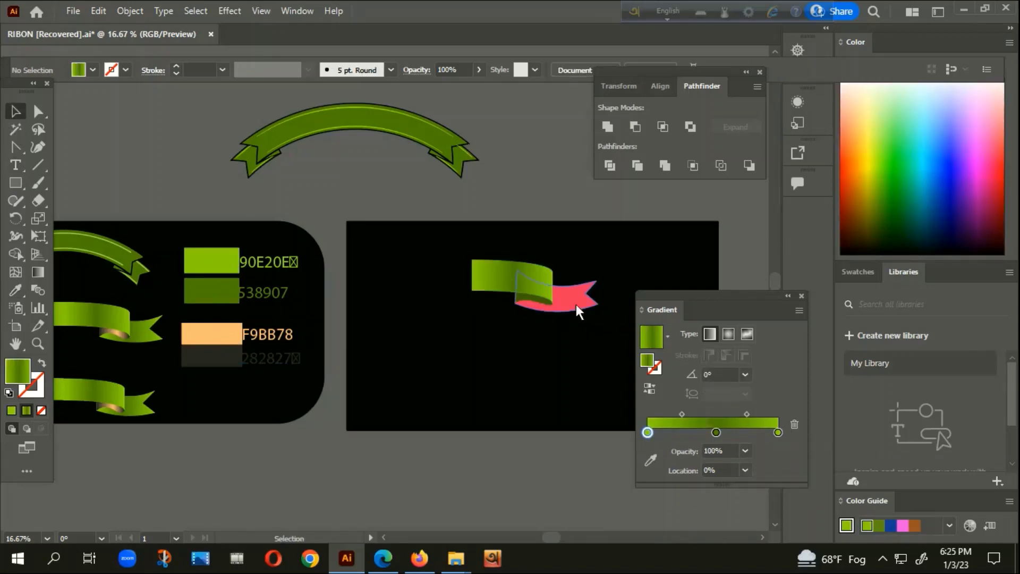
pyautogui.click(540, 300)
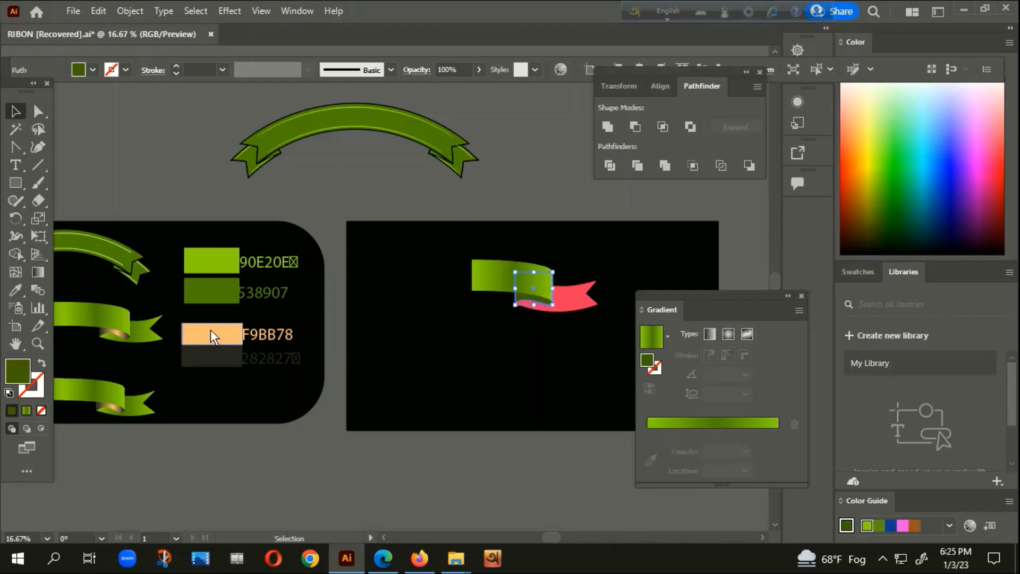
# Give the inner fold a gradient with peach F9BB78 in the middle and 282827 at both ends.
pyautogui.click(24, 411)
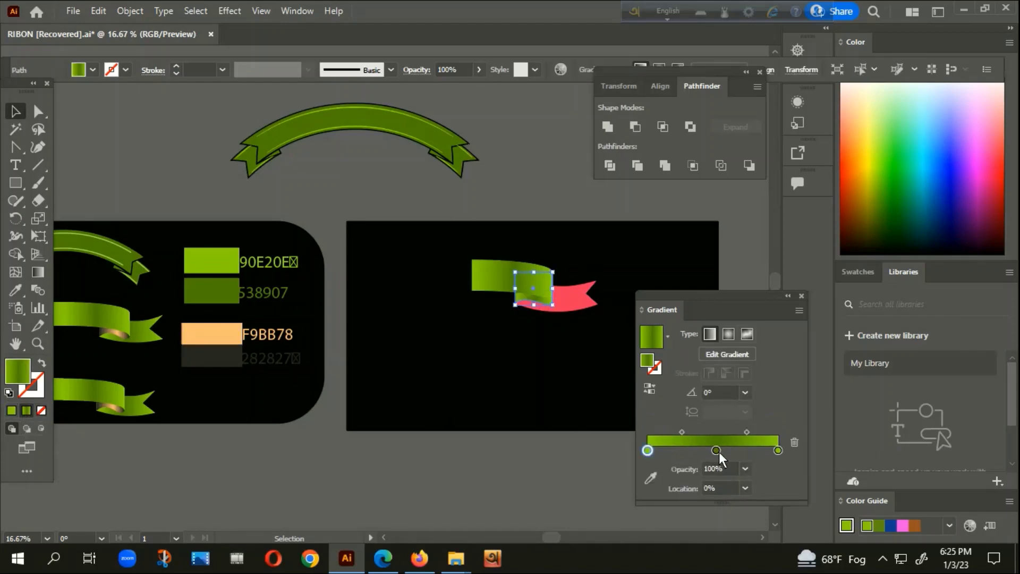
pyautogui.moveTo(717, 449); pyautogui.dragTo(713, 451)
pyautogui.click(11, 292)
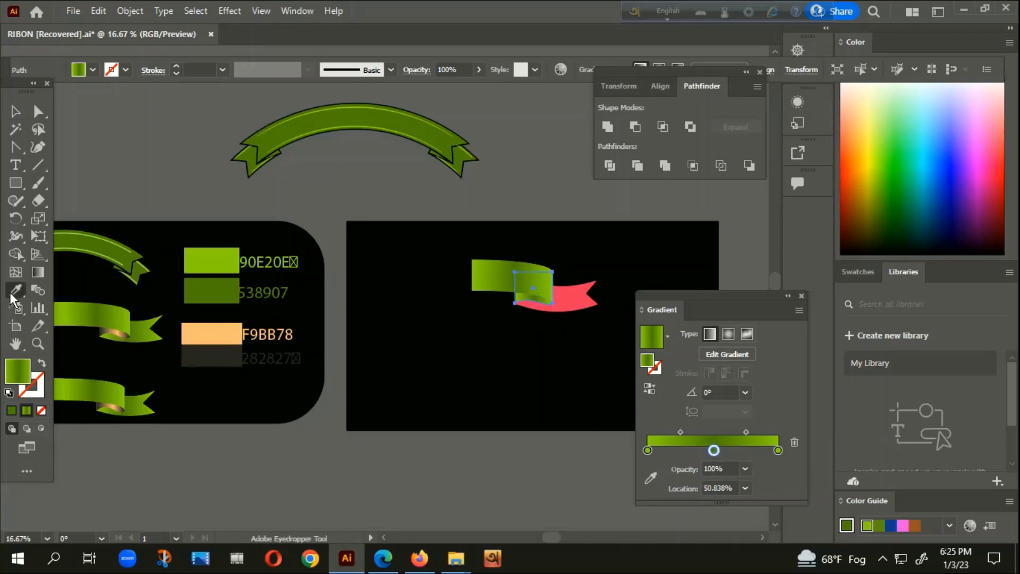
pyautogui.click(228, 333)
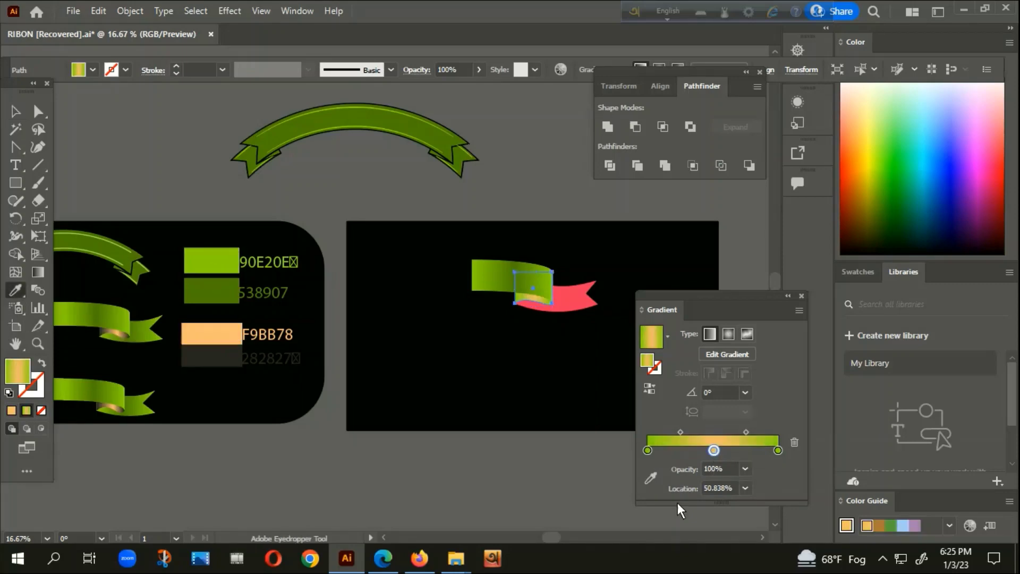
pyautogui.click(648, 451)
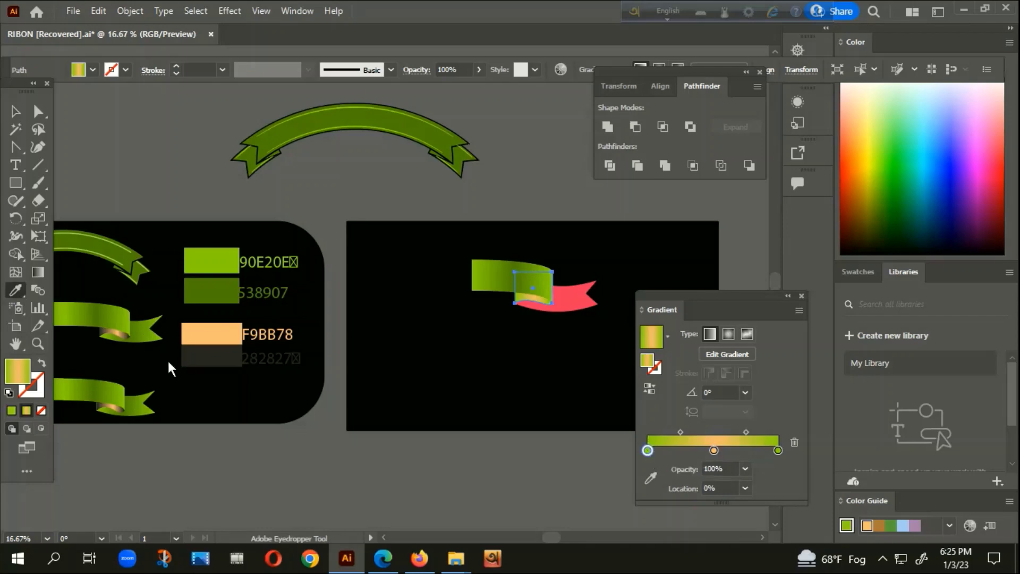
pyautogui.click(197, 358)
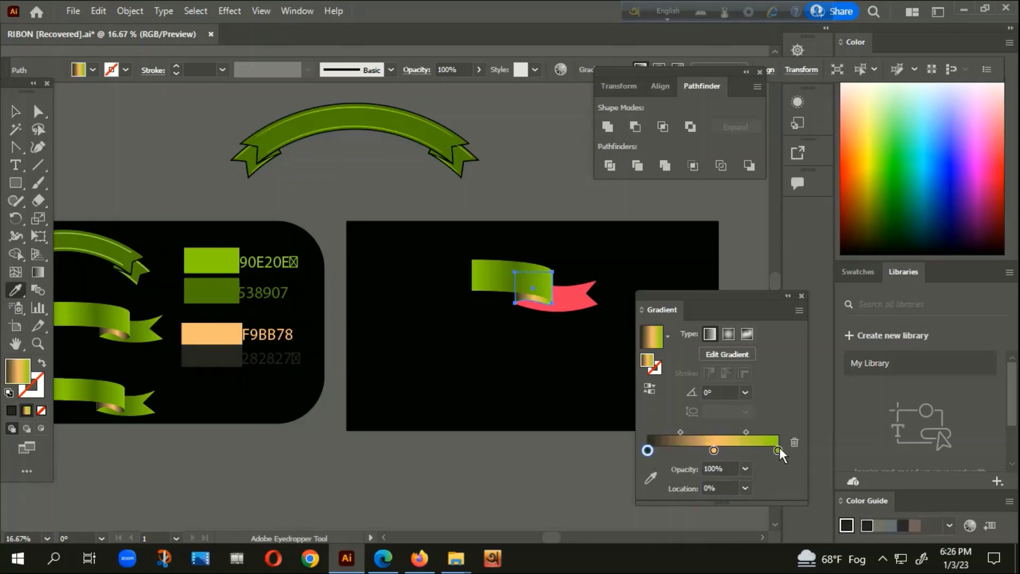
pyautogui.click(778, 451)
pyautogui.click(212, 360)
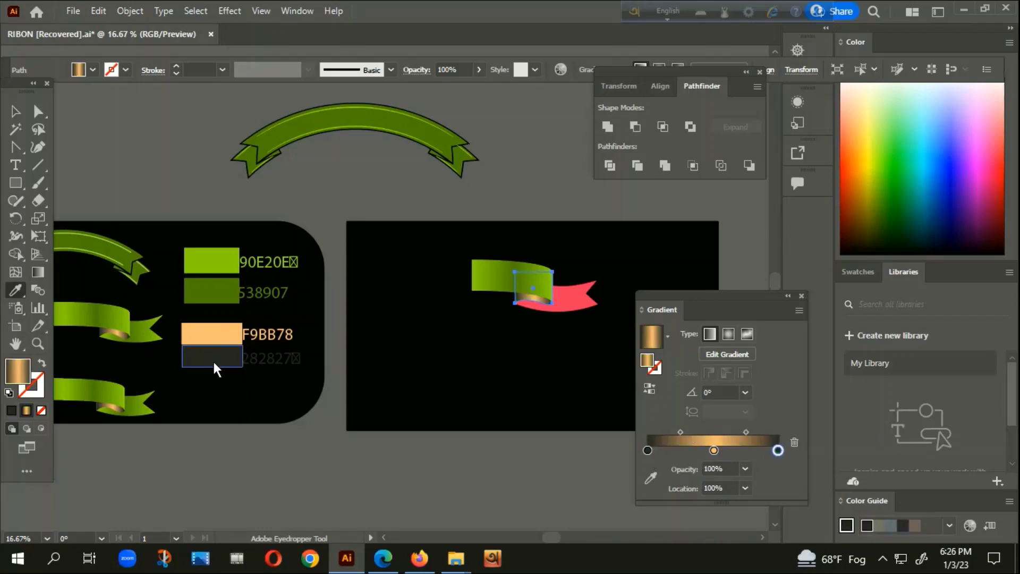
# Copy the band's green gradient onto the pink tail with the Eyedropper.
pyautogui.click(16, 111)
pyautogui.scroll(3, 598, 336)
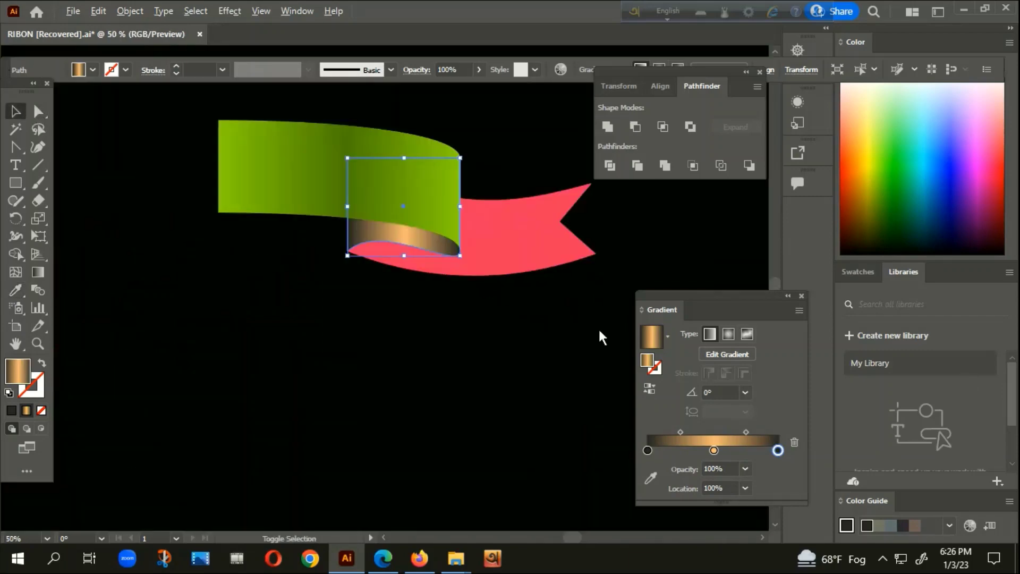
pyautogui.click(546, 237)
pyautogui.press('i')
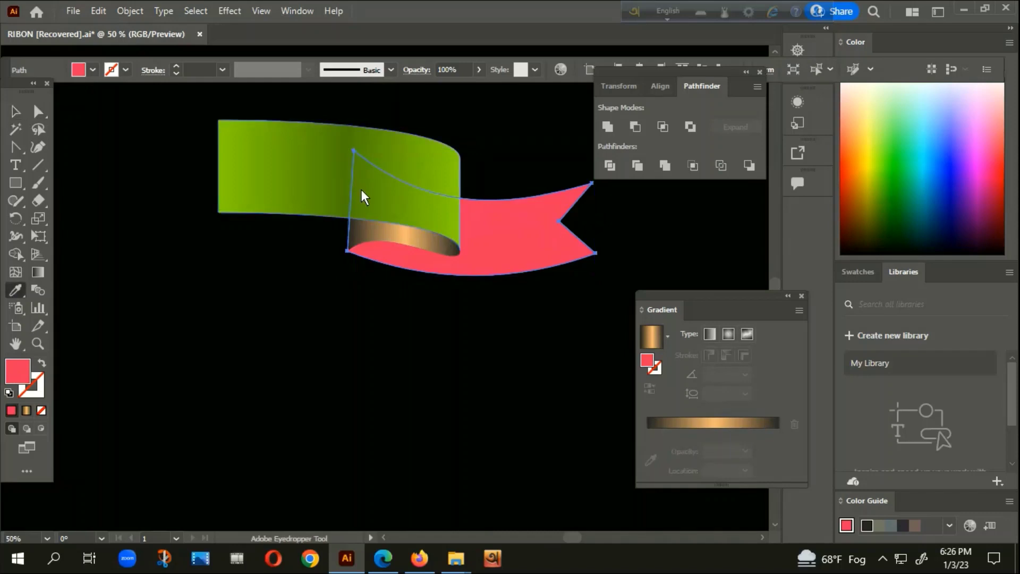
pyautogui.click(313, 161)
pyautogui.click(16, 112)
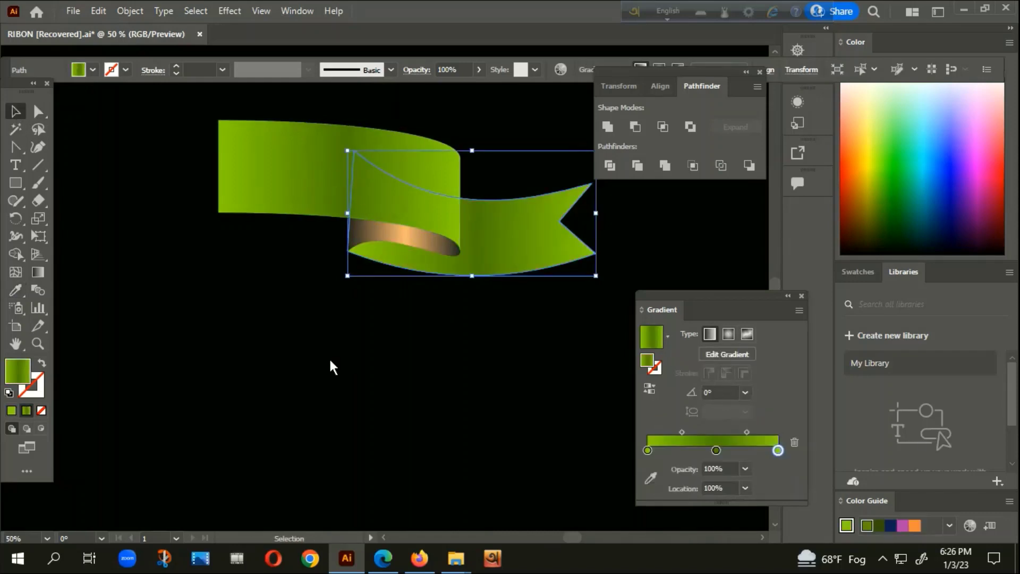
pyautogui.click(502, 393)
pyautogui.scroll(-2, 502, 393)
# Group the half ribbon's pieces and make a vertically reflected copy.
pyautogui.moveTo(443, 319); pyautogui.dragTo(506, 249)
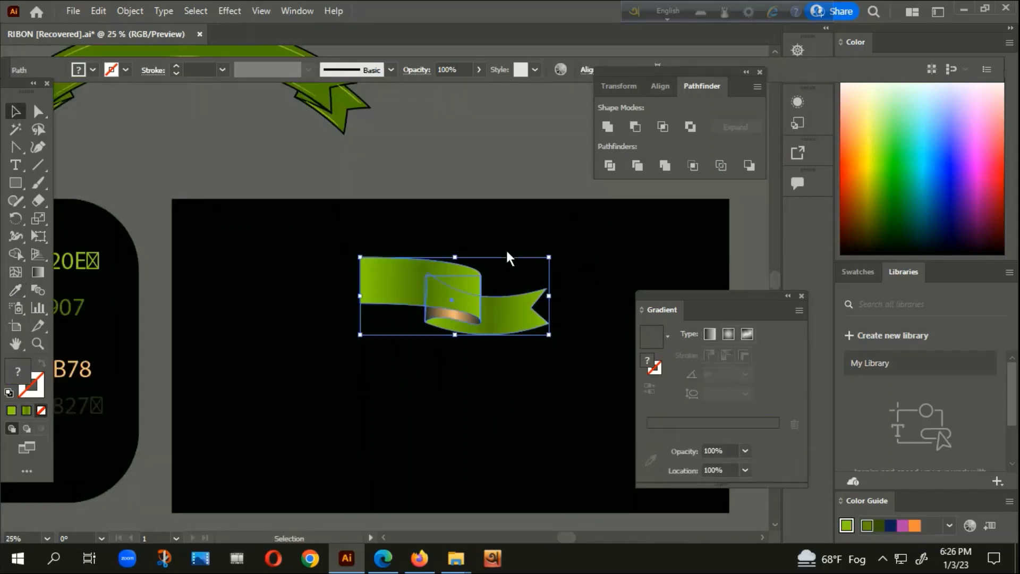
pyautogui.rightClick(505, 248)
pyautogui.click(563, 326)
pyautogui.rightClick(441, 279)
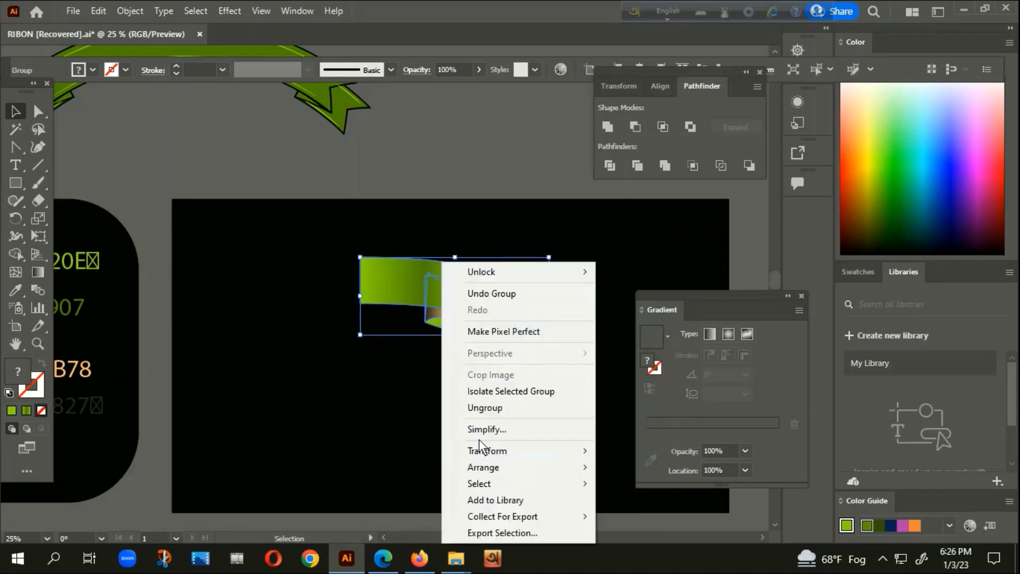
pyautogui.moveTo(517, 450)
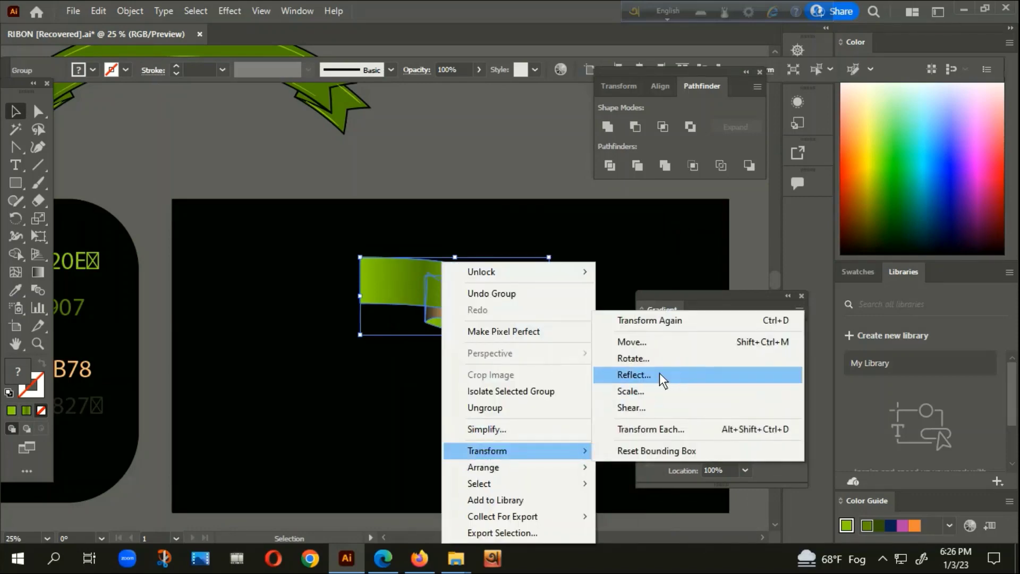
pyautogui.click(633, 375)
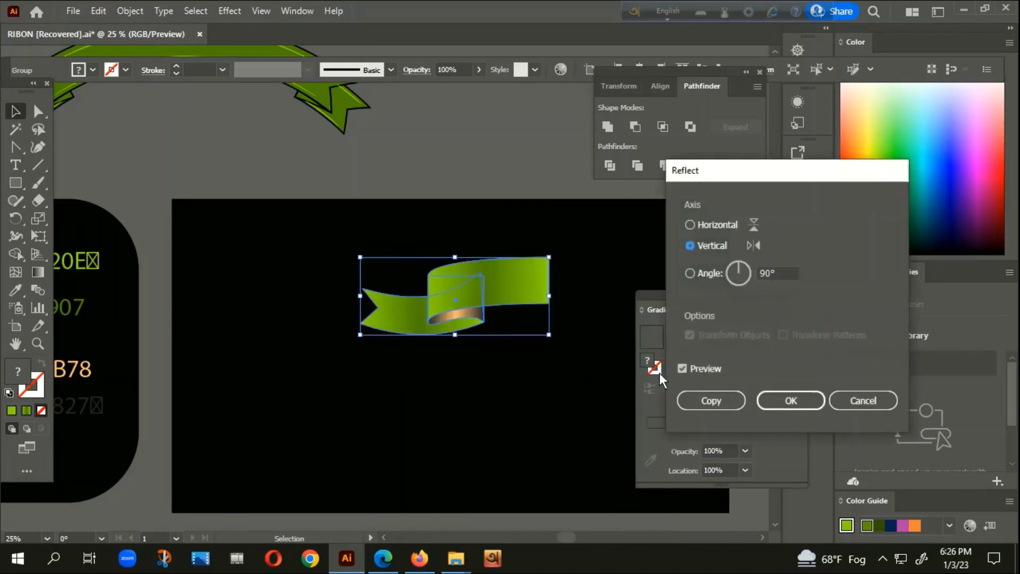
pyautogui.click(711, 400)
# Place the mirrored copy on the left and group both halves into one banner.
pyautogui.moveTo(450, 296)
pyautogui.mouseDown()
pyautogui.moveTo(269, 287)
pyautogui.moveTo(282, 289)
pyautogui.mouseUp()
pyautogui.click(268, 249)
pyautogui.moveTo(250, 222); pyautogui.dragTo(451, 341)
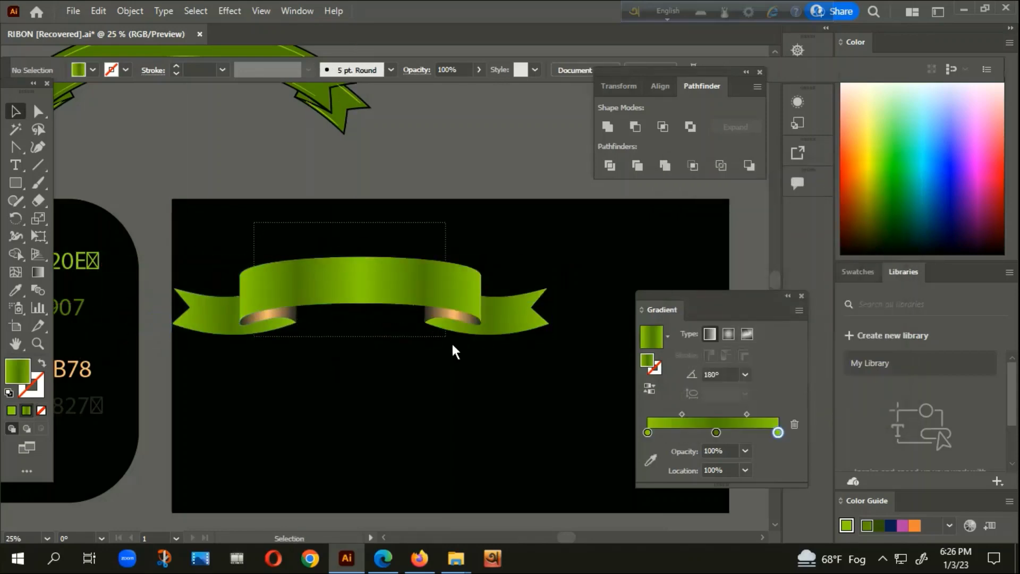
pyautogui.rightClick(378, 241)
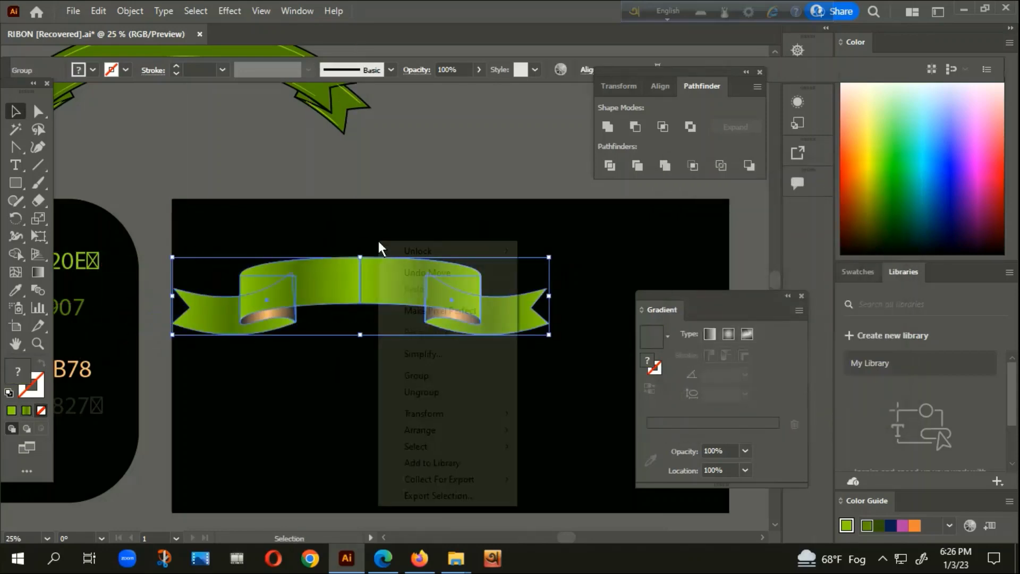
pyautogui.click(416, 375)
pyautogui.click(383, 378)
pyautogui.scroll(-3, 388, 417)
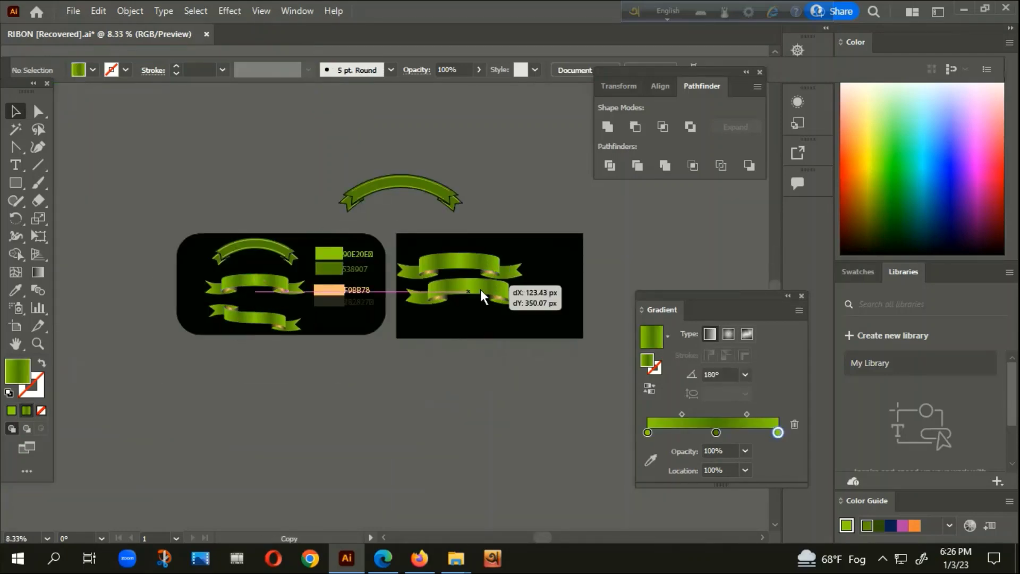
# Make an upside-down copy of the banner with Reflect and place it right of the first.
pyautogui.moveTo(487, 262); pyautogui.dragTo(480, 304)
pyautogui.scroll(2, 474, 305)
pyautogui.rightClick(470, 305)
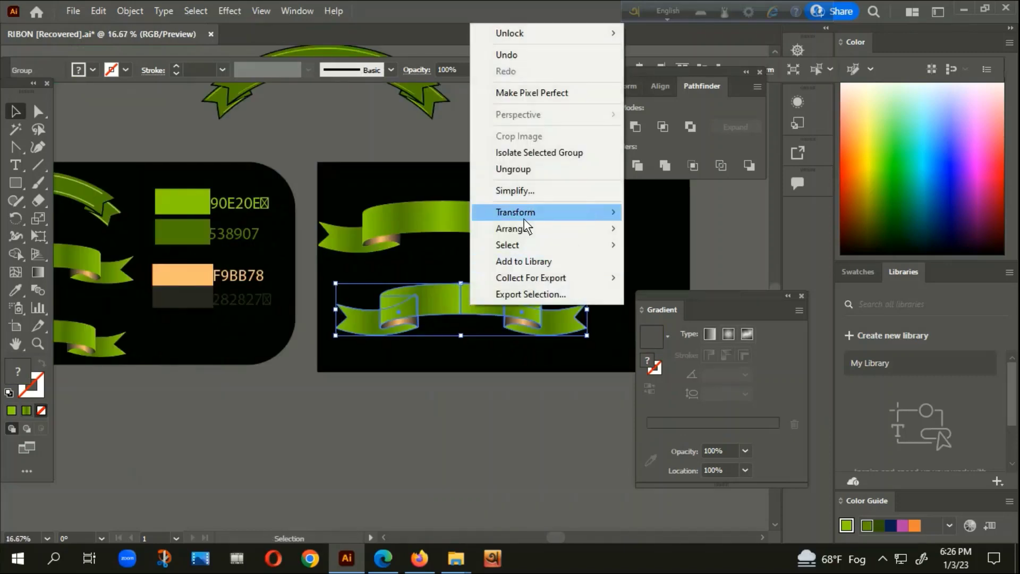
pyautogui.click(671, 266)
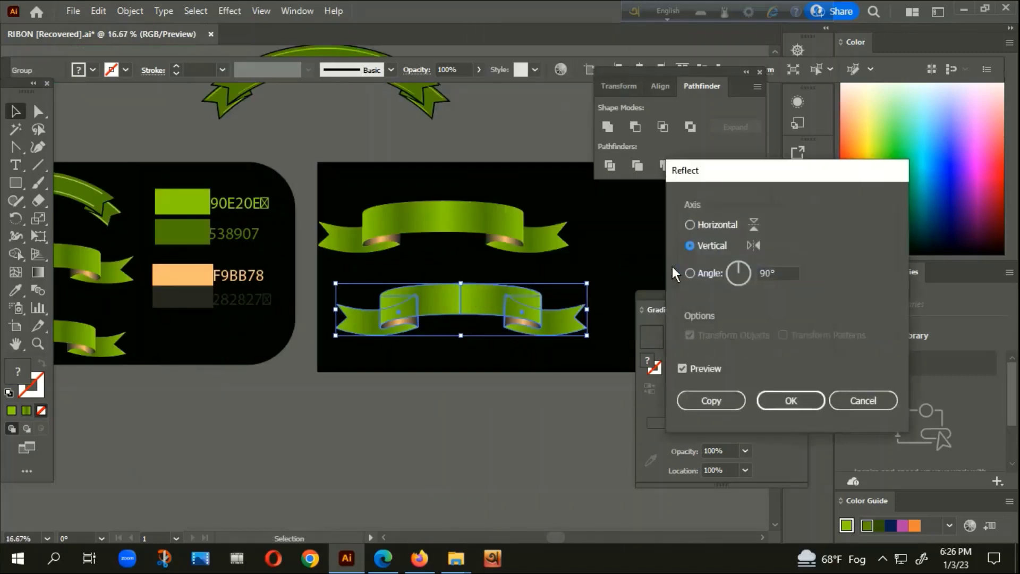
pyautogui.click(689, 224)
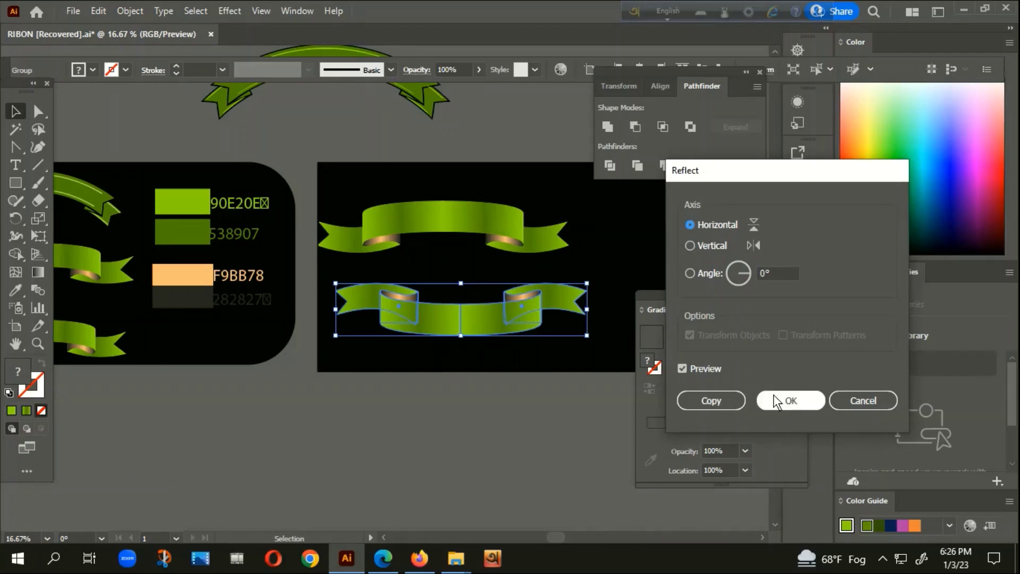
pyautogui.click(790, 400)
pyautogui.click(562, 434)
pyautogui.scroll(-1, 442, 394)
pyautogui.moveTo(464, 351); pyautogui.dragTo(640, 291)
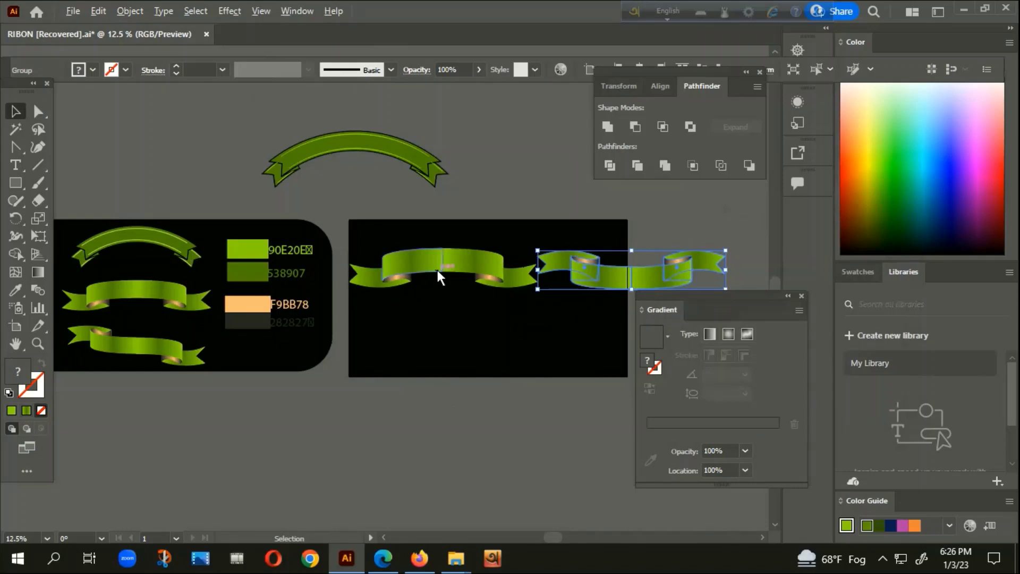
# Duplicate the banner to the bottom of the artboard and ungroup the copy into halves.
pyautogui.moveTo(438, 268); pyautogui.dragTo(457, 337)
pyautogui.rightClick(457, 337)
pyautogui.click(513, 206)
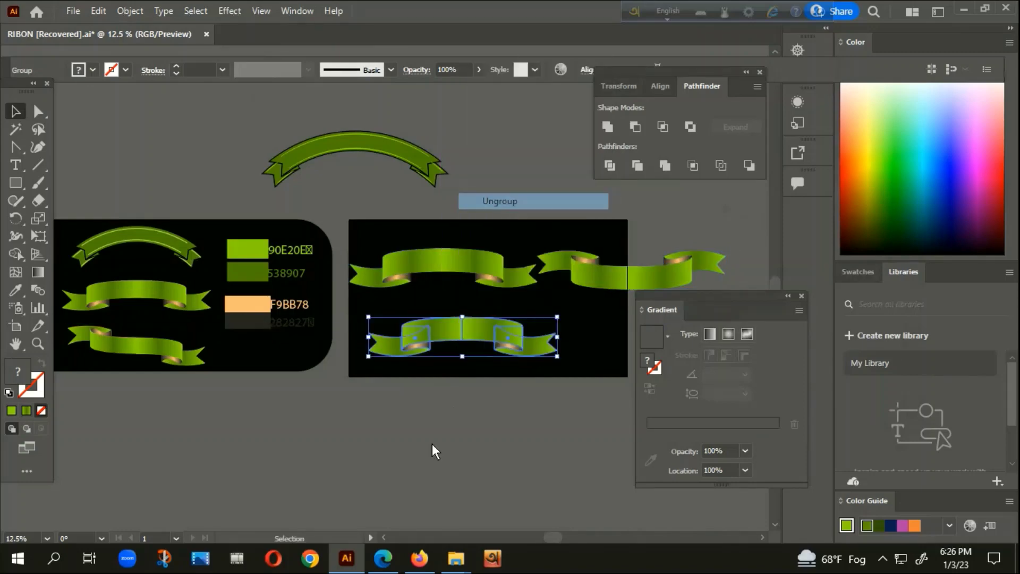
pyautogui.scroll(1, 428, 442)
# Reflect the copy's left half horizontally and raise it to form an S-shaped wave.
pyautogui.click(431, 250)
pyautogui.rightClick(433, 253)
pyautogui.moveTo(477, 439)
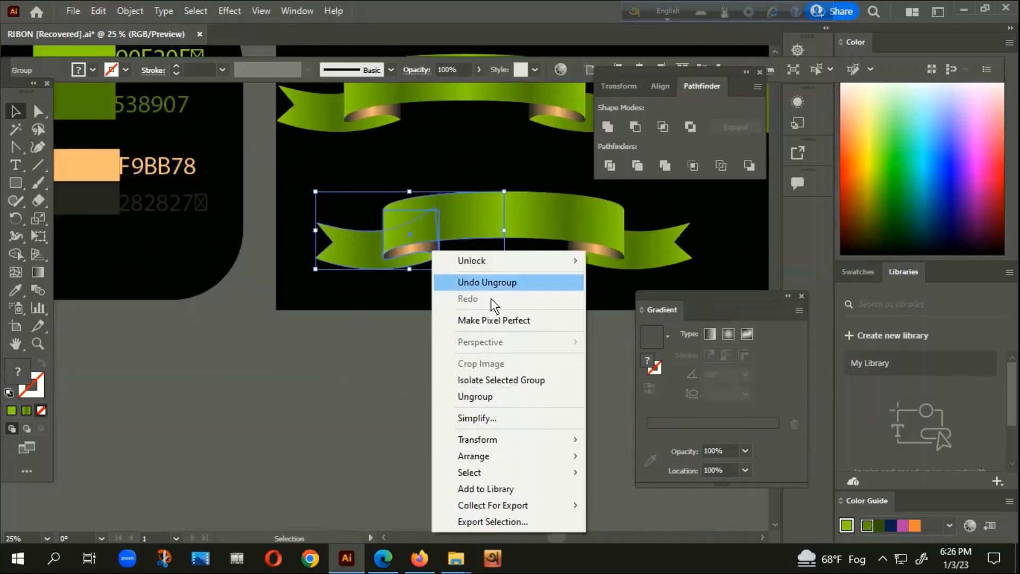
pyautogui.click(624, 364)
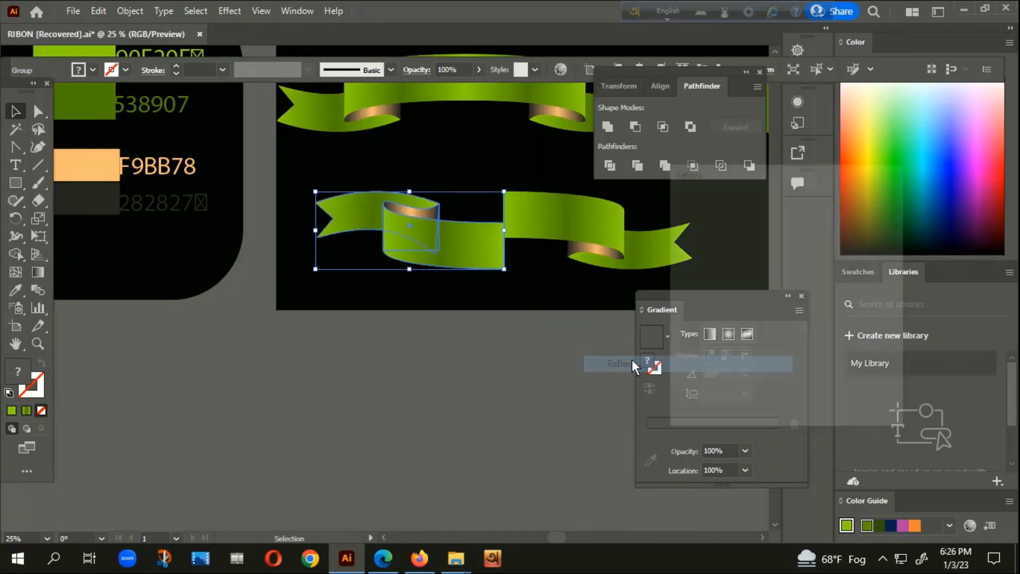
pyautogui.click(784, 403)
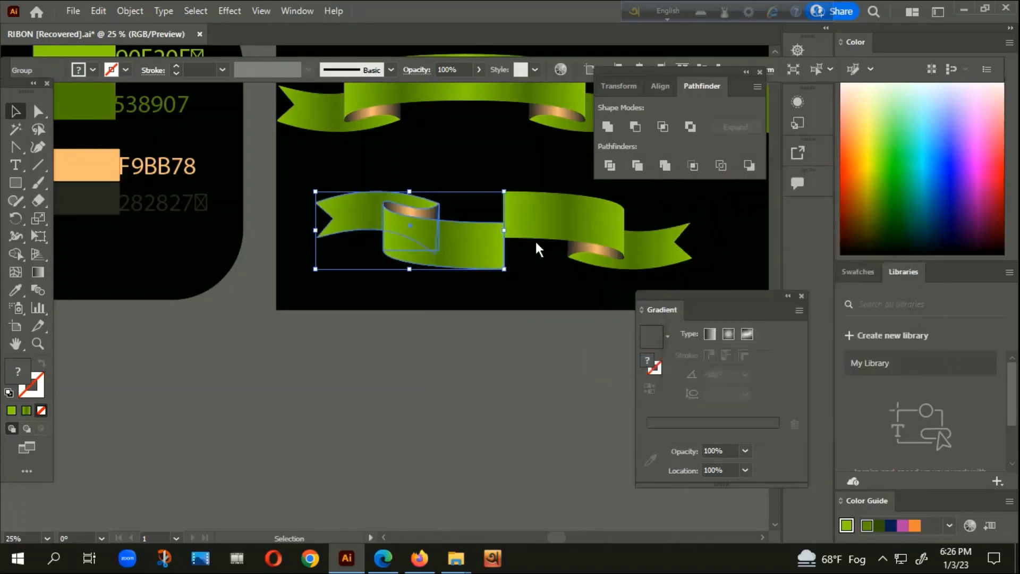
pyautogui.moveTo(496, 249); pyautogui.dragTo(493, 221)
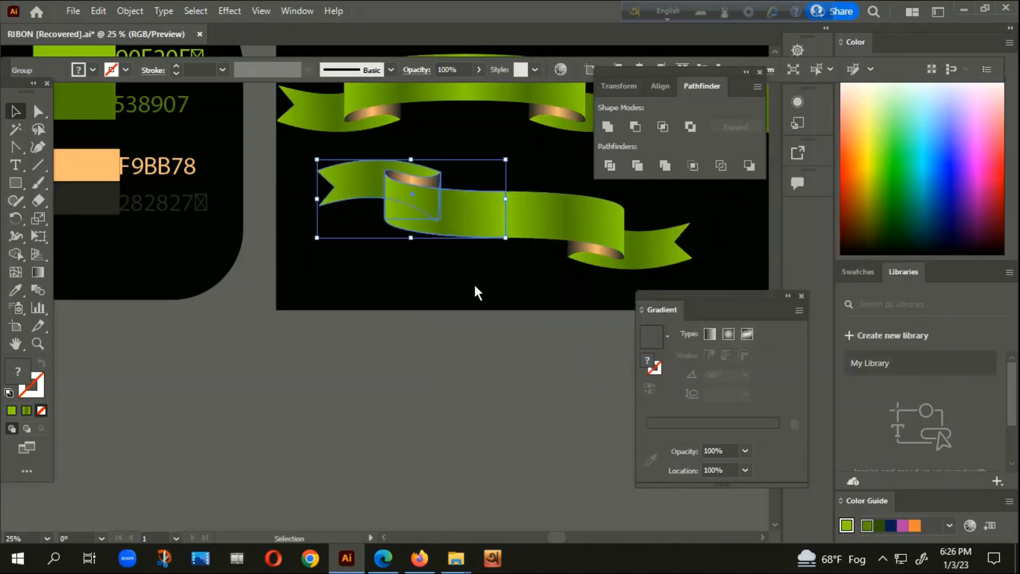
pyautogui.click(468, 304)
pyautogui.scroll(-1, 468, 304)
pyautogui.scroll(-3, 469, 304)
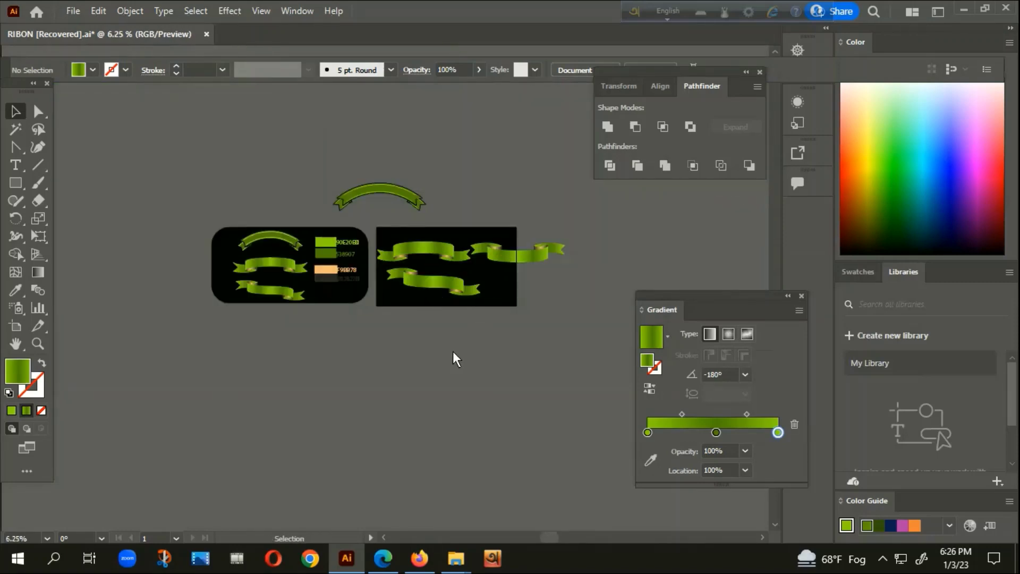